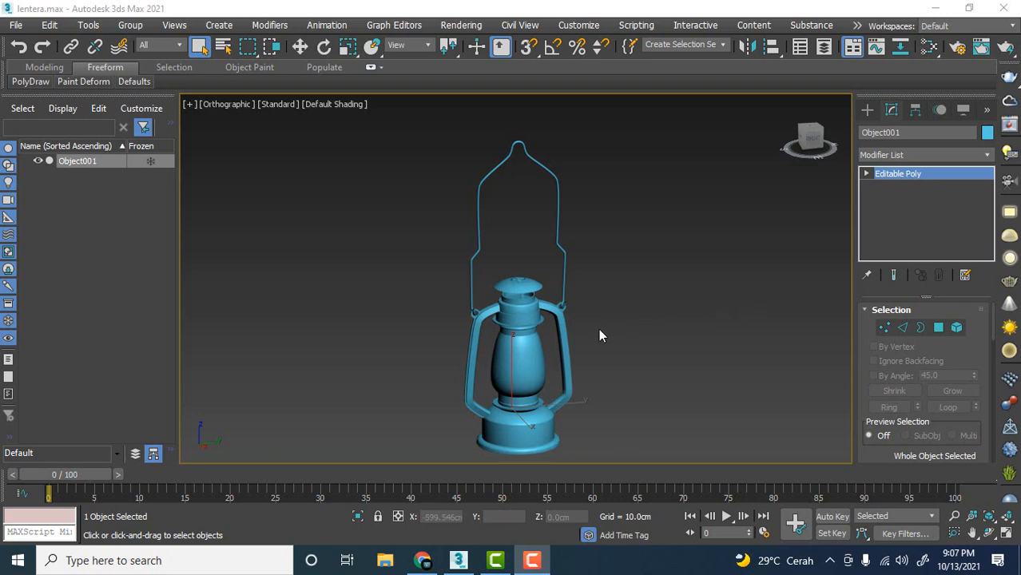
Move the lantern's glass chimney element straight down below the base, to about Z -193 cm, and leave element editing.
left_click(956, 328)
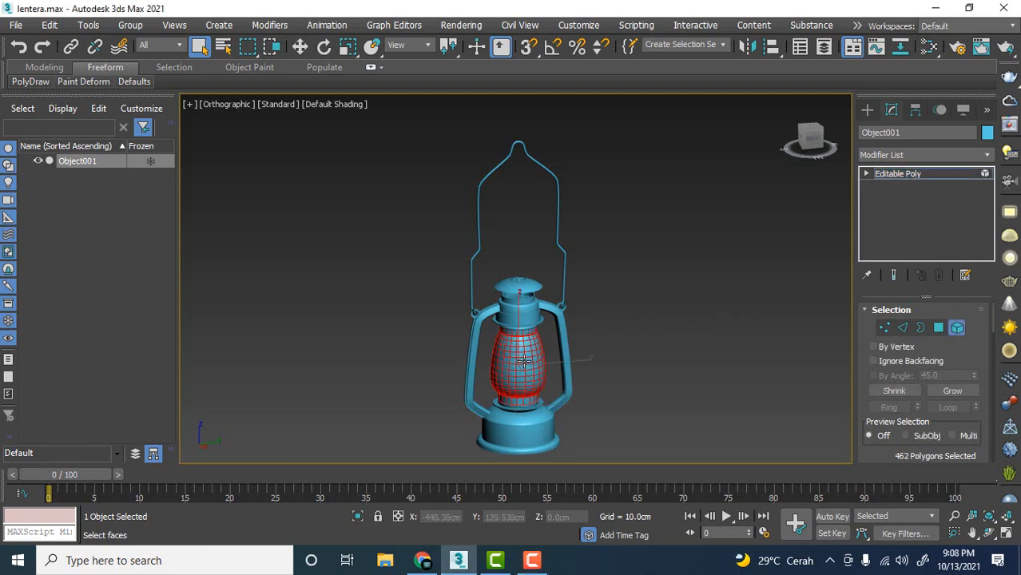
key("w")
middle_click_drag(611, 338, 580, 298)
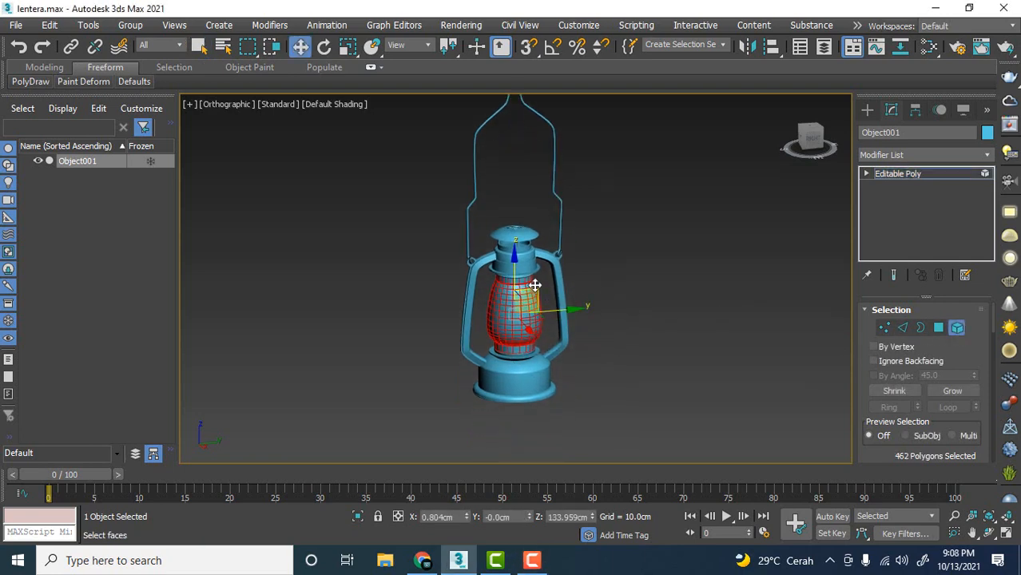
left_click_drag(516, 270, 521, 410)
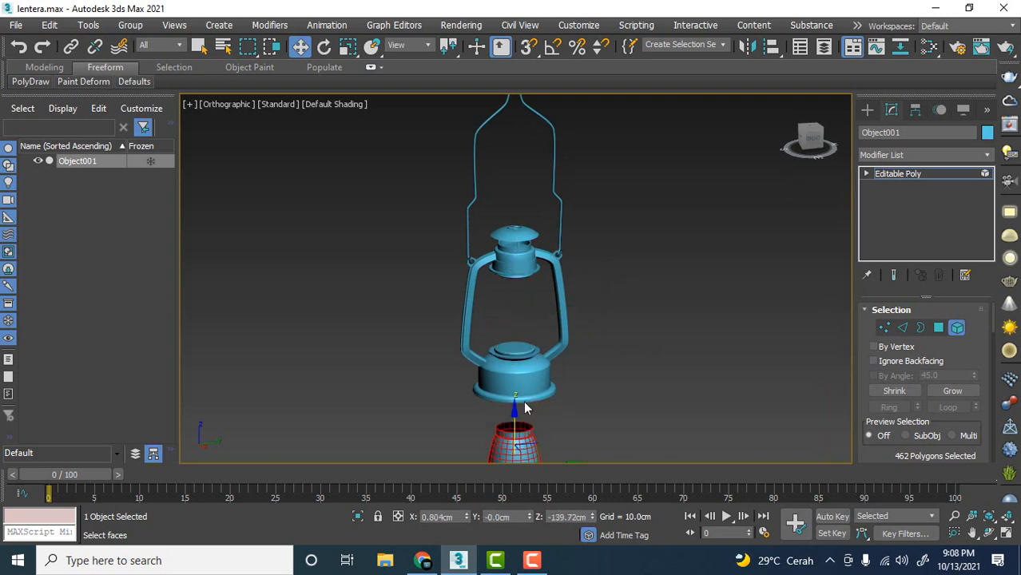
scroll(501, 343, "up", 5)
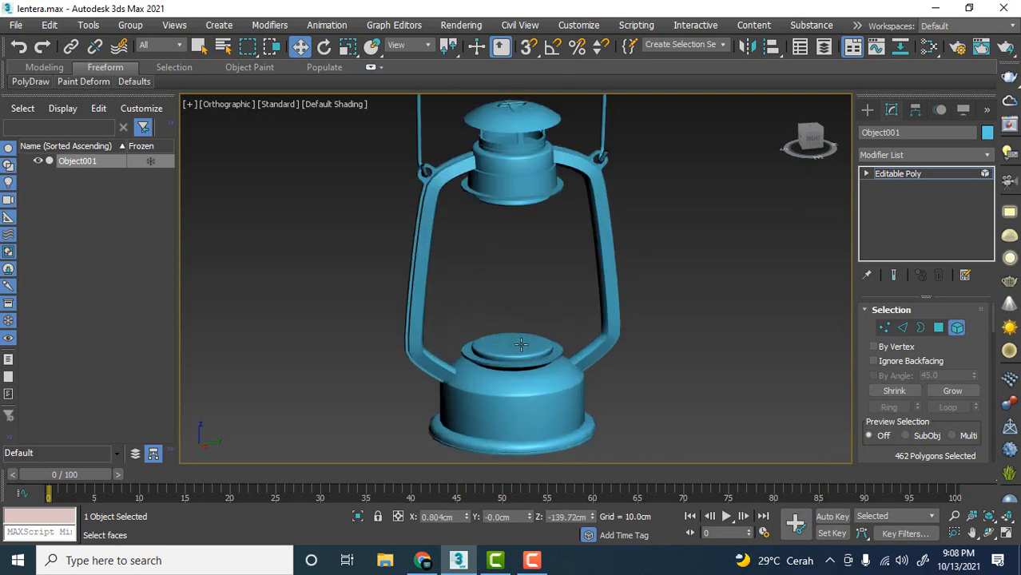
scroll(570, 336, "down", 6)
middle_click_drag(583, 358, 582, 323)
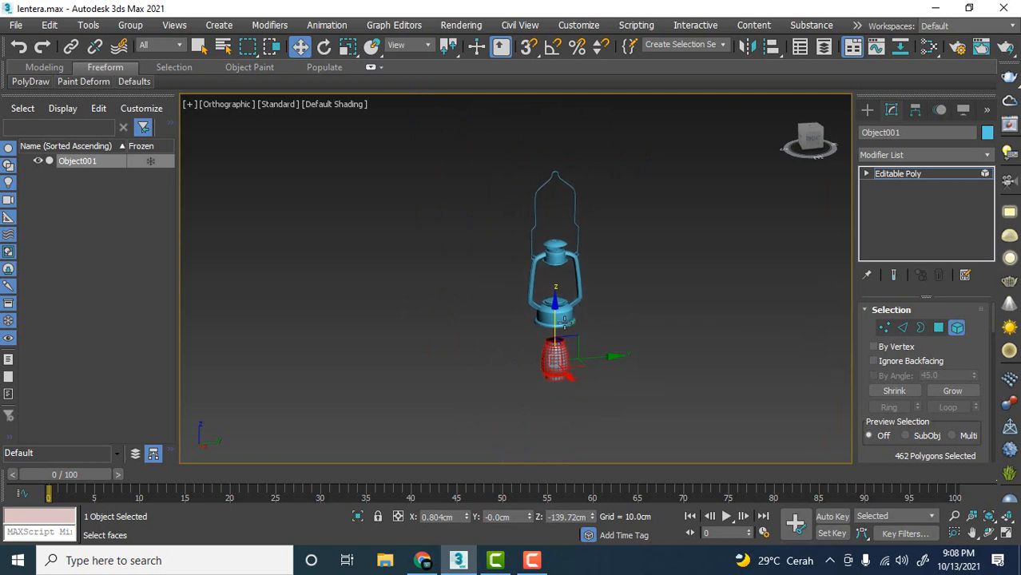
left_click_drag(555, 315, 559, 336)
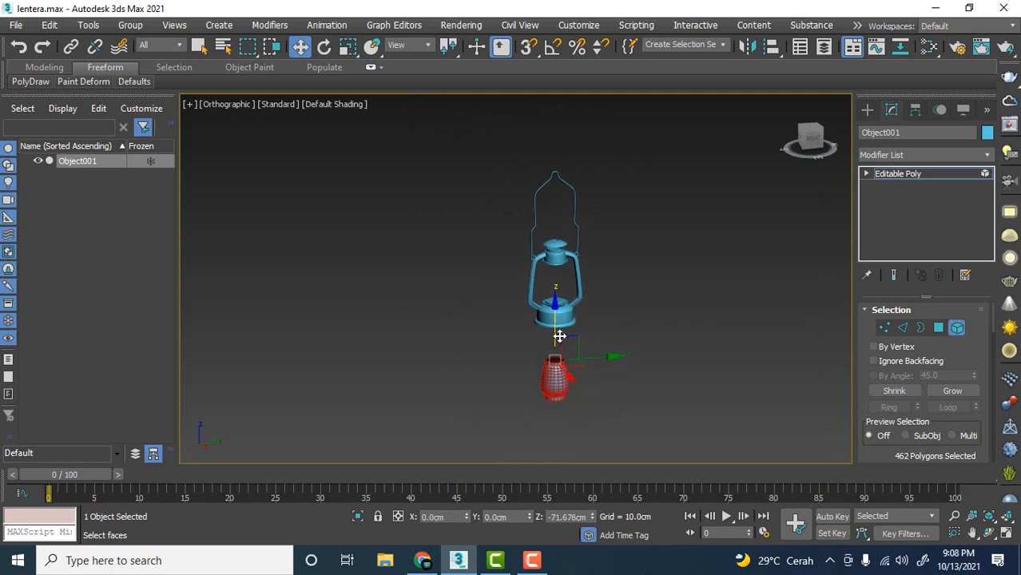
left_click(957, 328)
left_click(589, 323)
left_click(581, 318)
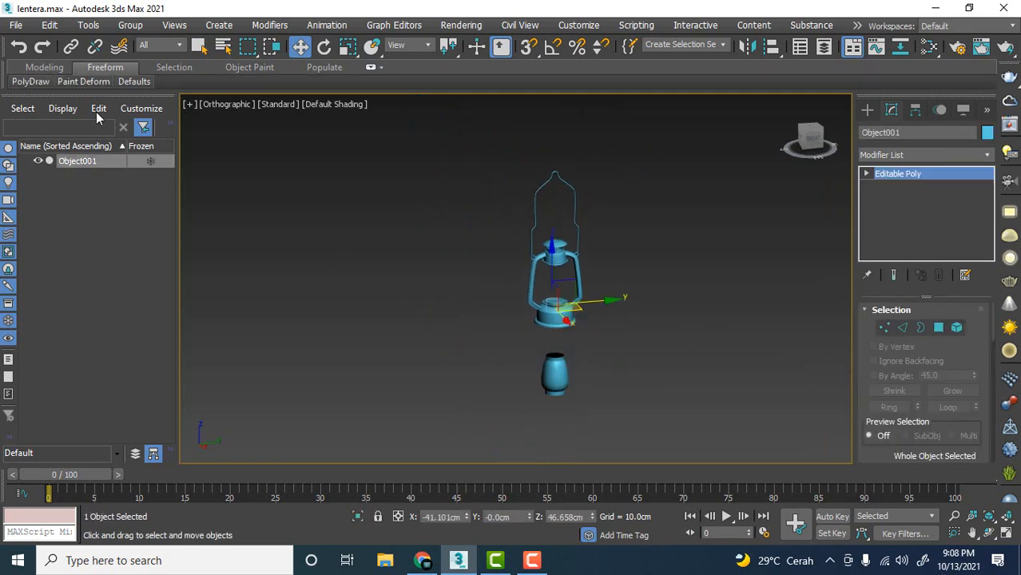
Export the lantern to Documents as the Autodesk FBX file lentera, replacing the existing file and keeping the default FBX options.
left_click(16, 25)
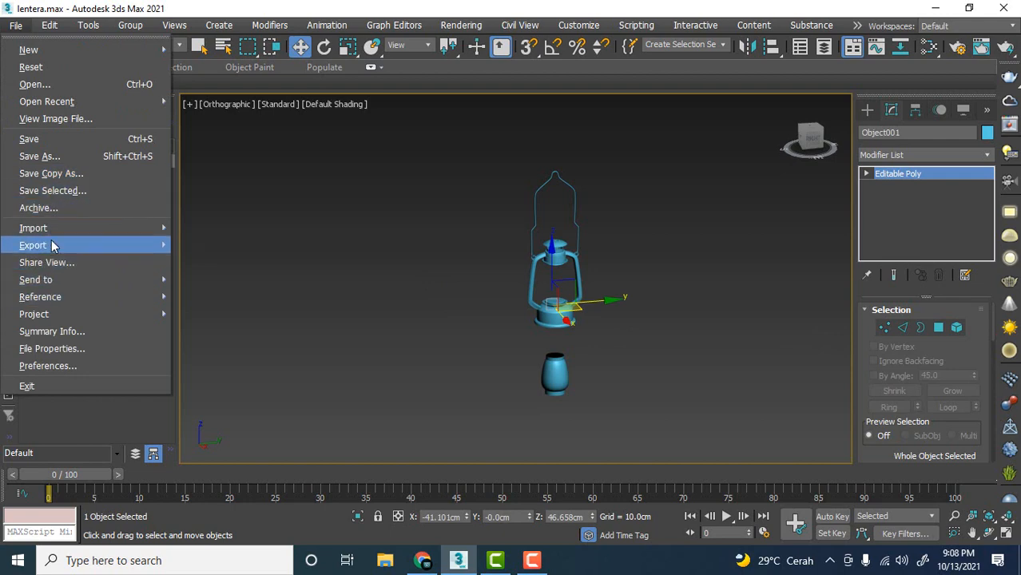
mouse_move(52, 246)
left_click(248, 262)
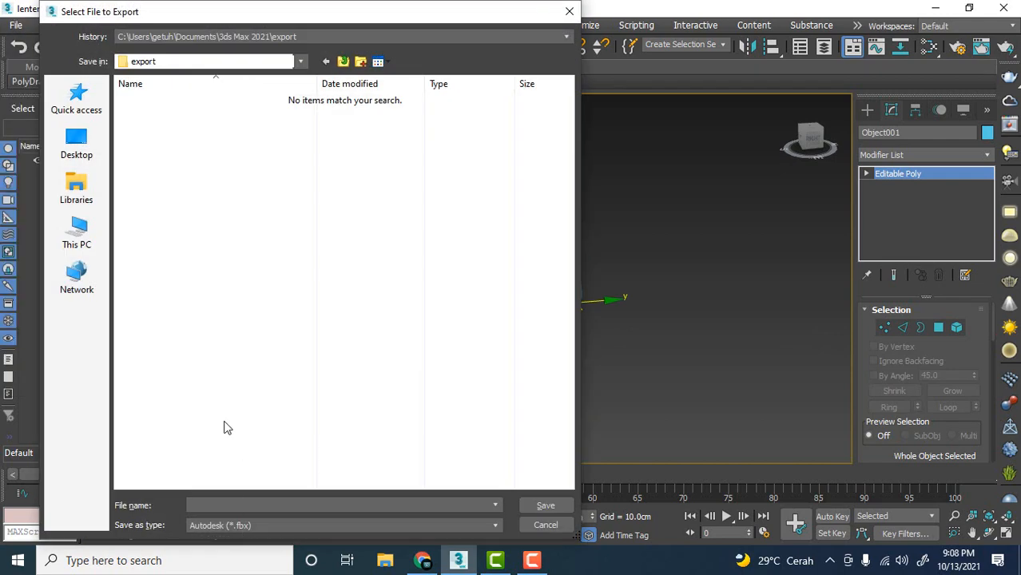
left_click(147, 370)
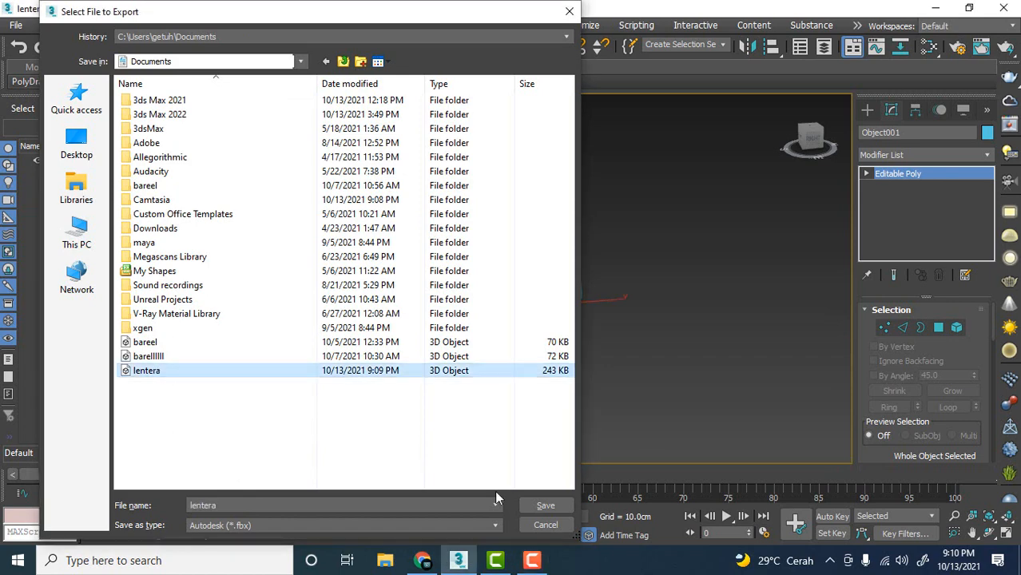
left_click(551, 506)
left_click(576, 301)
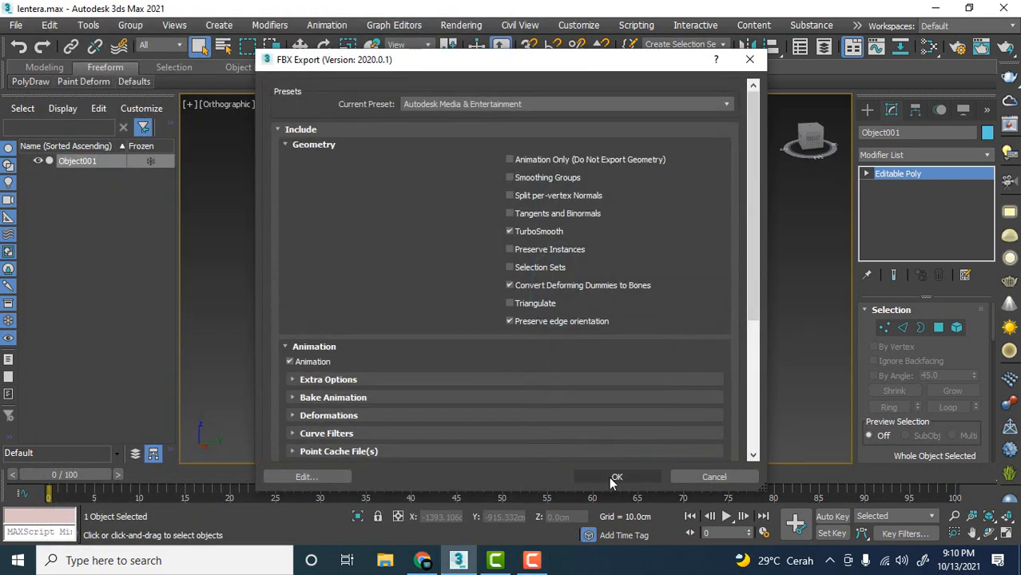
left_click(630, 475)
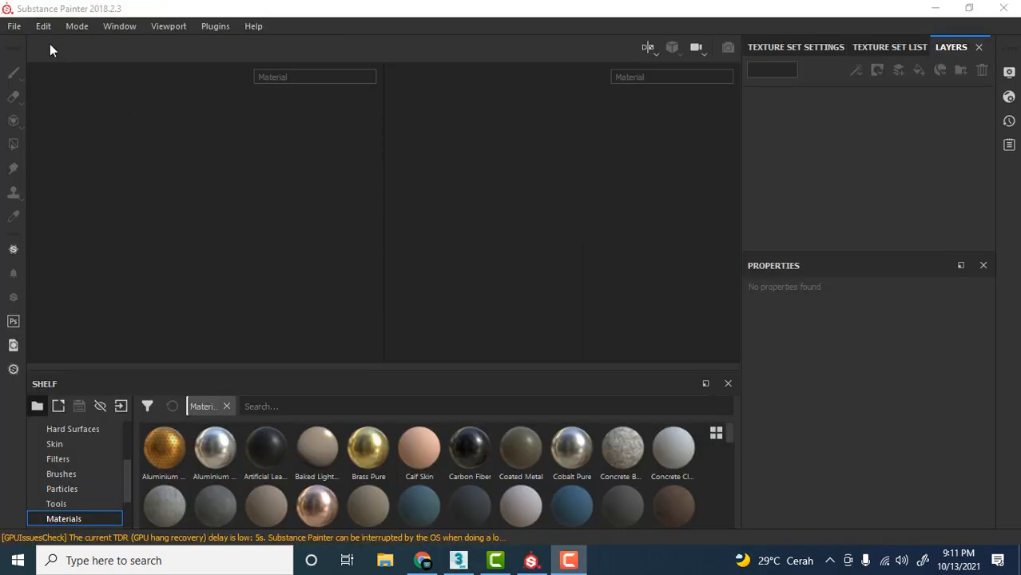
Start a new project in Substance Painter and choose lentera.fbx from Documents as its mesh.
left_click(13, 26)
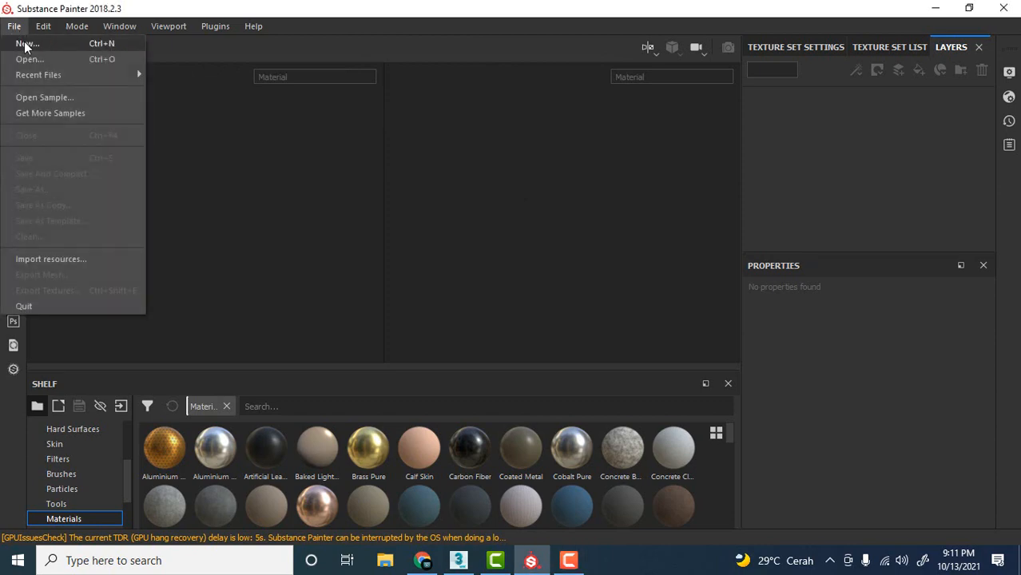
left_click(24, 41)
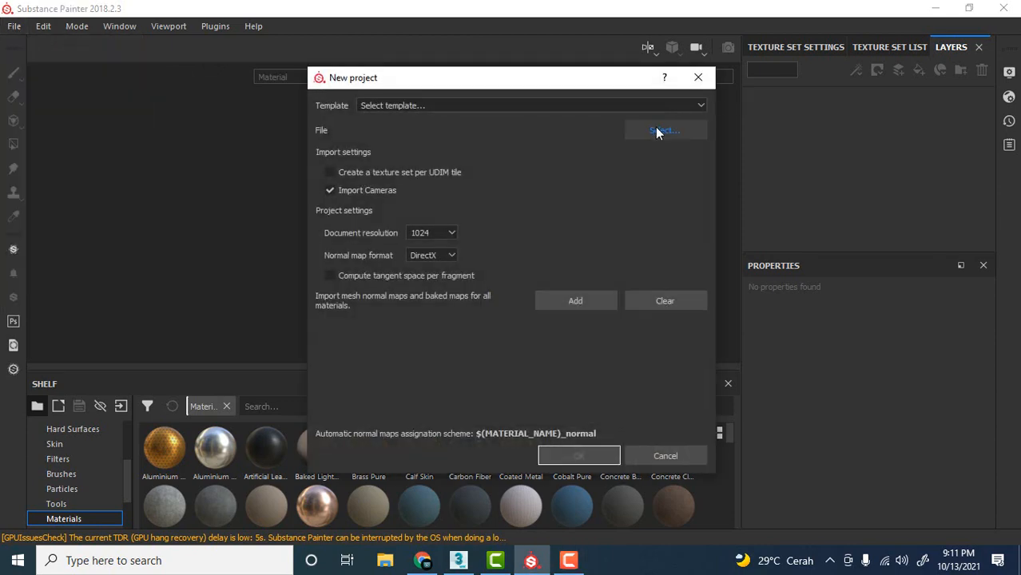
left_click(658, 133)
scroll(583, 240, "down", 4)
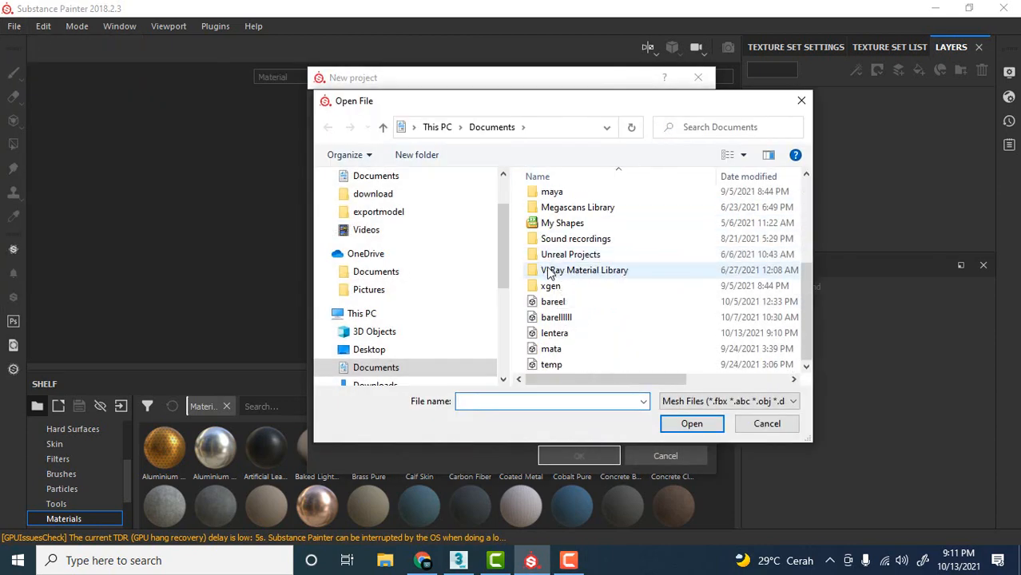
left_click(559, 333)
left_click(692, 425)
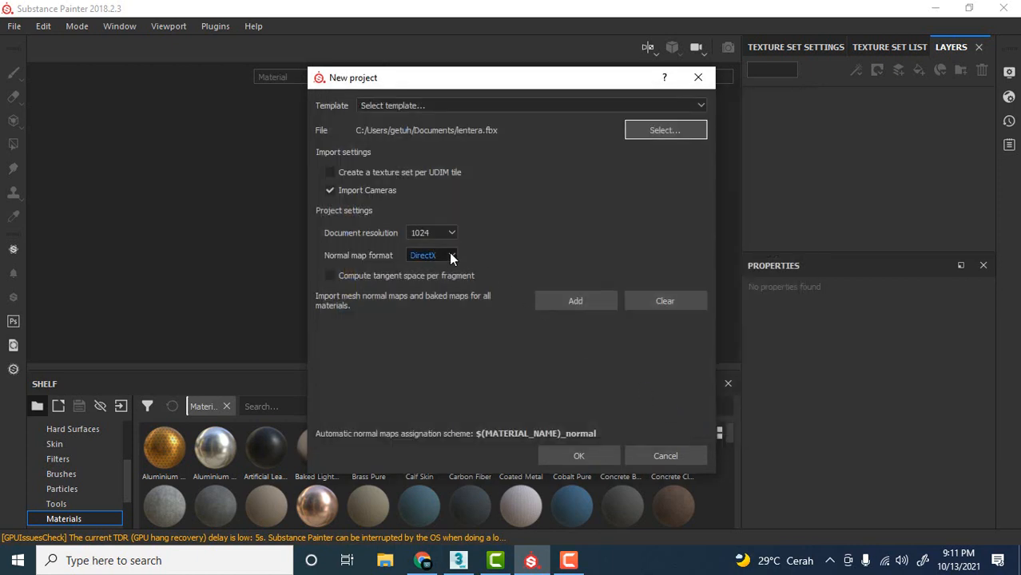
Keep the document resolution at 1024 with the DirectX normal map format and create the project.
left_click(434, 233)
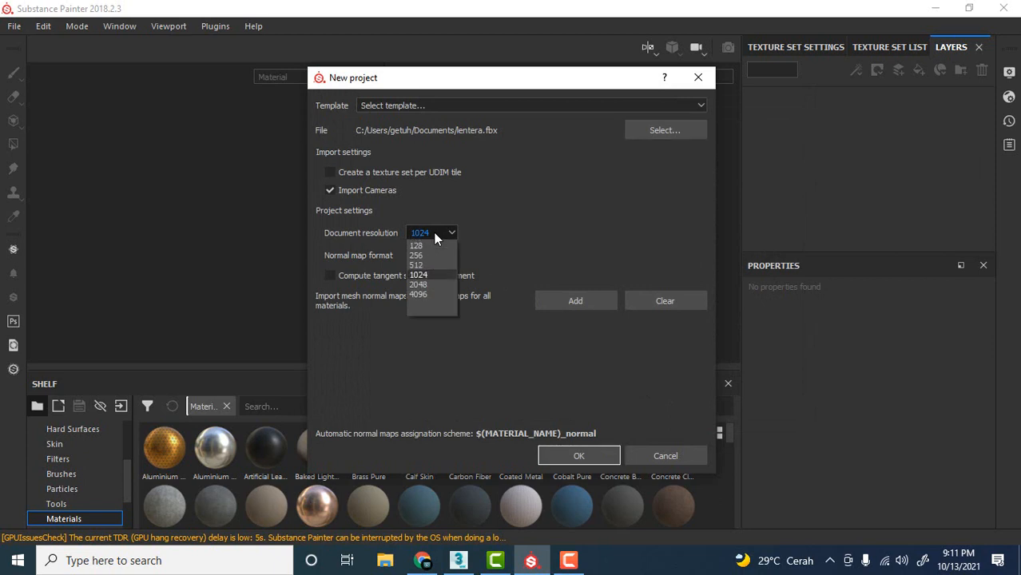
left_click(434, 233)
left_click(433, 232)
left_click(434, 233)
left_click(434, 232)
left_click(430, 275)
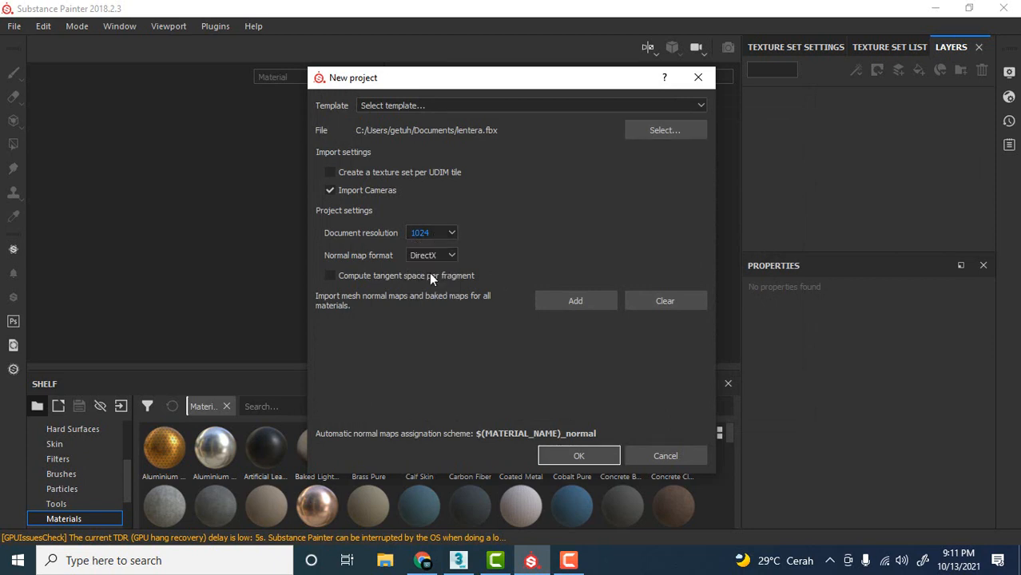
left_click(575, 452)
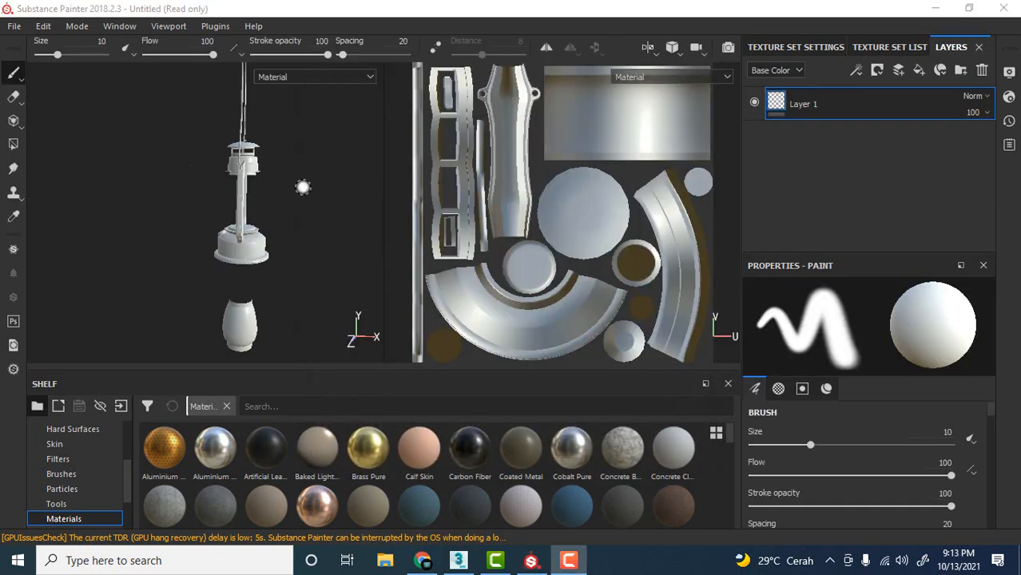
left_click_drag(302, 186, 327, 196, "alt")
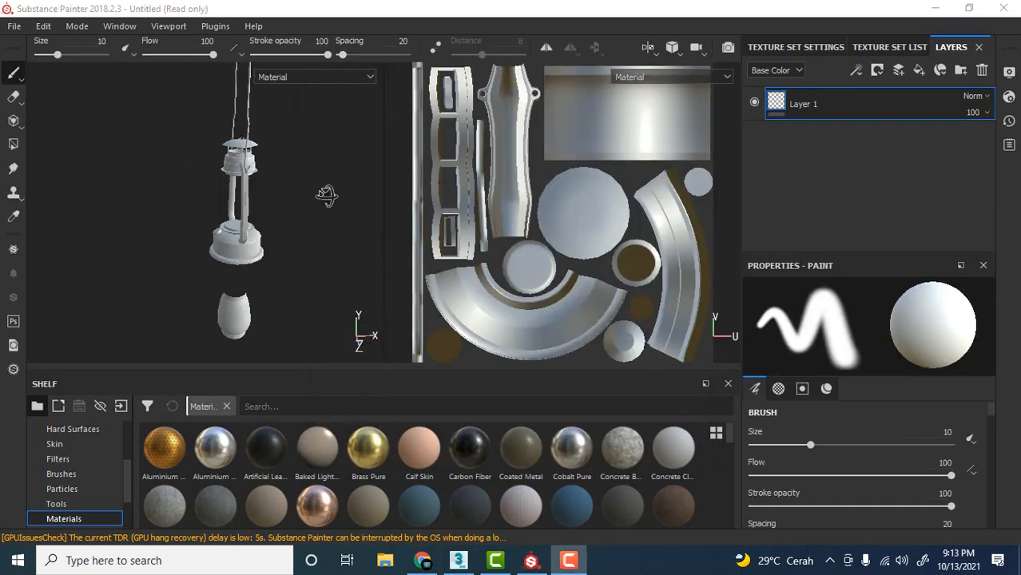
scroll(313, 180, "up", 1)
middle_click_drag(307, 155, 308, 171, "alt")
scroll(307, 171, "down", 3)
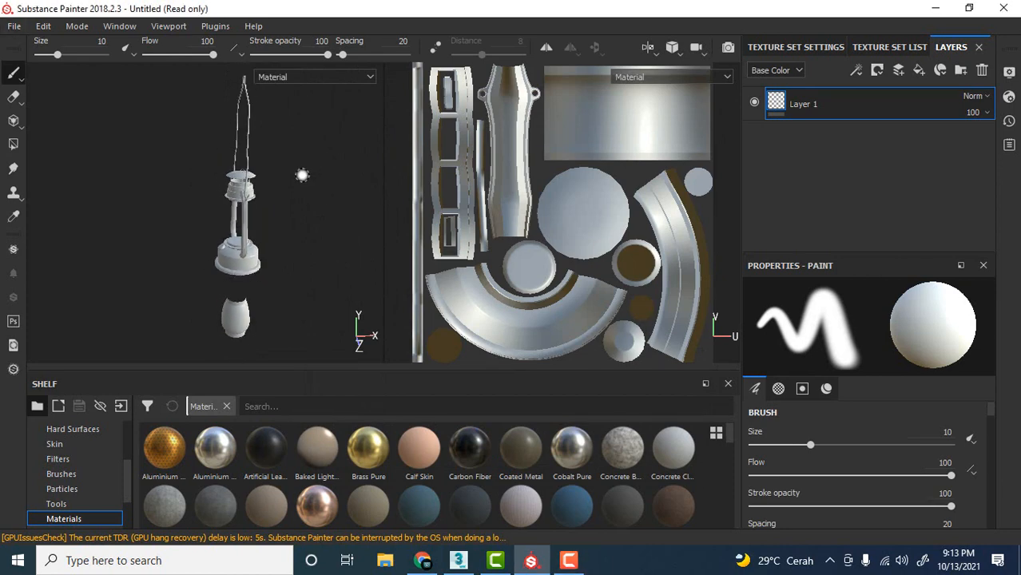
left_click_drag(302, 175, 348, 178, "alt")
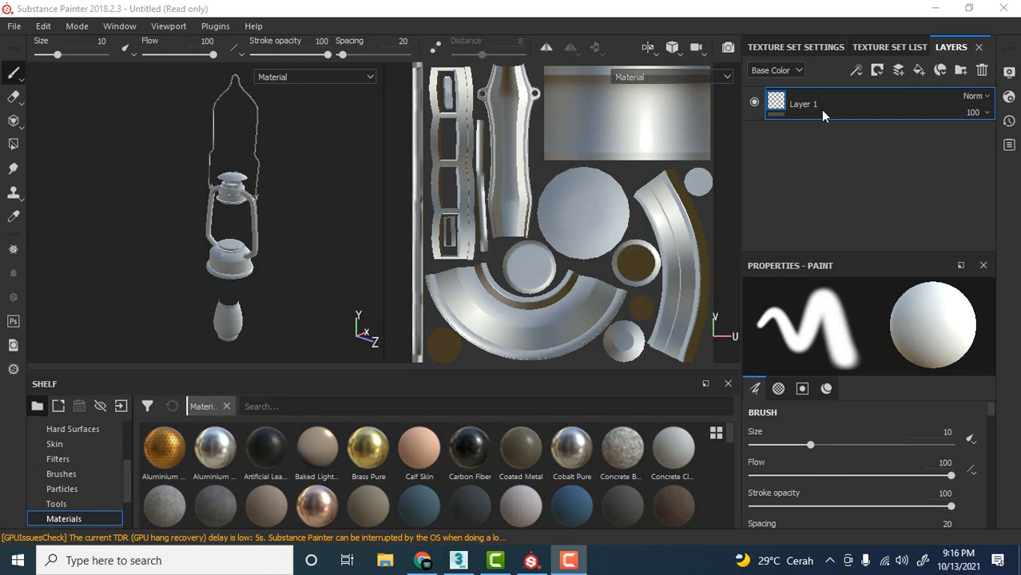
Bake the DefaultMaterial mesh maps at an output size of 1024, leaving out the Normal map.
left_click(792, 48)
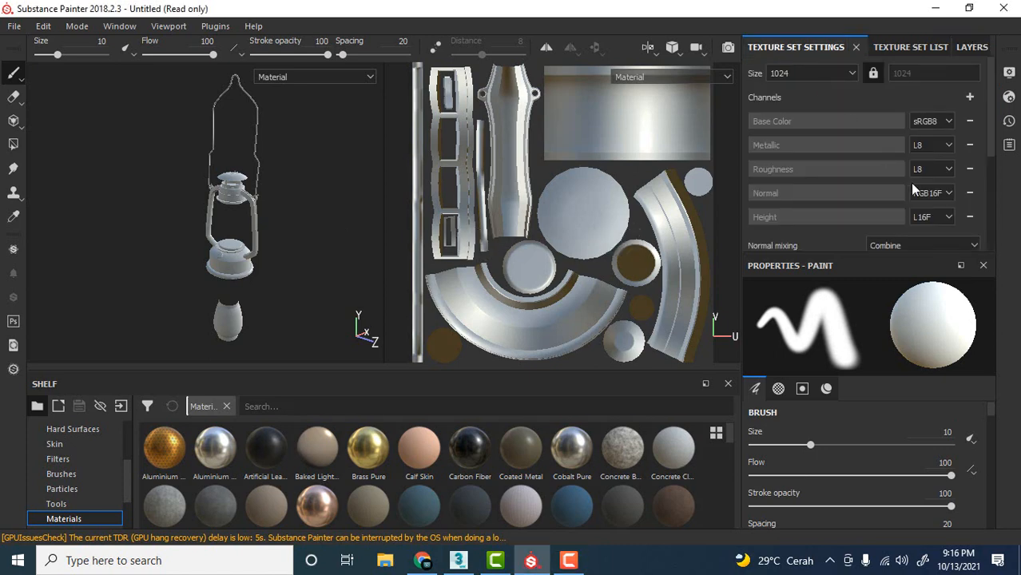
scroll(912, 185, "down", 3)
scroll(916, 183, "down", 1)
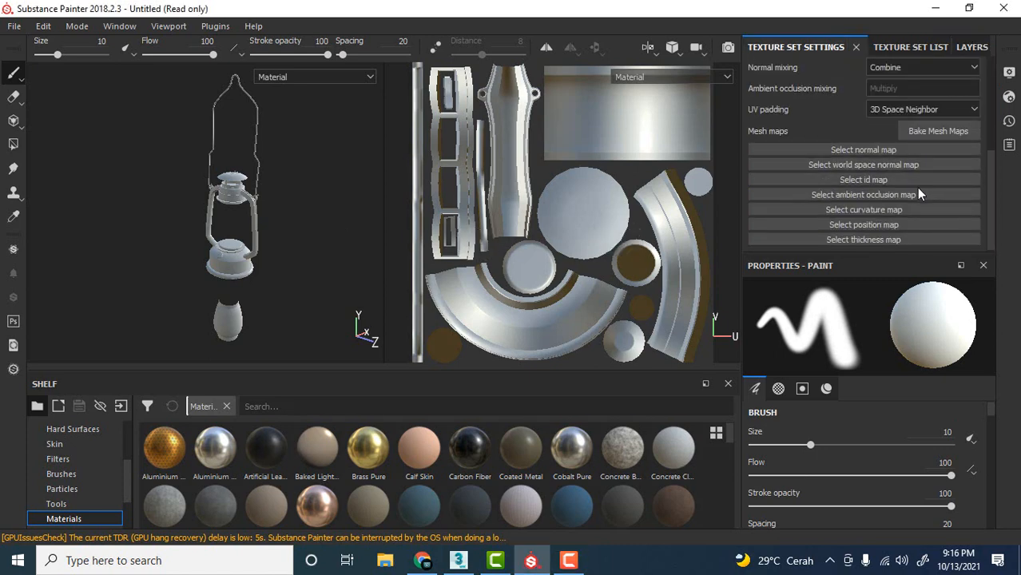
left_click(936, 134)
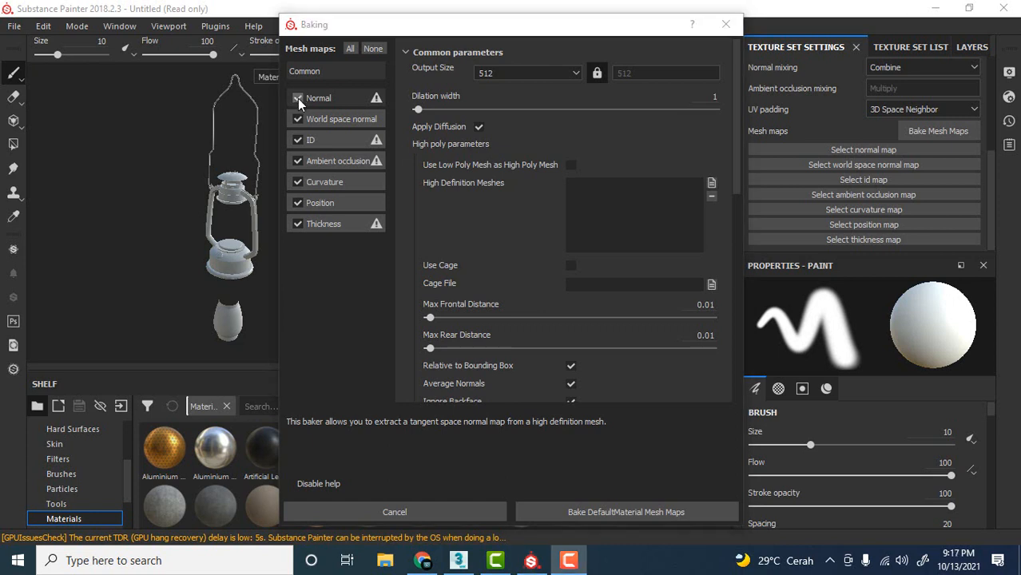
left_click(297, 98)
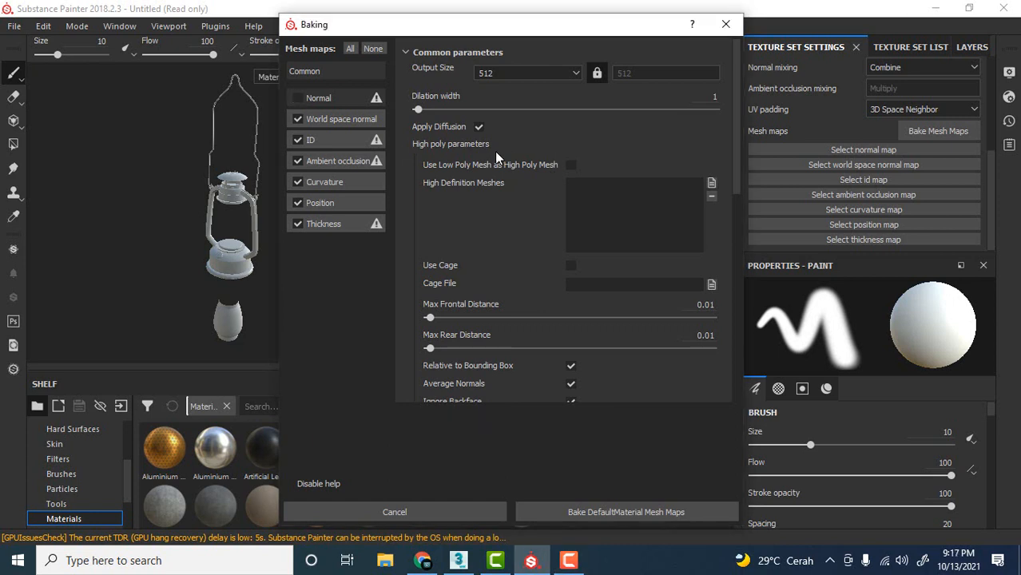
left_click(510, 73)
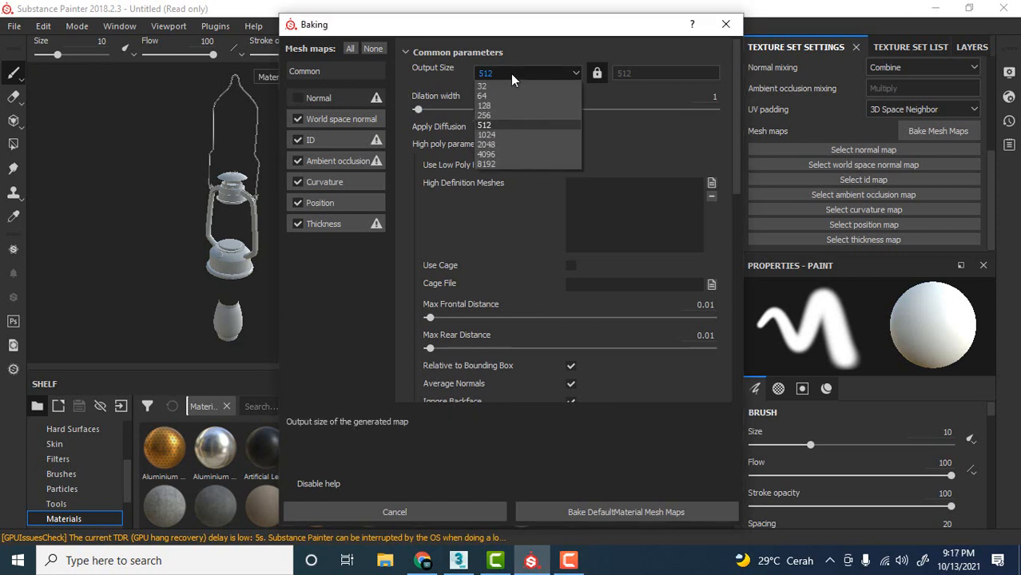
left_click(499, 135)
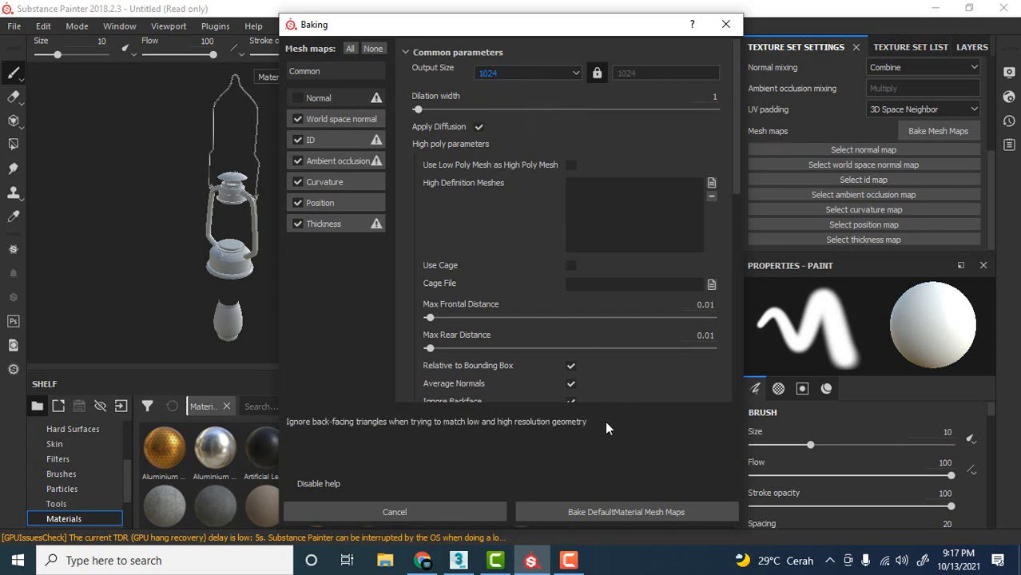
left_click(625, 512)
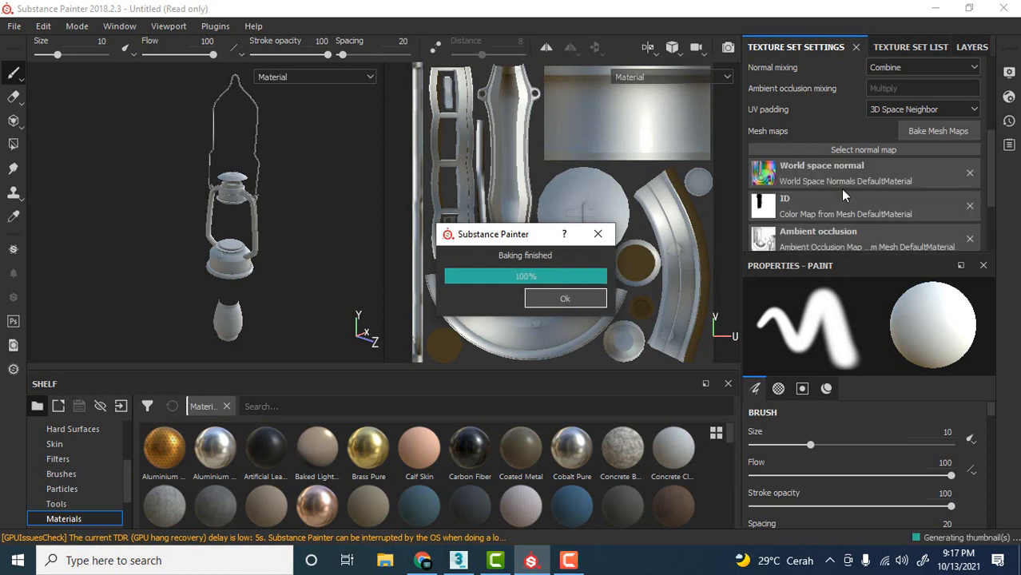
Review the list of baked mesh maps in the texture set settings.
scroll(831, 172, "down", 3)
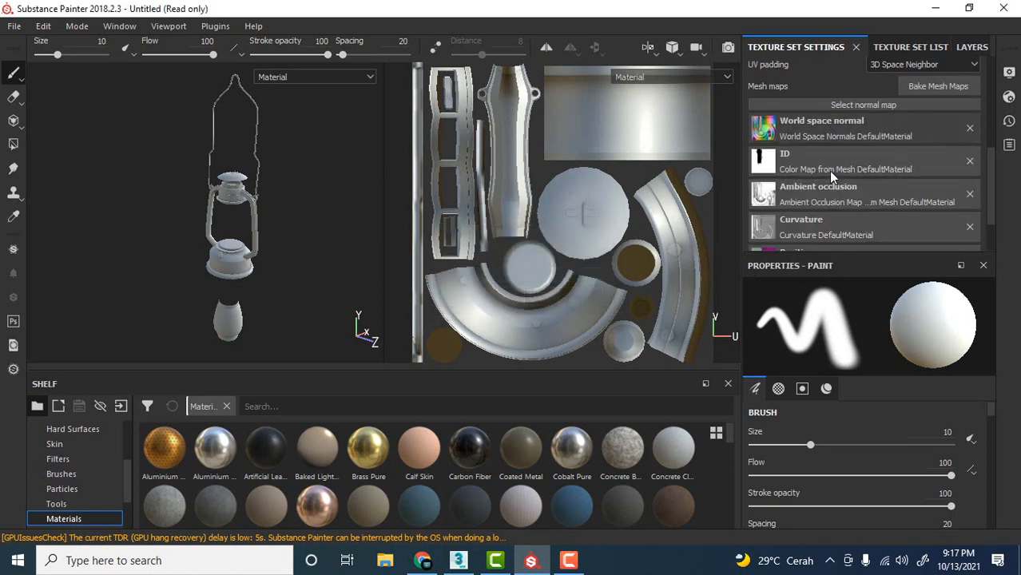
scroll(831, 160, "up", 5)
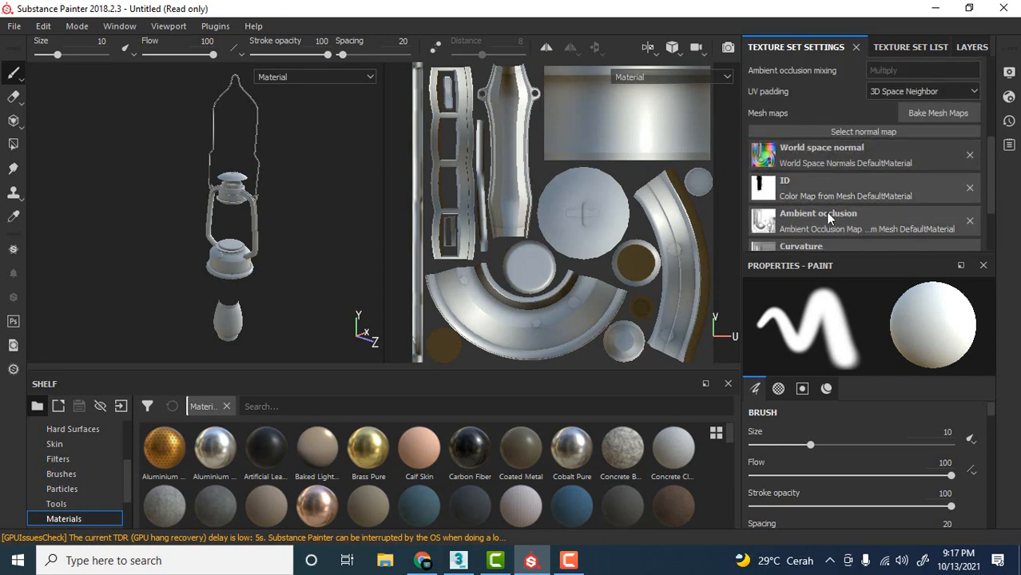
scroll(826, 219, "down", 2)
scroll(831, 199, "up", 2)
scroll(832, 180, "down", 3)
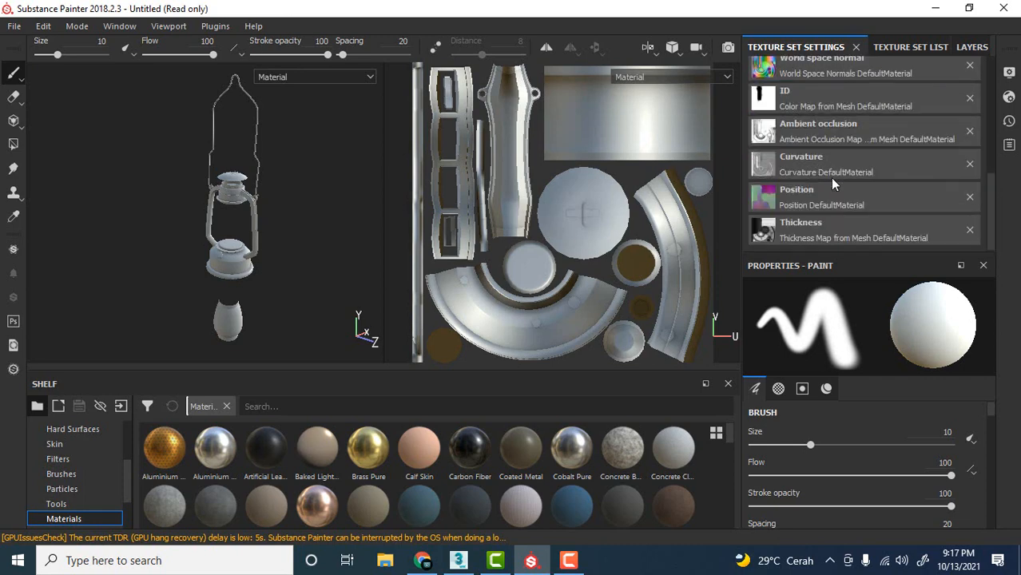
scroll(832, 182, "up", 5)
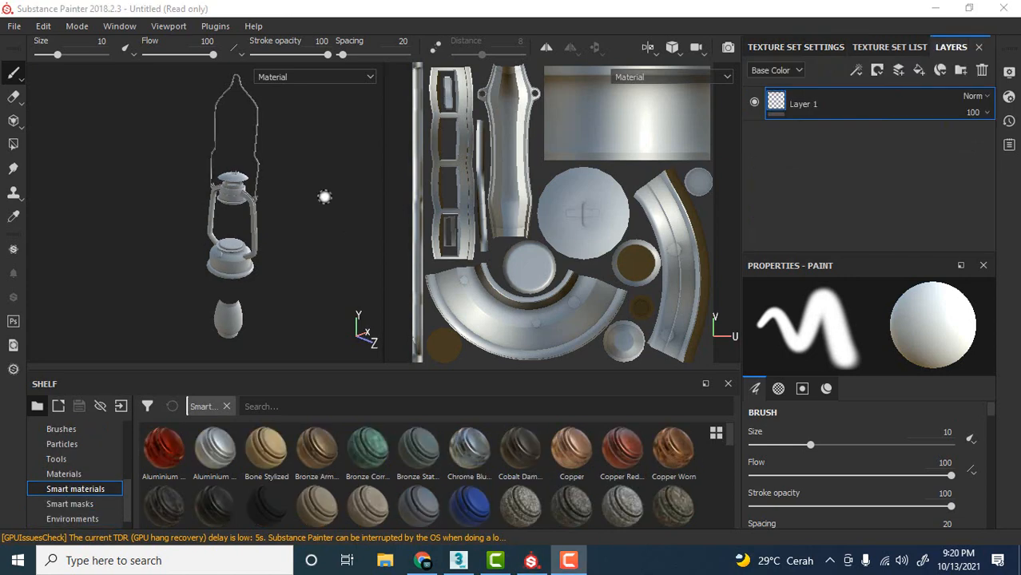
Bring the separated glass chimney below the lantern into a close side view for inspection.
right_click_drag(324, 196, 325, 195, "shift")
middle_click_drag(292, 270, 299, 179, "alt")
left_click_drag(294, 270, 293, 251, "alt")
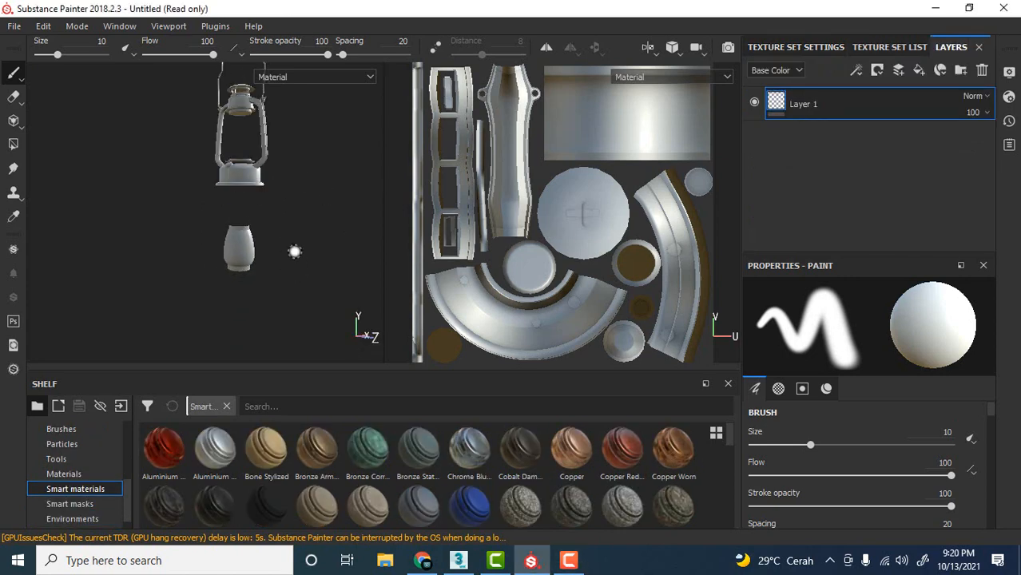
scroll(251, 280, "down", 2)
scroll(251, 281, "up", 6)
mouse_move(251, 280)
middle_mouse_down("alt")
mouse_move(253, 220)
mouse_move(278, 208)
middle_mouse_up("alt")
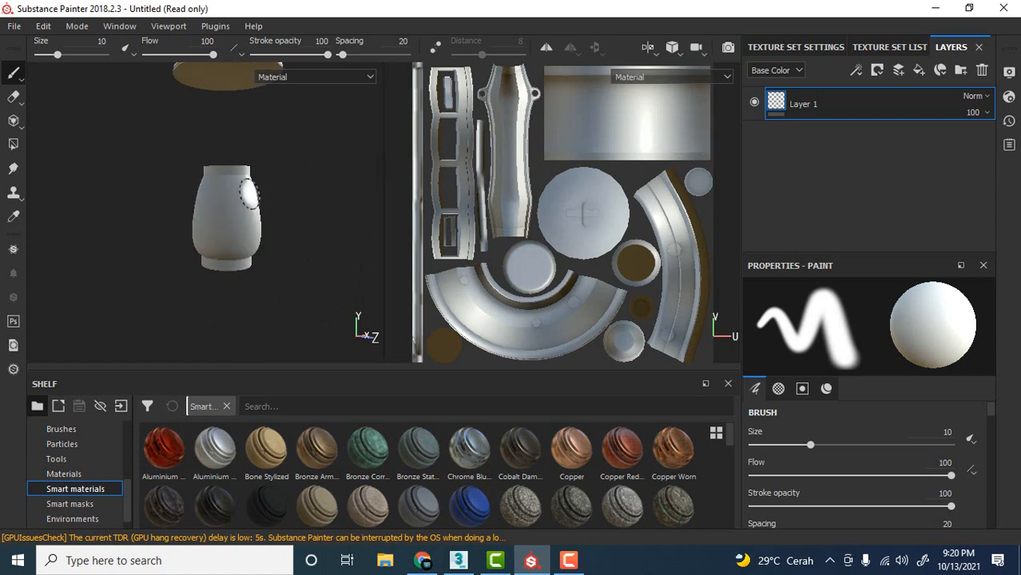
Switch the main shader from pbr-metal-rough to pbr-metal-rough-with-alpha-blending in the shader settings.
middle_click_drag(272, 183, 297, 211, "alt")
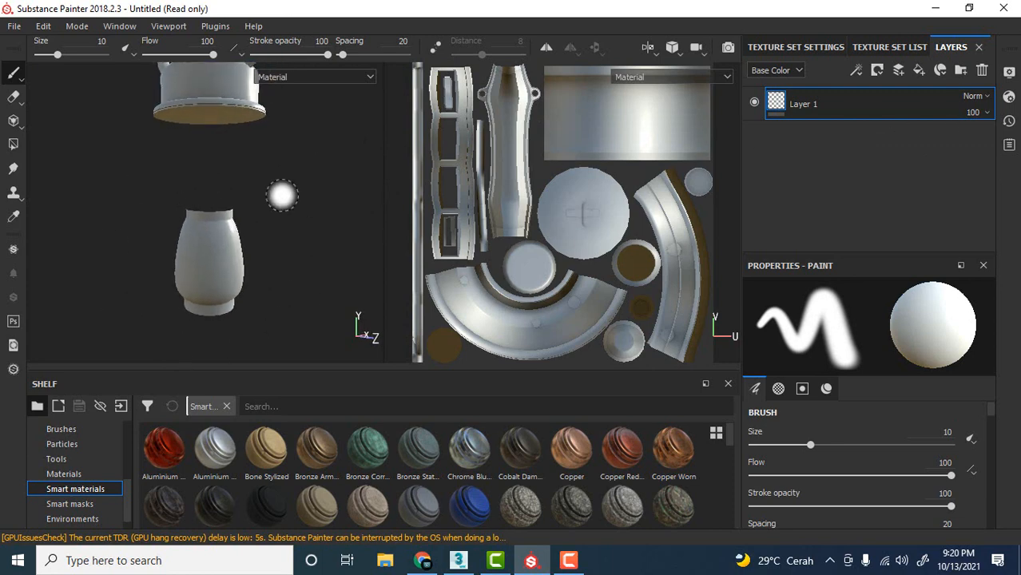
left_click(1007, 75)
left_click(1010, 99)
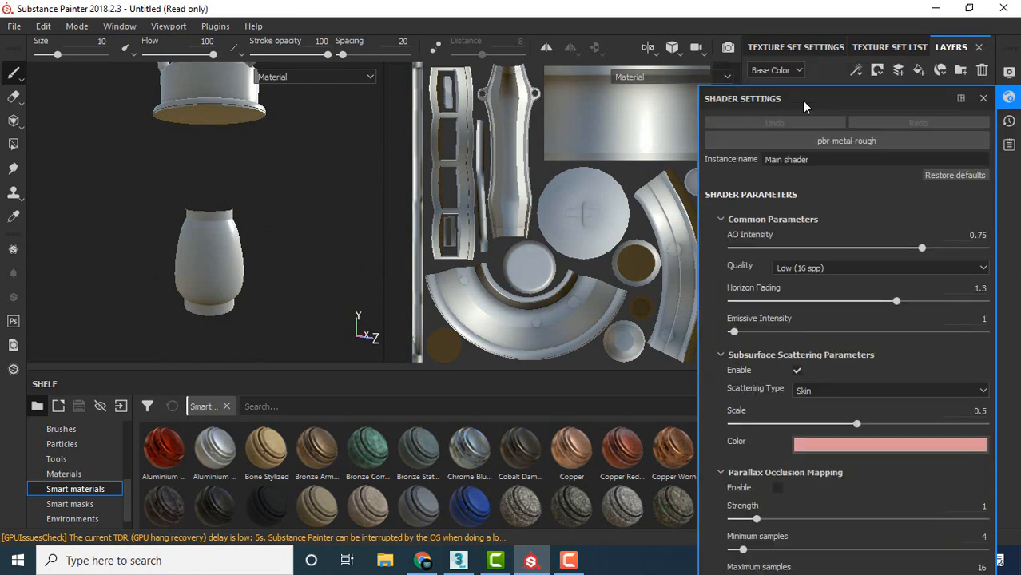
left_click(837, 142)
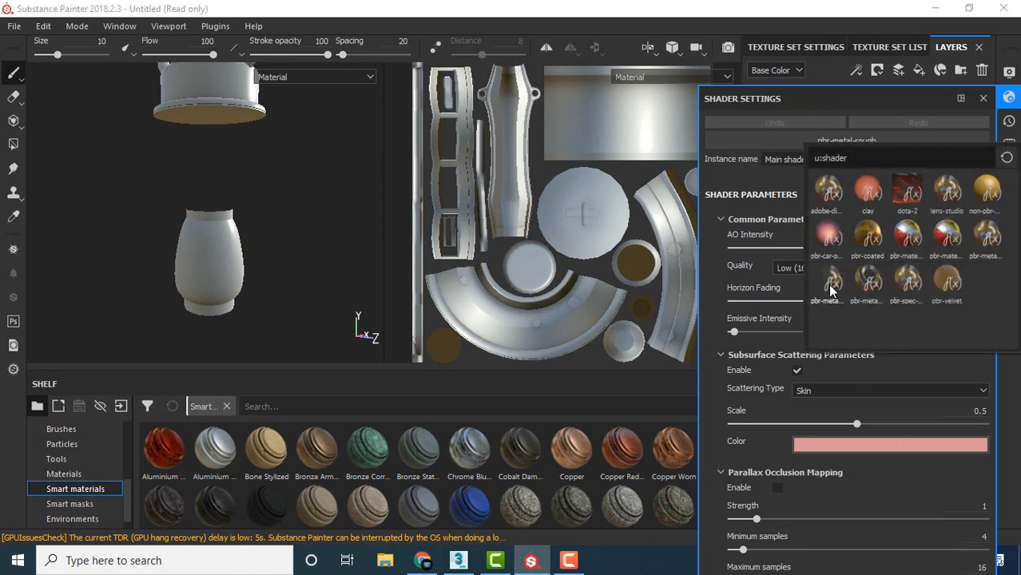
mouse_move(832, 291)
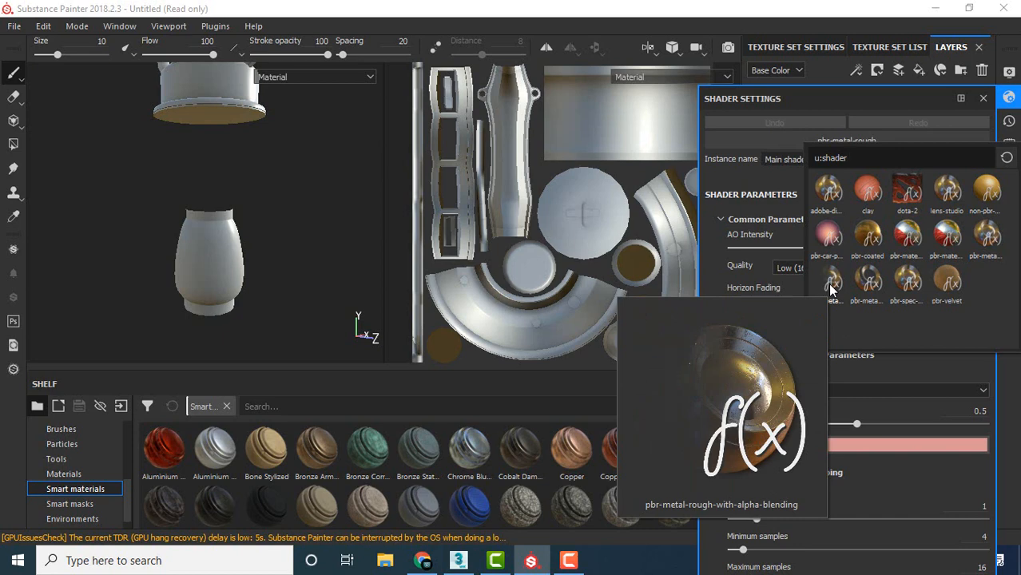
left_click(831, 282)
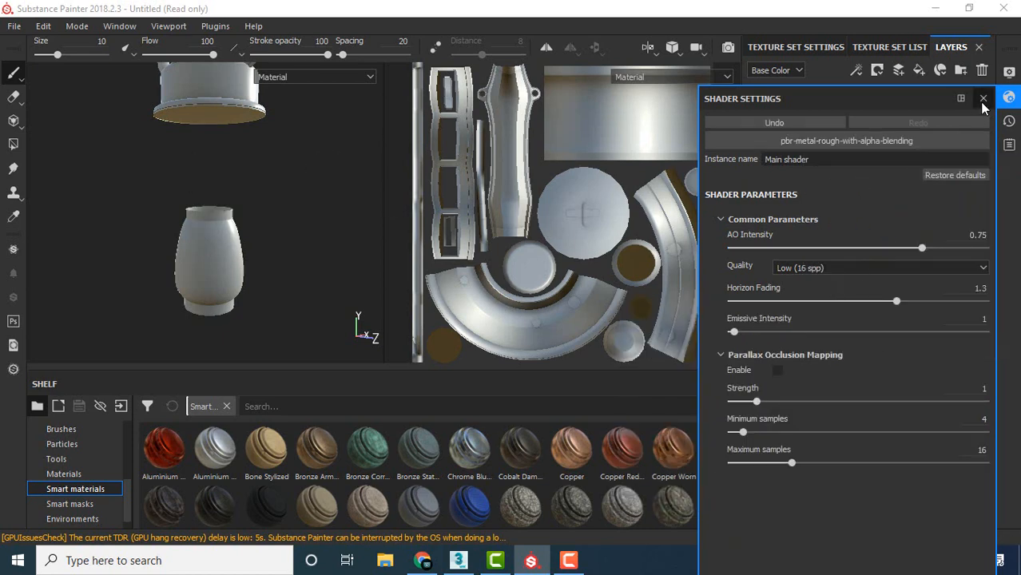
left_click(983, 97)
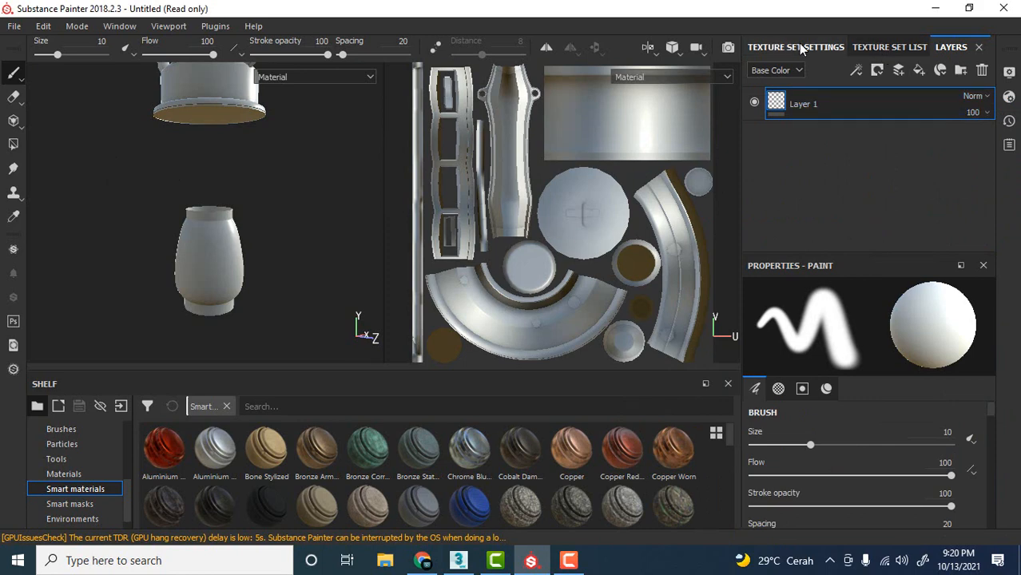
Add an Opacity channel to the texture set's channels.
left_click(827, 48)
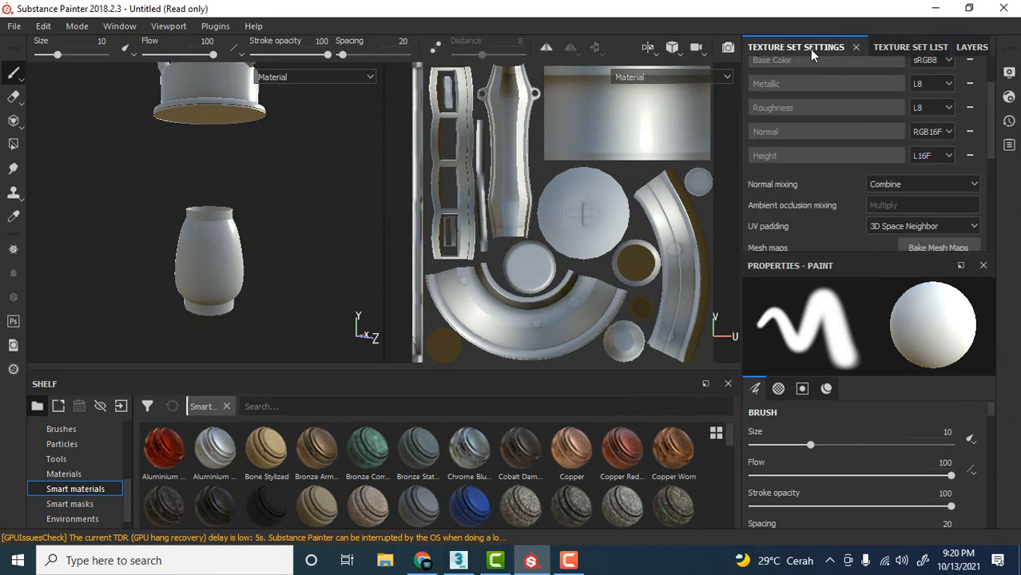
scroll(953, 115, "up", 2)
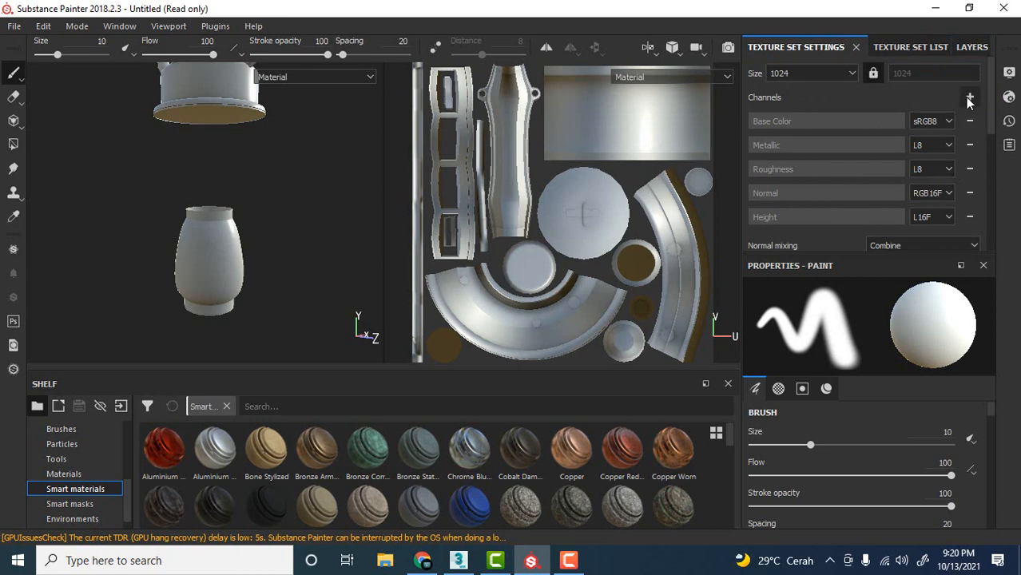
left_click(968, 97)
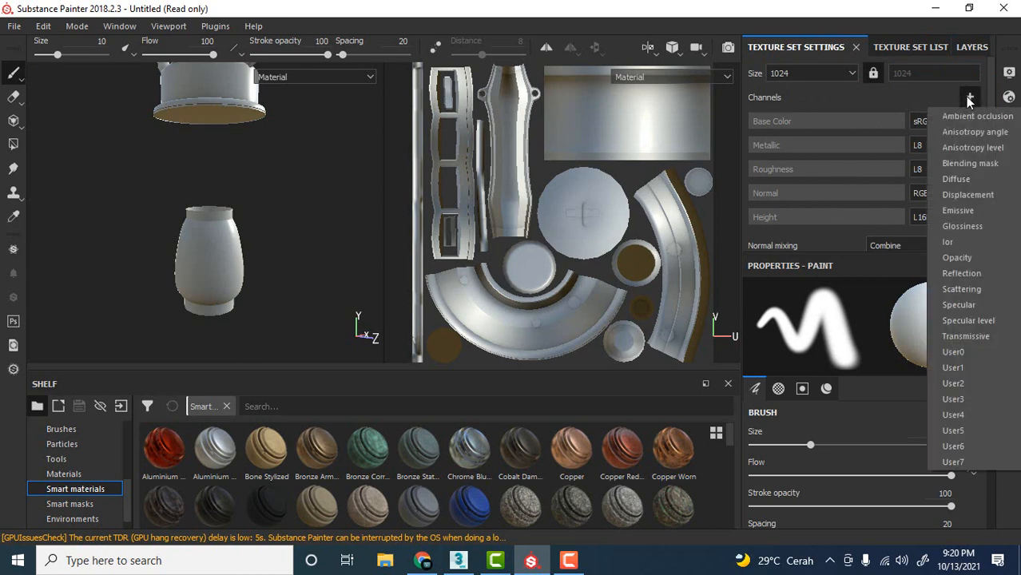
left_click(957, 258)
scroll(914, 189, "down", 3)
scroll(914, 188, "up", 1)
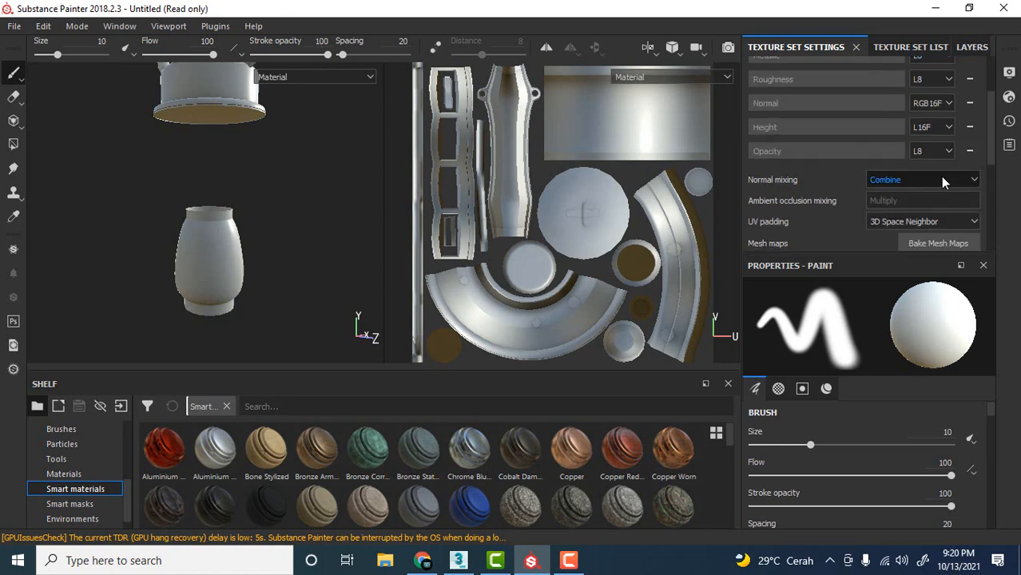
scroll(942, 178, "up", 3)
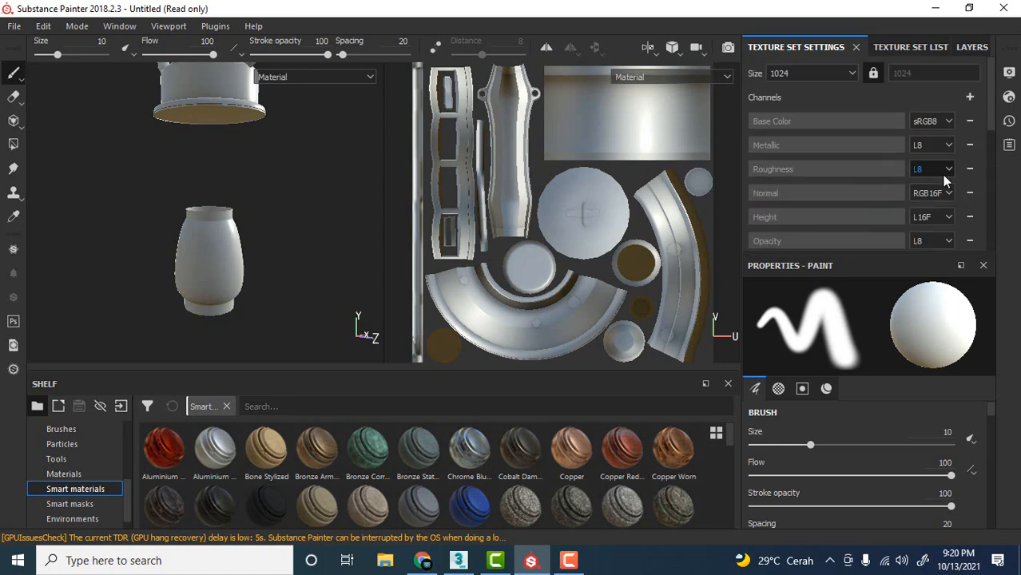
Add a fill layer above Layer 1 in the layer stack.
left_click(972, 47)
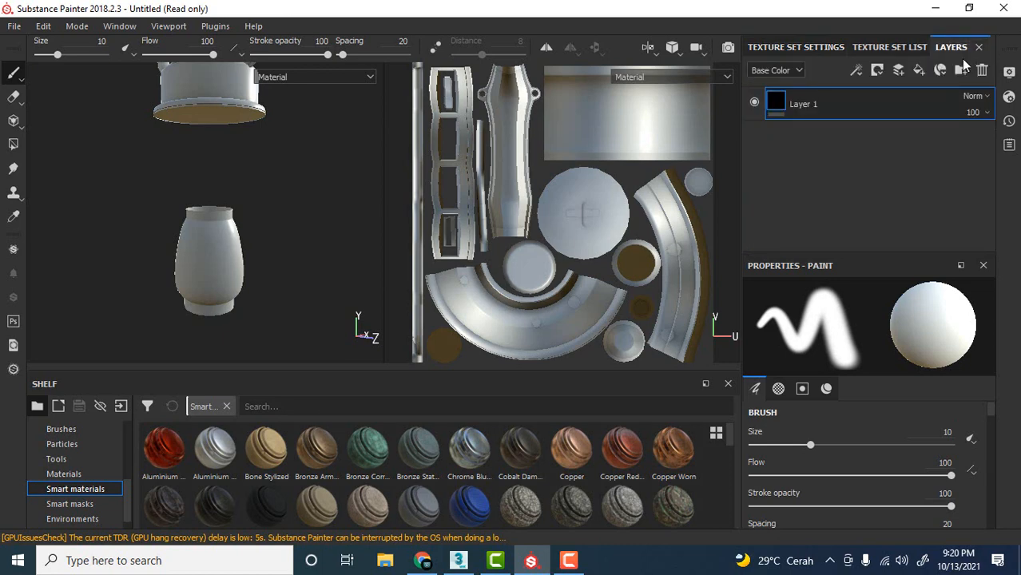
scroll(250, 208, "down", 2)
middle_click_drag(250, 208, 230, 291, "alt")
left_click_drag(286, 240, 298, 262, "alt")
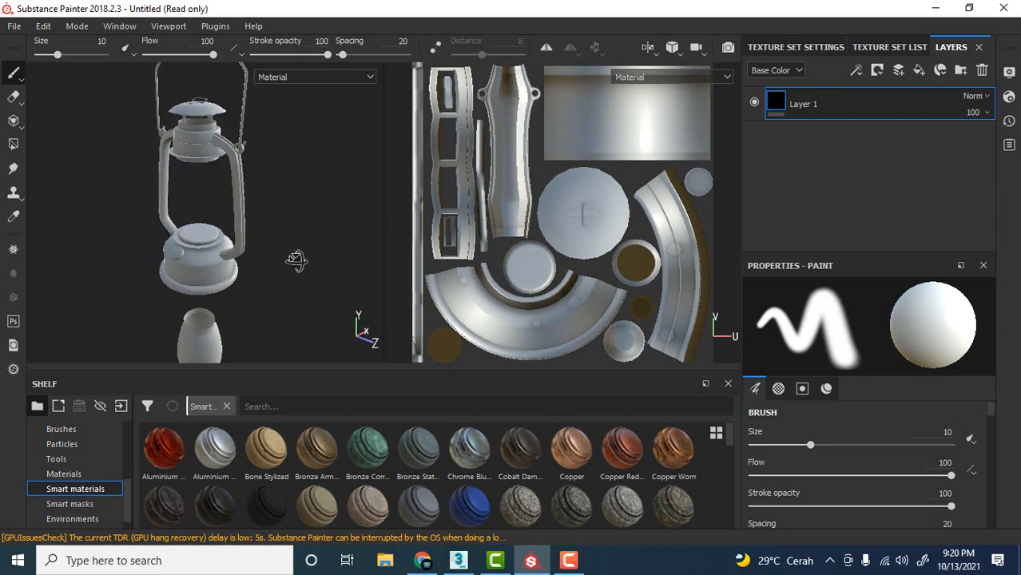
middle_click_drag(298, 262, 307, 238, "alt")
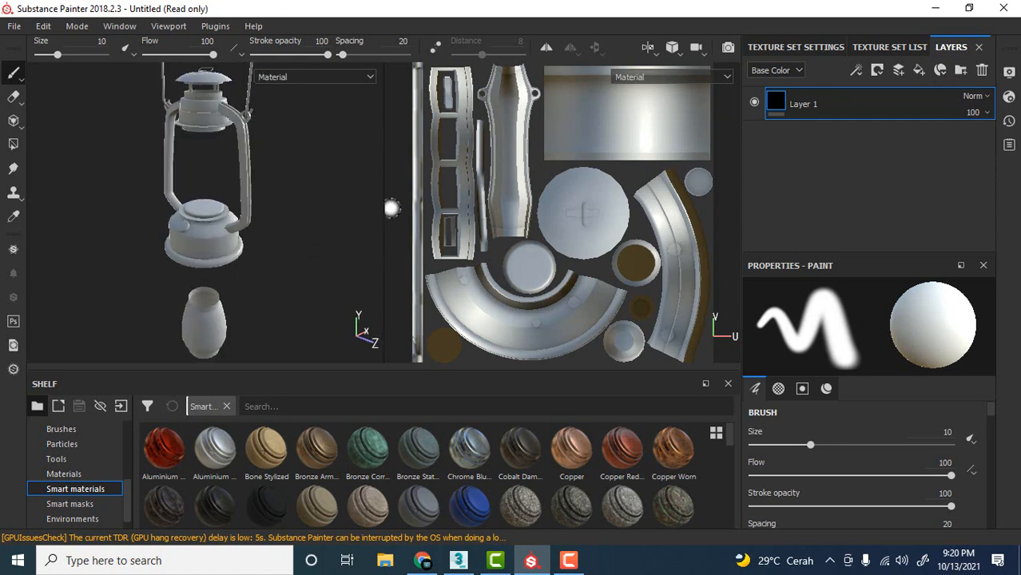
left_click(919, 70)
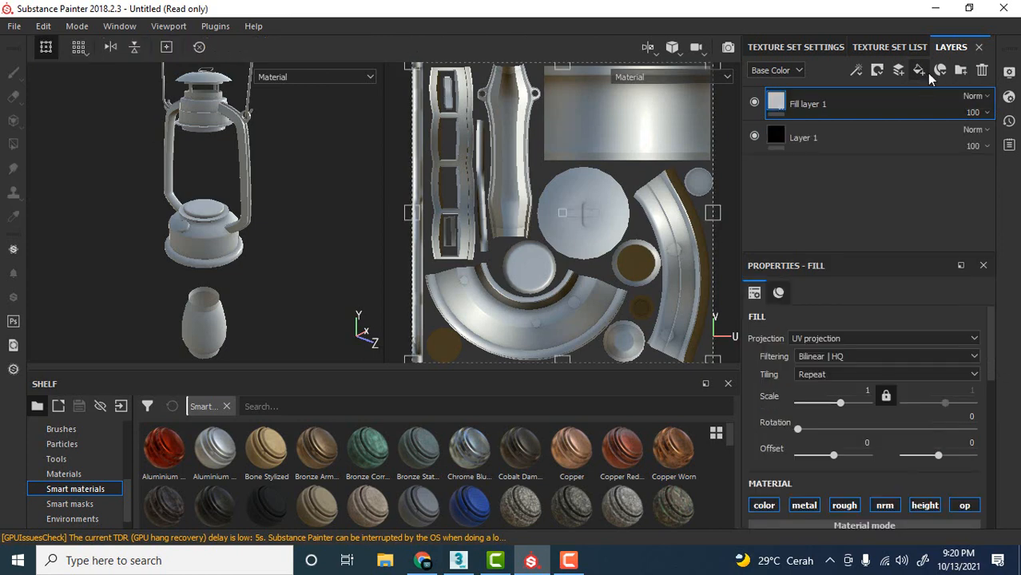
Set the fill layer's roughness to 0 and metallic to 1 for a mirror-like surface.
scroll(815, 373, "down", 6)
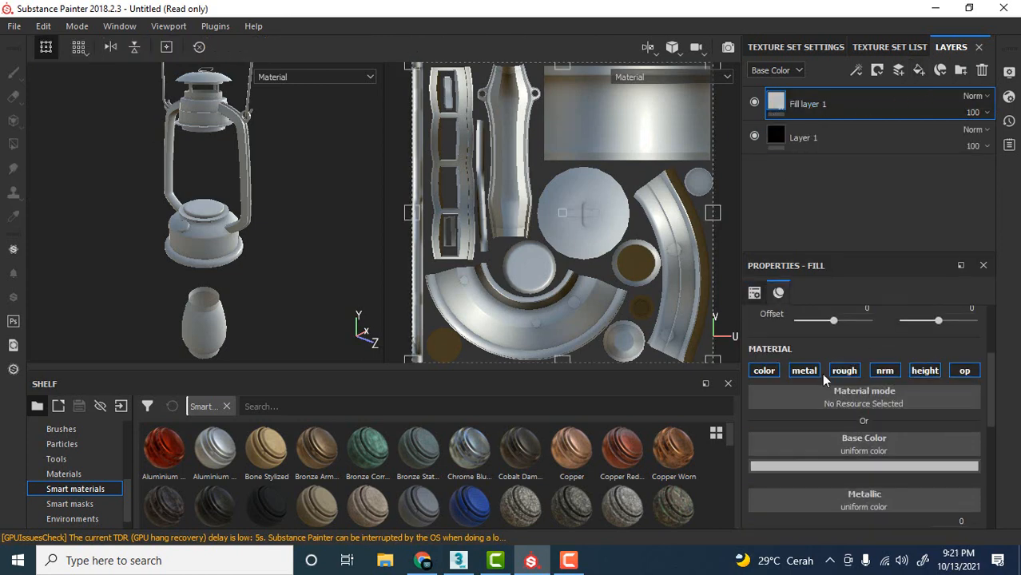
scroll(821, 372, "up", 3)
scroll(825, 363, "down", 5)
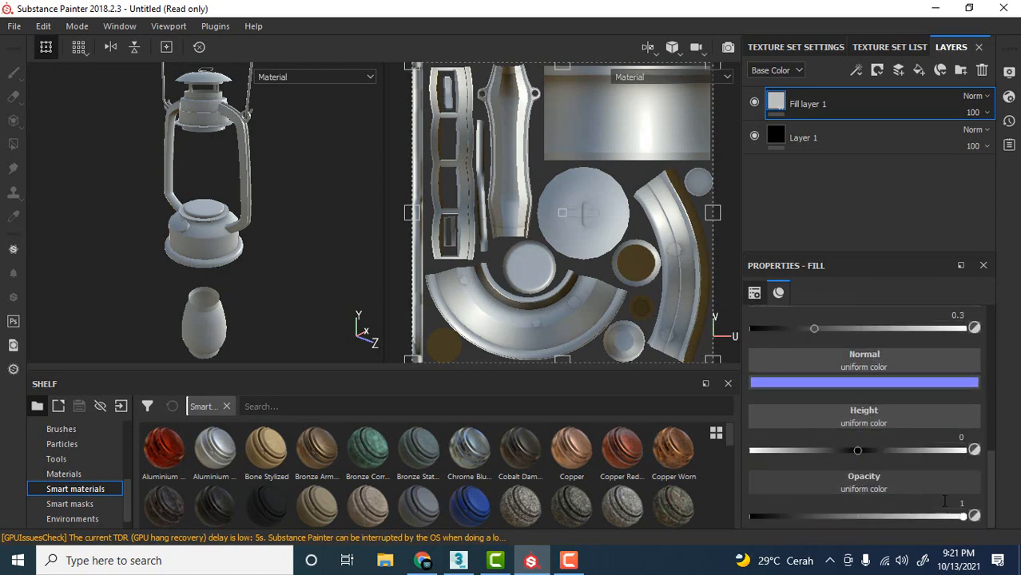
left_click_drag(961, 515, 1000, 517)
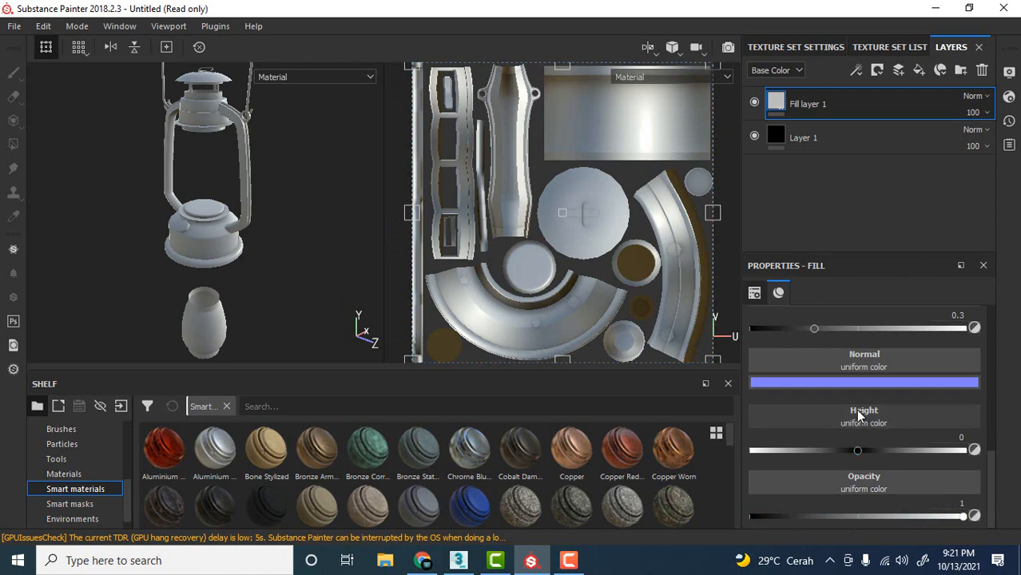
scroll(859, 413, "up", 4)
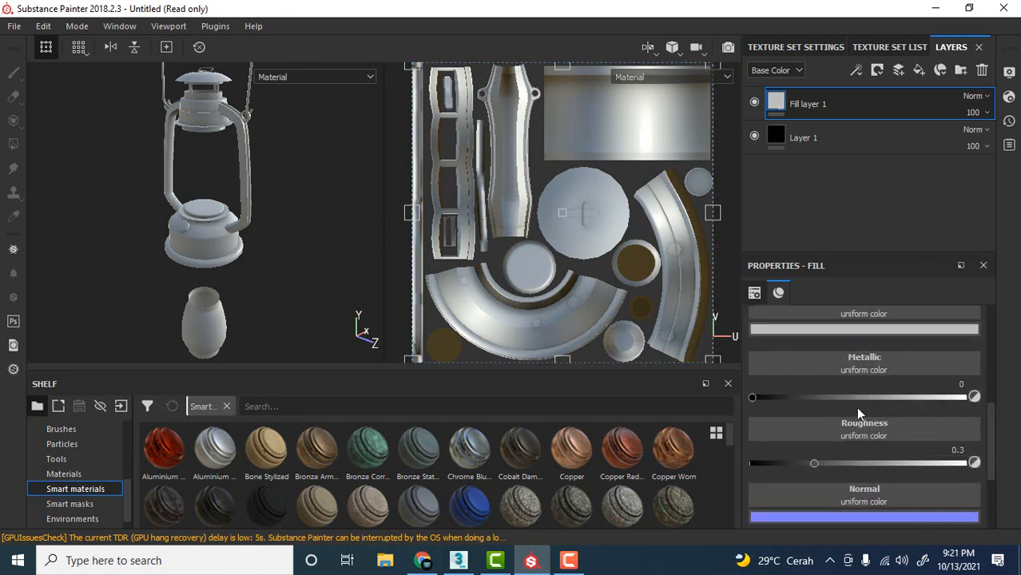
mouse_move(816, 463)
left_mouse_down()
mouse_move(774, 465)
mouse_move(930, 465)
mouse_move(743, 463)
left_mouse_up()
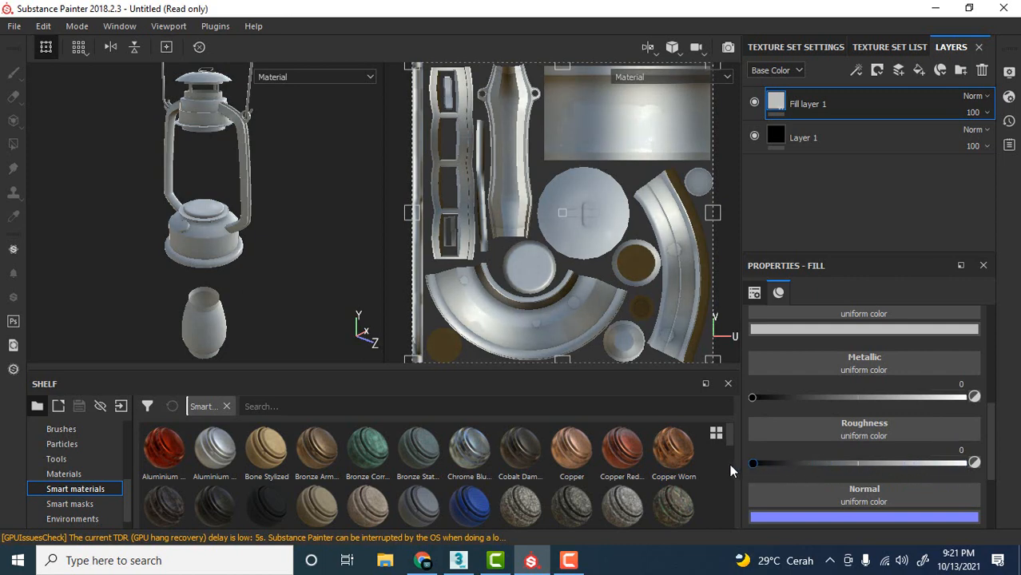
left_click_drag(271, 226, 310, 223, "alt")
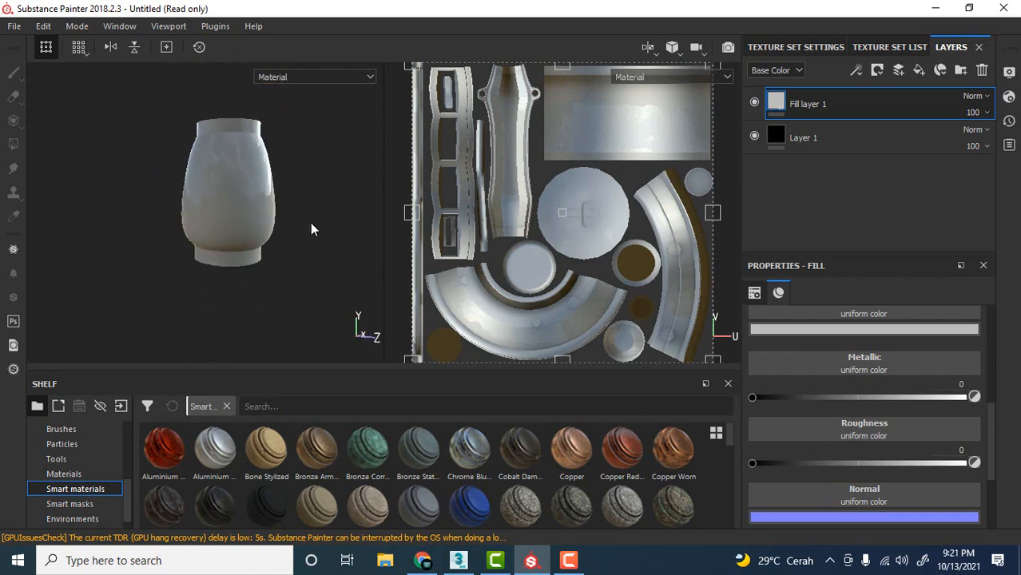
left_click_drag(755, 400, 1008, 413)
scroll(211, 199, "down", 3)
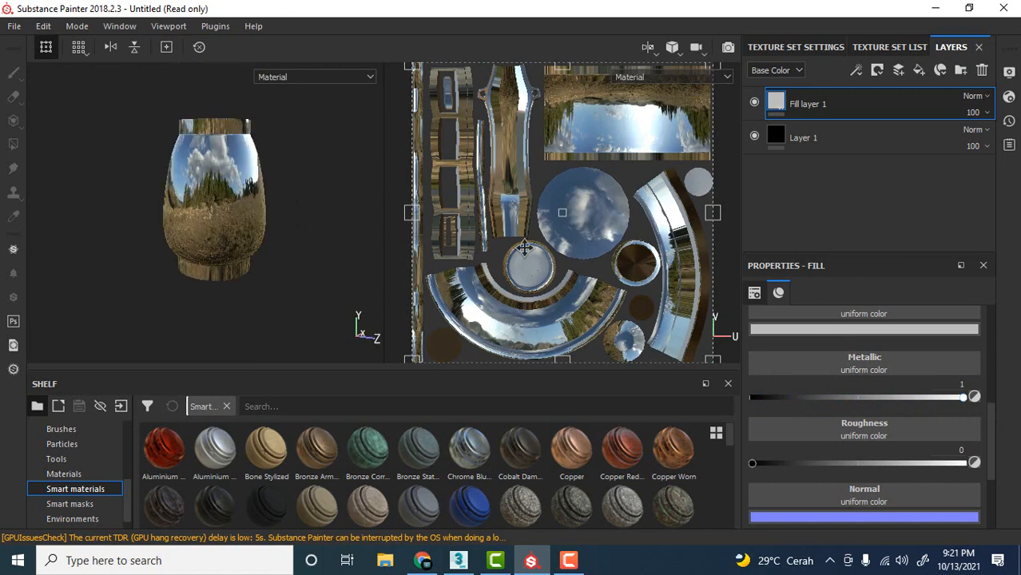
Darken the fill layer's base color to a neutral grey of 0.290 and lower its opacity to about 0.25.
left_click(811, 329)
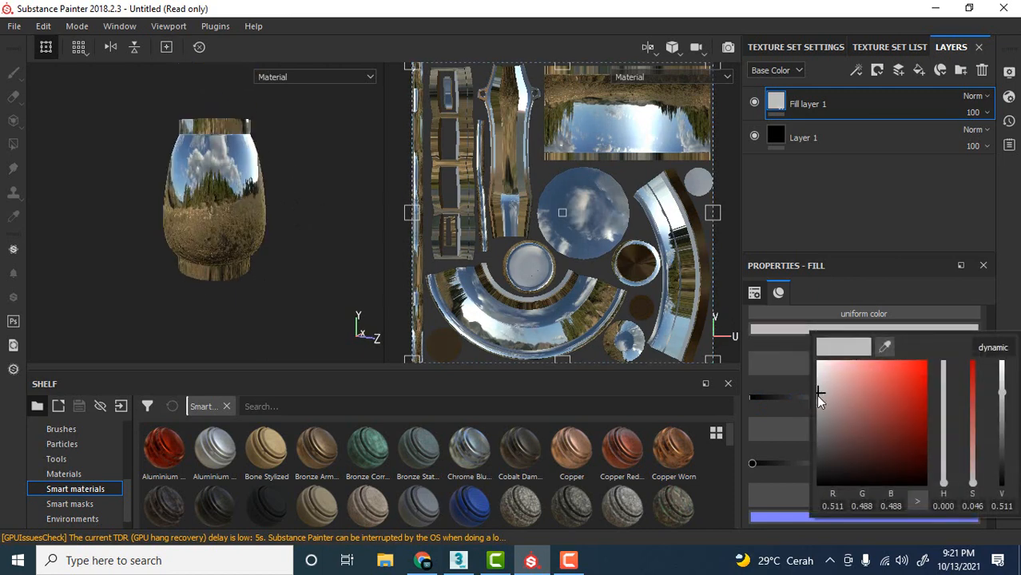
mouse_move(816, 394)
left_mouse_down()
mouse_move(813, 424)
mouse_move(813, 412)
left_mouse_up()
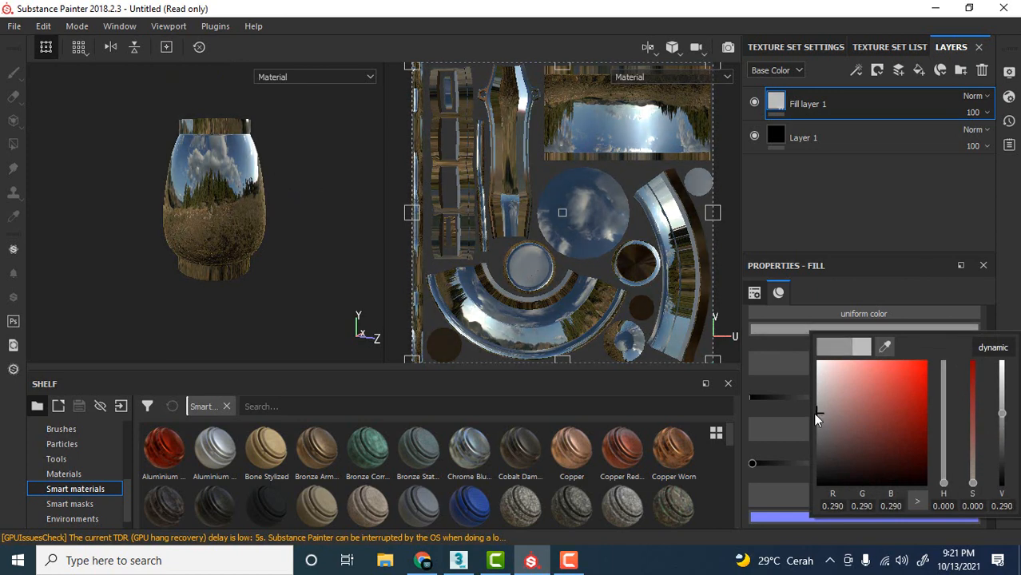
scroll(273, 212, "up", 3)
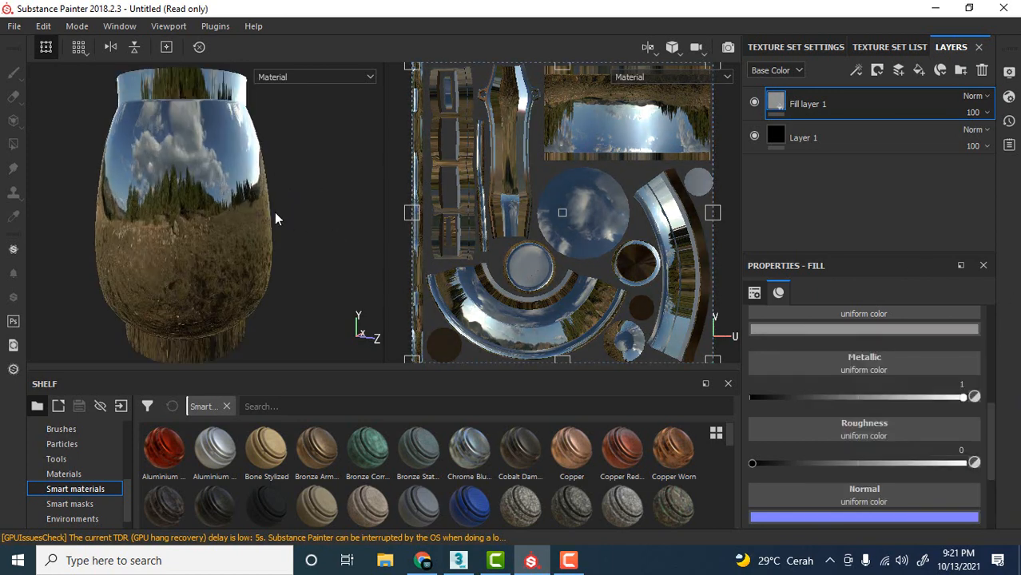
scroll(274, 211, "down", 3)
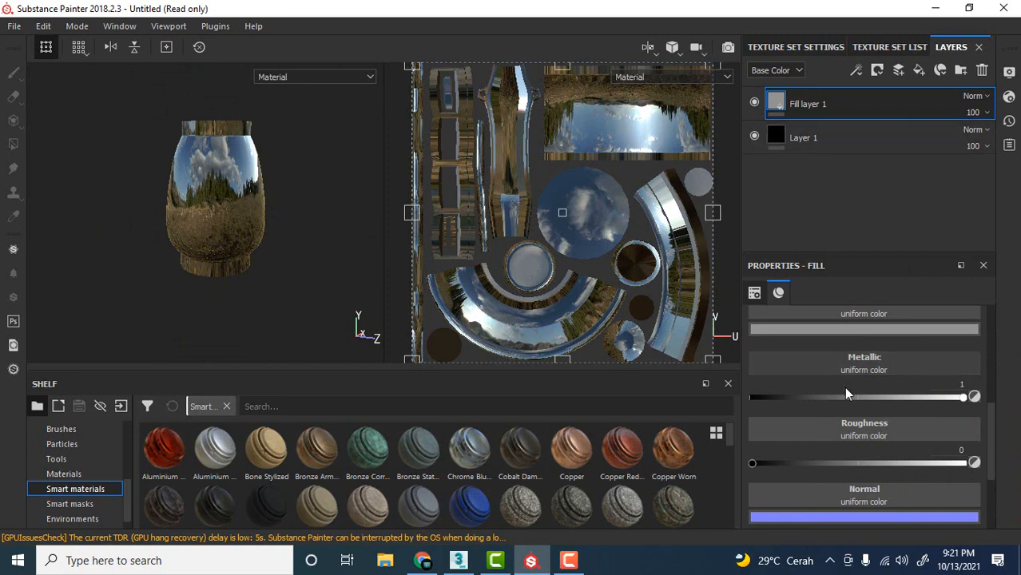
scroll(850, 385, "down", 3)
left_click_drag(958, 517, 799, 524)
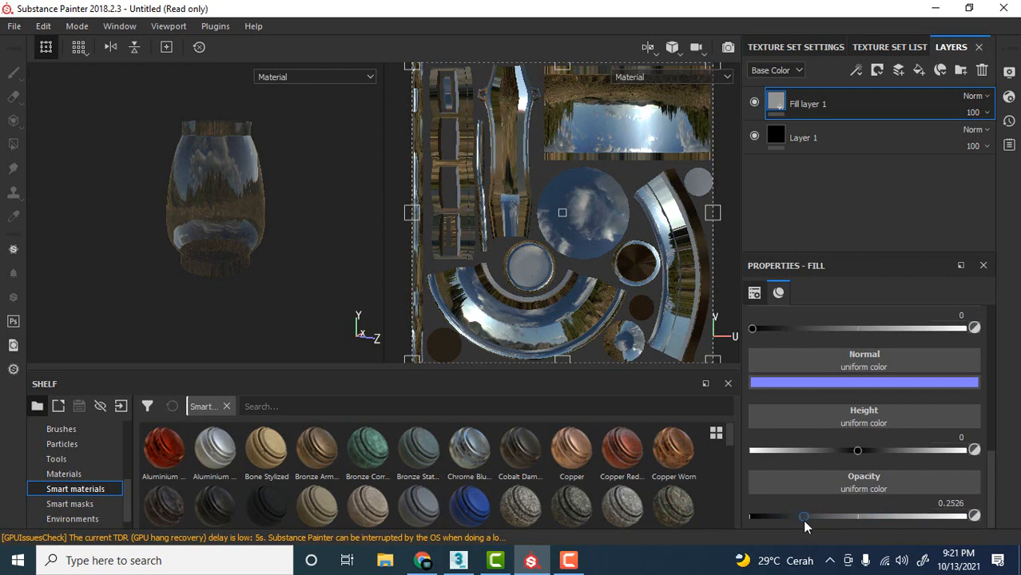
Examine the transparent glass look on the separated chimney and on the whole lantern.
left_click_drag(291, 221, 285, 264, "alt")
scroll(257, 280, "up", 5)
middle_click_drag(284, 265, 290, 225, "alt")
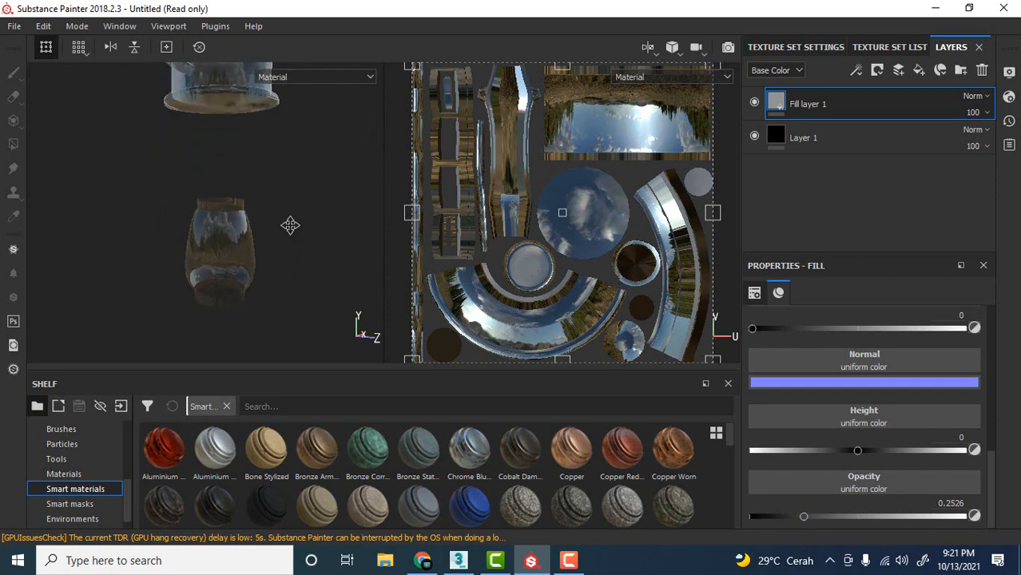
scroll(265, 253, "up", 3)
scroll(264, 253, "down", 5)
scroll(264, 253, "up", 4)
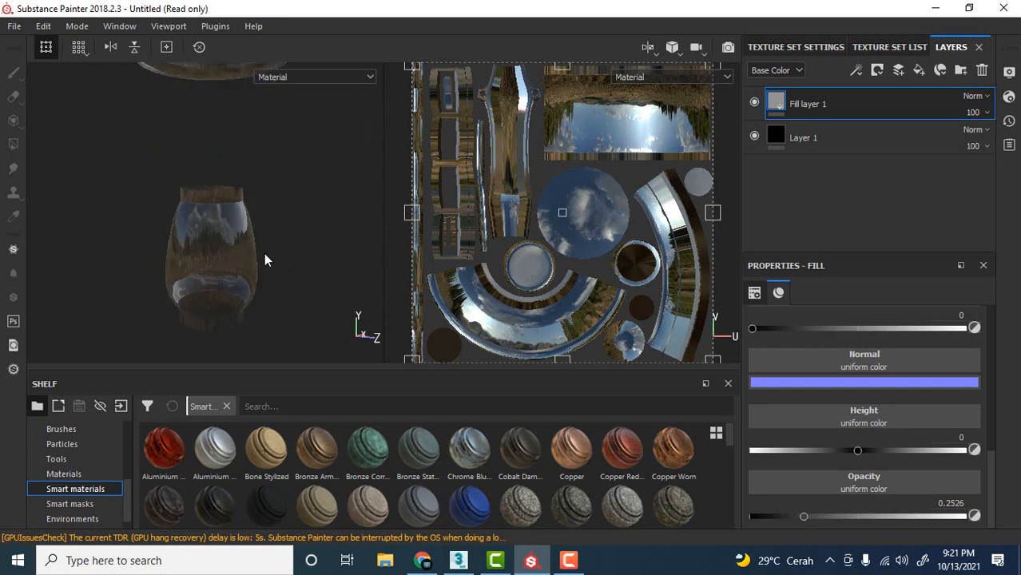
scroll(264, 253, "down", 6)
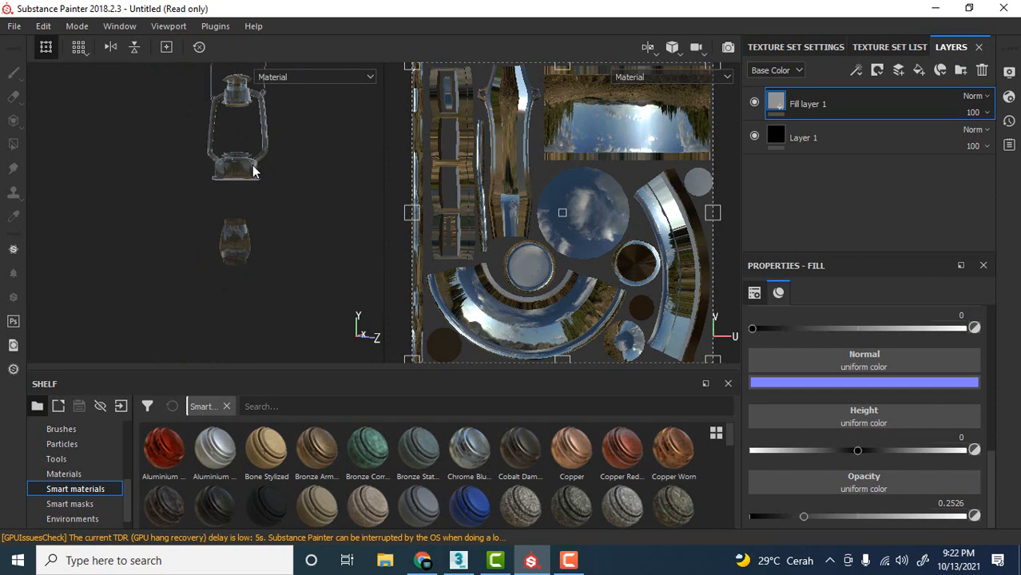
scroll(246, 256, "up", 4)
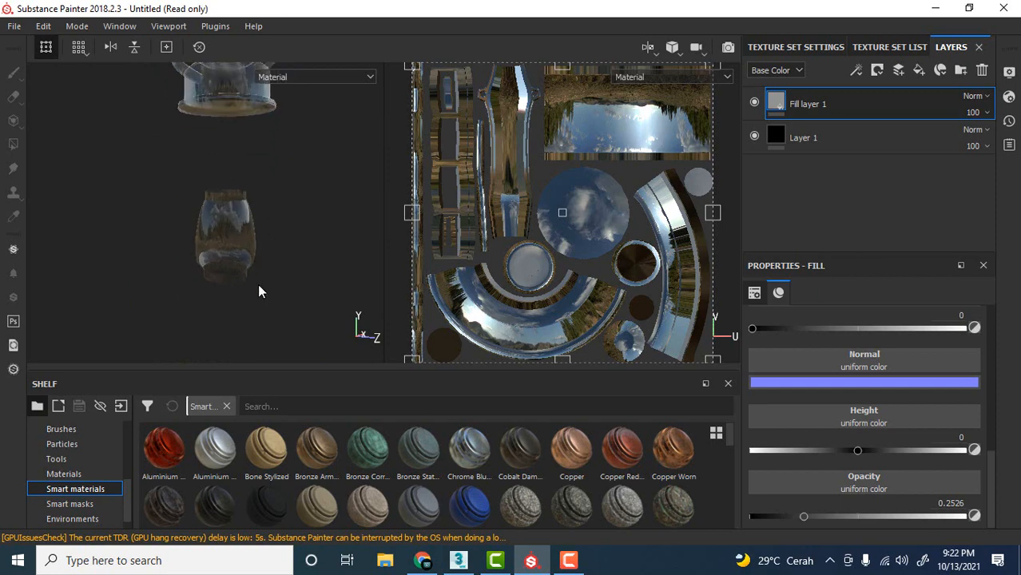
scroll(292, 192, "down", 3)
middle_click_drag(292, 193, 288, 282, "alt")
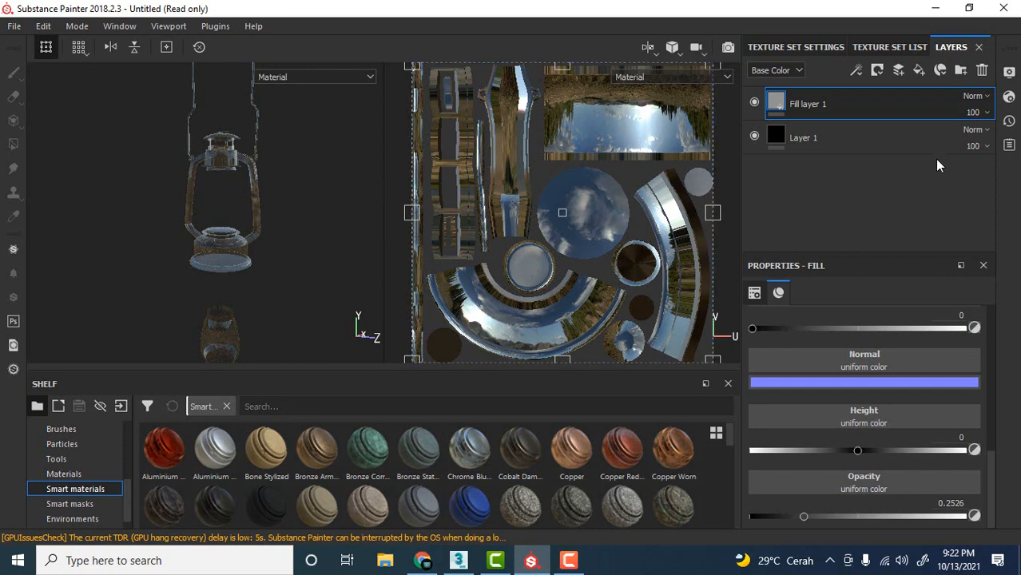
Create a layer folder and move the glass fill layer into it, leaving the folder collapsed.
left_click(961, 72)
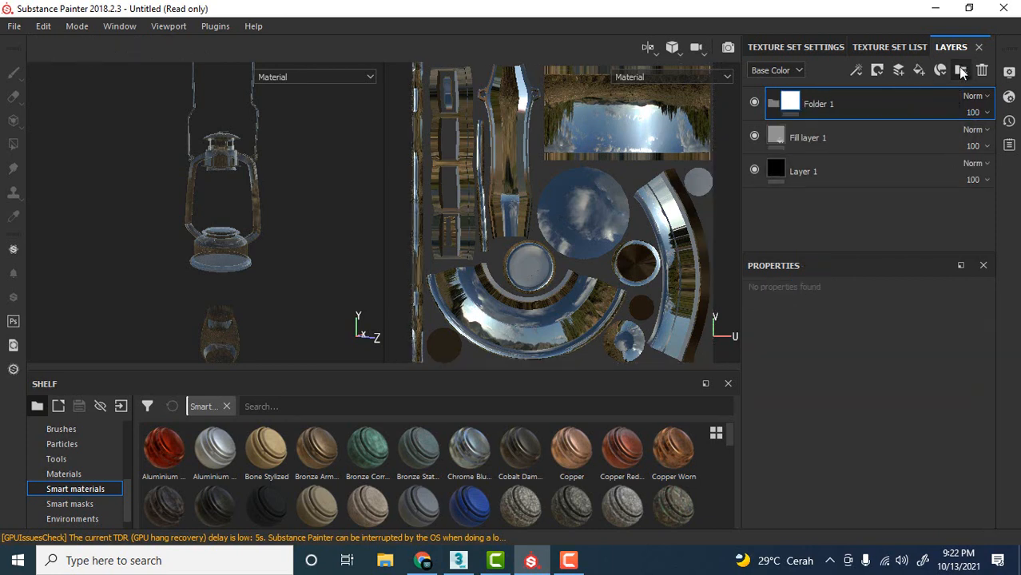
left_click(798, 137)
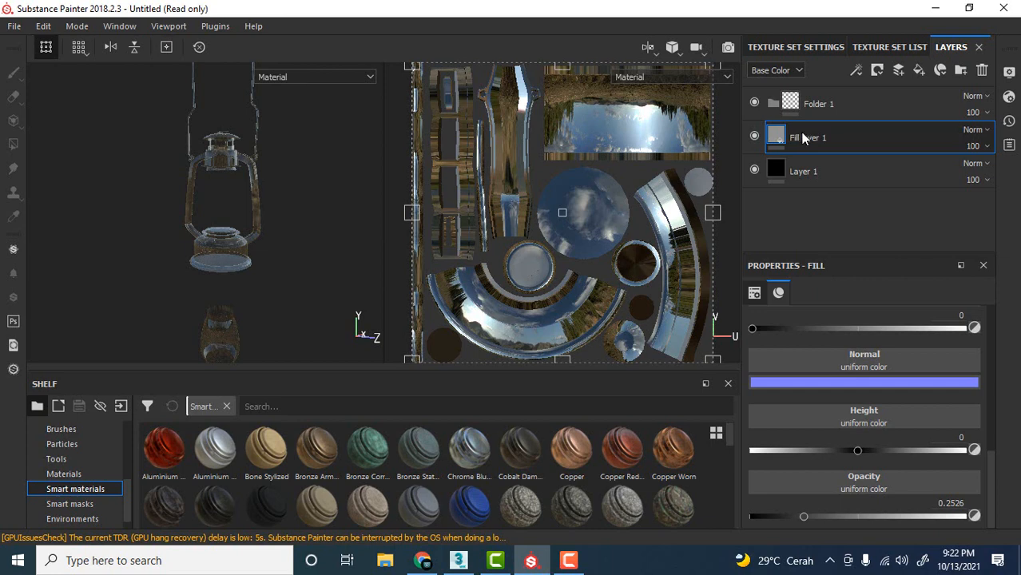
left_click_drag(802, 137, 823, 108)
left_click(775, 103)
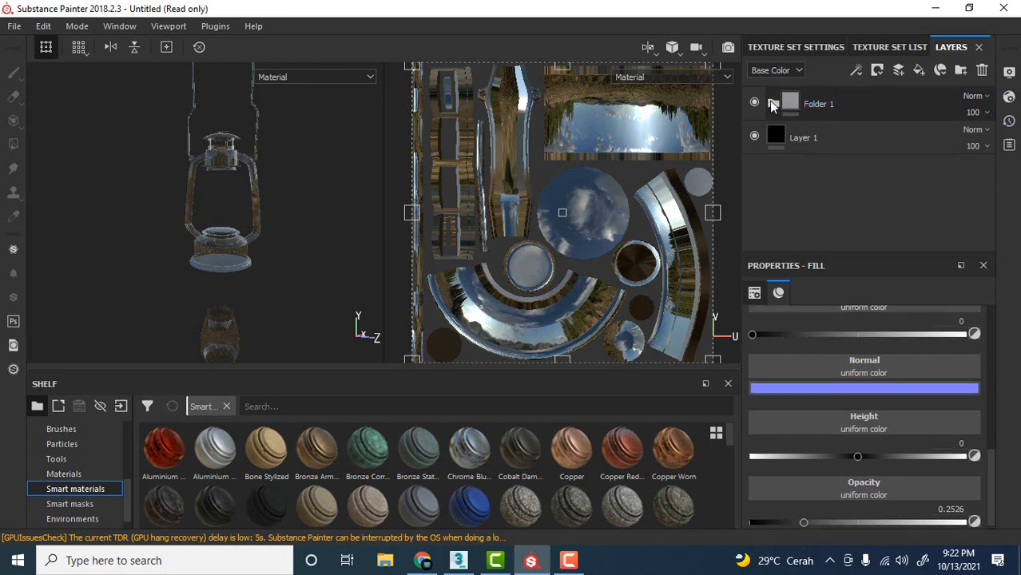
Rename the glass layer folder to kaca.
left_click(815, 110)
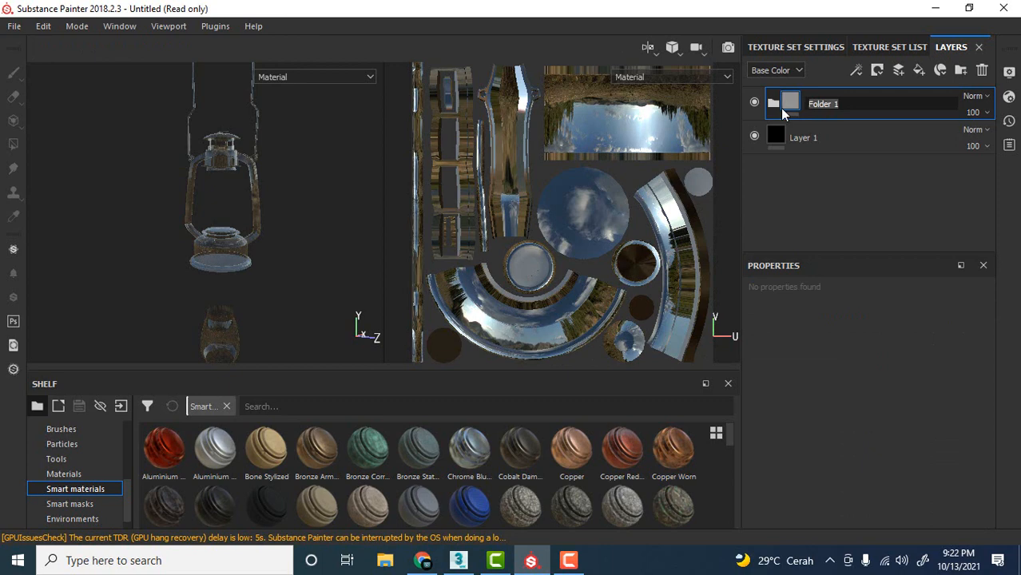
type("kaa")
key("BackSpace")
type("ca")
key("Return")
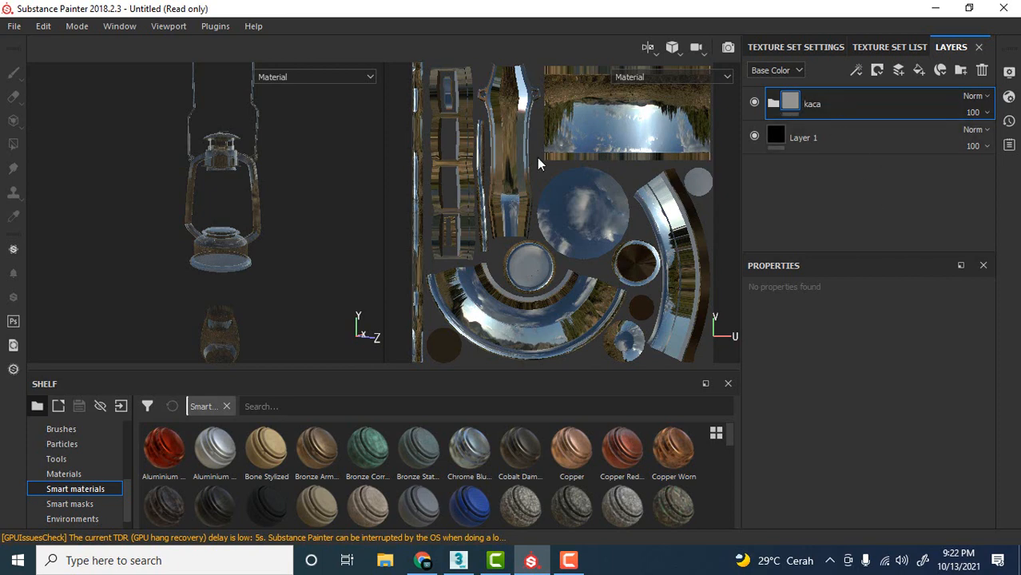
Add a black mask to the kaca folder and reveal the glass only on the chimney using Polygon Fill in mesh mode.
scroll(238, 259, "up", 5)
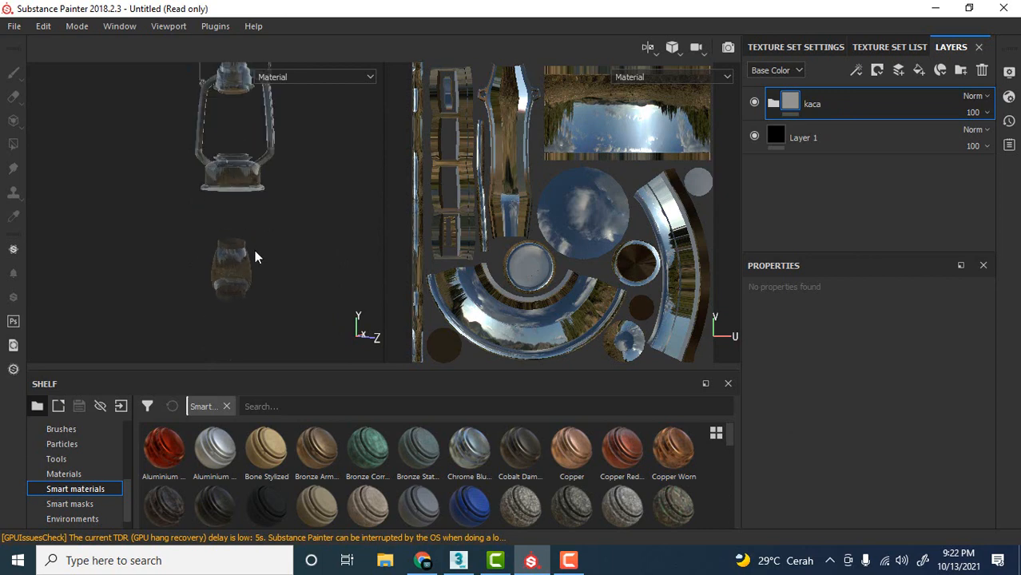
right_click(852, 101)
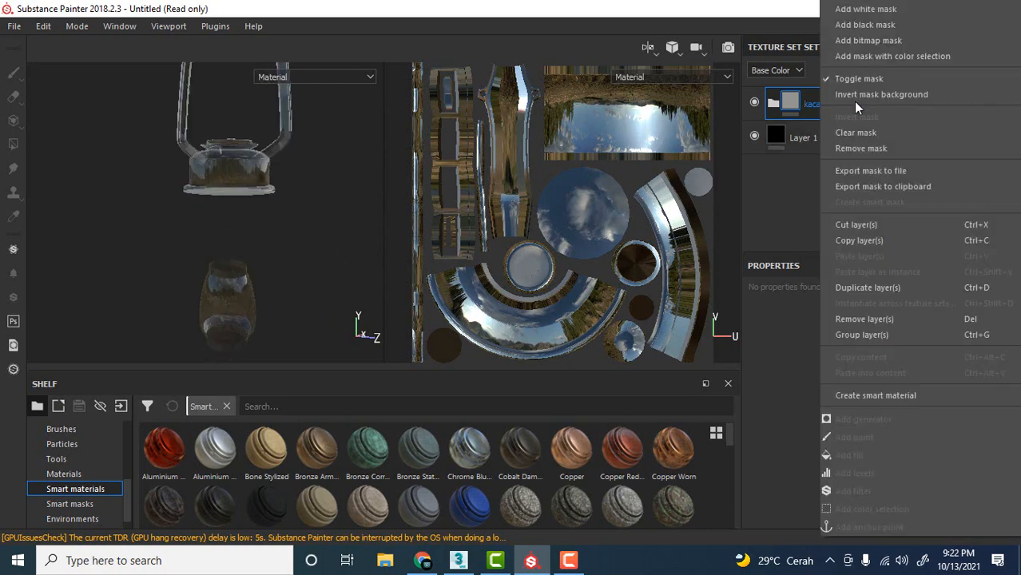
left_click(864, 24)
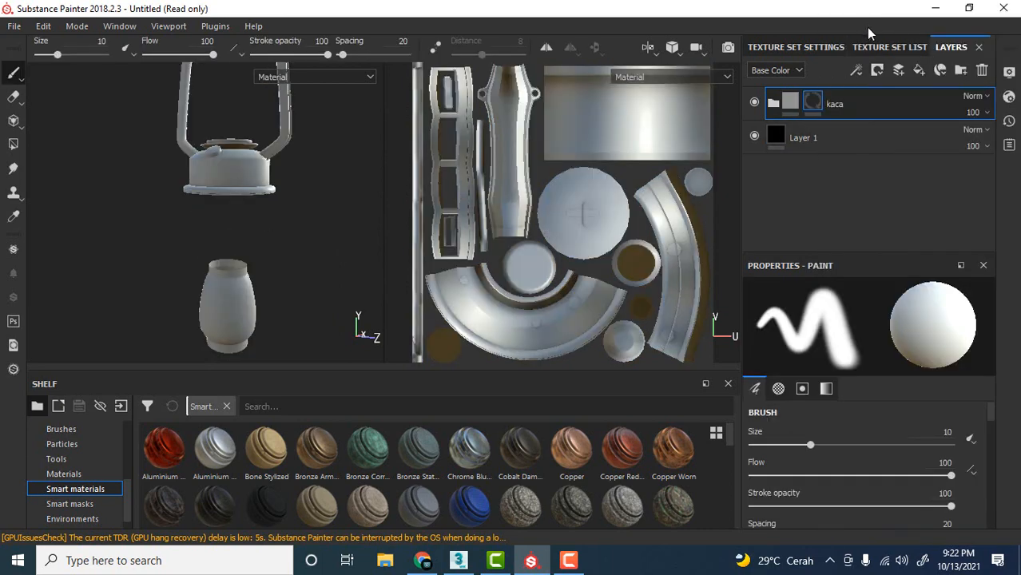
left_click(13, 145)
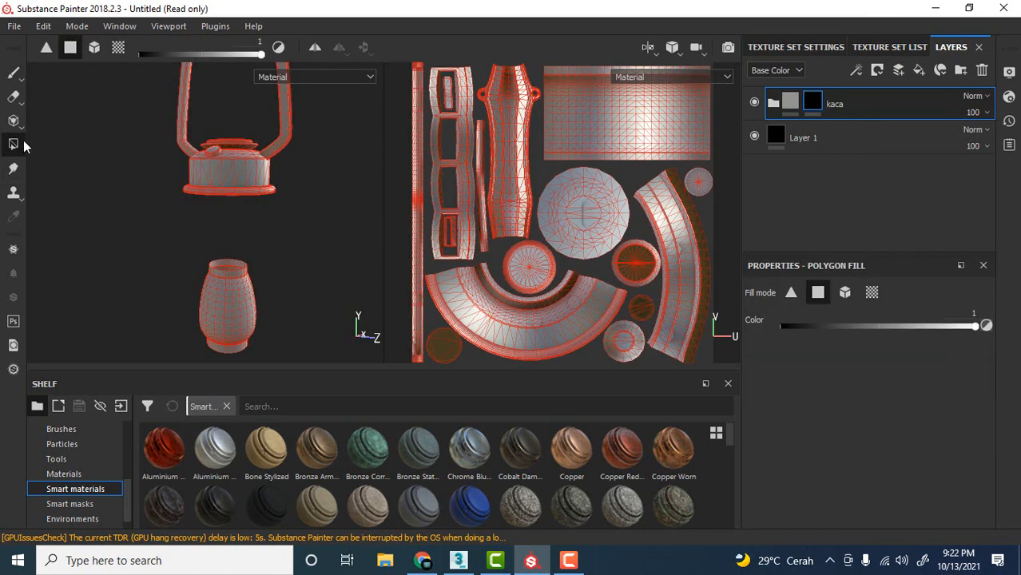
left_click(844, 293)
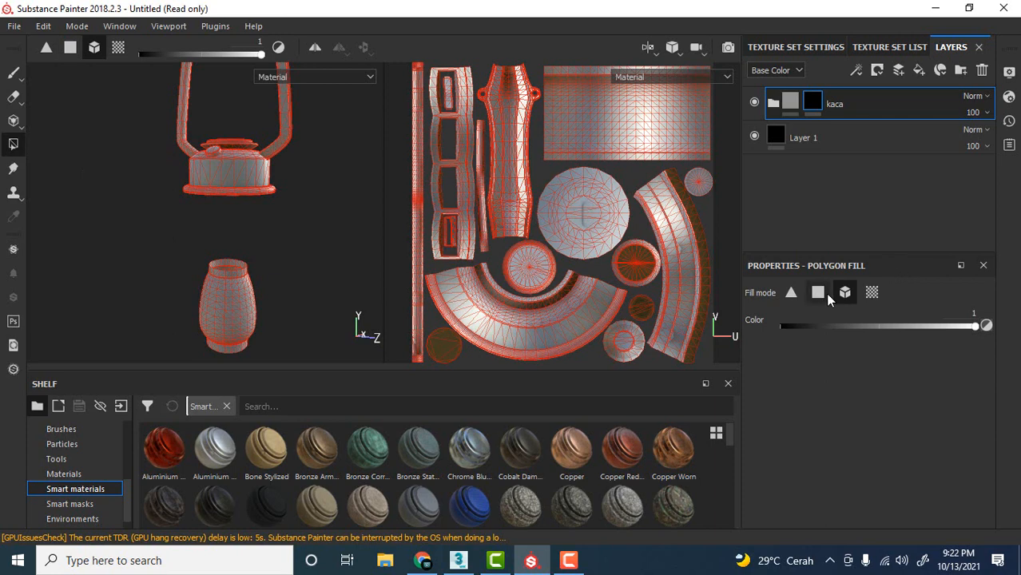
left_click(249, 311)
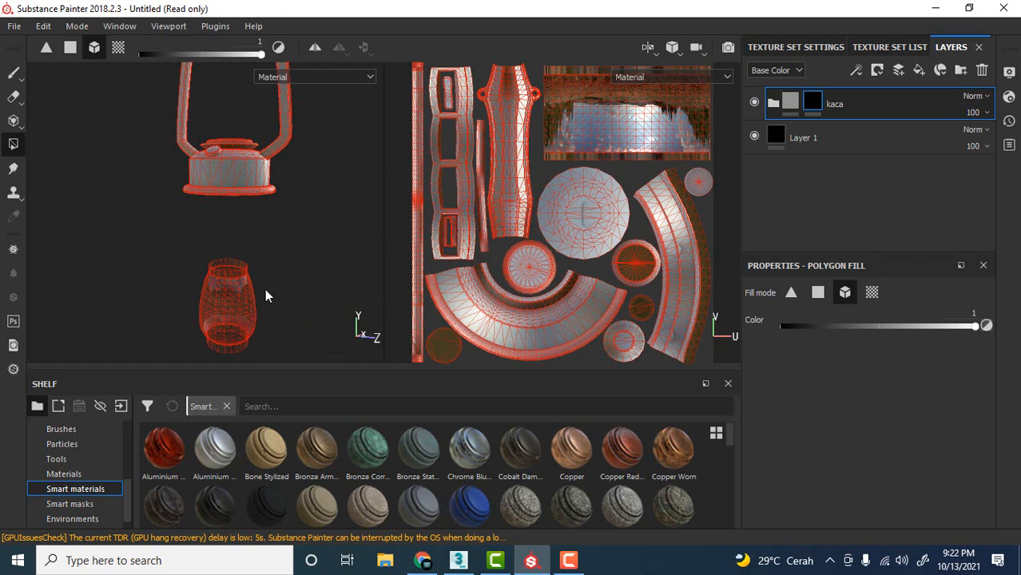
left_click(13, 77)
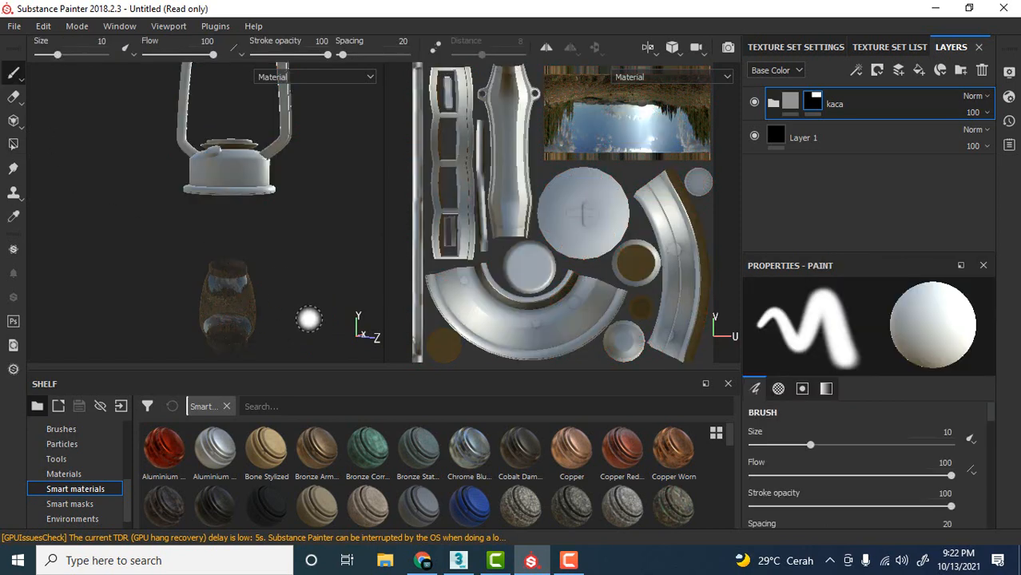
Examine the transparent chimney up close and from several angles alongside the lantern's body.
middle_click_drag(313, 290, 304, 144, "alt")
scroll(254, 253, "up", 5)
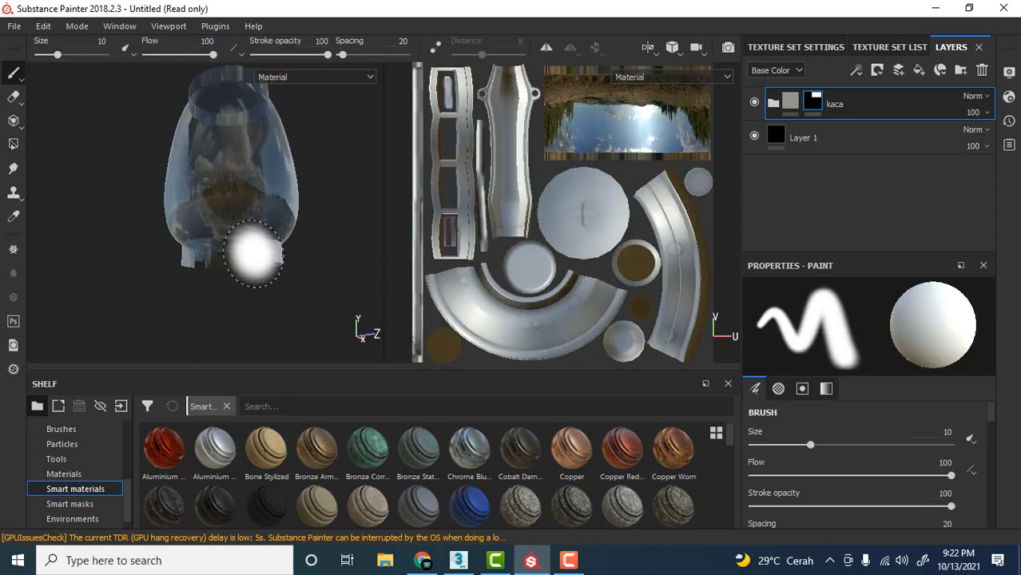
left_click_drag(341, 268, 369, 180, "alt")
middle_click_drag(369, 180, 331, 301, "alt")
scroll(331, 226, "down", 6)
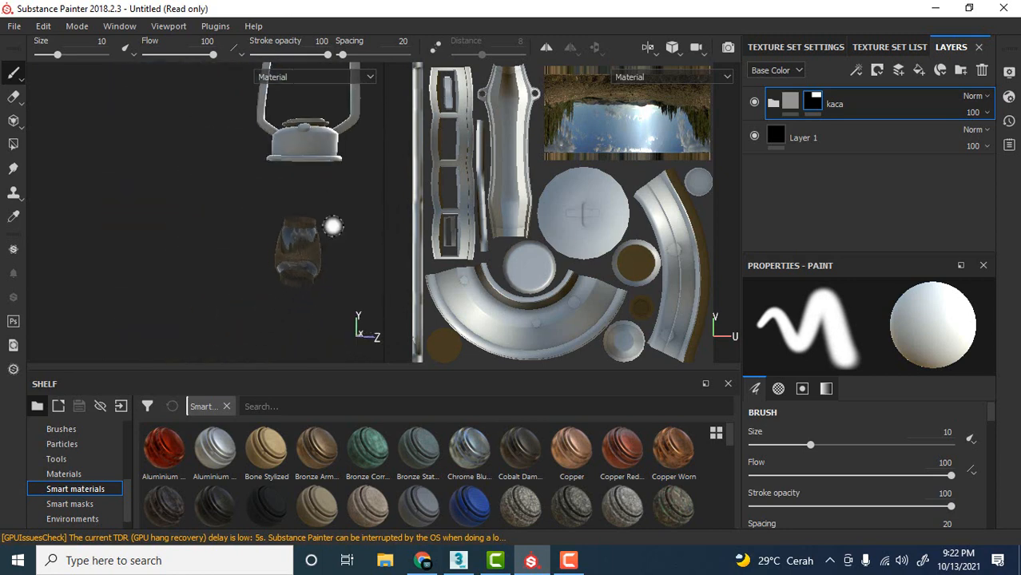
middle_click_drag(331, 226, 264, 296, "alt")
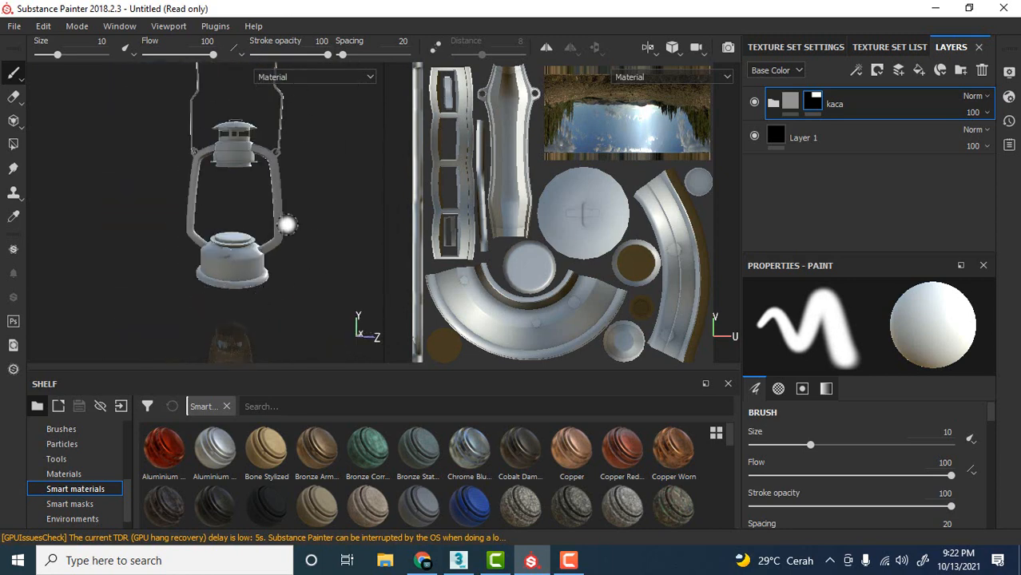
middle_click_drag(299, 251, 292, 219, "alt")
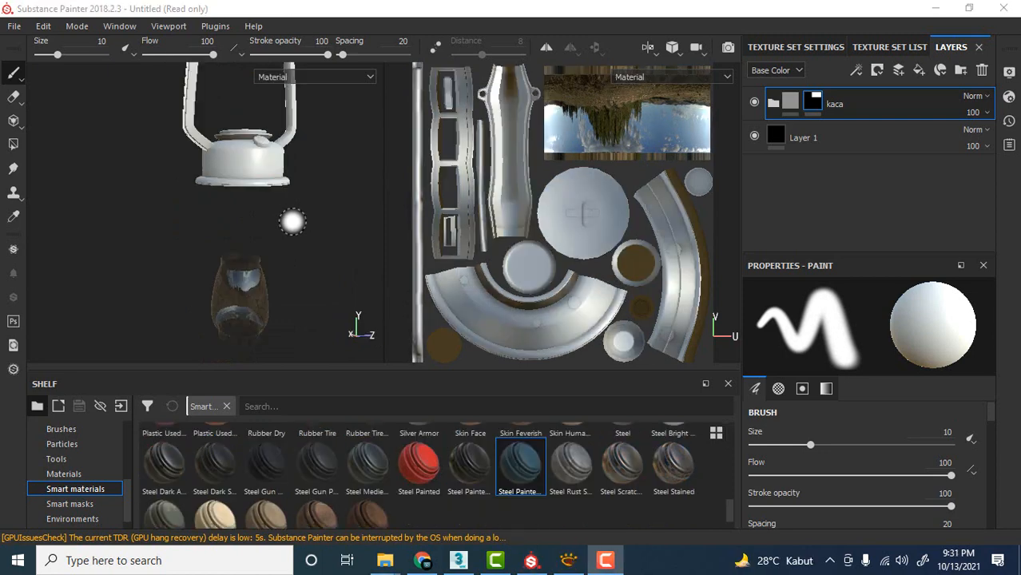
mouse_move(289, 221)
left_mouse_down("alt")
mouse_move(318, 208)
mouse_move(282, 244)
mouse_move(292, 200)
mouse_move(304, 232)
mouse_move(287, 191)
mouse_move(260, 245)
left_mouse_up("alt")
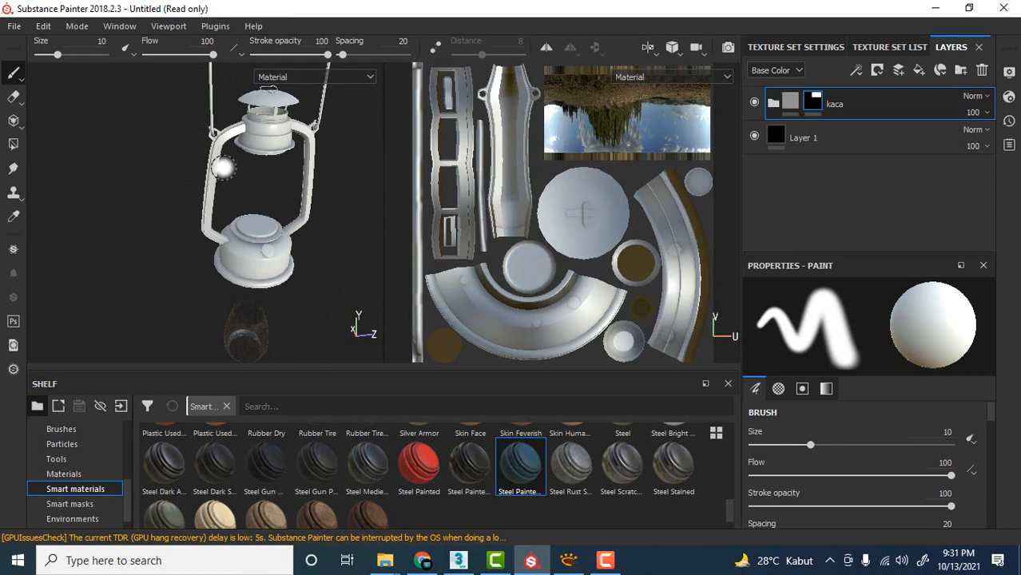
middle_click_drag(349, 283, 340, 257, "alt")
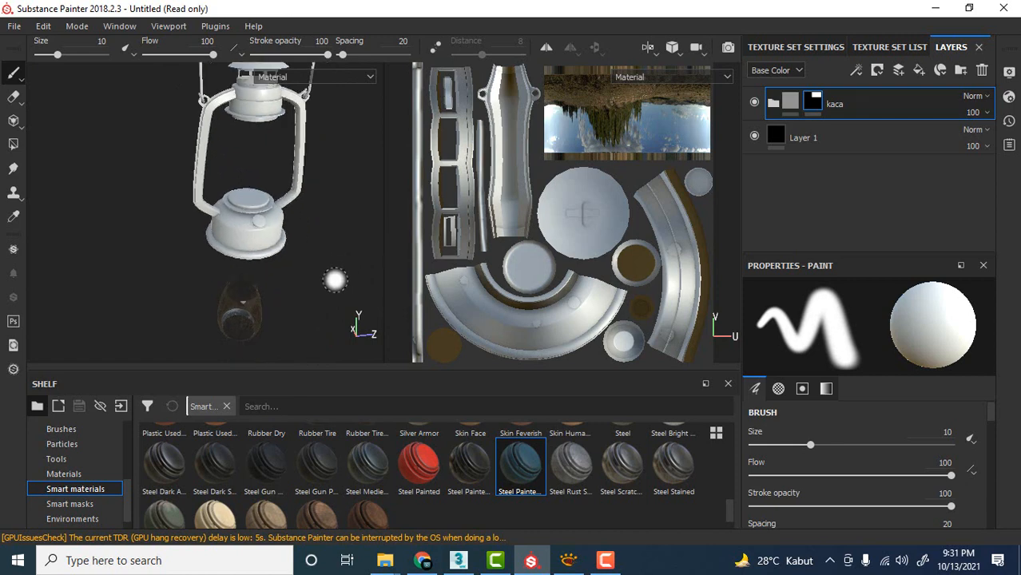
Browse the smart materials for a painted metal that suits the lantern body.
left_click(670, 479)
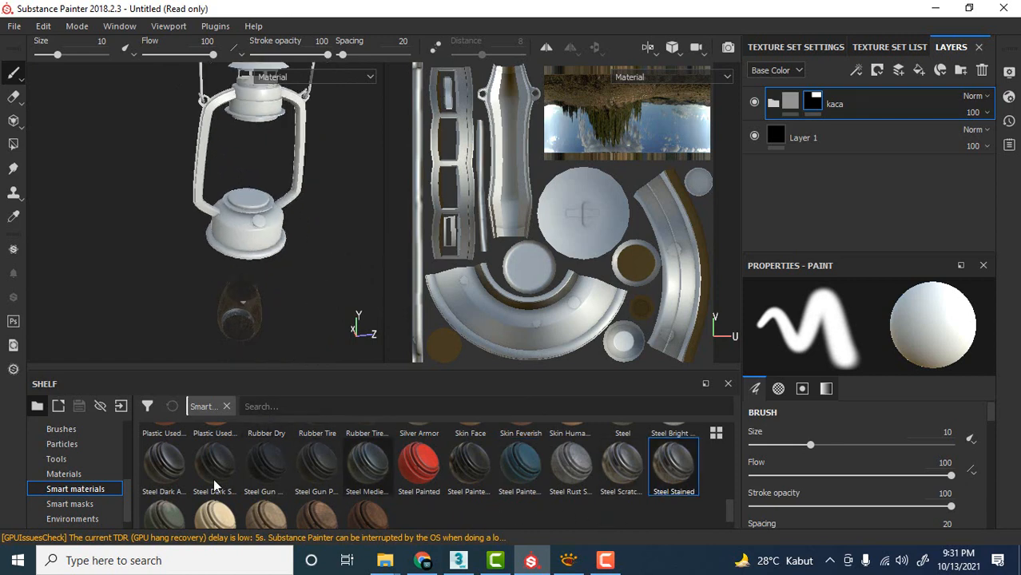
left_click(70, 475)
left_click(69, 489)
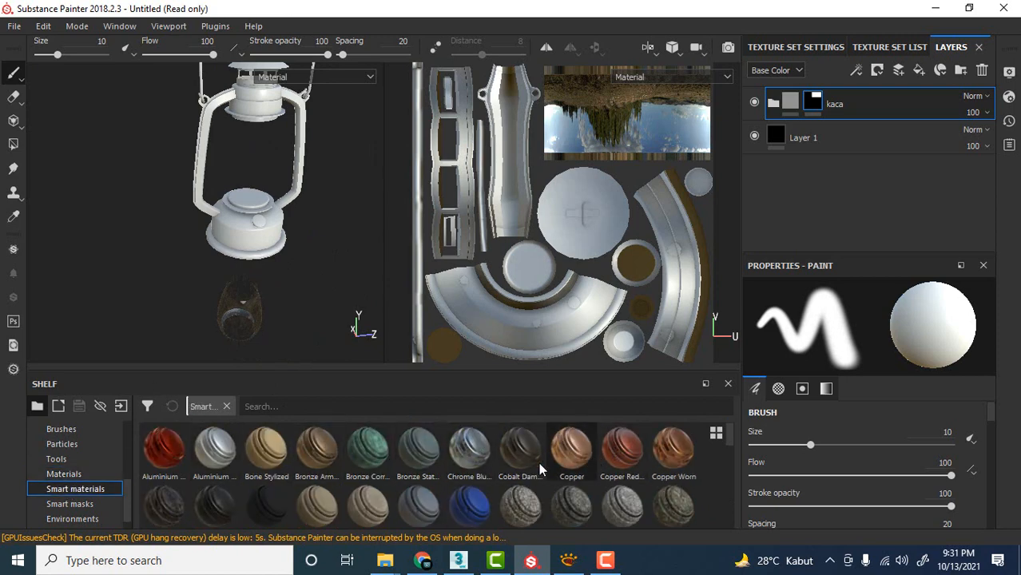
scroll(511, 451, "down", 3)
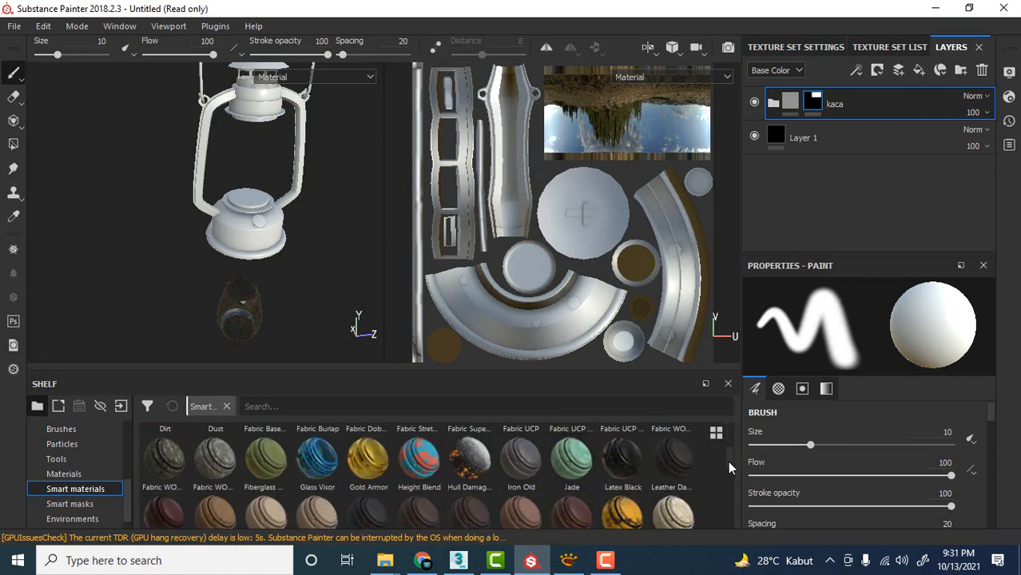
left_click_drag(728, 461, 730, 481)
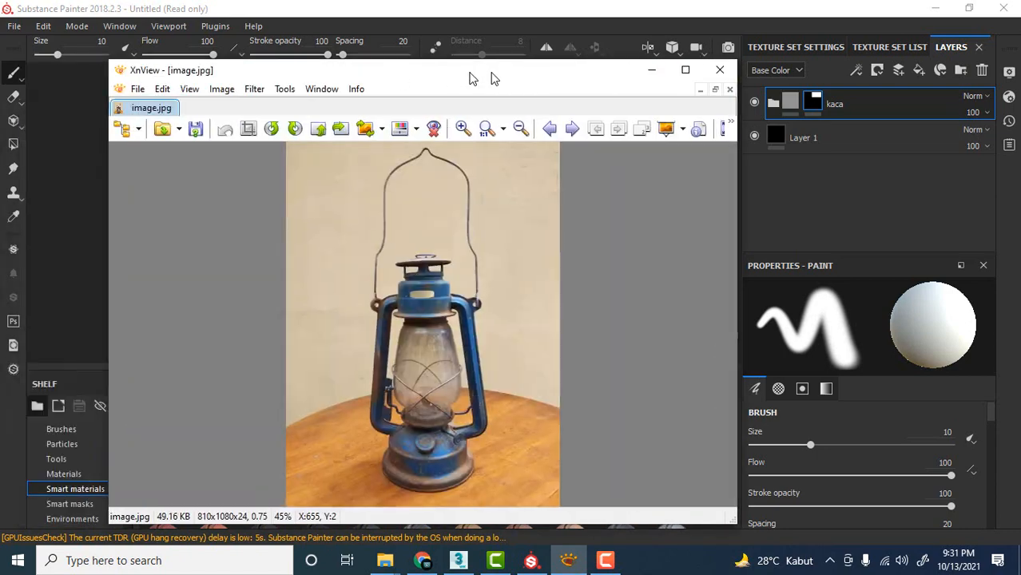
Examine the blue paint and rust on the lantern's base in the reference photo image.jpg in XnView.
left_click_drag(768, 161, 508, 164)
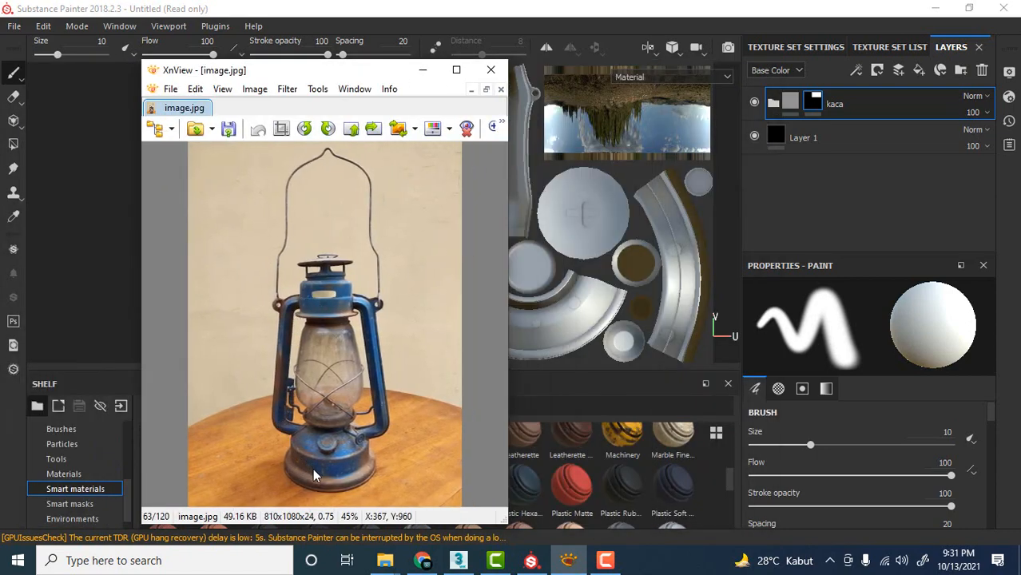
scroll(314, 471, "up", 5)
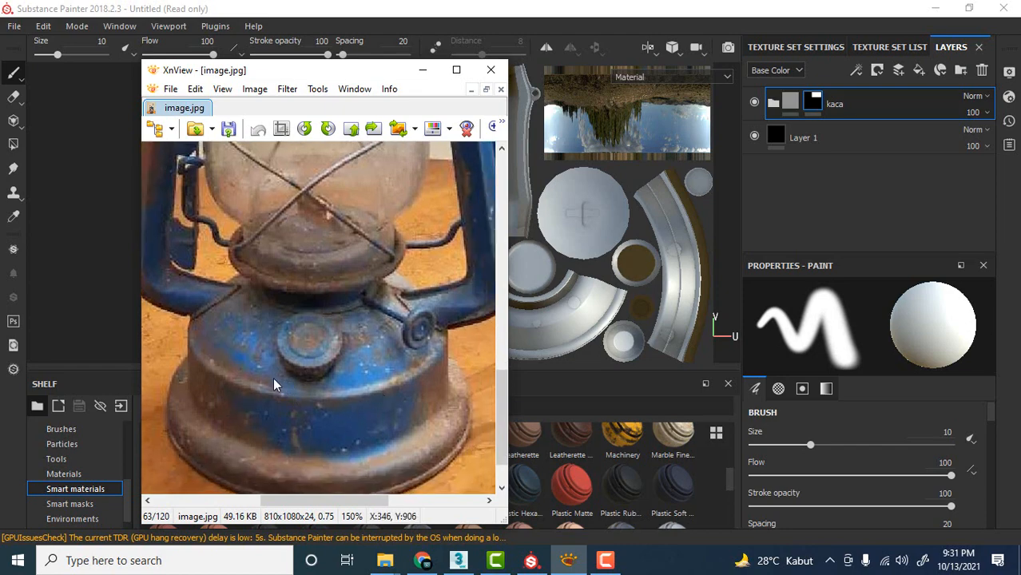
left_click_drag(320, 76, 0, 76)
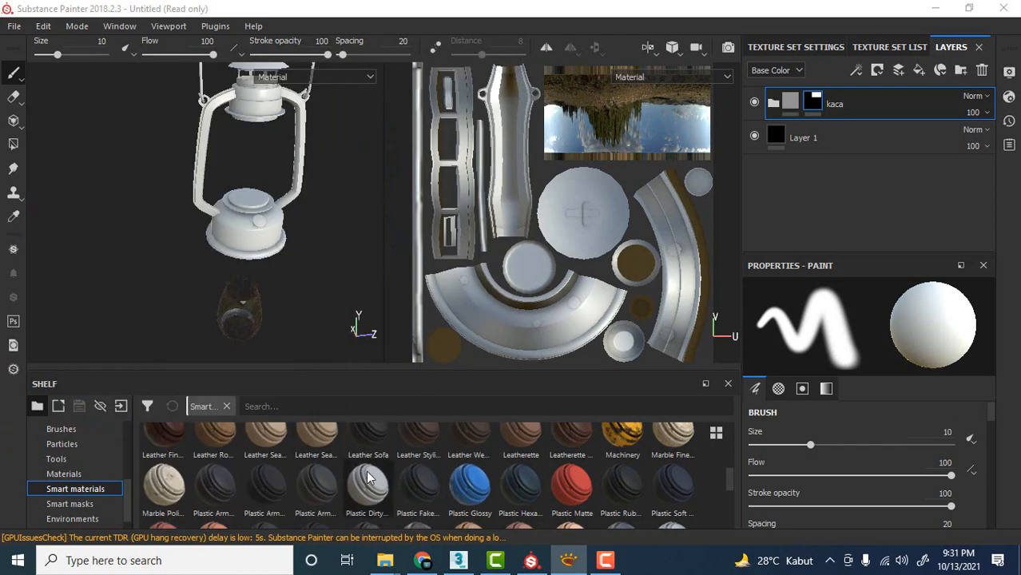
Add the Steel Painted Stained smart material to the layer stack above the kaca folder.
left_click_drag(727, 475, 728, 511)
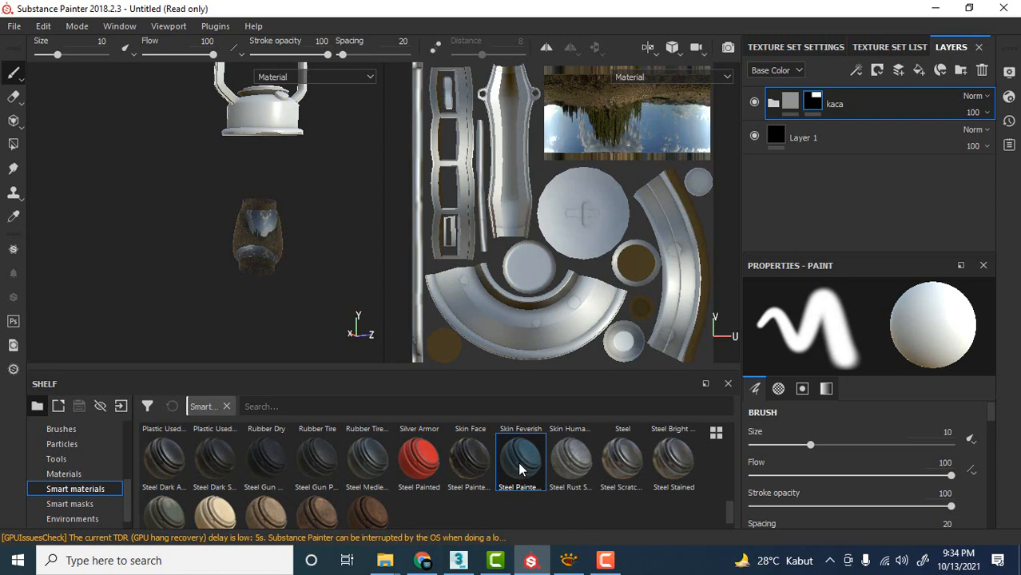
mouse_move(520, 469)
left_mouse_down()
mouse_move(606, 447)
mouse_move(818, 246)
mouse_move(830, 108)
mouse_move(853, 96)
left_mouse_up()
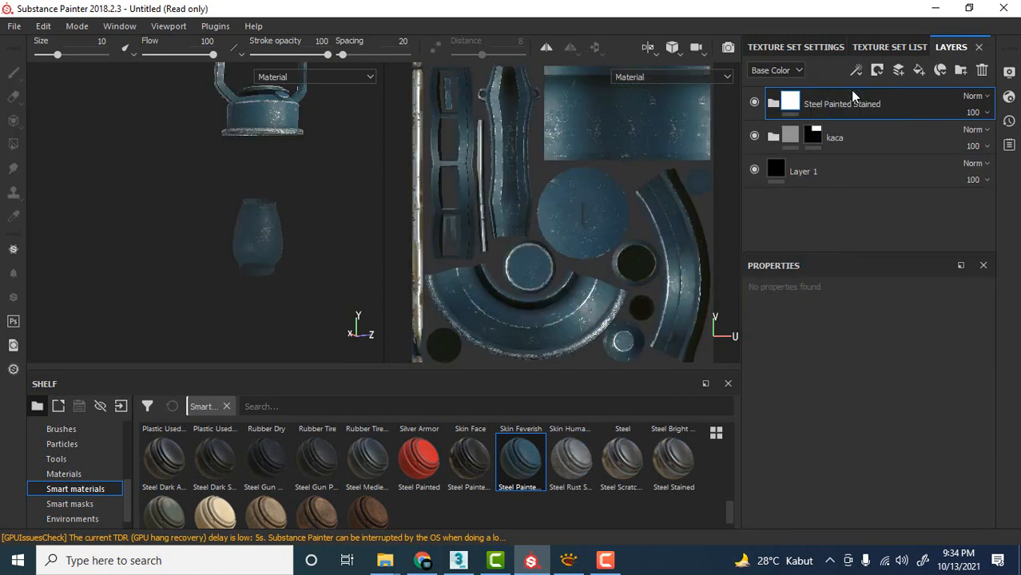
left_click_drag(300, 175, 305, 270, "alt")
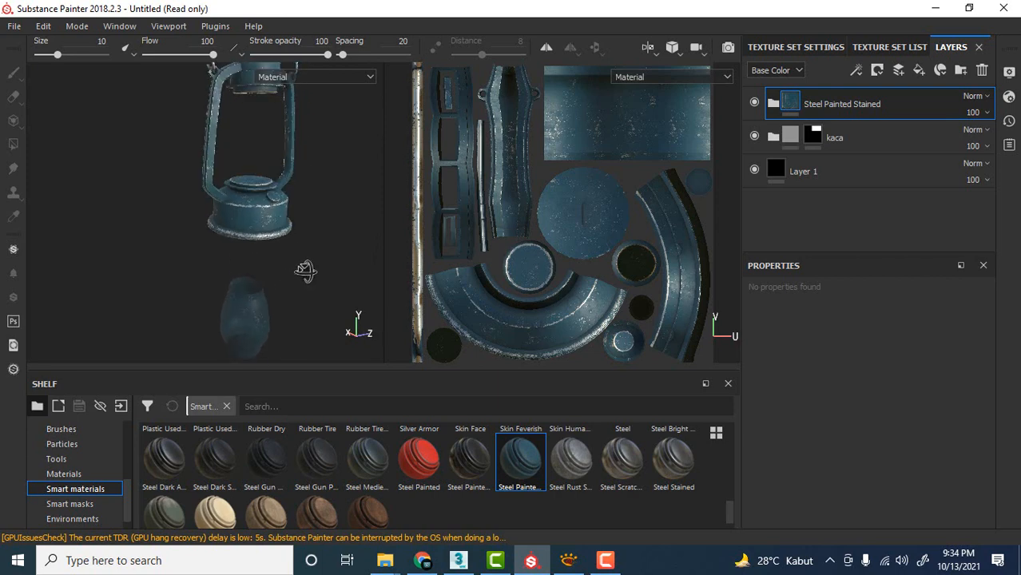
Add a black mask to the Steel Painted Stained folder and reveal the material on the lantern's base with a mesh Polygon Fill.
right_click(856, 102)
left_click(868, 24)
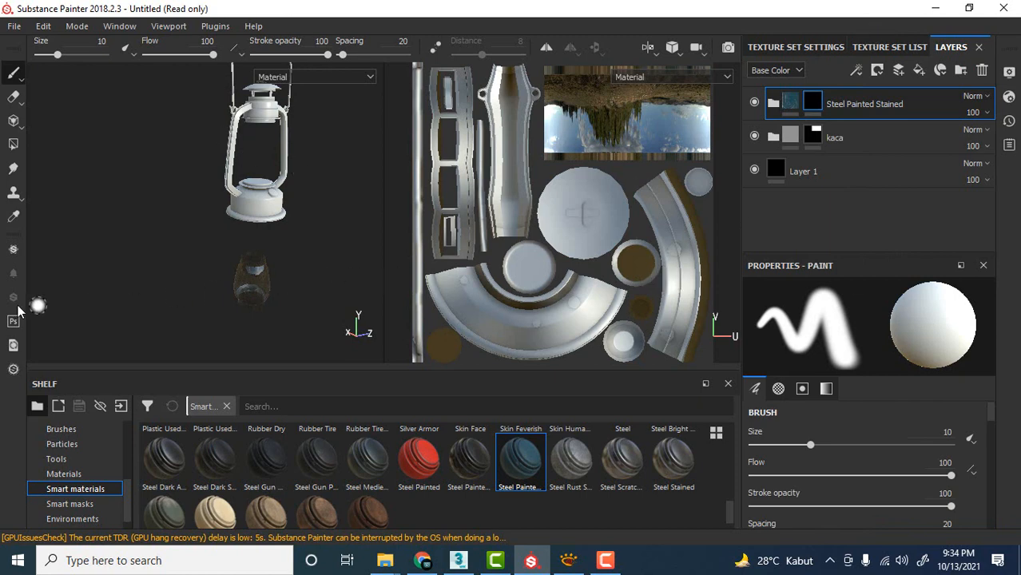
left_click(13, 146)
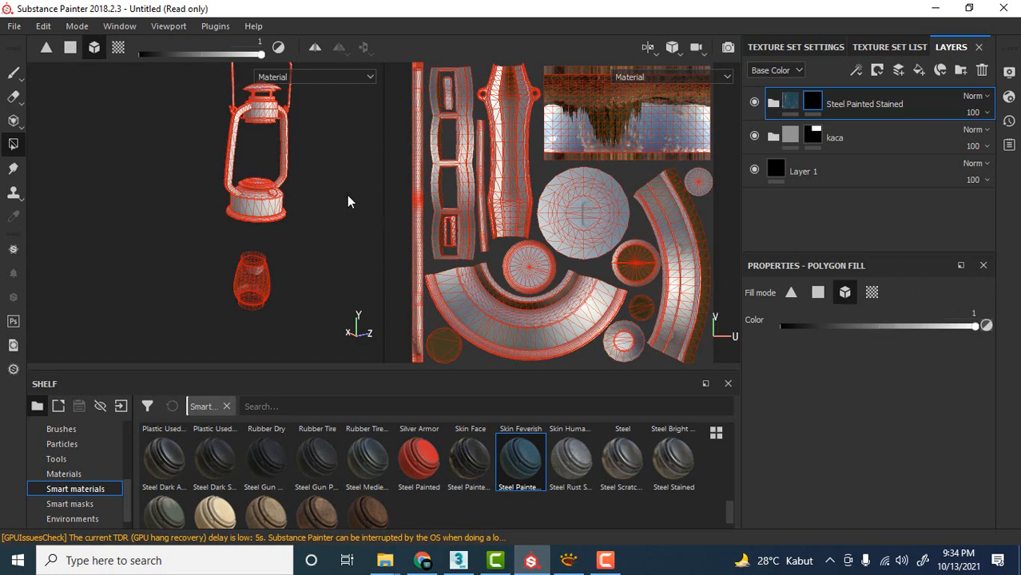
scroll(239, 241, "up", 5)
left_click(254, 242)
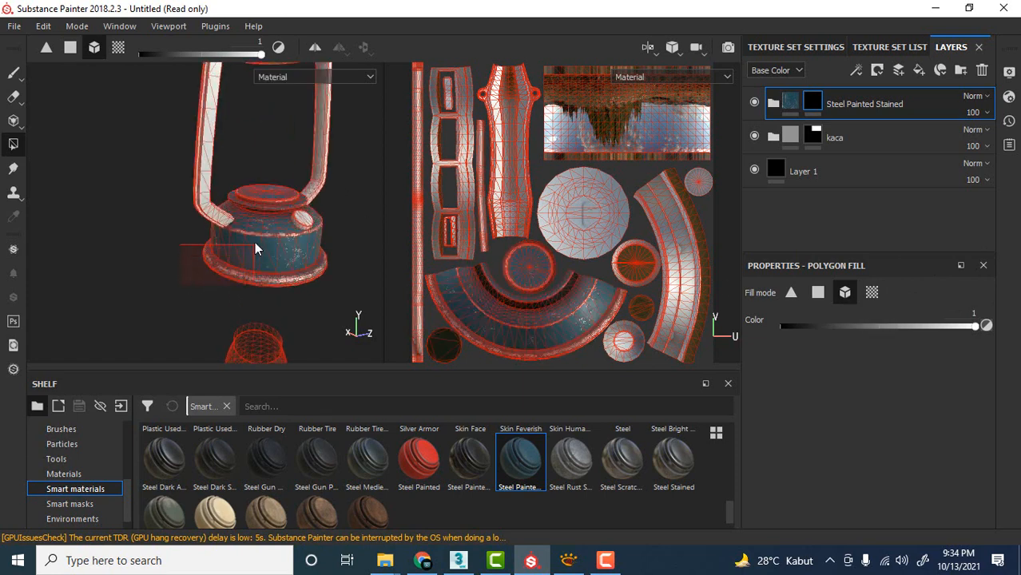
Fill the lantern's side frame tubes and upper body in the Steel Painted Stained mask.
left_click_drag(321, 198, 290, 185, "alt")
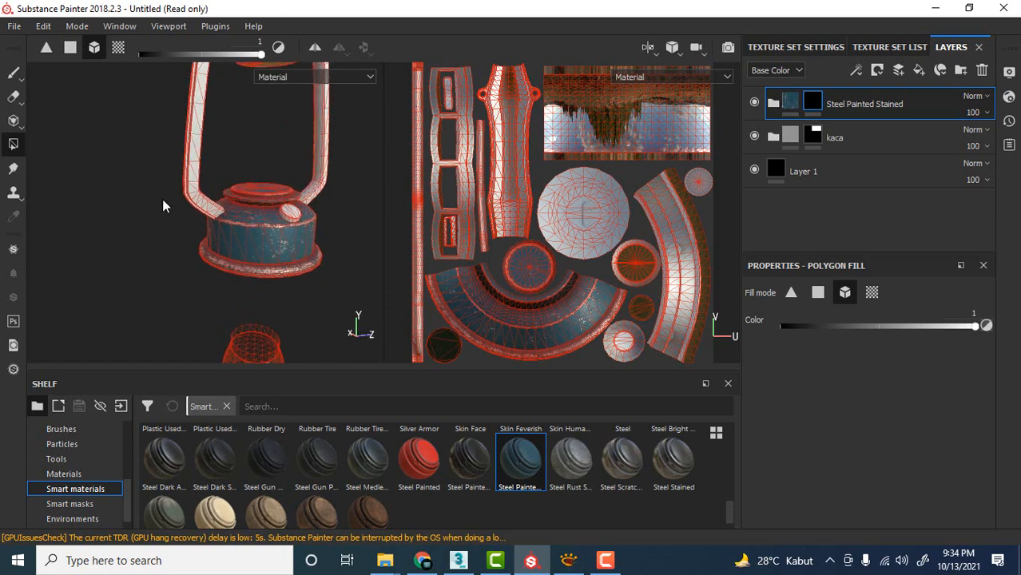
left_click_drag(148, 206, 208, 163)
middle_click_drag(260, 134, 261, 195, "alt")
left_click_drag(260, 196, 245, 156, "alt")
left_click(244, 194)
scroll(262, 156, "up", 3)
middle_click_drag(262, 155, 262, 226, "alt")
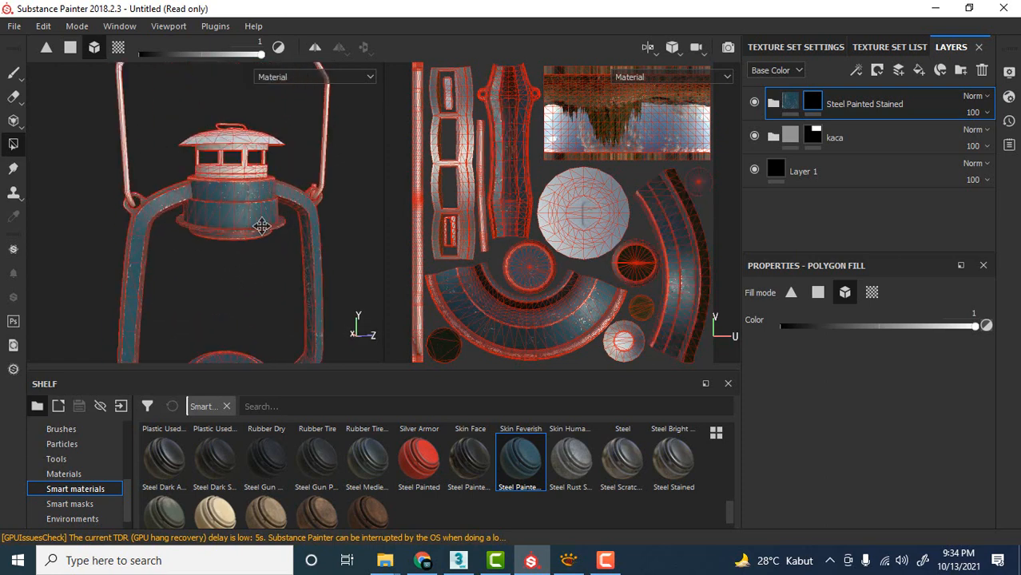
Fill the lantern's vented collar and domed cap in the Steel Painted Stained mask, leaving the wire handle unfilled.
left_click_drag(262, 226, 238, 237, "alt")
left_click_drag(194, 174, 248, 250)
scroll(224, 196, "up", 2)
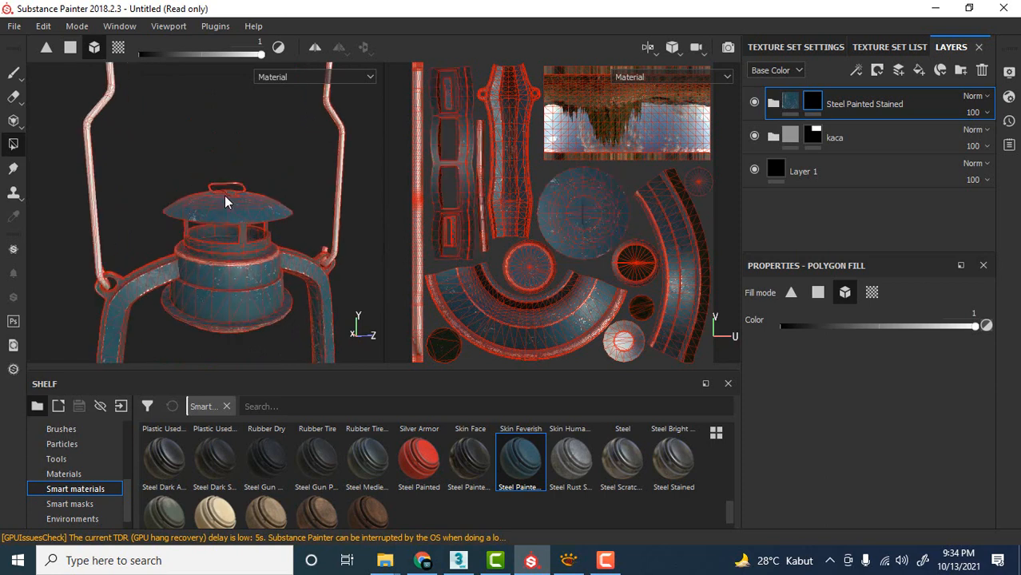
scroll(225, 196, "down", 2)
scroll(162, 162, "down", 2)
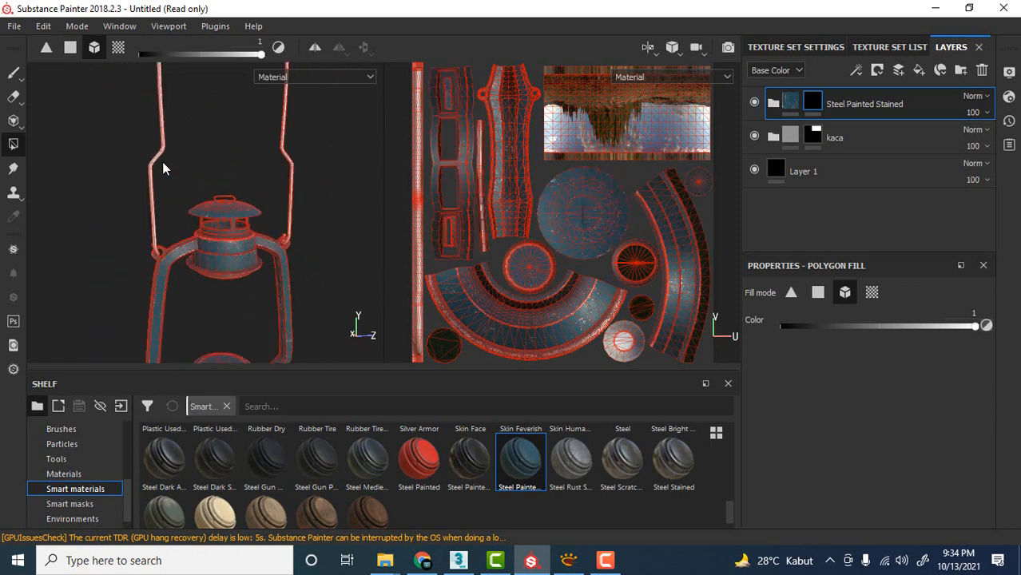
middle_click_drag(187, 91, 210, 202, "alt")
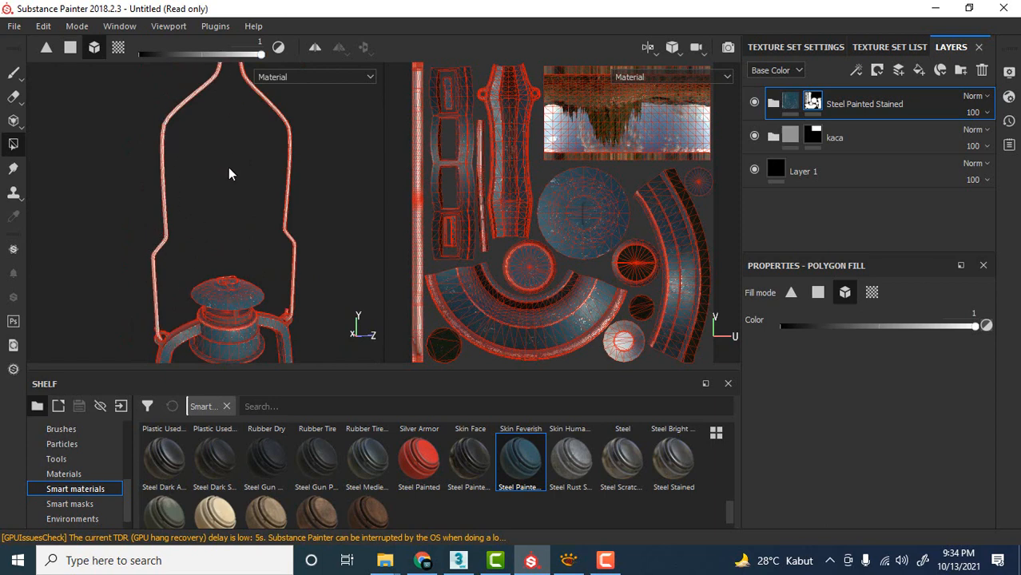
scroll(229, 167, "down", 2)
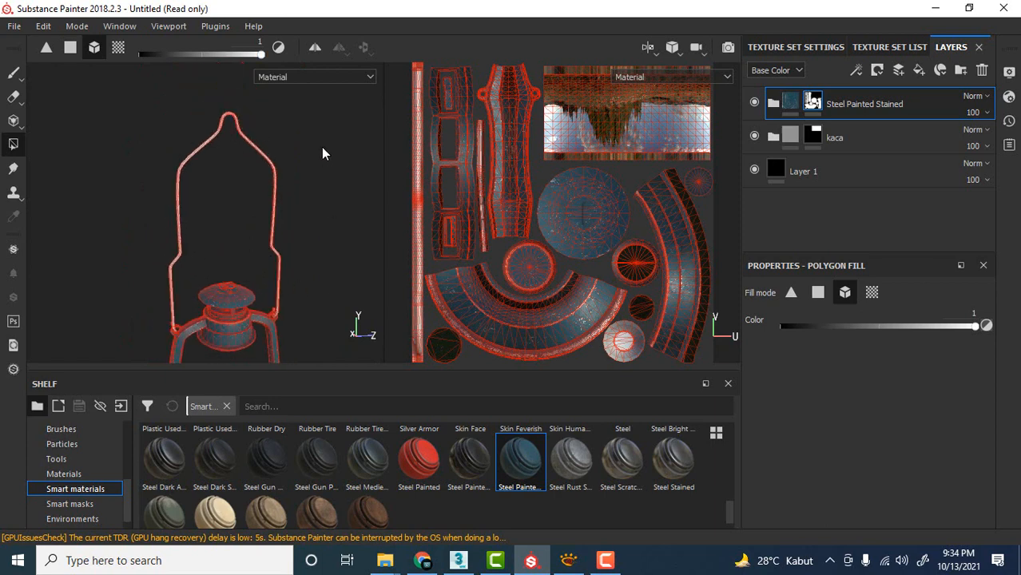
middle_click_drag(323, 153, 240, 174, "alt")
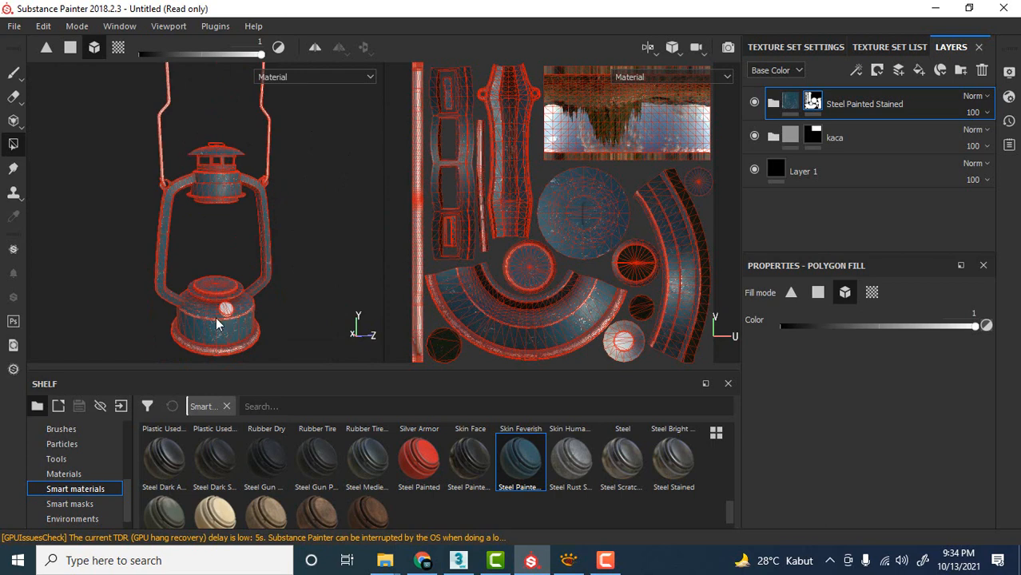
Fill the round cap on the lantern's base in the Steel Painted Stained mask, finishing with the Paint tool active.
left_click(227, 310)
left_click(14, 73)
Inspect the painted steel material and its edge wear on the lantern's frame and base from several angles.
scroll(276, 244, "down", 2)
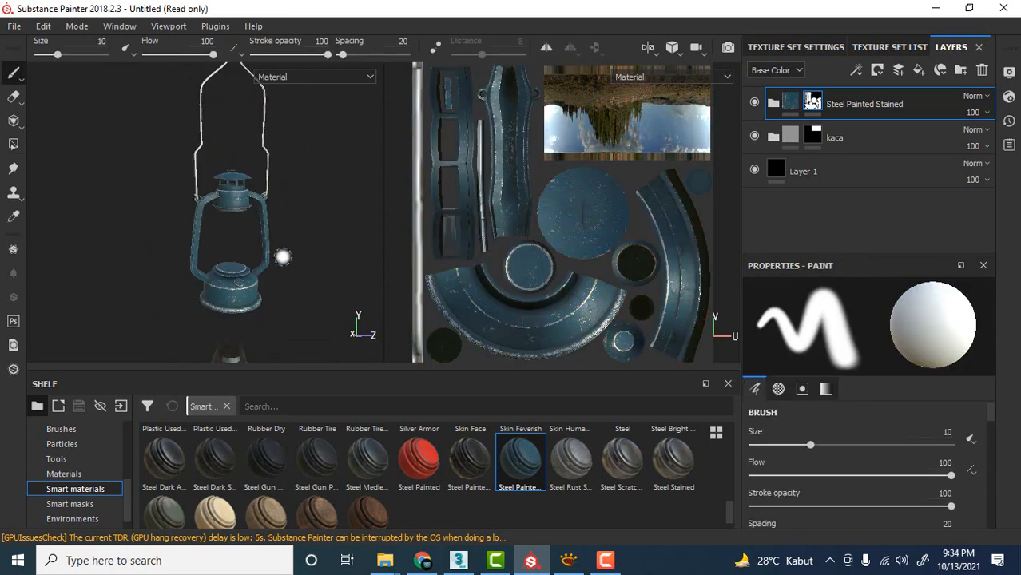
scroll(289, 271, "up", 2)
middle_click_drag(311, 275, 326, 153, "alt")
mouse_move(310, 217)
left_mouse_down("alt")
mouse_move(330, 228)
mouse_move(323, 224)
left_mouse_up("alt")
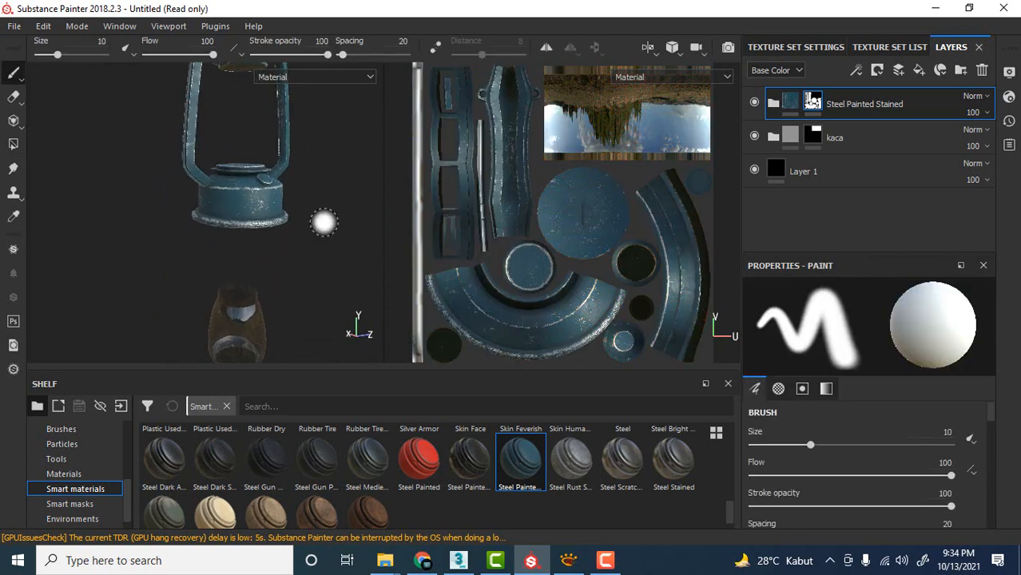
scroll(316, 219, "up", 2)
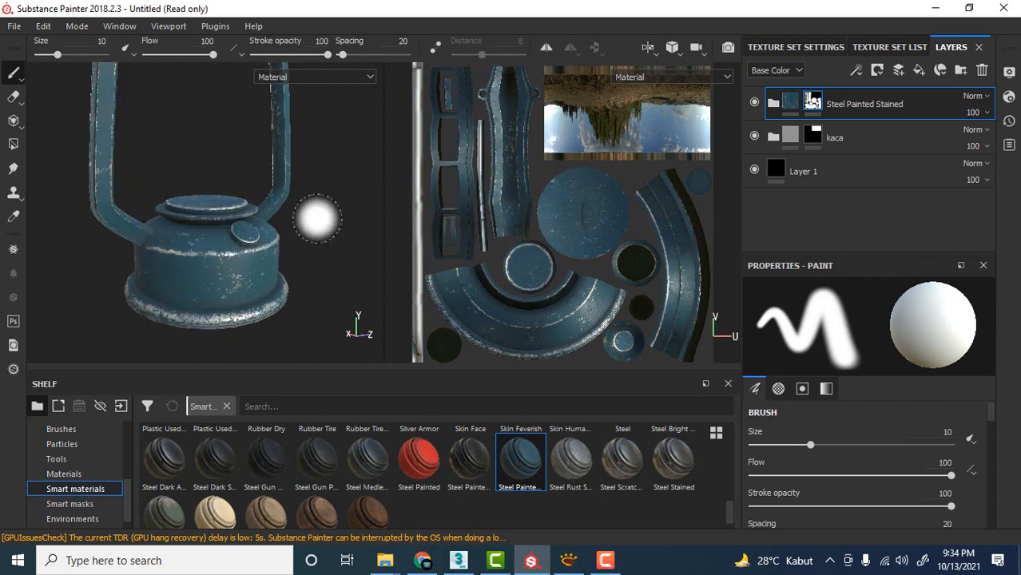
left_click_drag(329, 214, 306, 211, "alt")
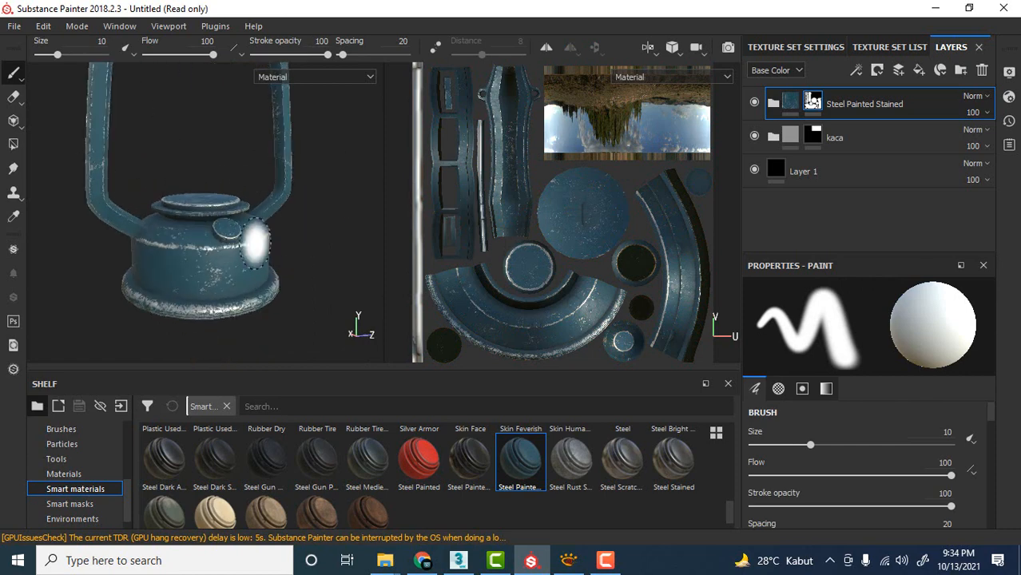
scroll(234, 295, "down", 2)
scroll(233, 300, "up", 3)
middle_click_drag(269, 307, 283, 289, "alt")
left_click_drag(190, 275, 221, 271, "alt")
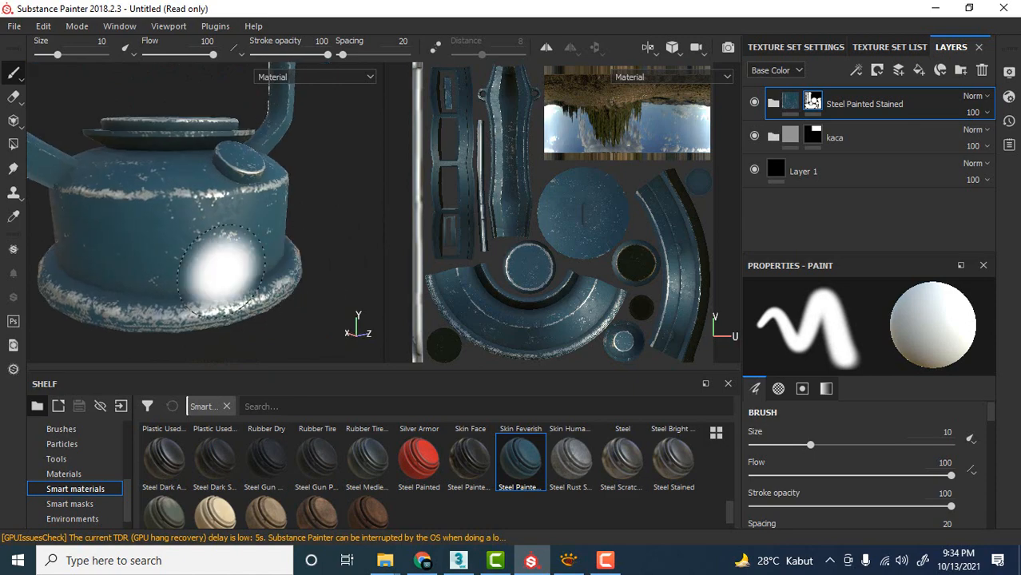
scroll(197, 306, "down", 1)
scroll(196, 306, "up", 2)
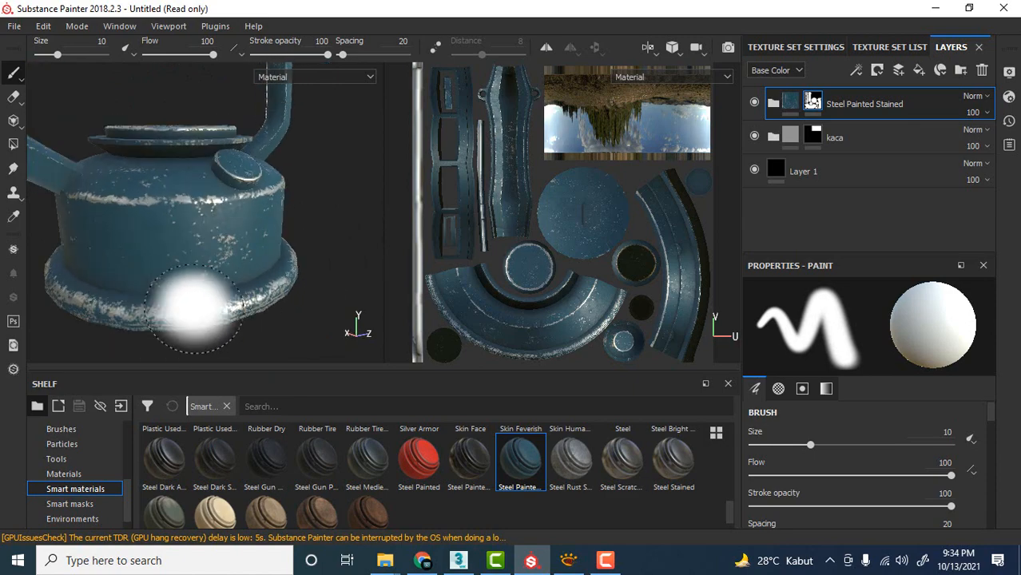
scroll(329, 276, "down", 2)
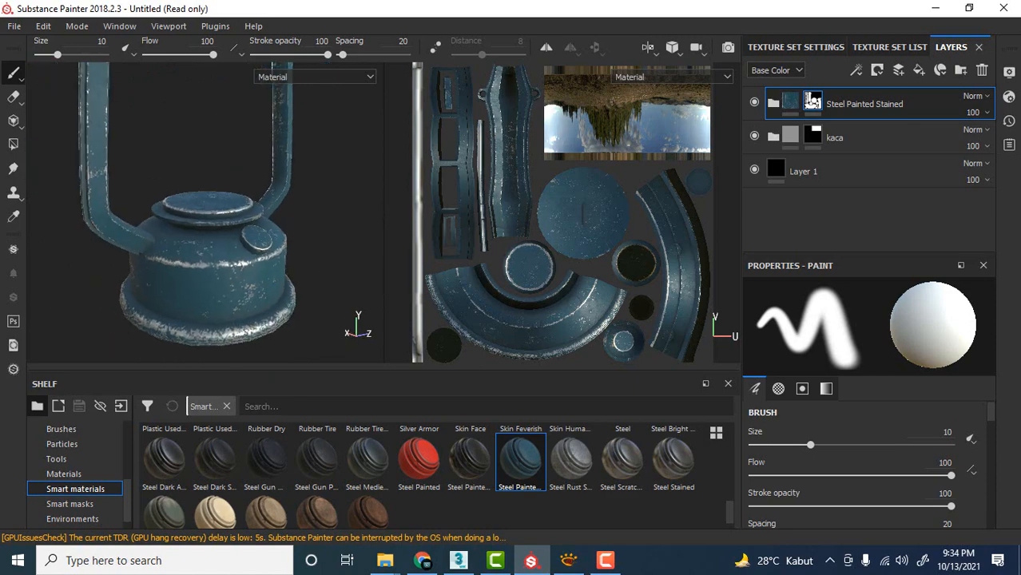
Switch to XnView to examine the lantern's base in the reference photo image.jpg and compare it with the textured model.
key("alt+Tab")
left_click_drag(278, 59, 515, 44)
scroll(482, 283, "down", 1)
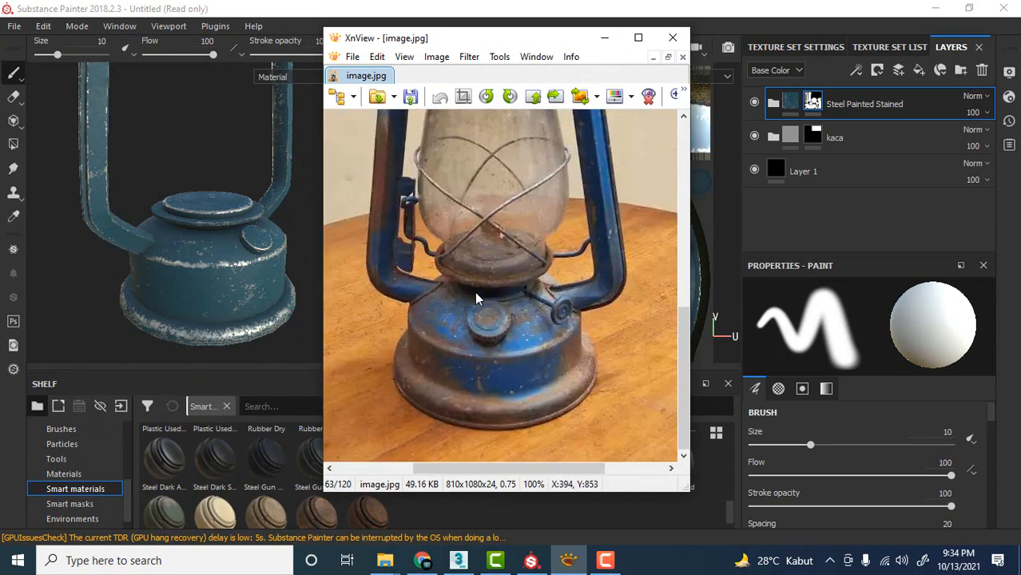
left_click_drag(552, 40, 0, 71)
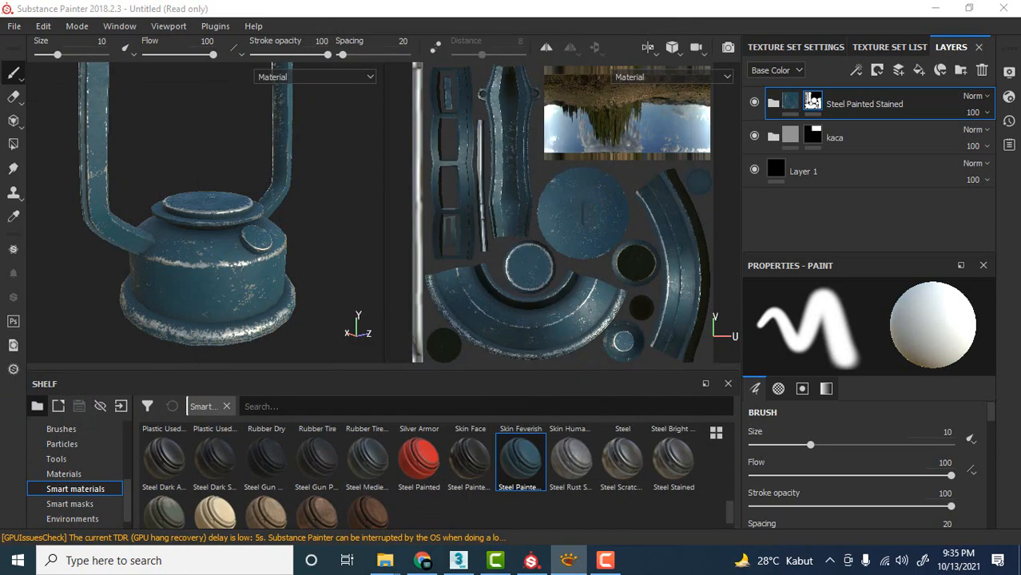
scroll(257, 224, "down", 1)
scroll(258, 233, "up", 4)
left_click_drag(340, 201, 321, 191, "alt")
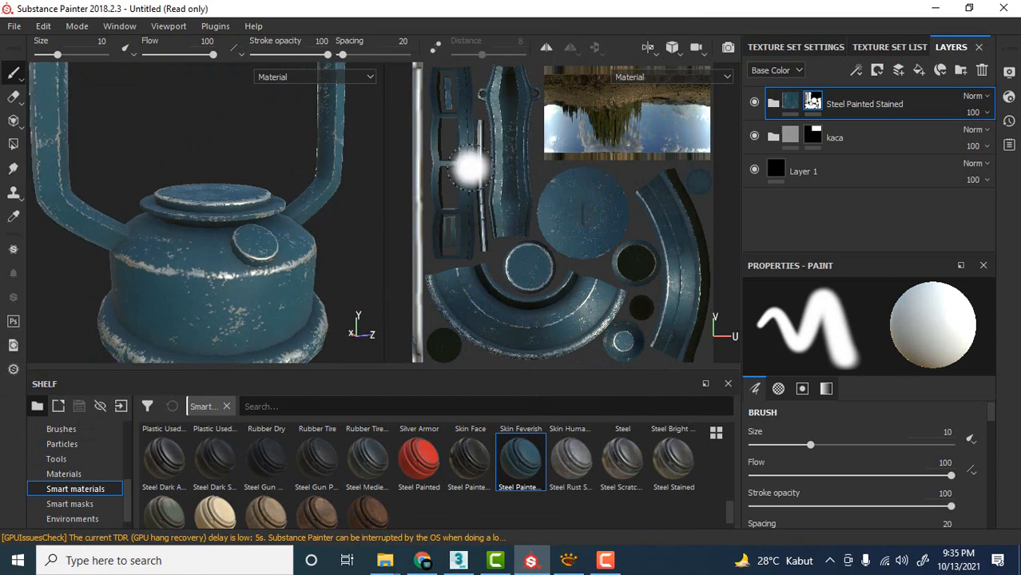
Expand the Steel Painted Stained folder and select its Base Paint layer, toggling the layer's visibility to check its effect.
left_click(772, 106)
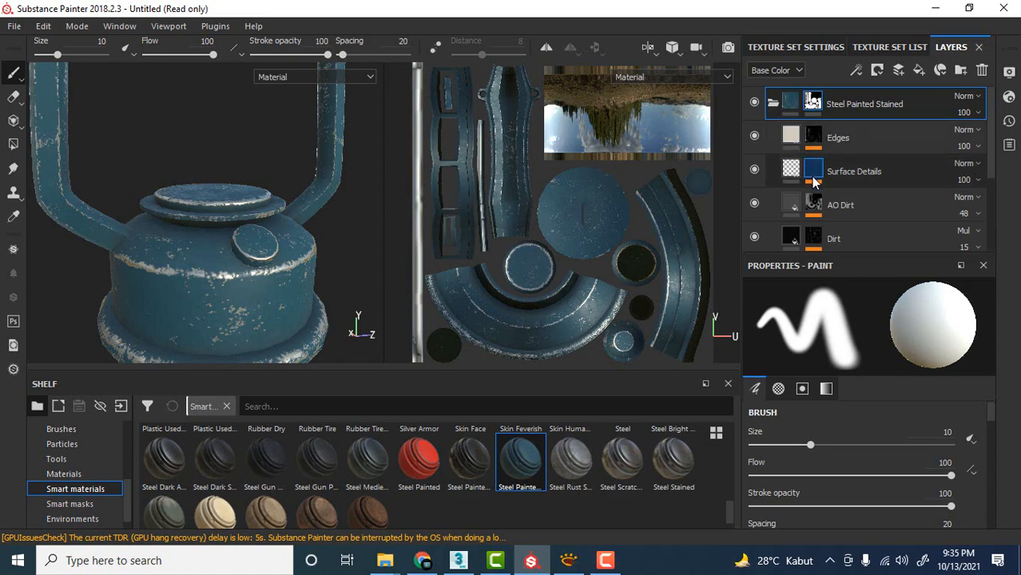
scroll(806, 160, "down", 2)
scroll(811, 137, "down", 1)
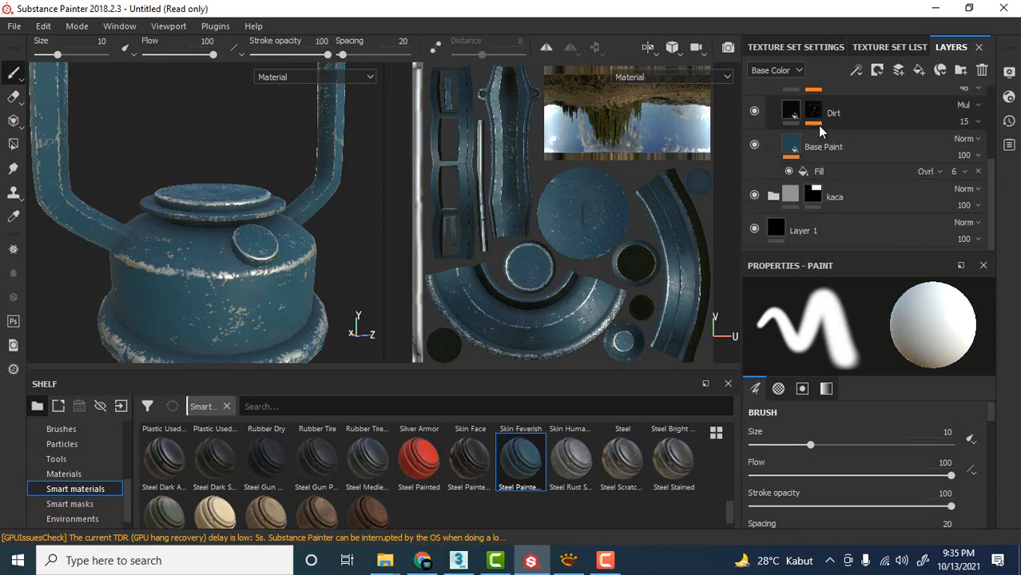
left_click(791, 147)
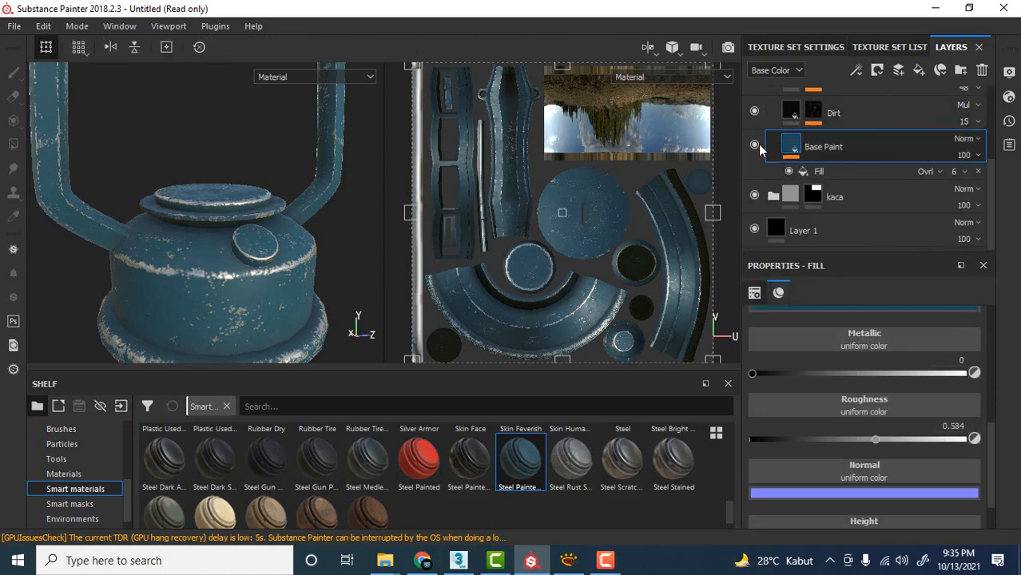
left_click(754, 144)
left_click(754, 144)
left_click(755, 145)
left_click(754, 144)
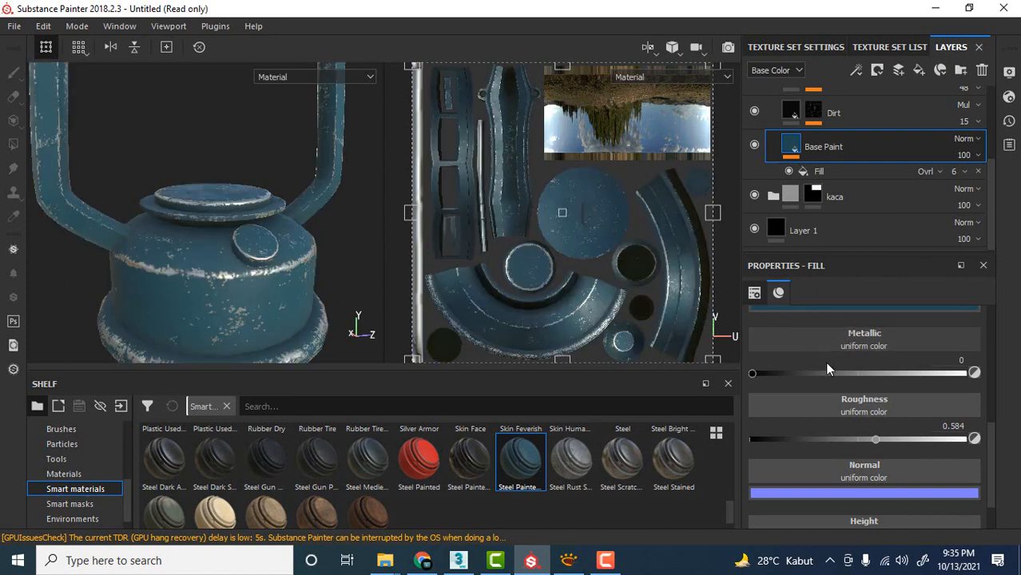
Change the Base Paint layer's base color to a deeper blue with RGB 0.014, 0.044, 0.133.
scroll(827, 368, "up", 1)
left_click(844, 348)
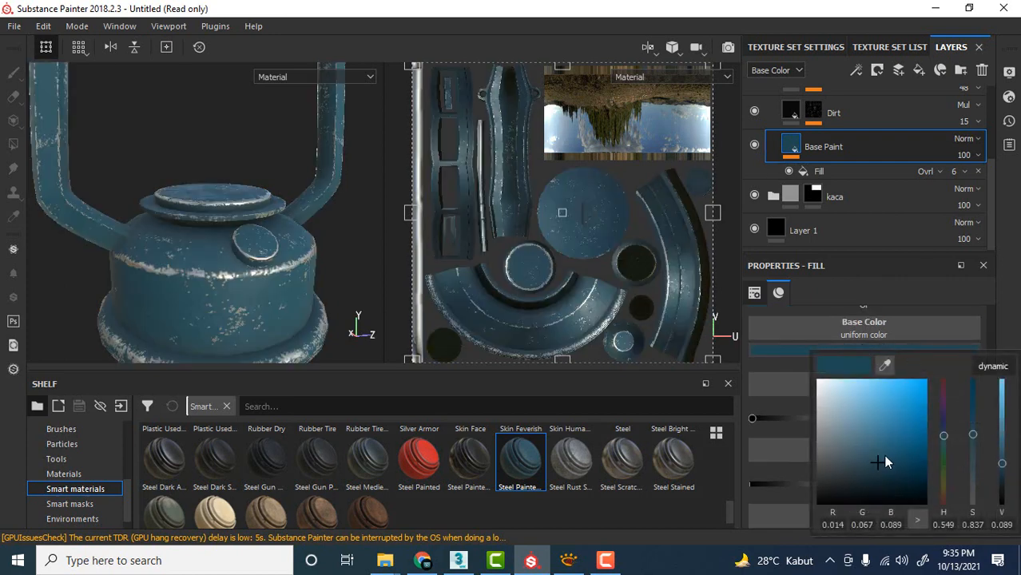
left_click_drag(884, 459, 899, 495)
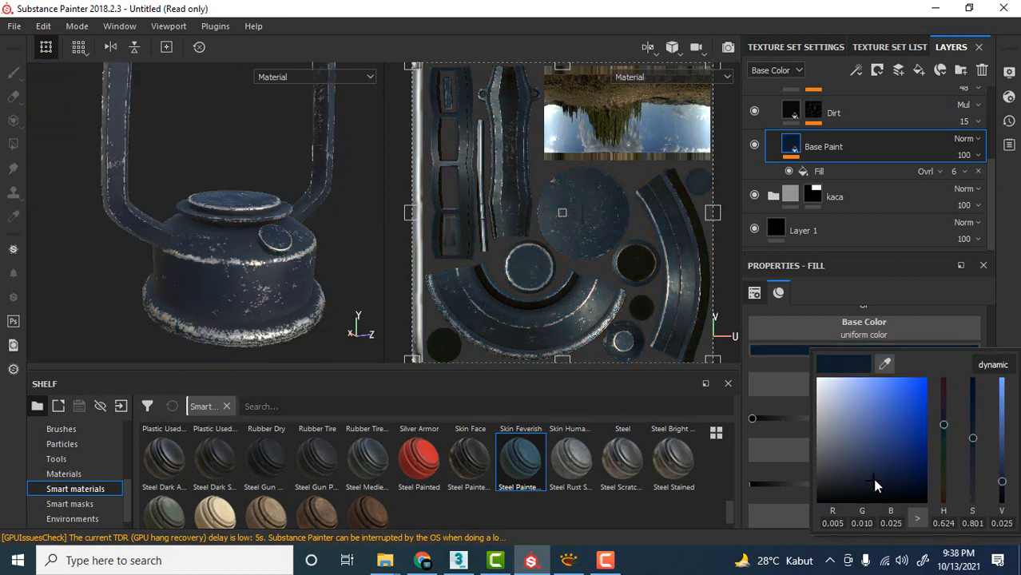
left_click_drag(875, 483, 888, 449)
mouse_move(888, 461)
left_mouse_down()
mouse_move(900, 451)
mouse_move(906, 458)
left_mouse_up()
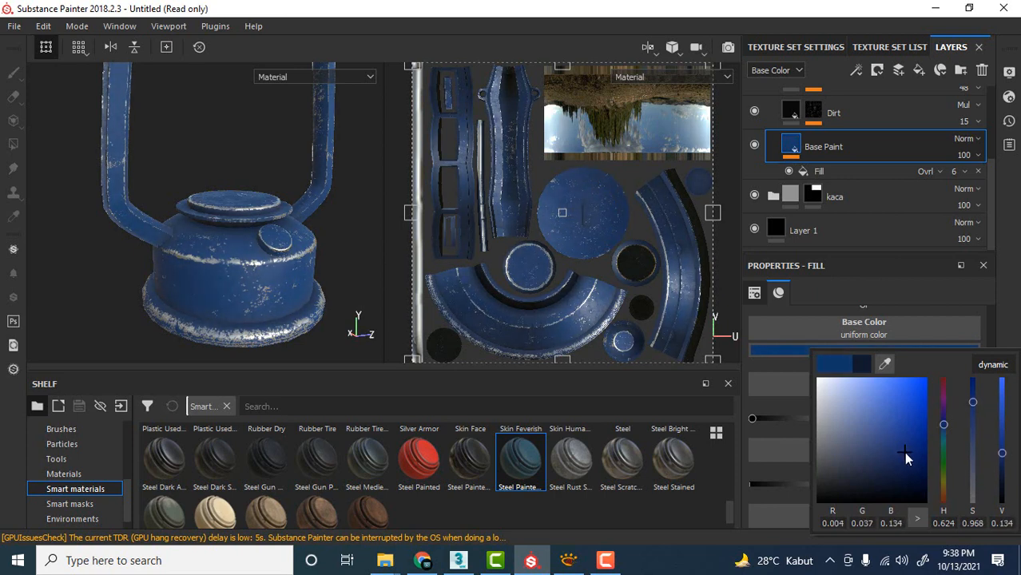
left_click(363, 211)
Check the new blue paint on the whole lantern and up close on the base.
scroll(340, 220, "down", 5)
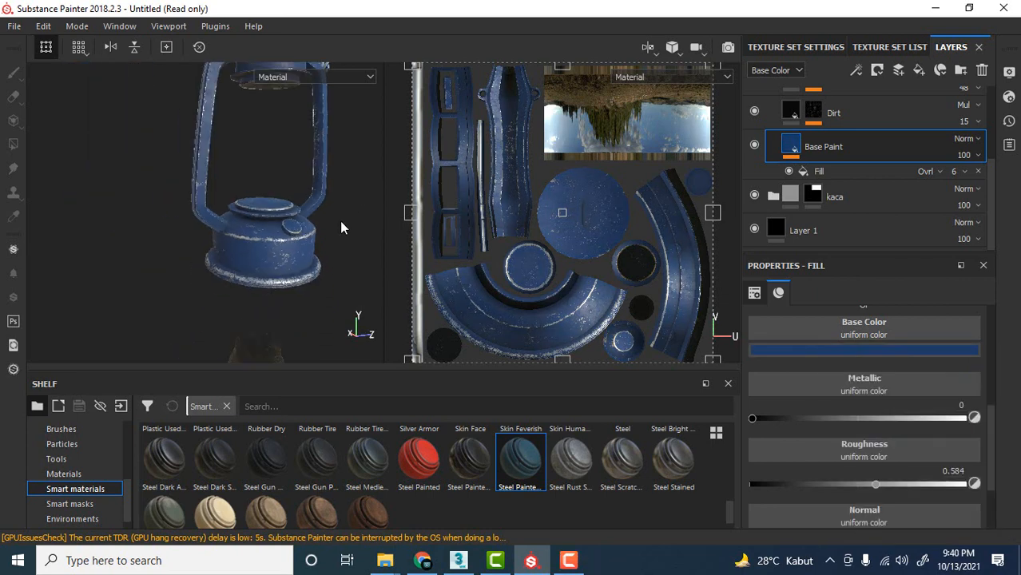
scroll(307, 255, "up", 4)
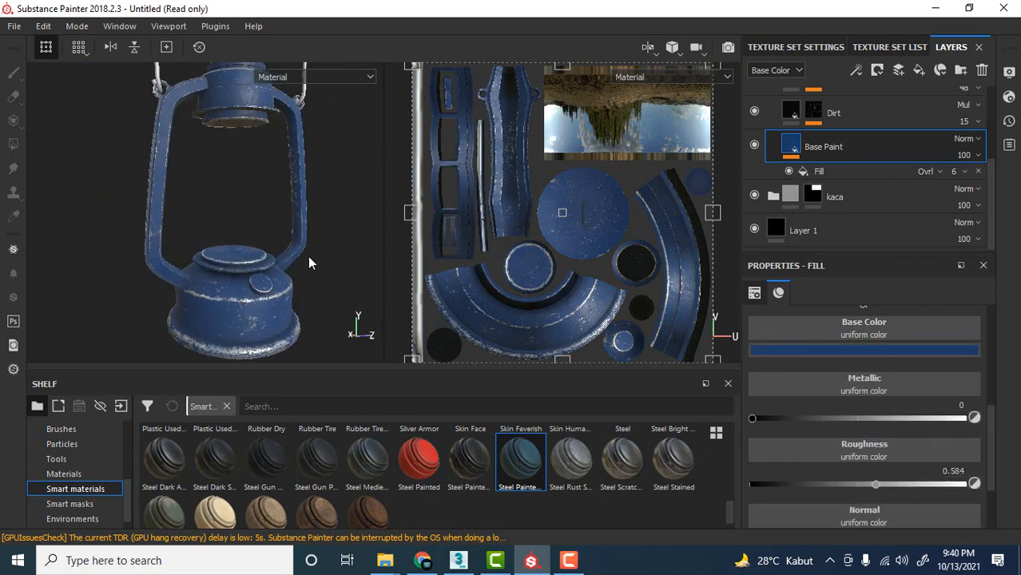
scroll(310, 296, "down", 5)
scroll(308, 306, "down", 2)
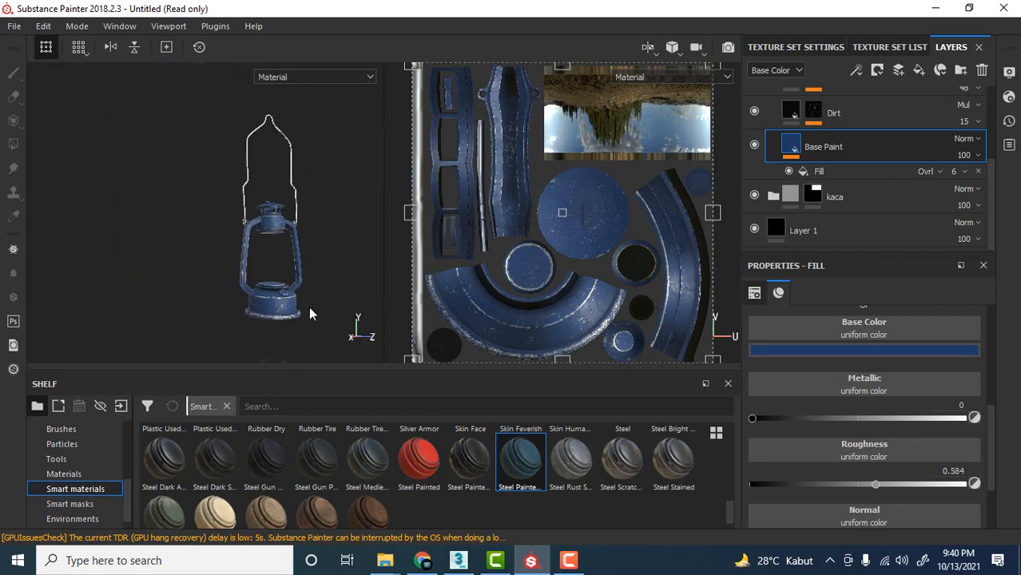
scroll(308, 306, "up", 7)
left_click_drag(328, 213, 278, 256, "alt")
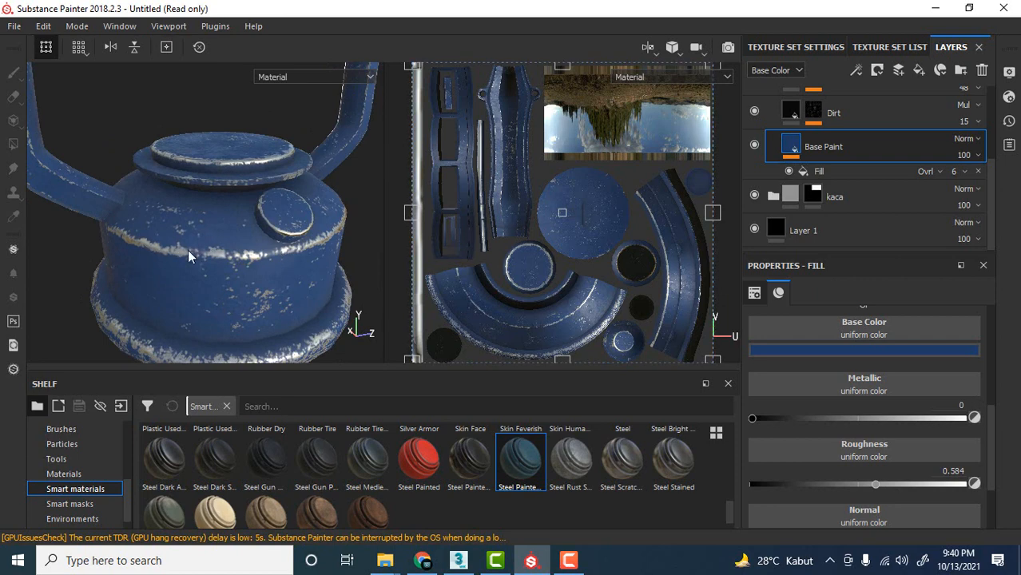
left_click_drag(188, 251, 188, 226, "alt")
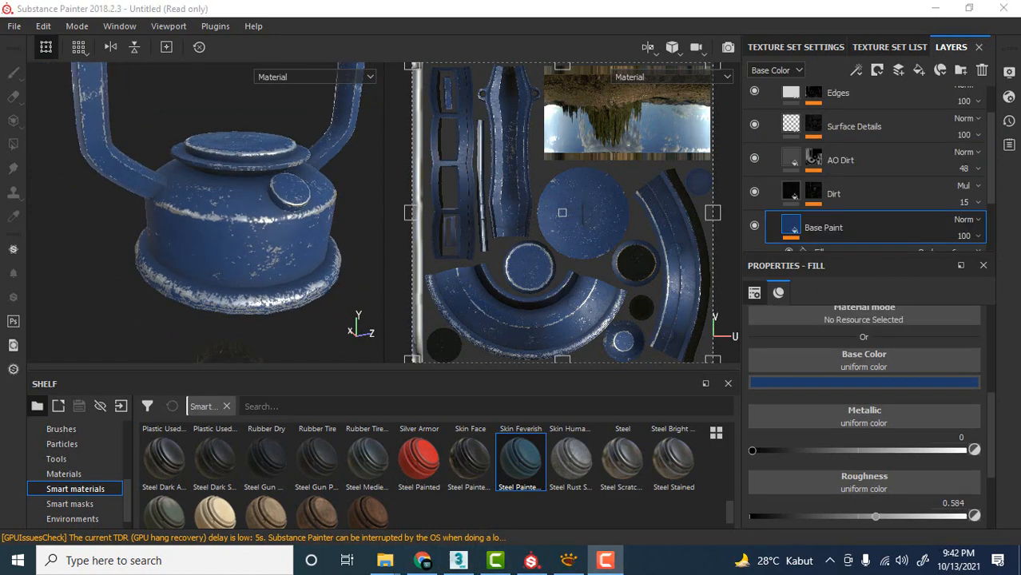
Examine the brown, rusted wear on the lantern's body and base rim in the XnView reference photo.
left_click_drag(0, 61, 245, 49)
scroll(276, 393, "up", 8)
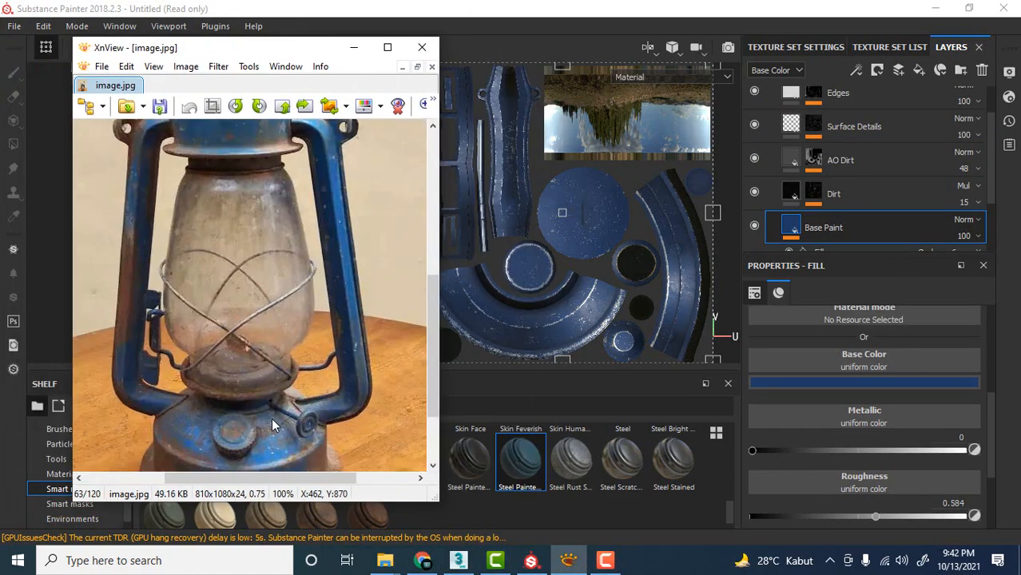
scroll(197, 342, "down", 2)
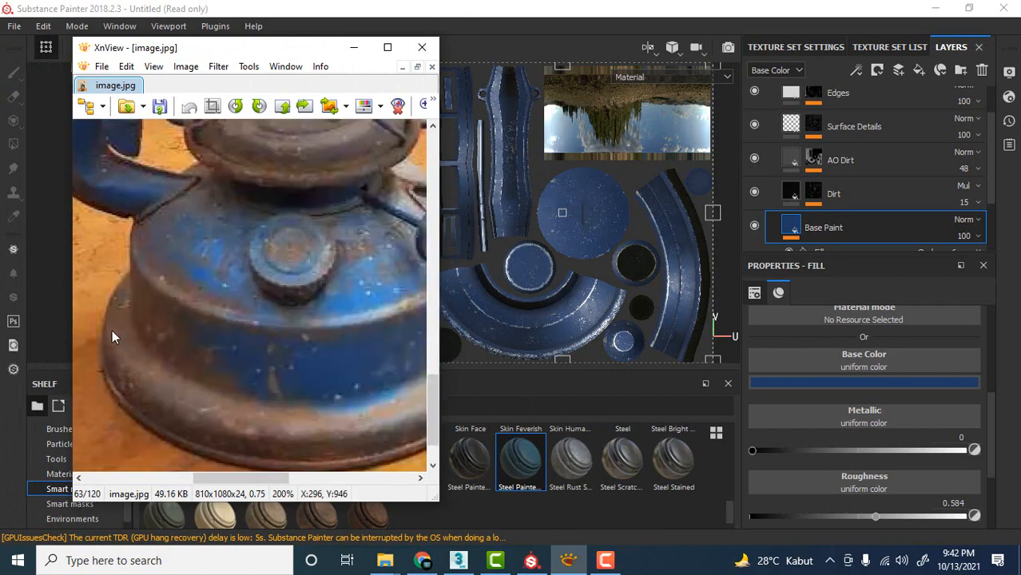
scroll(193, 402, "down", 1)
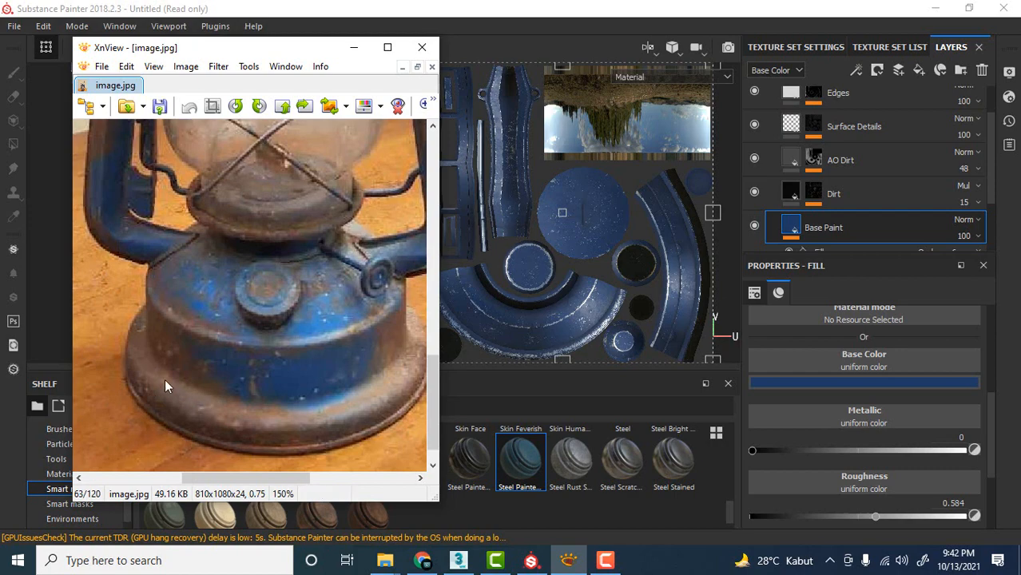
left_click_drag(296, 50, 0, 49)
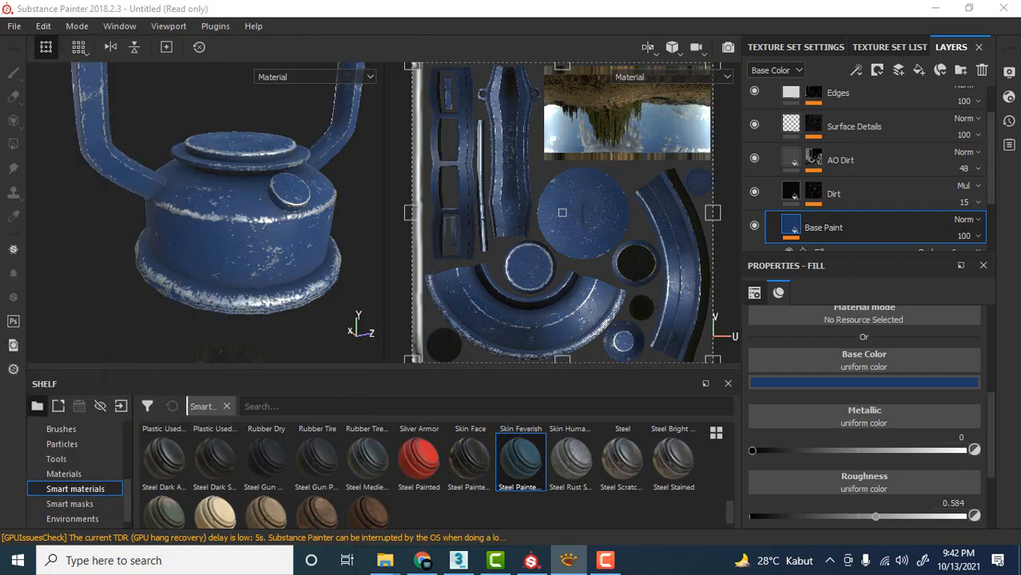
Select the Edges layer in the Steel Painted Stained folder and toggle its visibility to check which wear it controls.
left_click_drag(297, 198, 334, 204, "alt")
scroll(792, 223, "up", 1)
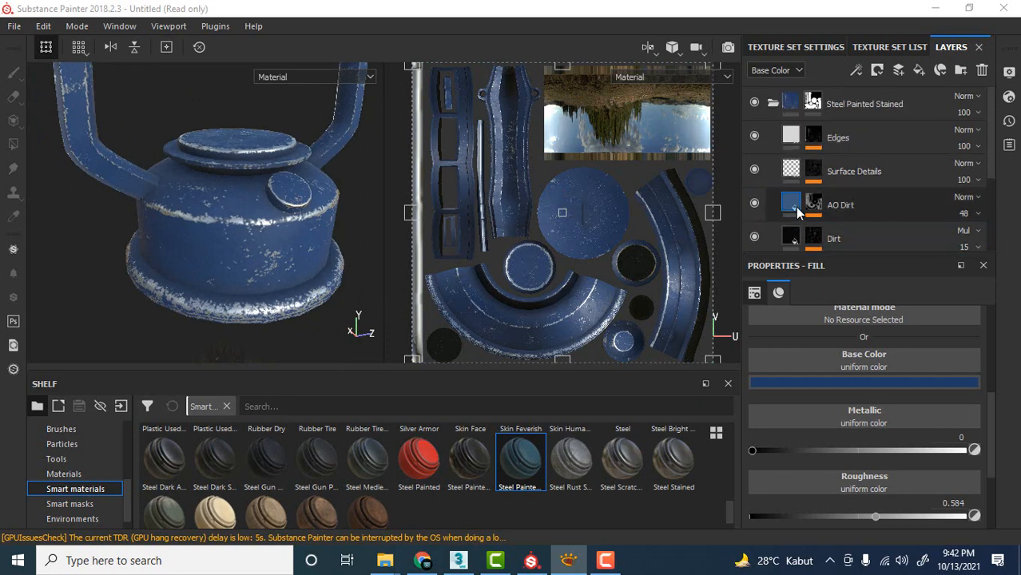
left_click(788, 134)
left_click(754, 136)
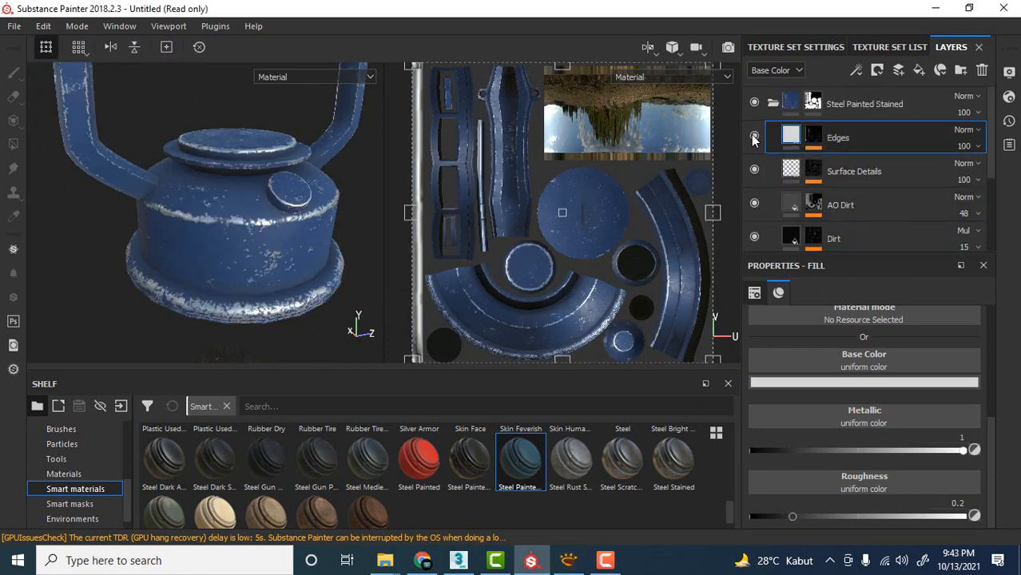
left_click(754, 138)
Change the Edges layer's base color to a dull reddish brown and check the worn edges on the lantern's base.
left_click(831, 383)
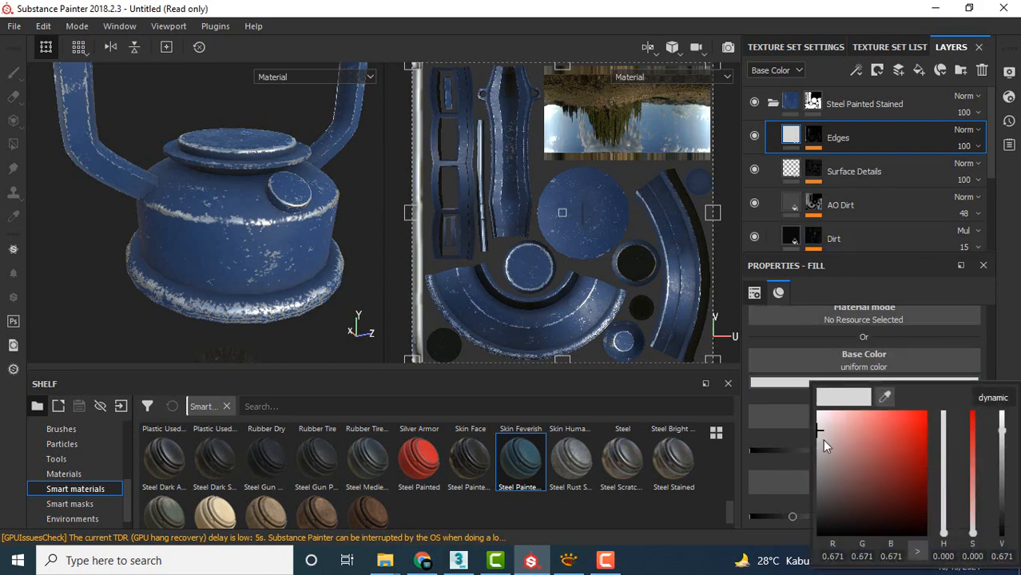
left_click_drag(821, 440, 831, 491)
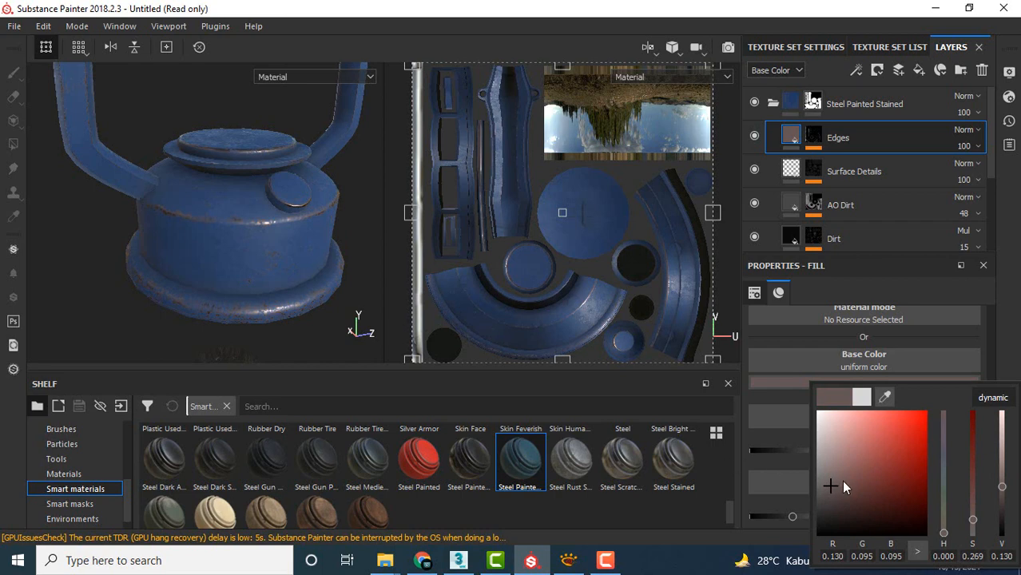
left_click_drag(831, 488, 829, 483)
left_click_drag(312, 188, 241, 237, "alt")
scroll(249, 226, "down", 5)
scroll(257, 240, "up", 5)
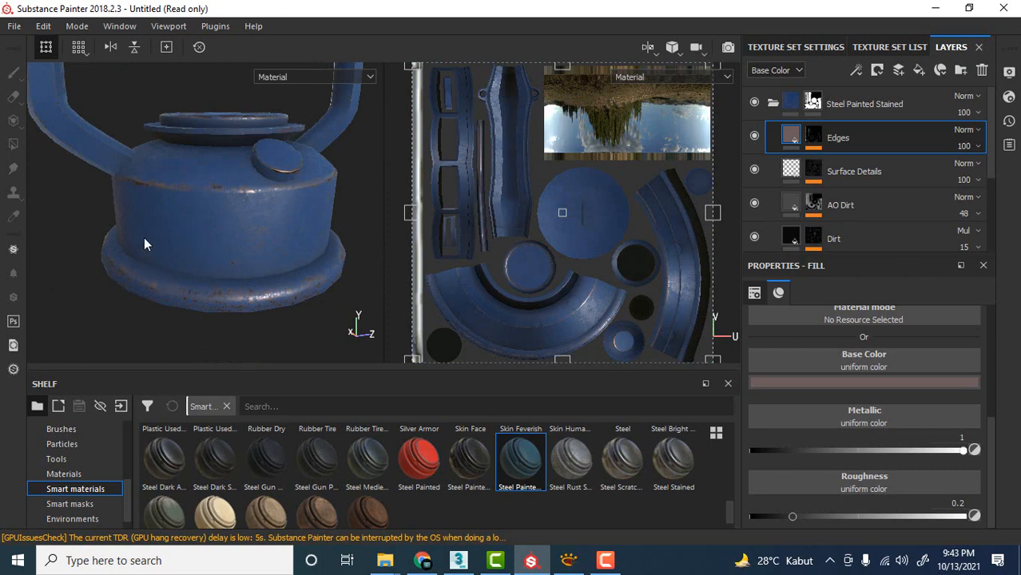
left_click_drag(143, 178, 155, 197, "alt")
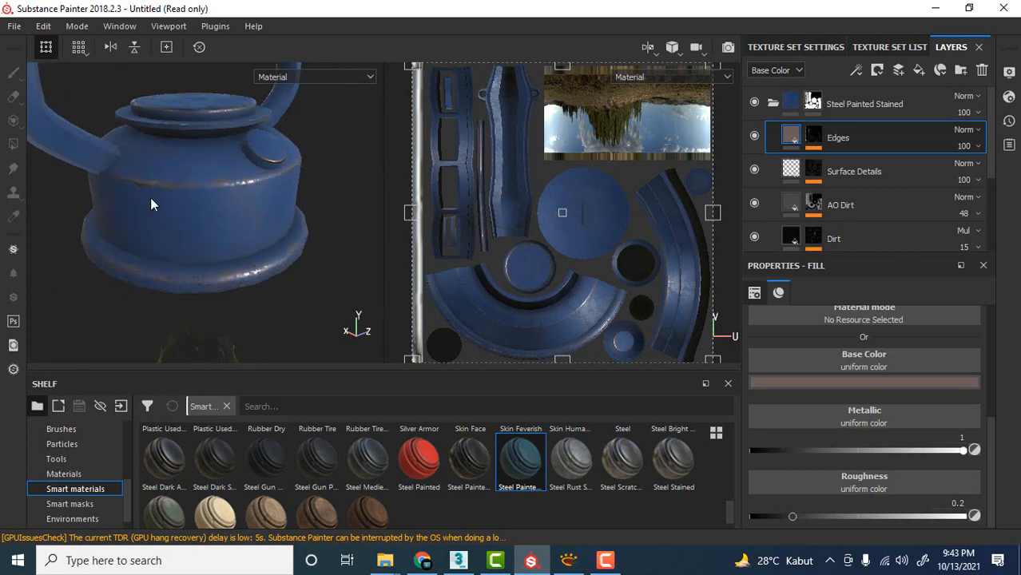
Open the mask effects of the Edges layer and compare the settings of grunge_map_009 and Metal Edge Wear.
scroll(868, 208, "down", 2)
scroll(844, 198, "up", 2)
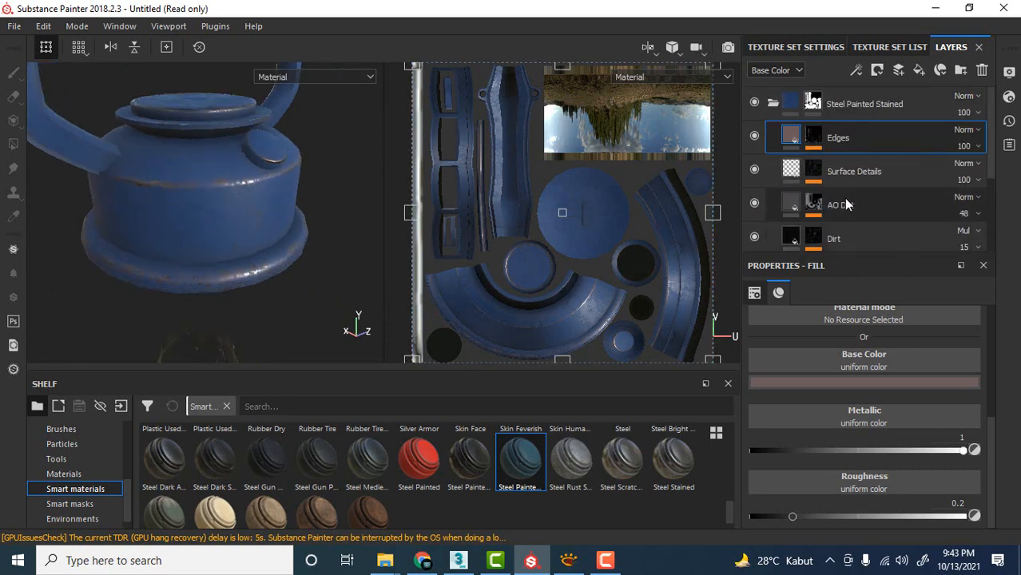
left_click(819, 144)
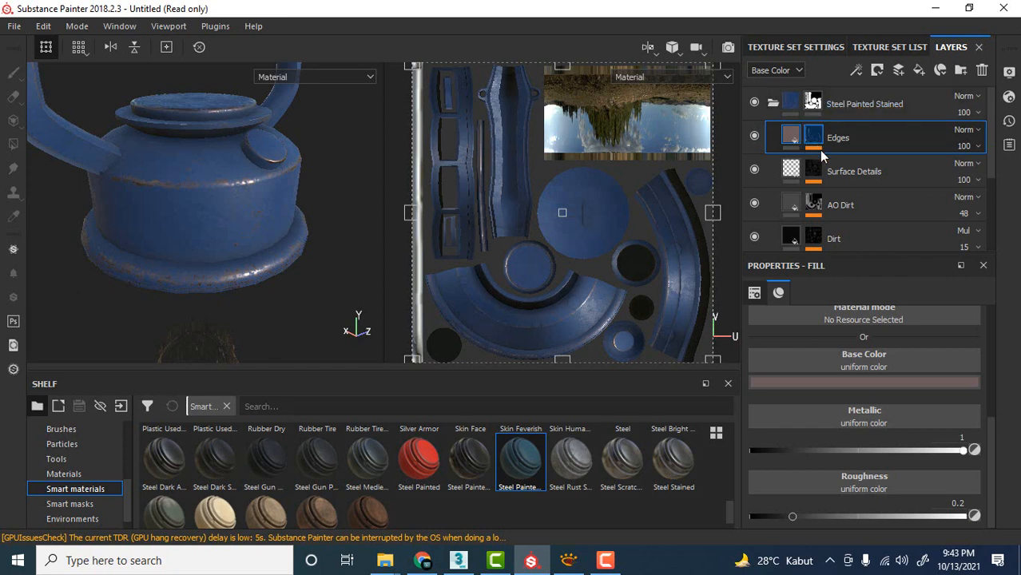
left_click(818, 150)
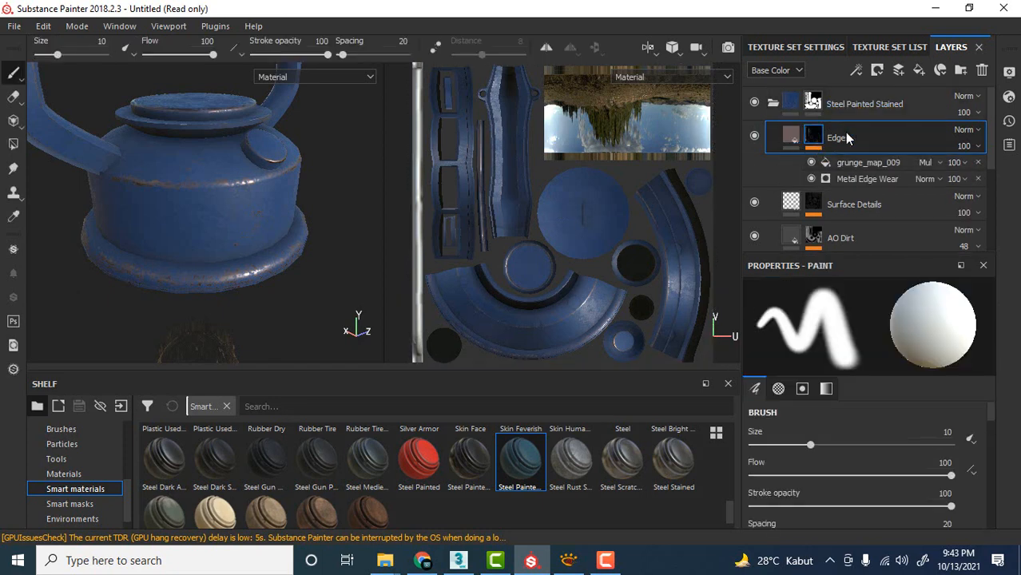
left_click(853, 164)
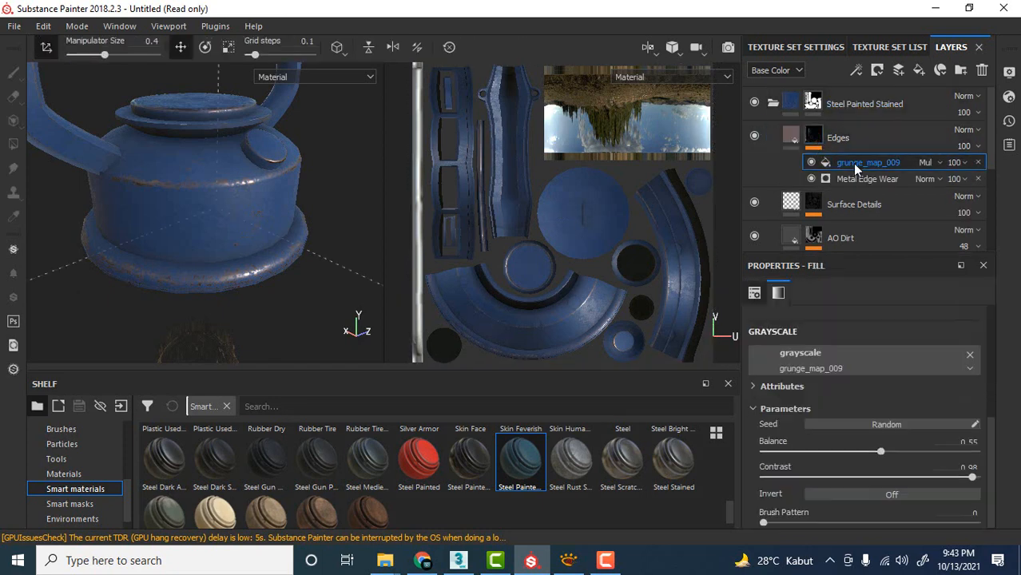
left_click(854, 178)
left_click(858, 164)
left_click(857, 177)
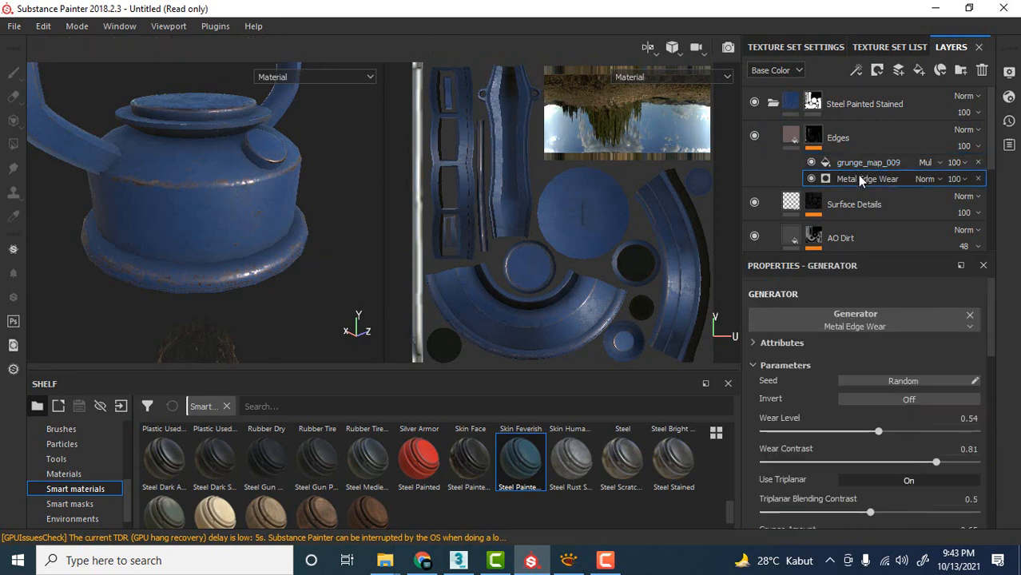
left_click(859, 162)
left_click(863, 180)
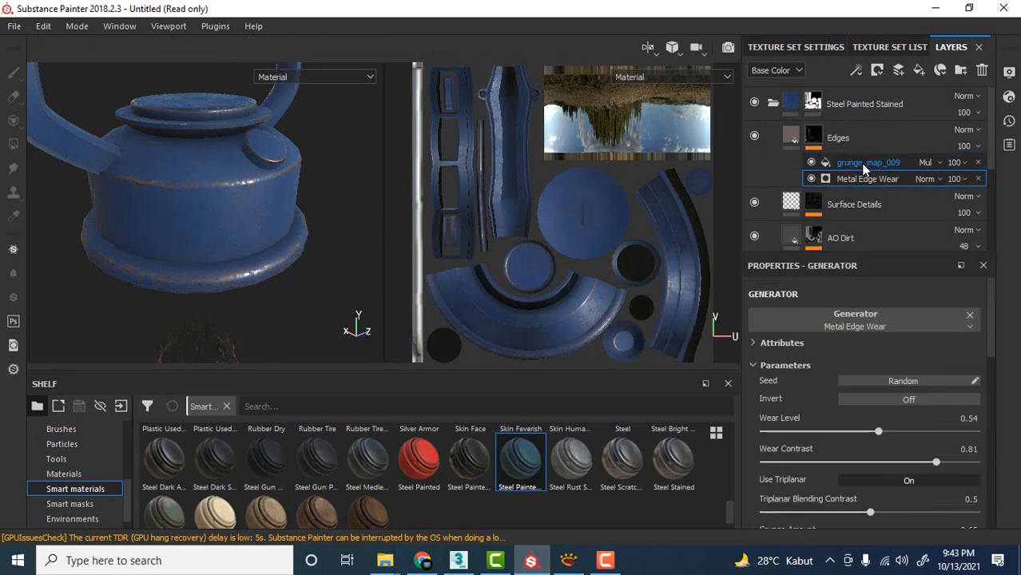
Set the balance of the Edges mask's grunge_map_009 fill to 0.74 and adjust its contrast and brush pattern.
left_click(860, 163)
scroll(847, 416, "down", 5)
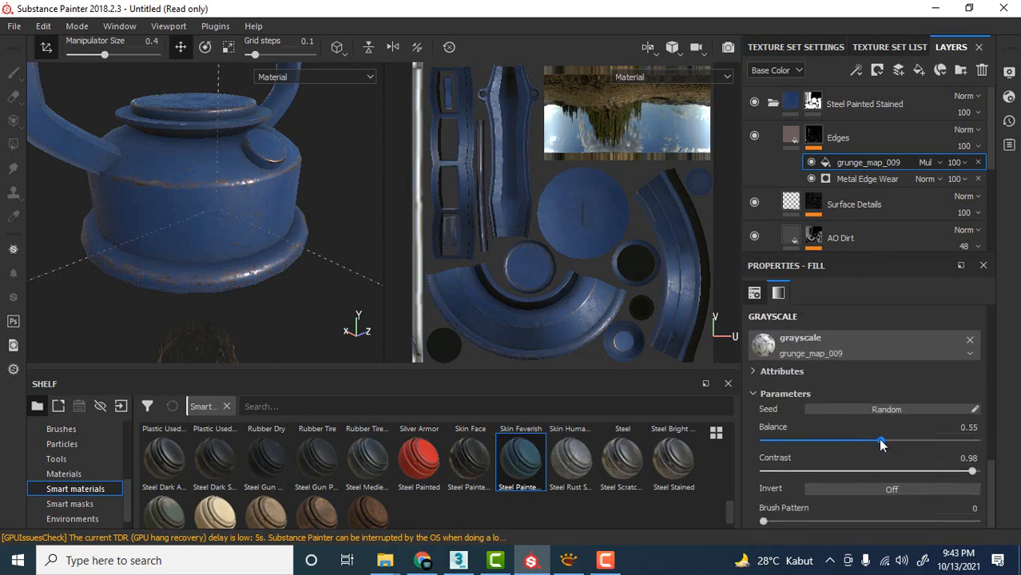
left_click_drag(949, 444, 923, 444)
left_click_drag(1016, 445, 971, 457)
left_click_drag(835, 441, 922, 441)
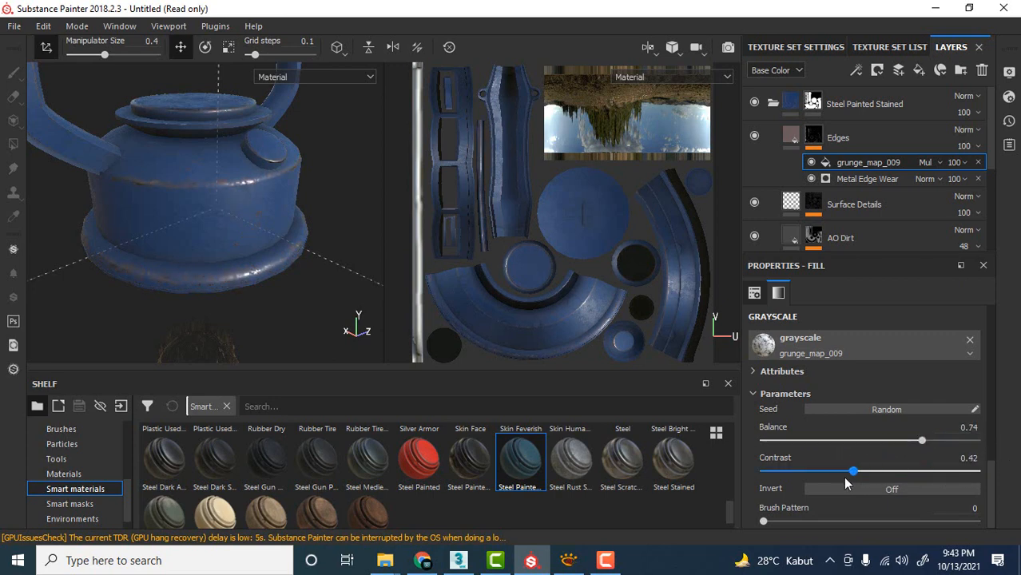
left_click_drag(936, 478, 937, 478)
mouse_move(765, 520)
left_mouse_down()
mouse_move(939, 521)
mouse_move(759, 524)
mouse_move(820, 524)
mouse_move(795, 522)
left_mouse_up()
Set the Metal Edge Wear generator's Wear Level to 0.68 and Wear Contrast to 1 on the Edges mask.
left_click(867, 178)
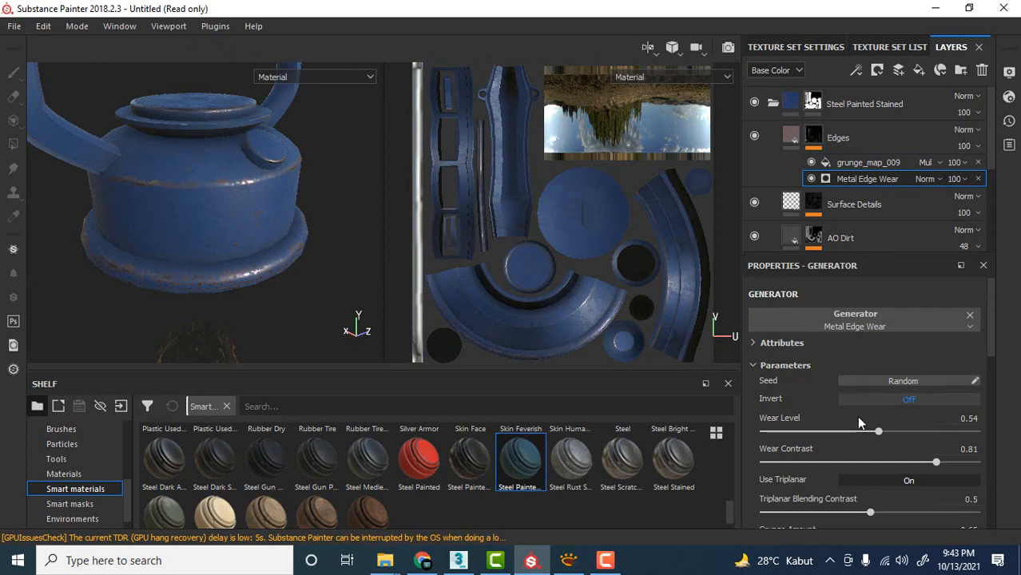
left_click_drag(861, 431, 907, 444)
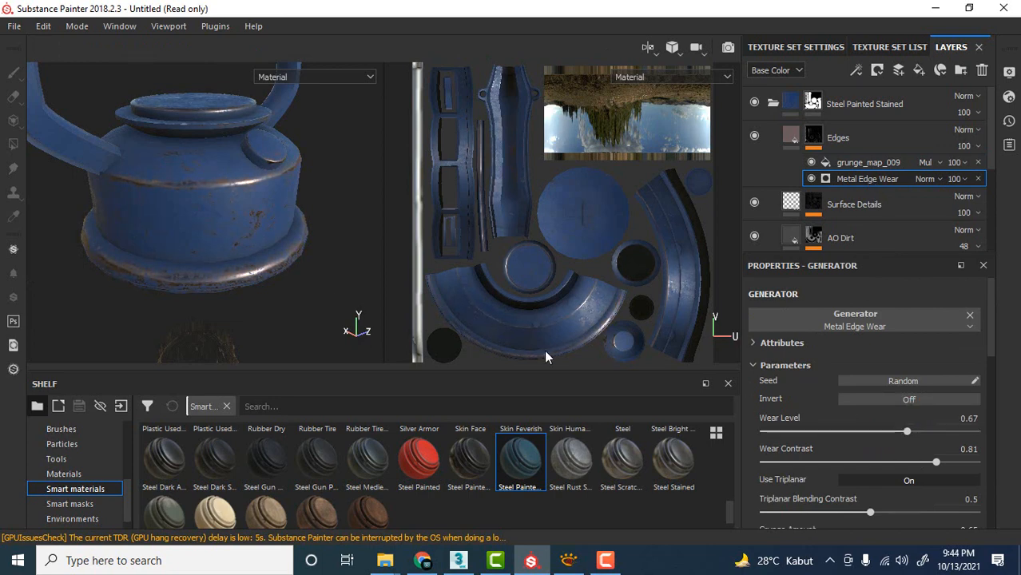
left_click_drag(171, 215, 246, 221, "alt")
scroll(248, 224, "down", 2)
right_click_drag(247, 222, 316, 208, "shift")
mouse_move(906, 431)
left_mouse_down()
mouse_move(920, 431)
mouse_move(908, 431)
left_mouse_up()
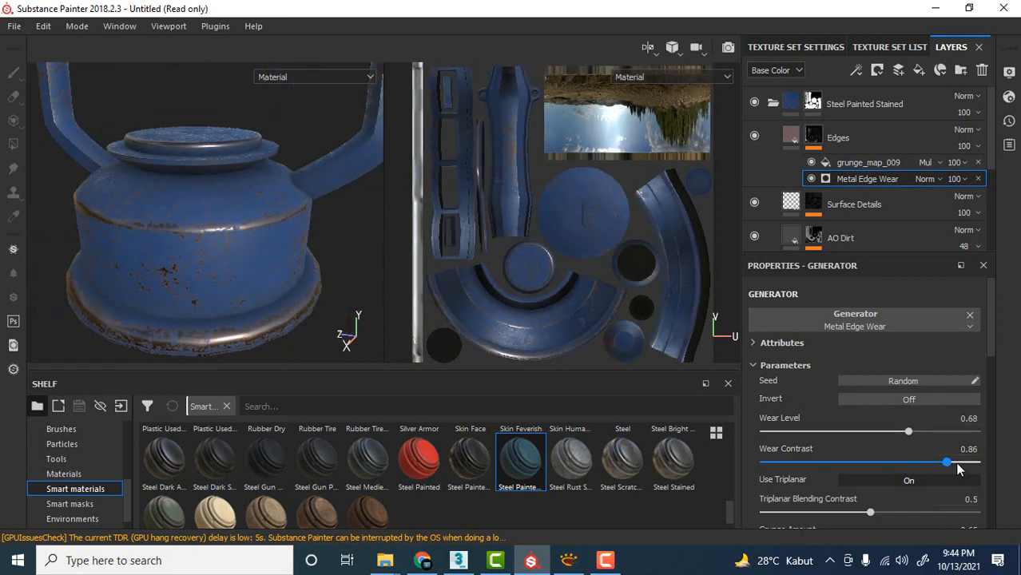
left_click_drag(957, 464, 982, 481)
Check the stronger edge wear on the lantern's base, fuel cap and shoulder from several sides.
left_click_drag(120, 192, 155, 177, "alt")
scroll(154, 214, "down", 3)
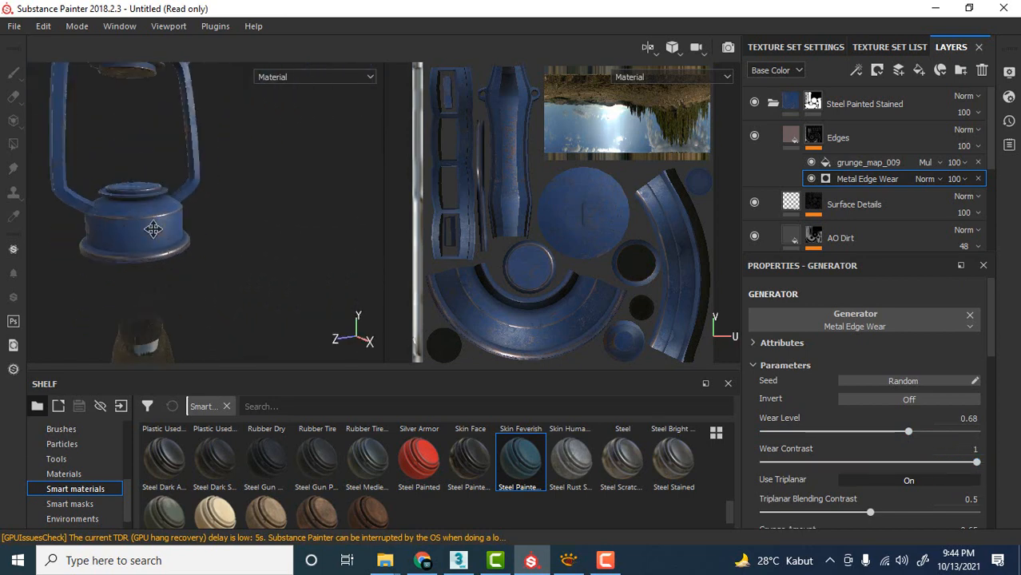
middle_click_drag(153, 226, 246, 226, "alt")
scroll(218, 231, "up", 5)
left_click_drag(191, 241, 306, 233, "alt")
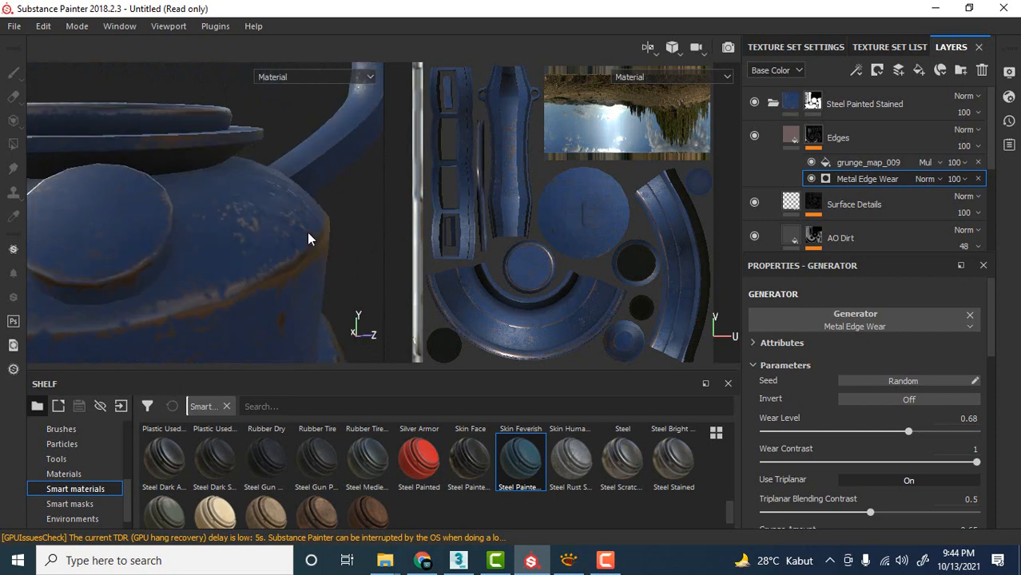
scroll(255, 233, "down", 6)
mouse_move(248, 250)
left_mouse_down("alt")
mouse_move(287, 248)
mouse_move(292, 289)
mouse_move(285, 269)
left_mouse_up("alt")
key("1")
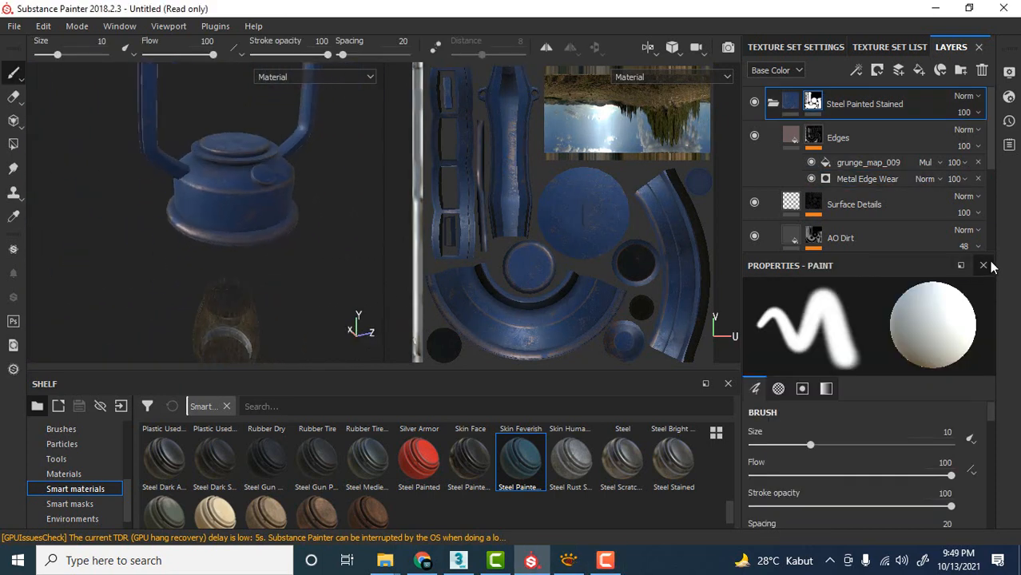
Examine the worn blue paint on the lantern's side frame and upper cap, up close and from a distance.
scroll(200, 142, "down", 2)
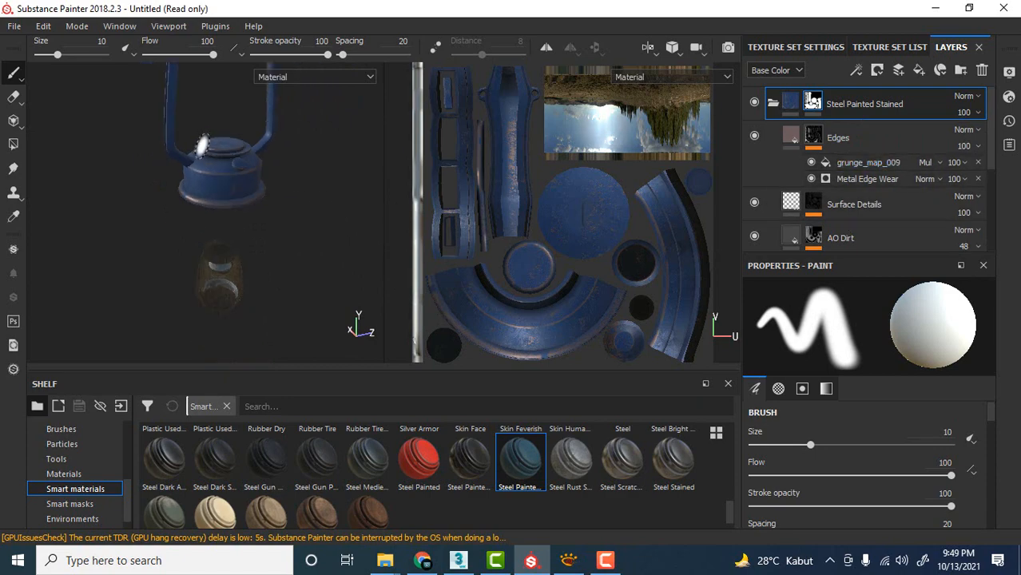
scroll(246, 206, "up", 6)
left_click_drag(293, 223, 182, 206, "alt")
right_click_drag(180, 205, 222, 198, "shift")
scroll(257, 200, "down", 4)
scroll(260, 201, "down", 2)
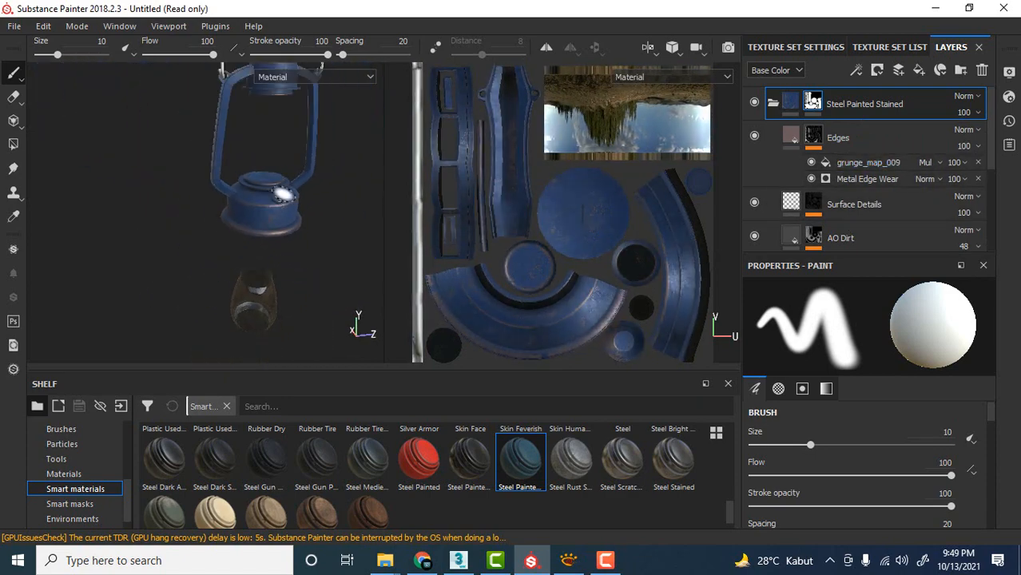
middle_click_drag(282, 194, 287, 237, "alt")
left_click_drag(287, 237, 285, 198, "alt")
scroll(287, 199, "up", 3)
scroll(287, 199, "up", 3)
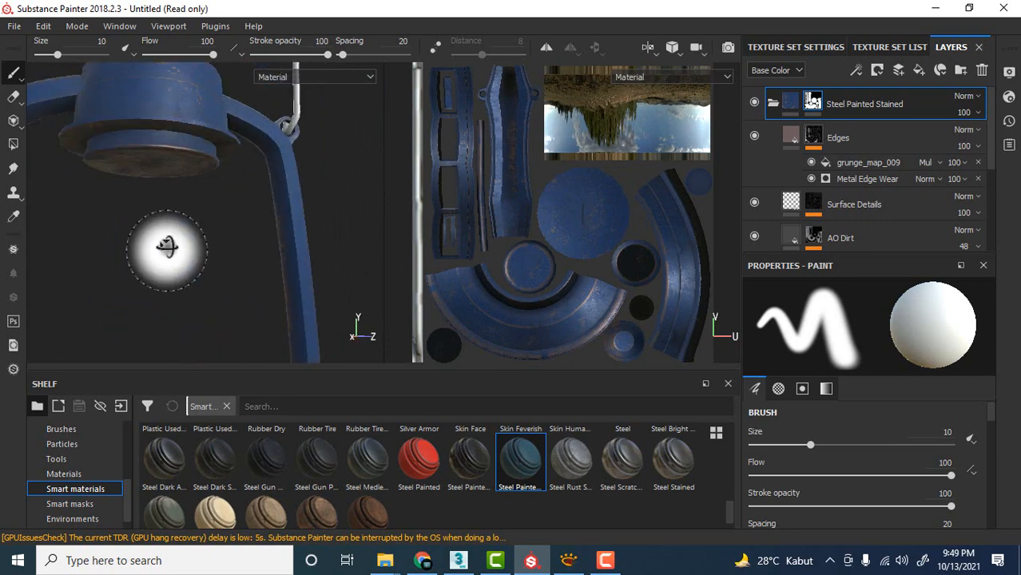
mouse_move(168, 249)
left_mouse_down("alt")
mouse_move(171, 186)
mouse_move(215, 264)
left_mouse_up("alt")
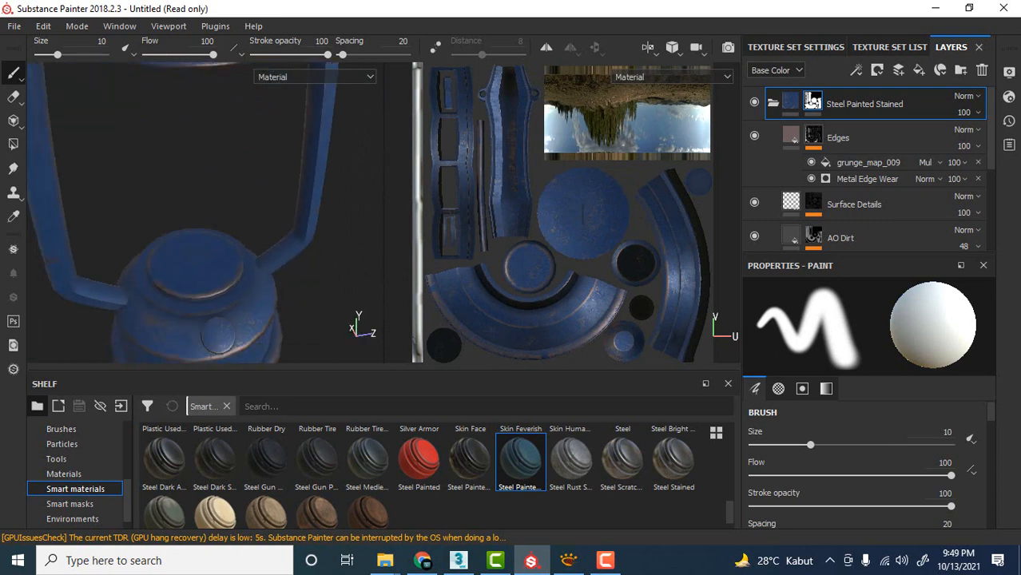
Switch to XnView and examine the metal collars above and below the glass chimney in the reference photo.
left_click(0, 430)
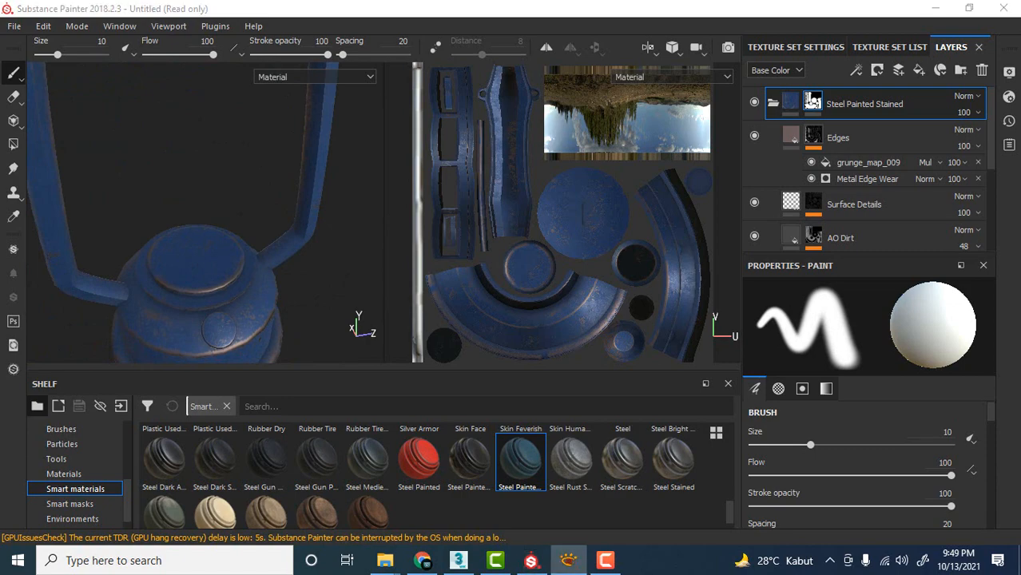
left_click_drag(0, 30, 276, 52)
scroll(275, 259, "down", 1, "ctrl")
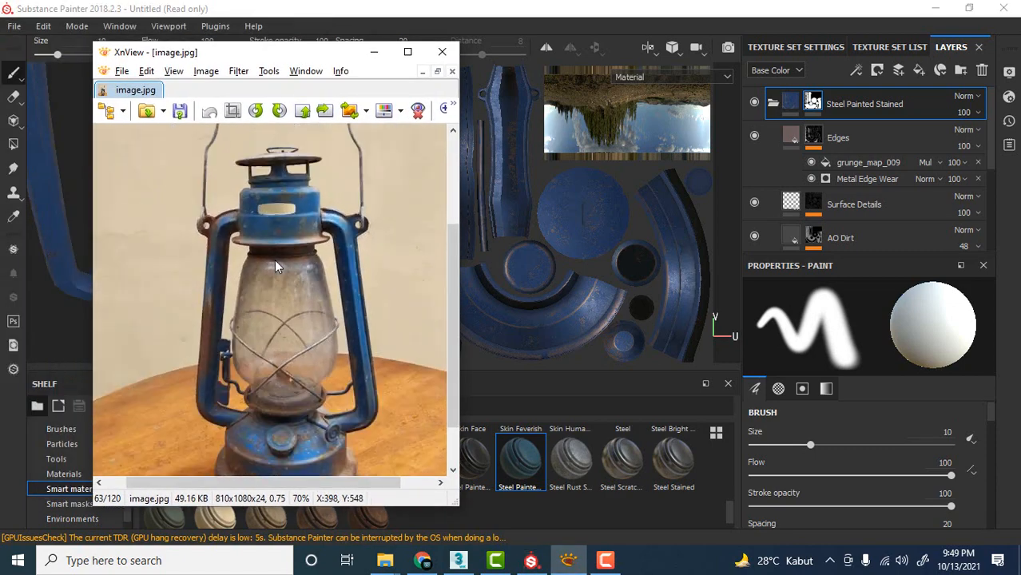
scroll(276, 259, "up", 1, "ctrl")
scroll(280, 244, "down", 2)
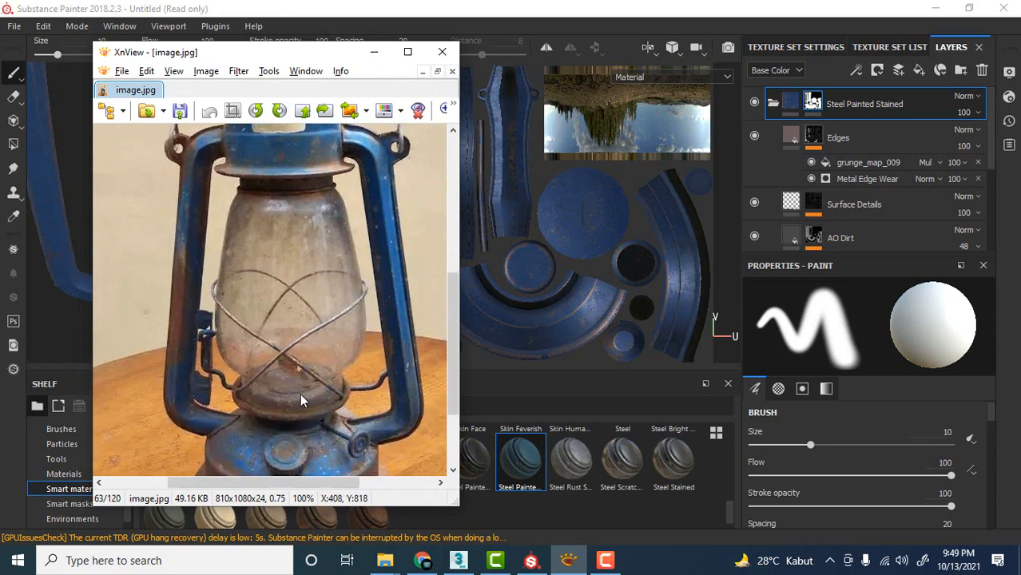
scroll(292, 367, "up", 1)
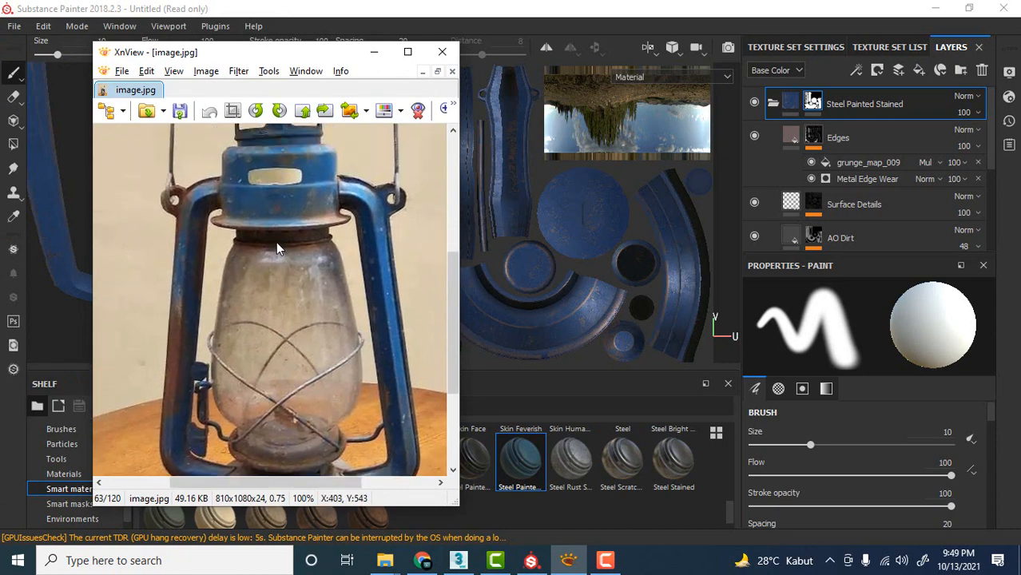
scroll(278, 248, "up", 1, "ctrl")
scroll(289, 238, "down", 1, "ctrl")
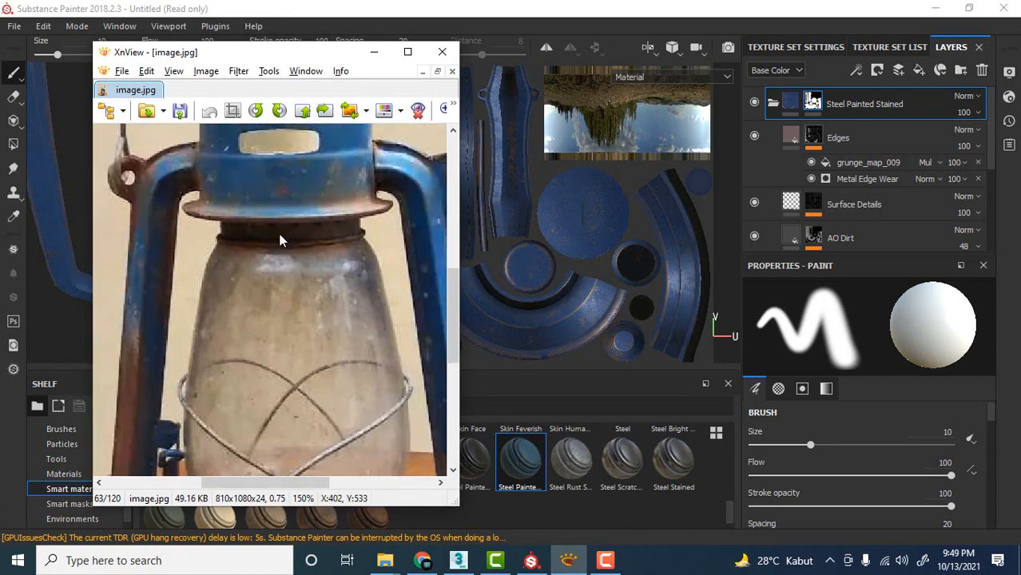
scroll(264, 242, "up", 1, "ctrl")
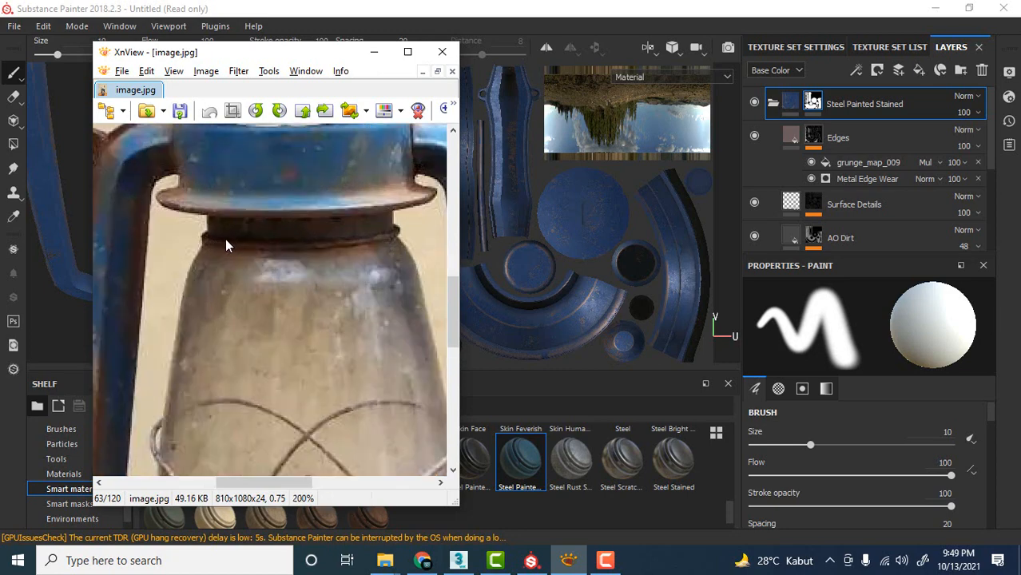
scroll(336, 230, "down", 2, "ctrl")
left_click_drag(321, 335, 299, 289)
scroll(268, 426, "up", 1, "ctrl")
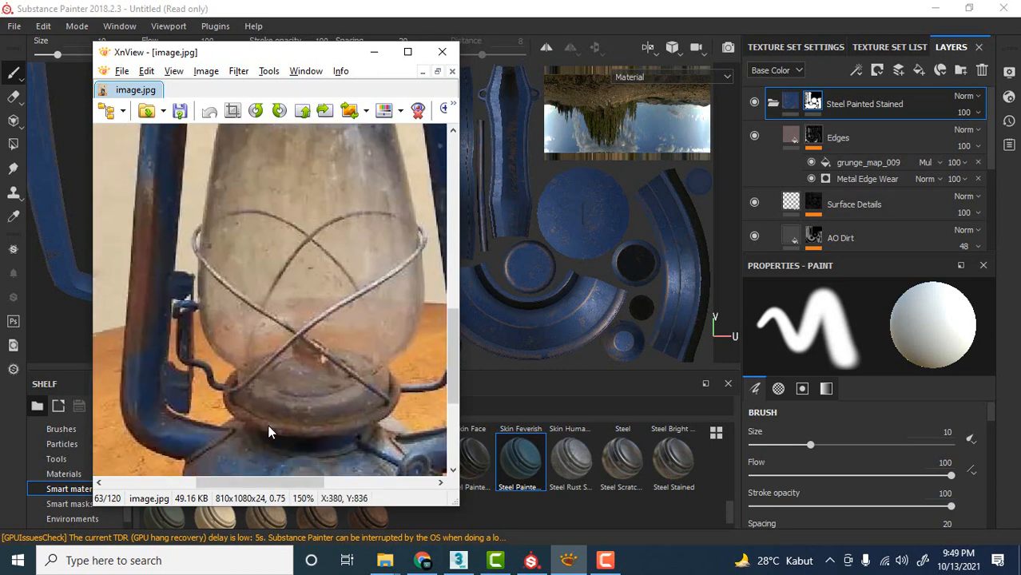
scroll(329, 343, "down", 2, "ctrl")
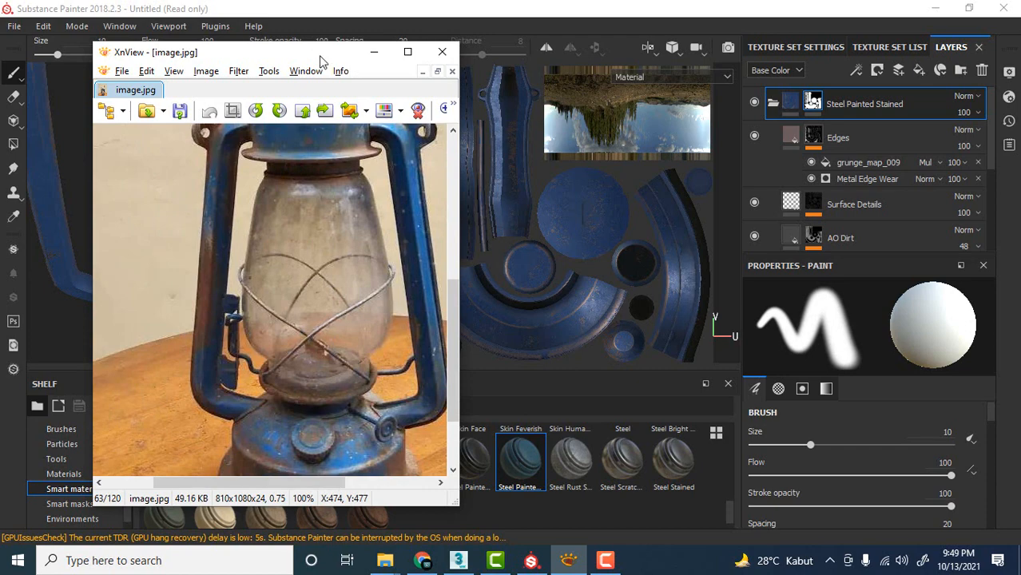
left_click_drag(318, 55, 0, 62)
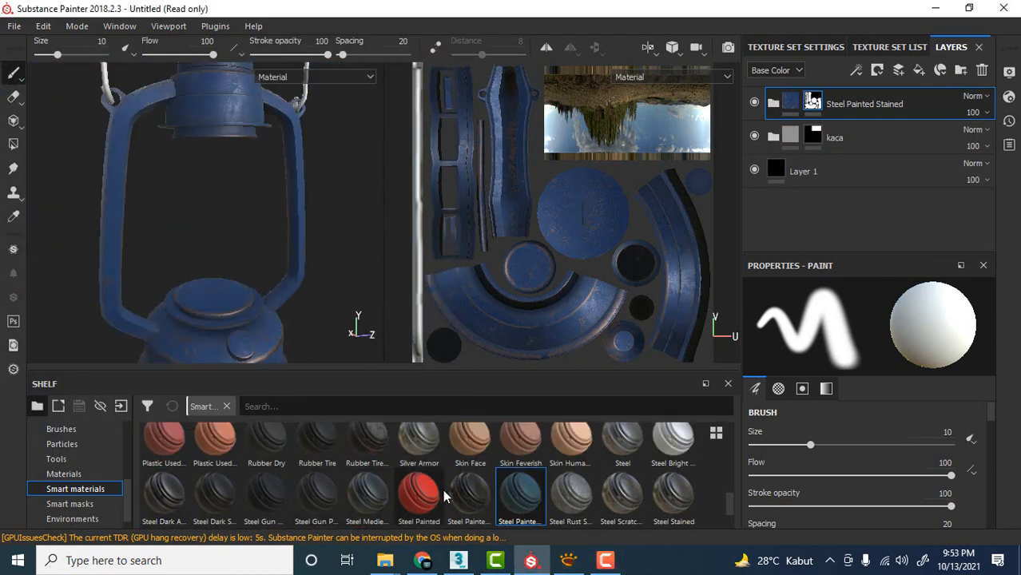
Browse the smart materials and add Steel Dark Aged above the Steel Painted Stained folder.
scroll(491, 479, "up", 2)
scroll(495, 474, "down", 3)
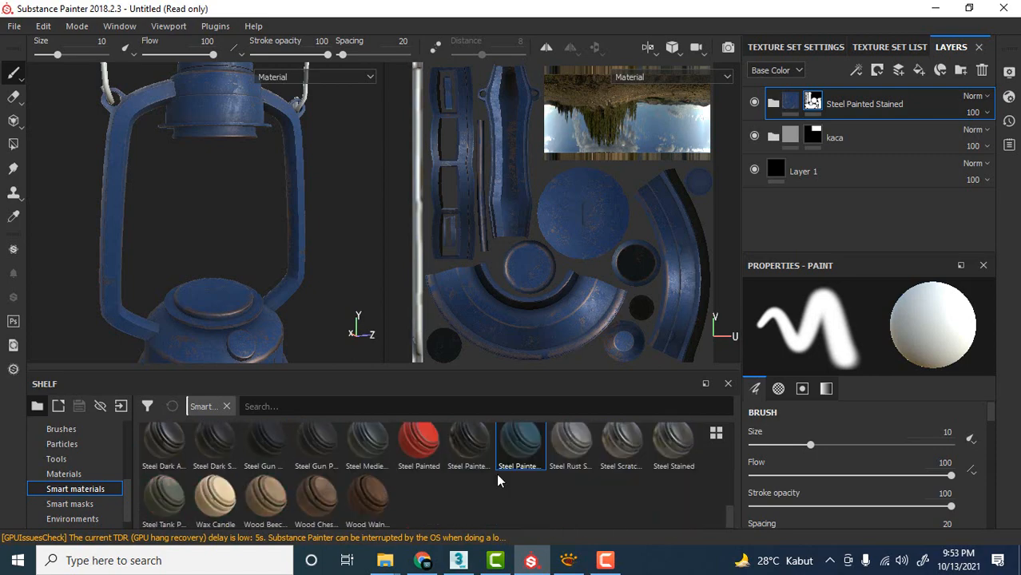
scroll(497, 473, "up", 3)
scroll(496, 472, "down", 3)
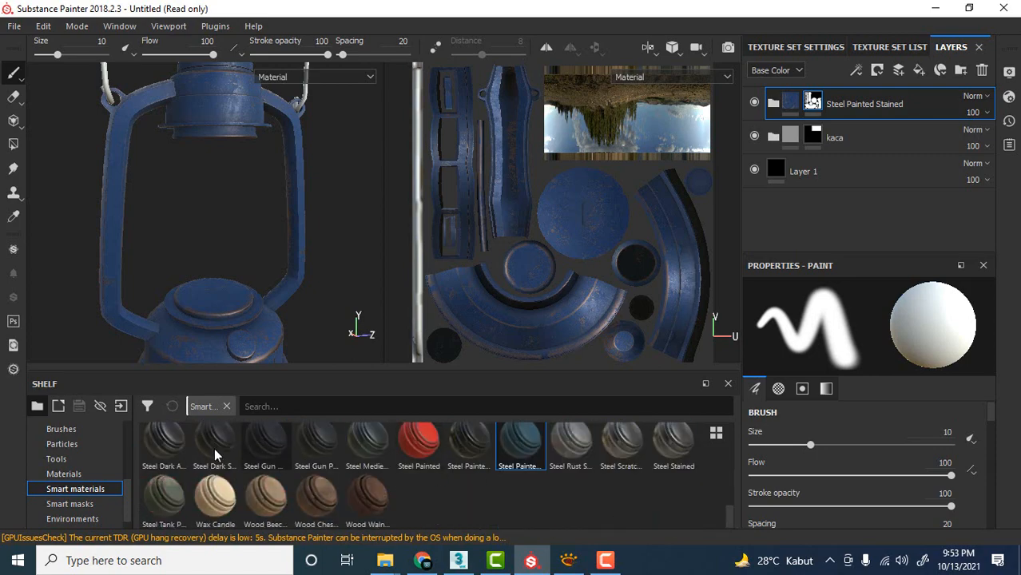
left_click(162, 447)
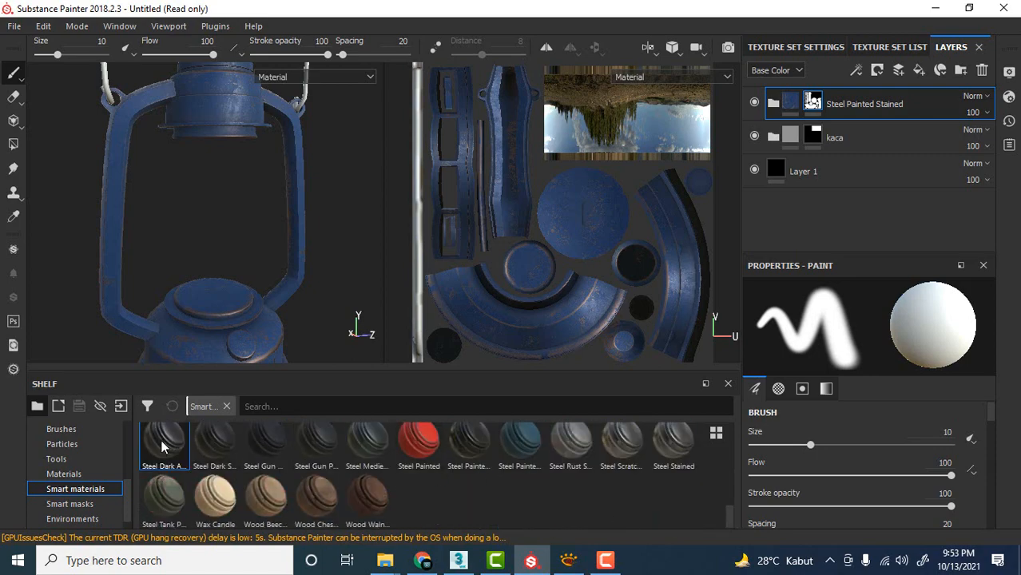
mouse_move(168, 454)
left_mouse_down()
mouse_move(657, 382)
mouse_move(848, 87)
mouse_move(850, 96)
left_mouse_up()
scroll(244, 177, "up", 4)
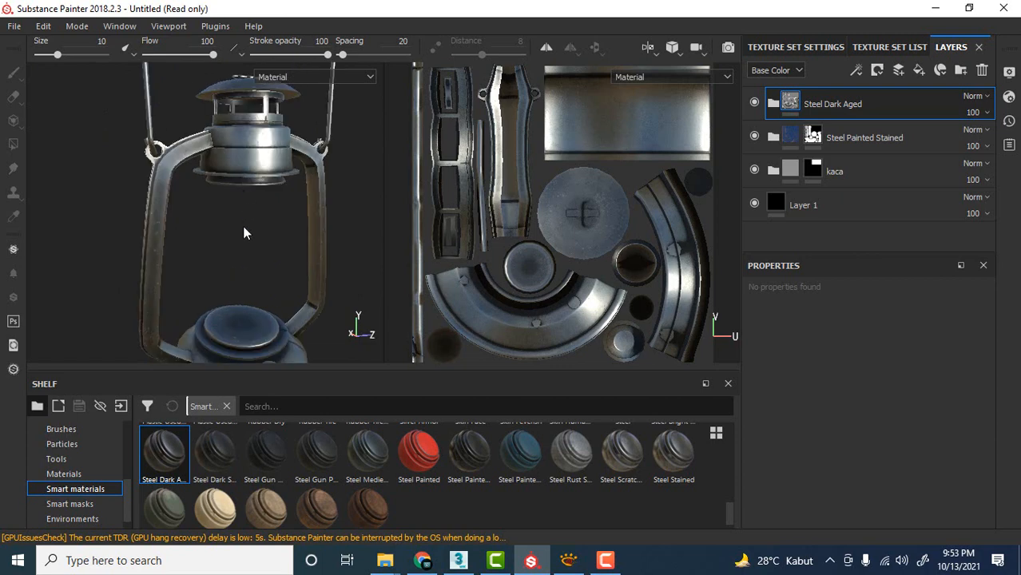
Add a black mask to the Steel Dark Aged folder.
left_click_drag(243, 227, 246, 189, "alt")
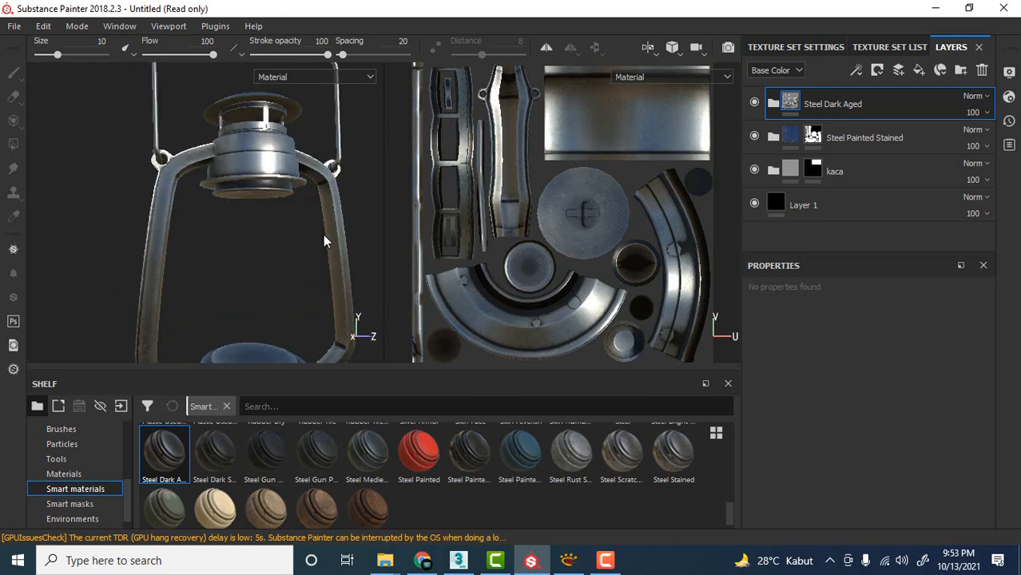
right_click(876, 101)
left_click(871, 24)
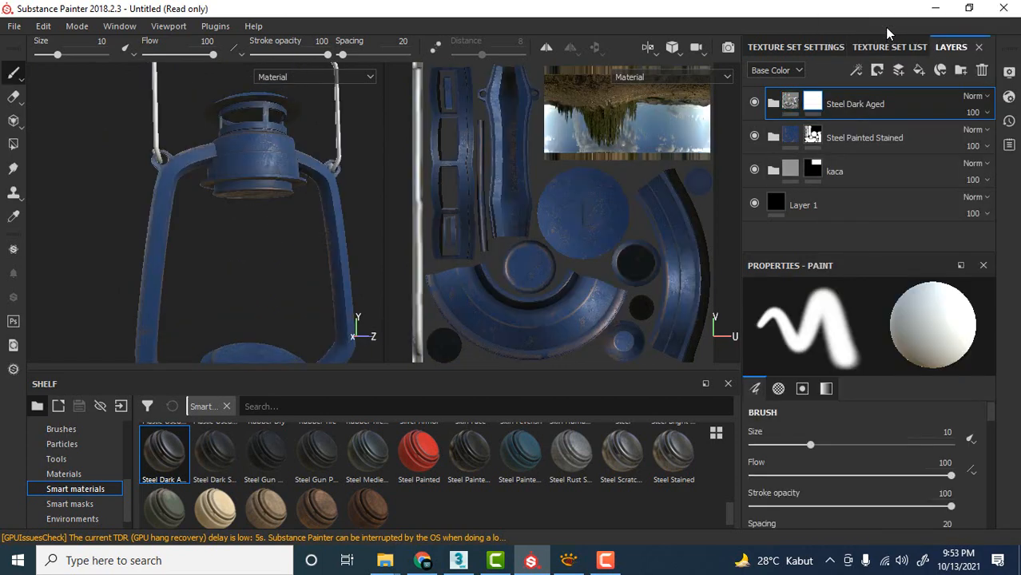
Try to reveal Steel Dark Aged on the lantern's upper cap housing with Polygon Fill in mesh mode.
left_click(14, 144)
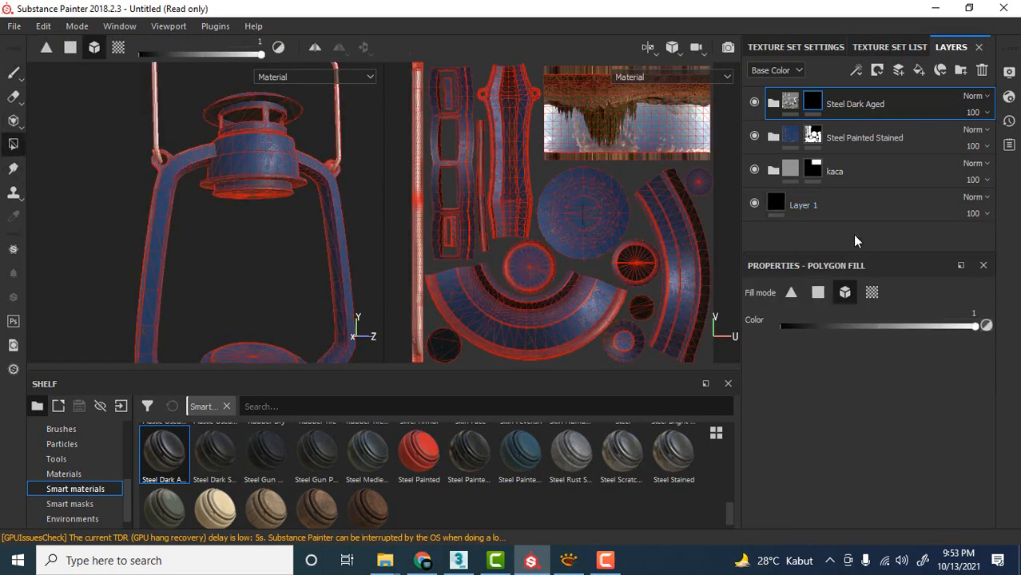
scroll(225, 201, "up", 5)
left_click_drag(257, 266, 235, 274, "alt")
left_click_drag(156, 212, 180, 219, "alt")
left_click_drag(312, 194, 202, 209, "alt")
middle_click_drag(243, 124, 219, 211, "alt")
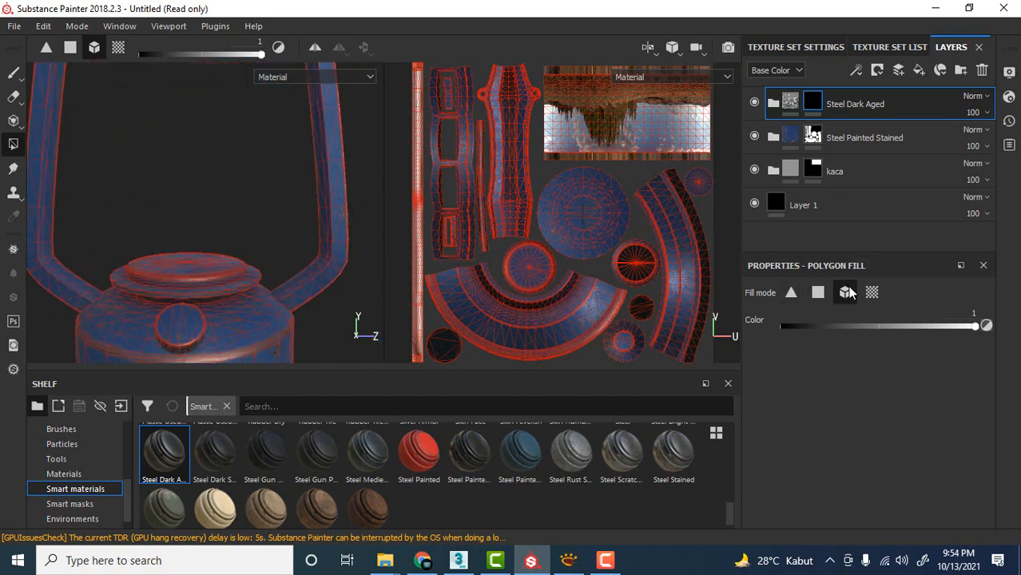
scroll(262, 180, "down", 3)
middle_click_drag(237, 148, 273, 259, "alt")
left_click(240, 175)
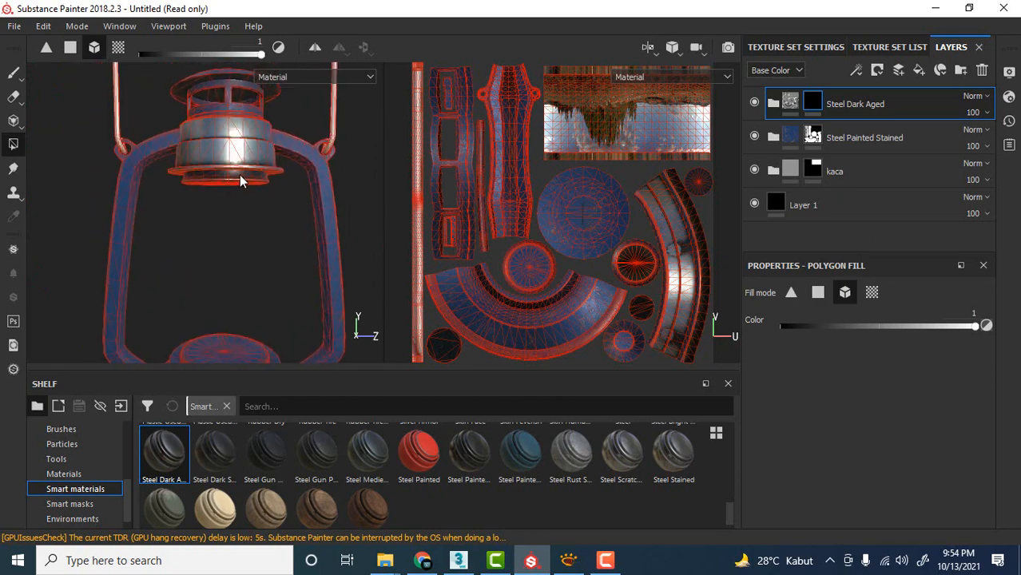
Undo the mesh fill on the upper cap housing.
scroll(221, 123, "up", 5)
left_click_drag(229, 289, 257, 260, "alt")
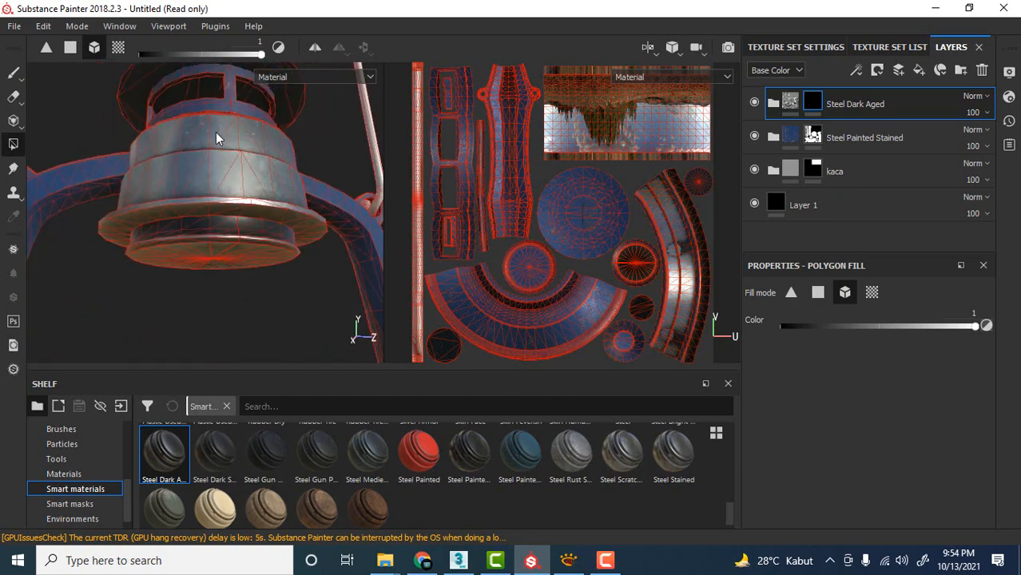
left_click_drag(217, 132, 214, 158, "alt")
key("ctrl+z")
scroll(262, 201, "down", 3)
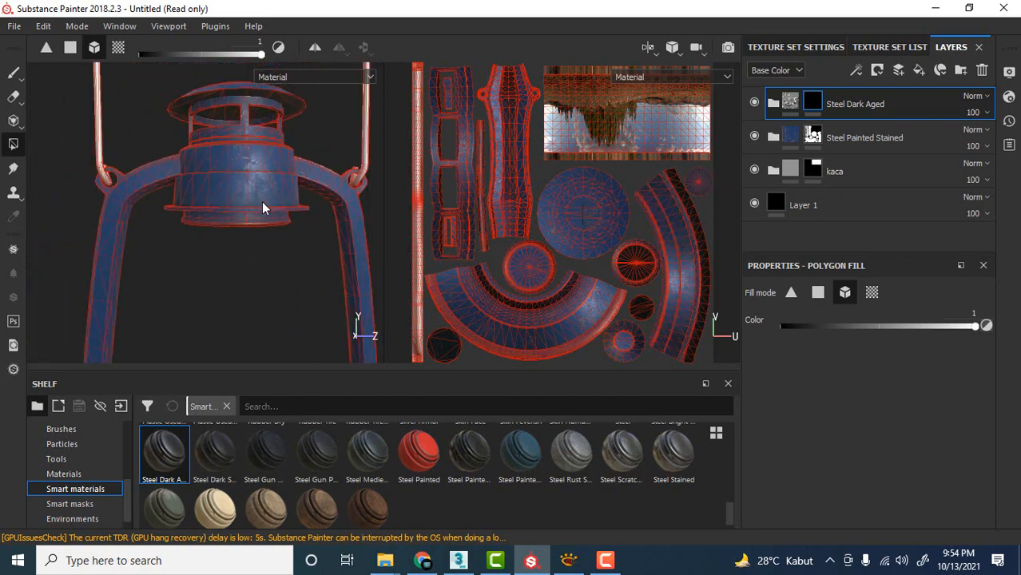
Fill only the narrow ring beneath the upper cap in the Steel Dark Aged mask, using Polygon Fill in quad mode.
scroll(263, 202, "down", 2)
middle_click_drag(269, 252, 257, 230, "alt")
left_click_drag(256, 231, 260, 235, "alt")
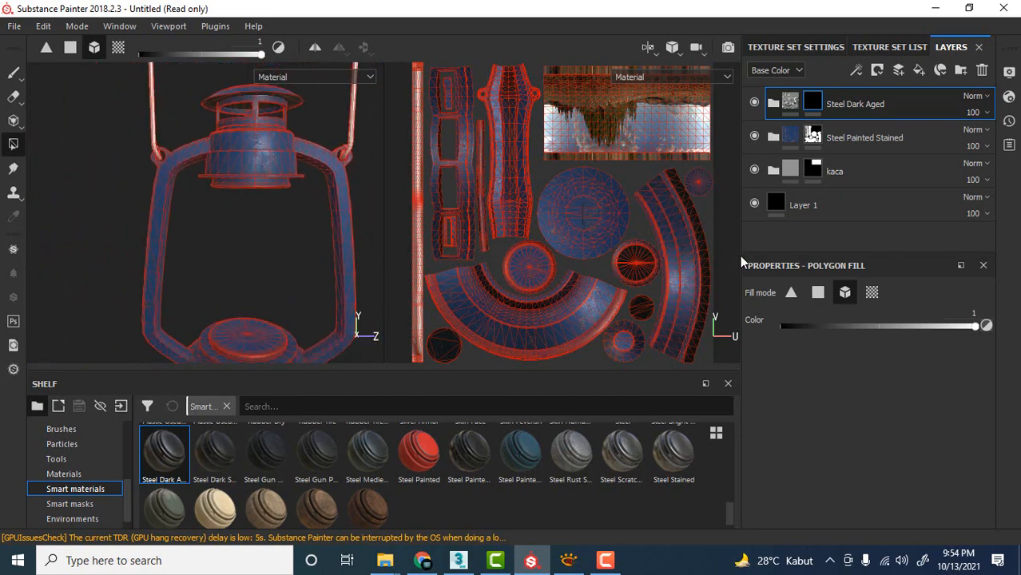
left_click(818, 293)
scroll(266, 198, "up", 5)
left_click_drag(254, 230, 252, 229, "alt")
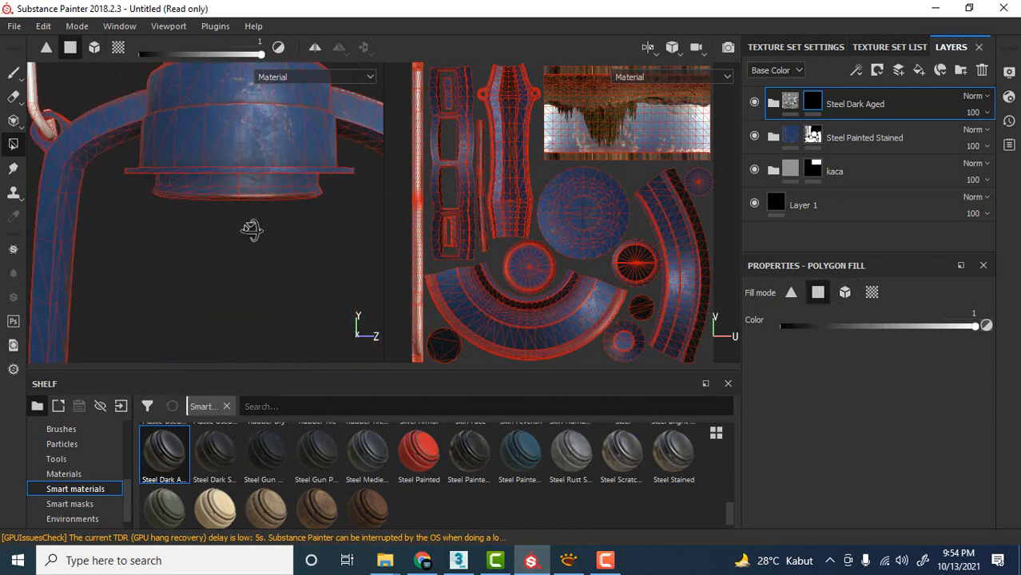
left_click_drag(318, 223, 357, 183)
left_click_drag(229, 245, 420, 231, "alt")
scroll(203, 209, "down", 3)
middle_click_drag(203, 209, 228, 212, "alt")
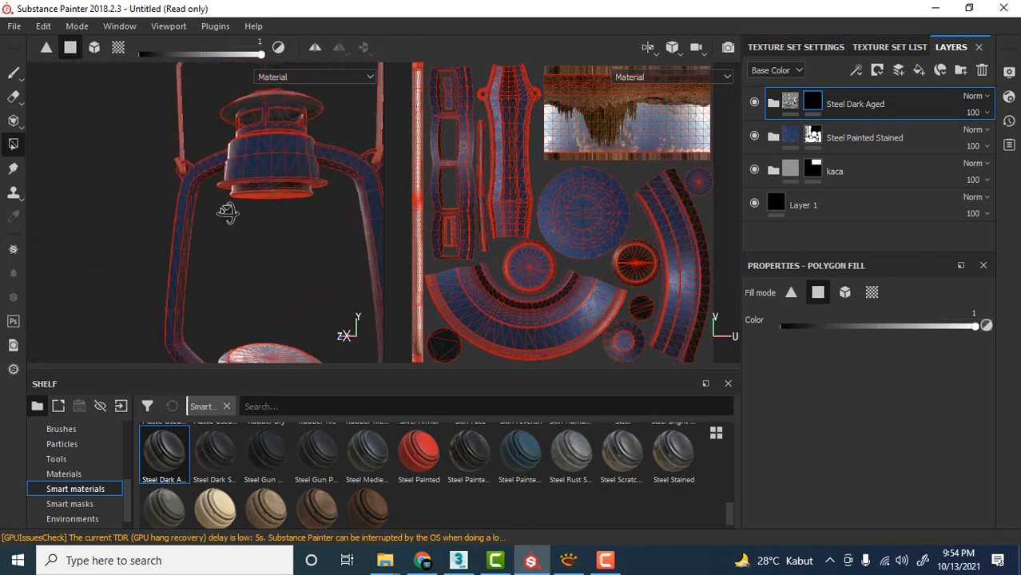
left_click_drag(228, 213, 246, 254, "alt")
scroll(299, 231, "up", 3)
scroll(308, 219, "up", 3)
mouse_move(246, 254)
right_mouse_down("shift")
mouse_move(337, 246)
mouse_move(225, 246)
mouse_move(244, 251)
right_mouse_up("shift")
scroll(238, 239, "up", 3)
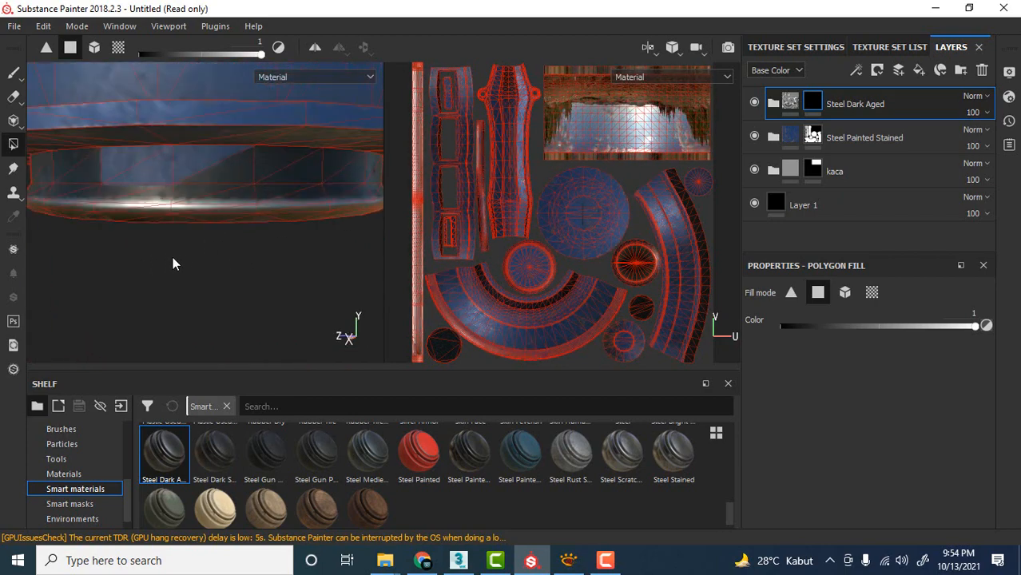
left_click_drag(171, 262, 160, 289, "alt")
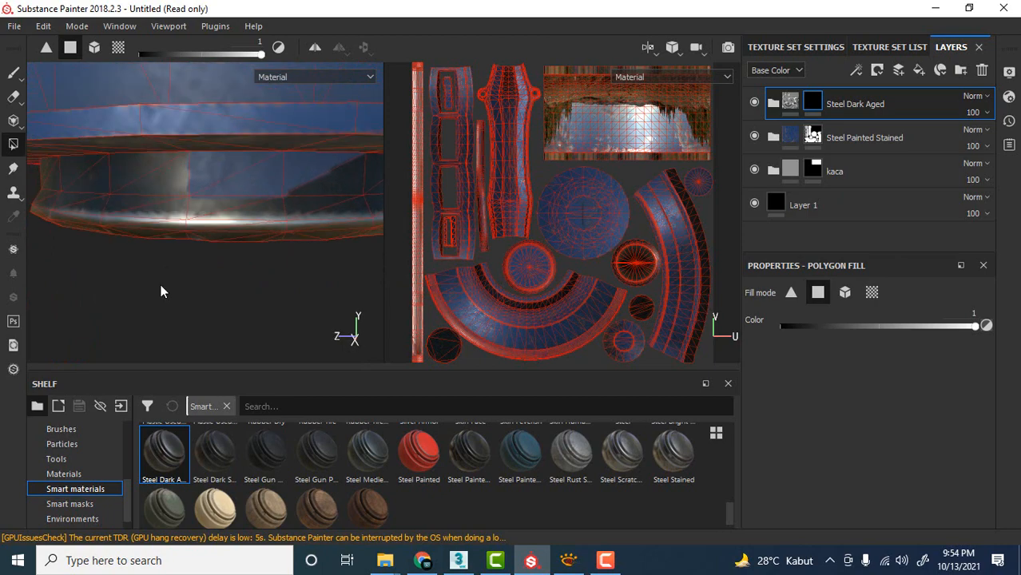
scroll(305, 205, "down", 3)
scroll(305, 203, "down", 6)
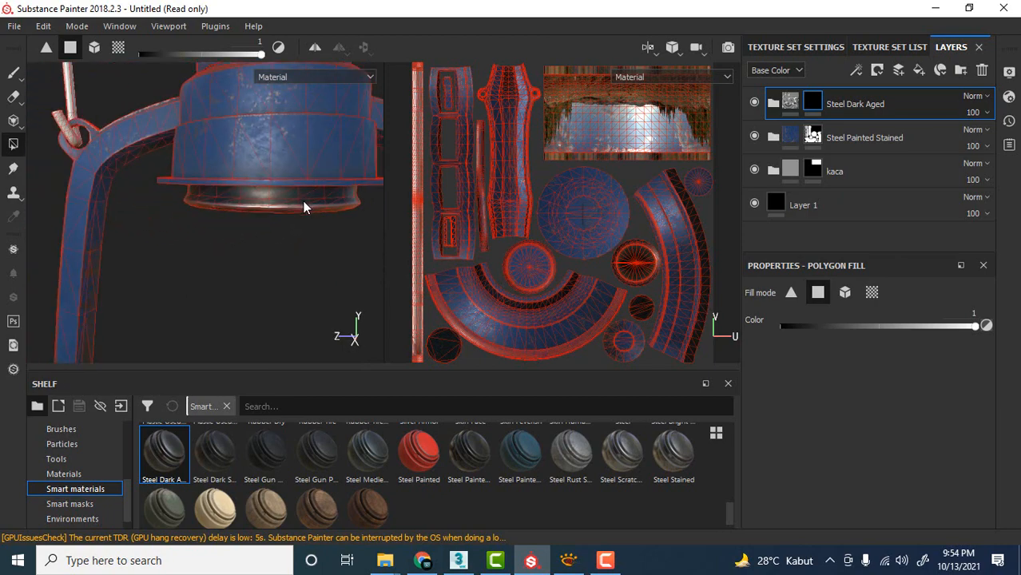
Fill the round collar on top of the lantern's base in the Steel Dark Aged mask, switching Polygon Fill to UV chunk mode.
middle_click_drag(304, 251, 277, 173, "alt")
left_click_drag(277, 173, 279, 177, "alt")
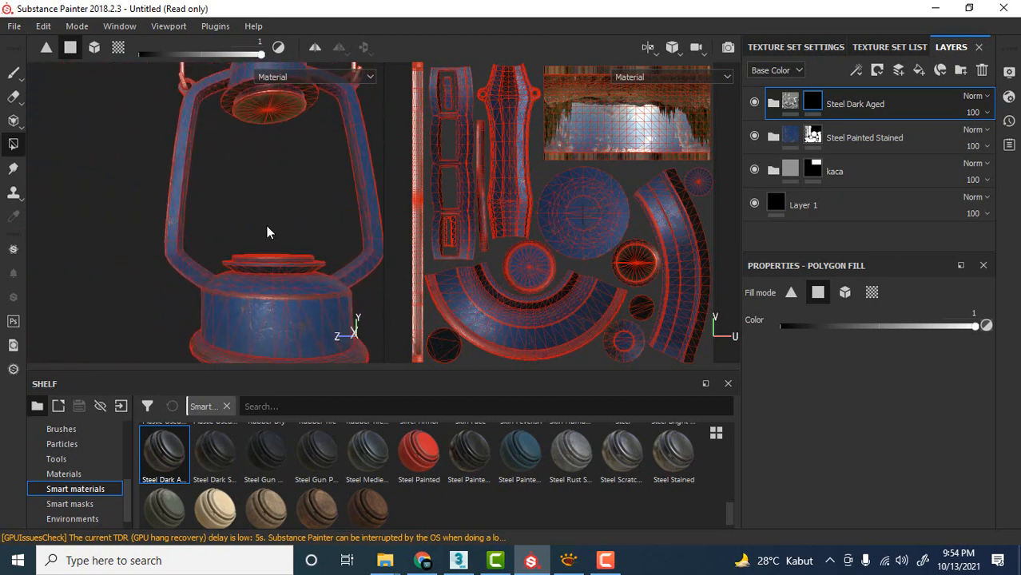
scroll(275, 240, "up", 3)
middle_click_drag(278, 246, 275, 162, "alt")
left_click_drag(275, 162, 285, 148, "alt")
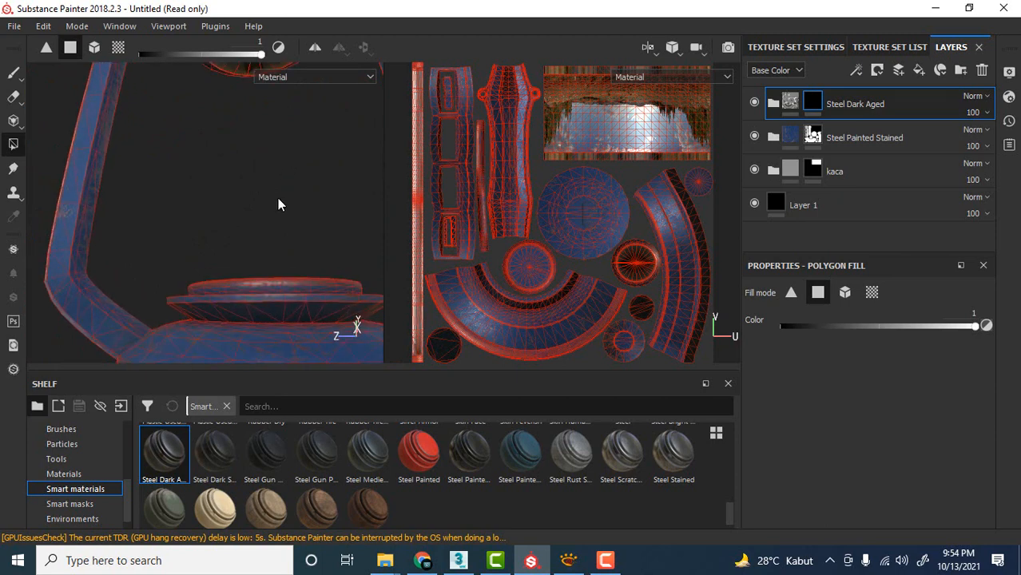
scroll(278, 218, "up", 5)
left_click_drag(280, 218, 283, 183, "alt")
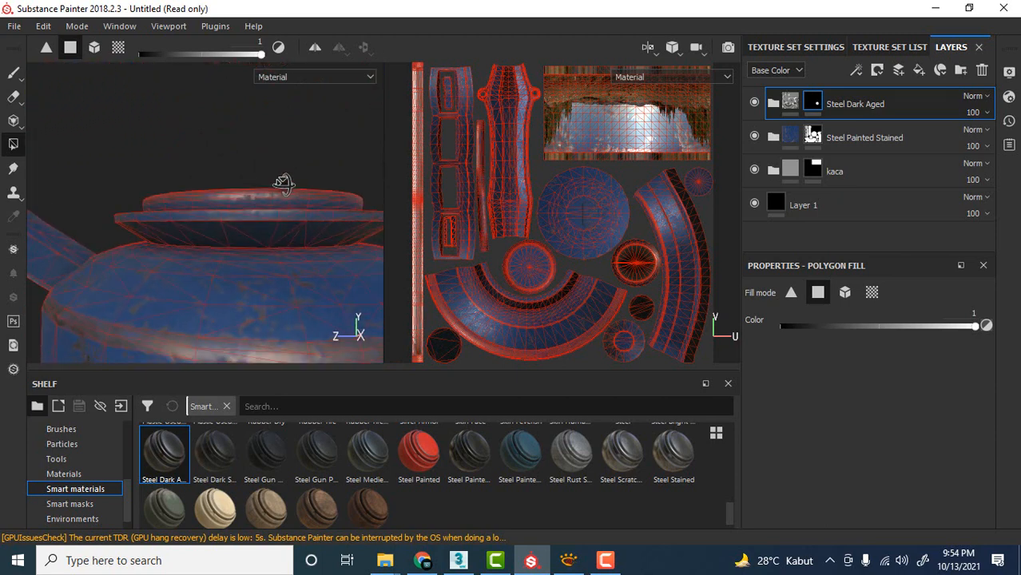
left_click_drag(169, 173, 171, 166, "alt")
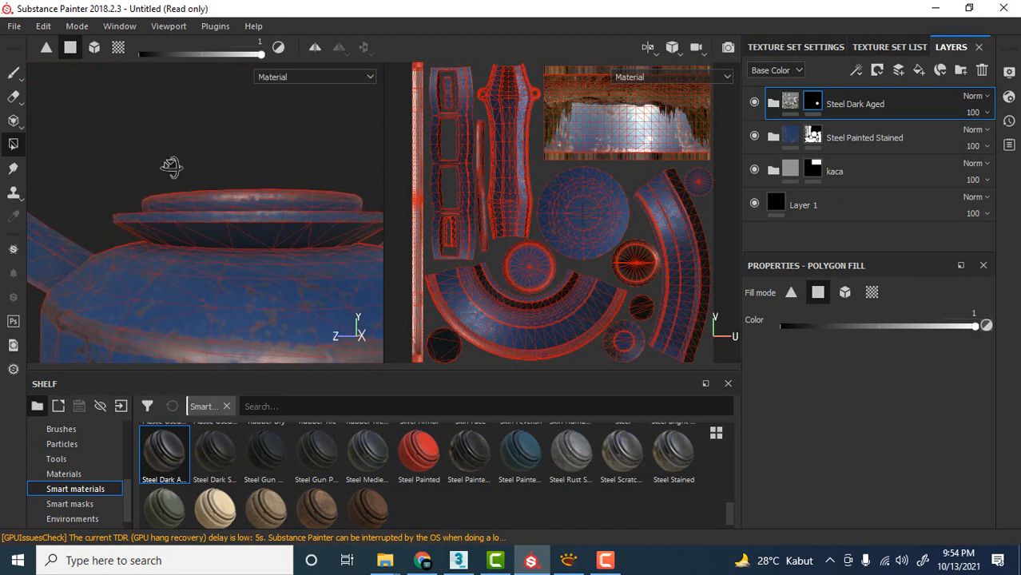
left_click(368, 197)
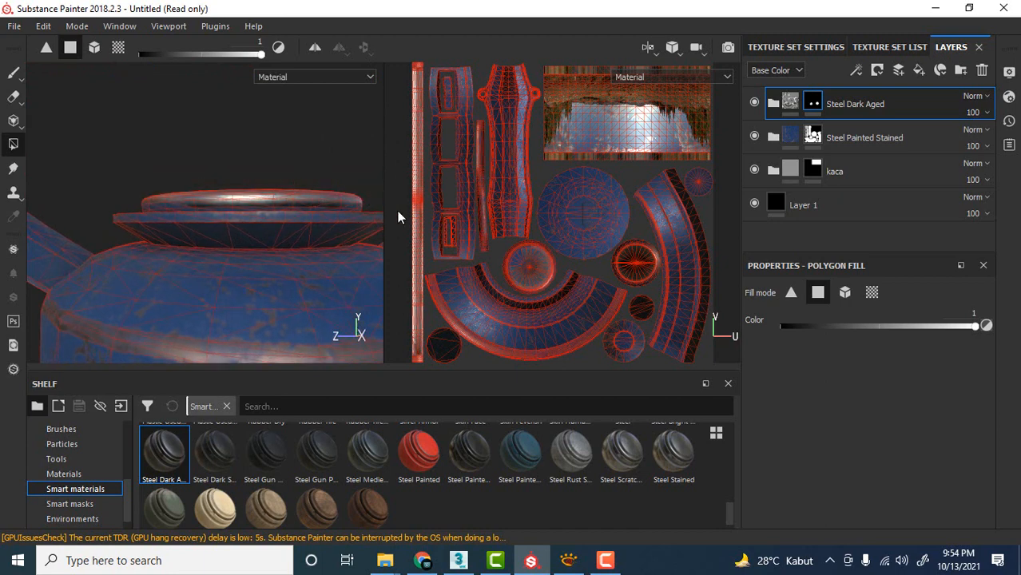
scroll(197, 167, "up", 2)
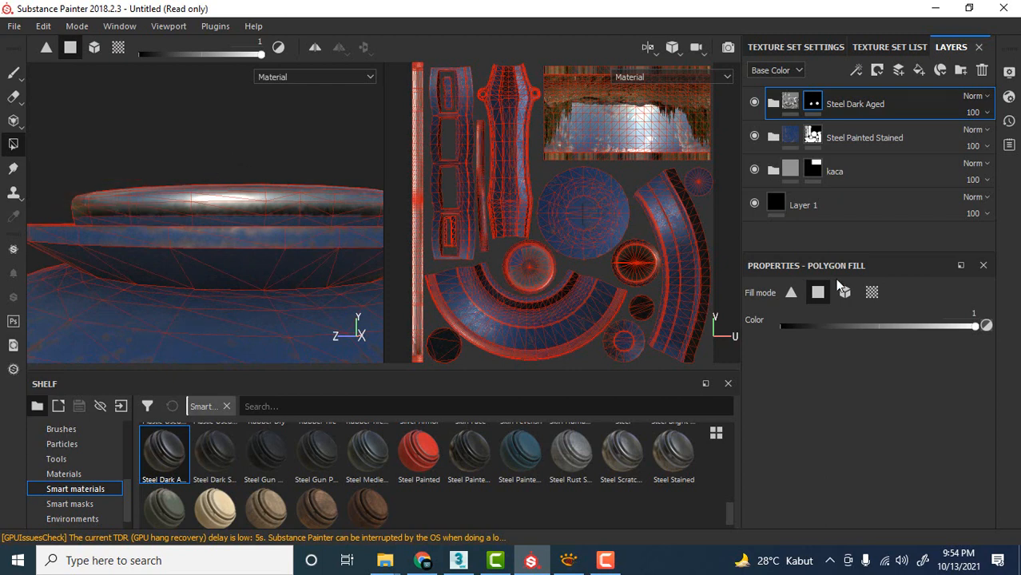
left_click(871, 293)
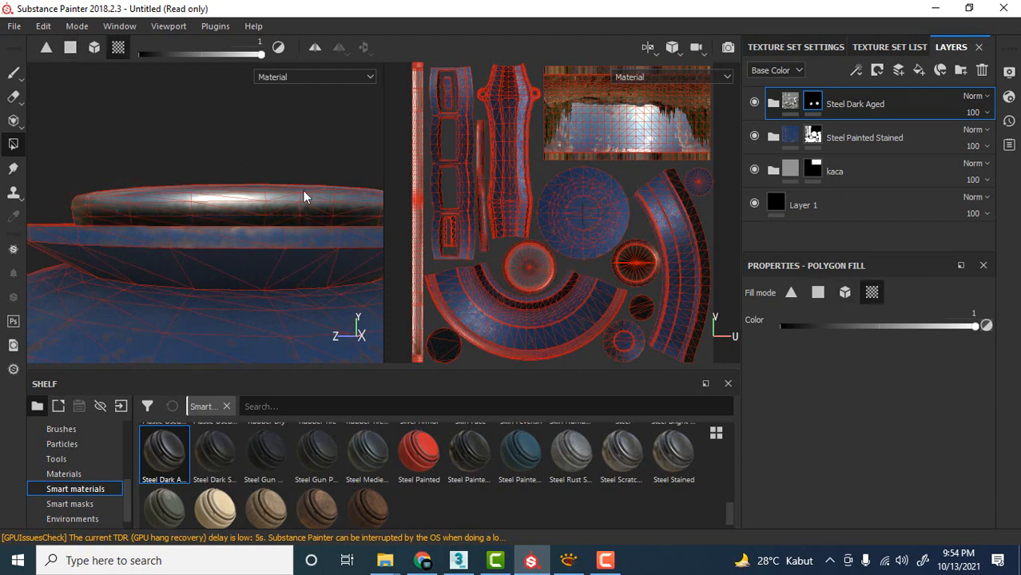
key("1")
Examine the dark steel collars above and below the chimney opening from several angles.
scroll(212, 139, "down", 5)
mouse_move(173, 127)
left_mouse_down("alt")
mouse_move(211, 139)
mouse_move(215, 253)
mouse_move(198, 251)
mouse_move(410, 222)
left_mouse_up("alt")
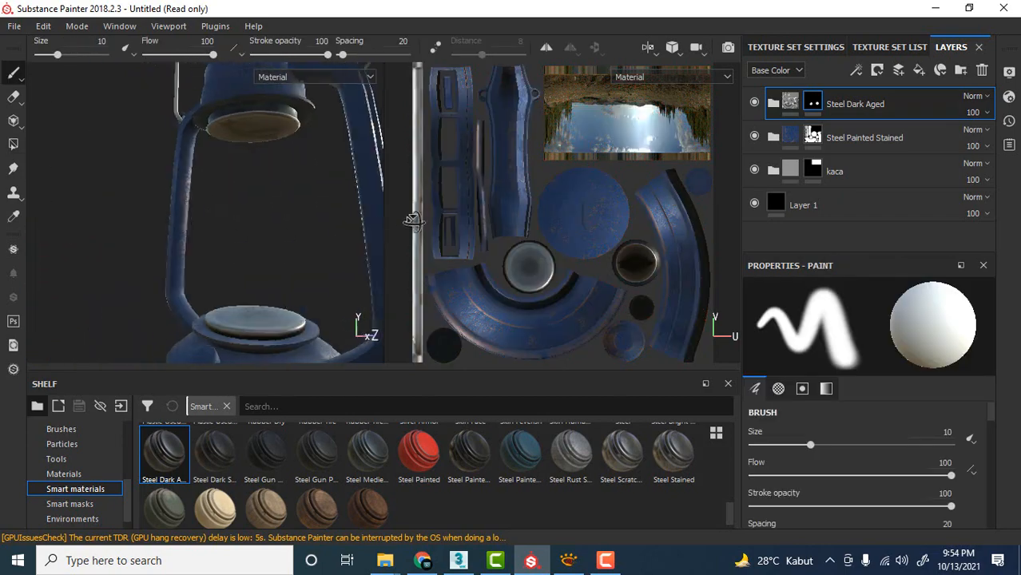
scroll(257, 205, "down", 4)
left_click_drag(257, 206, 274, 240, "alt")
scroll(264, 223, "up", 5)
middle_click_drag(274, 241, 283, 177, "alt")
left_click_drag(285, 219, 295, 262, "alt")
scroll(287, 235, "down", 3)
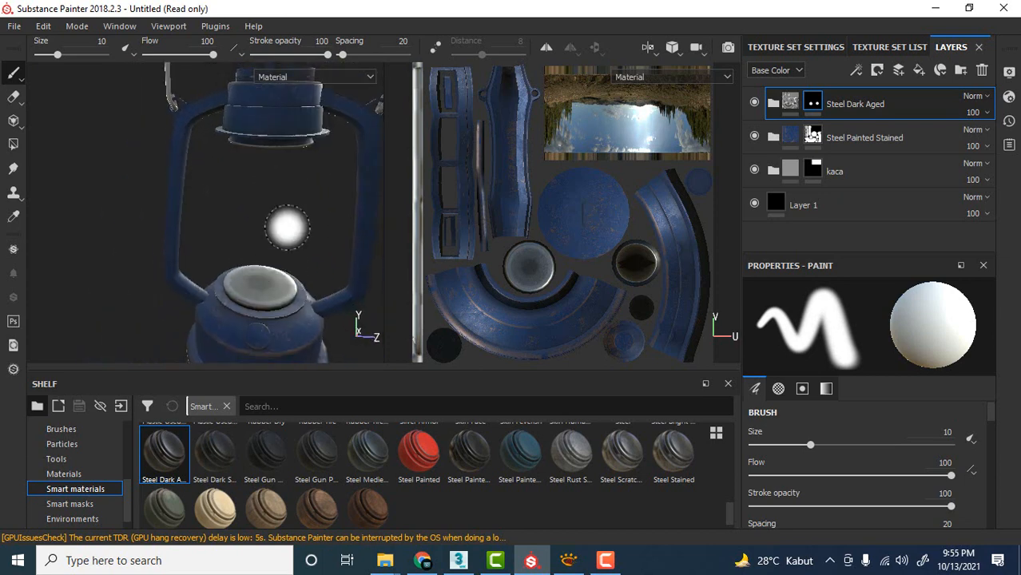
scroll(291, 210, "up", 3)
scroll(295, 212, "down", 3)
left_click_drag(286, 219, 321, 208, "alt")
scroll(321, 212, "down", 3)
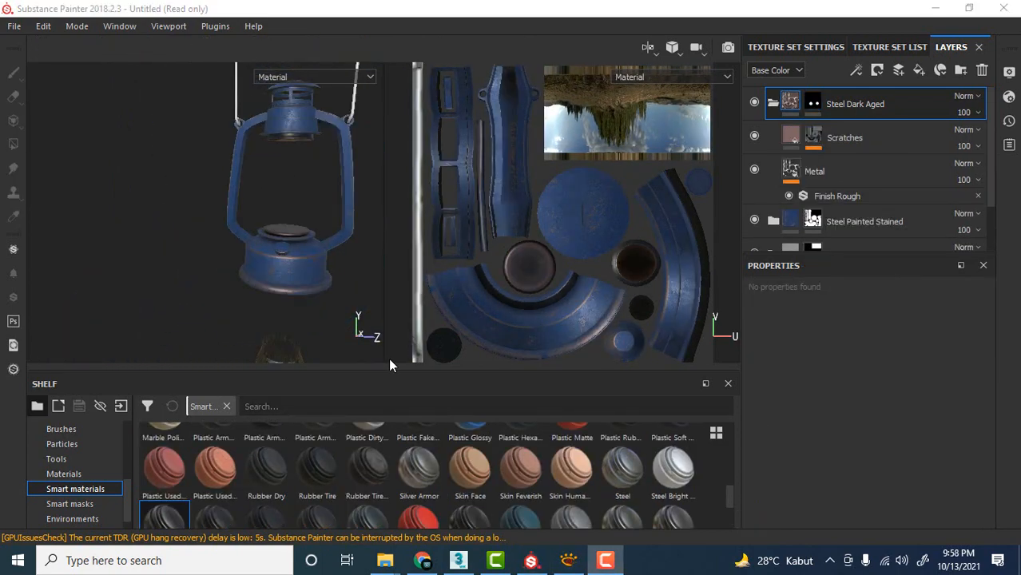
Examine the whole lantern and its wire handle from a distance.
scroll(179, 215, "down", 1)
scroll(177, 211, "up", 2)
scroll(178, 210, "down", 2)
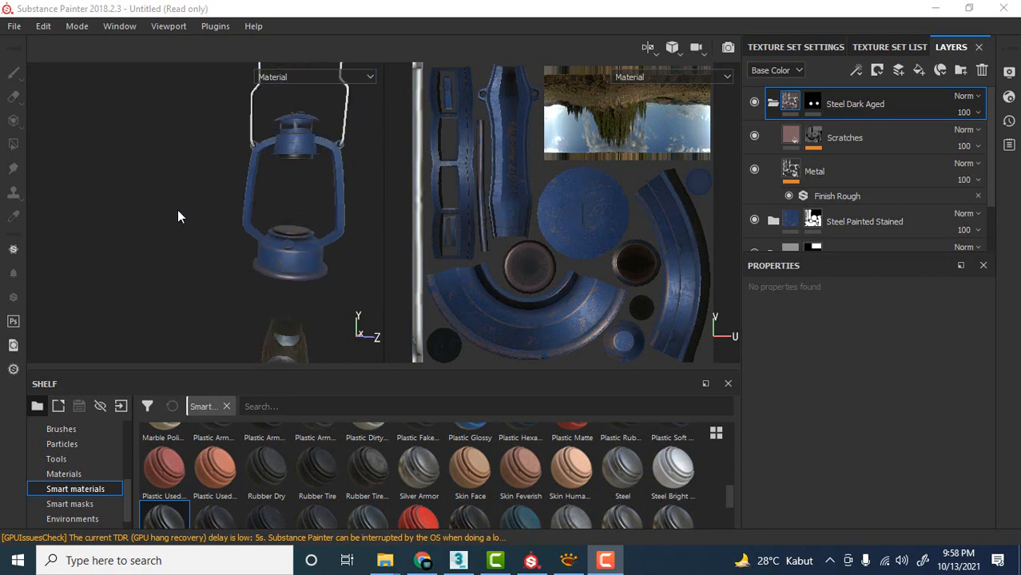
left_click(202, 224)
left_click_drag(208, 229, 227, 224, "alt")
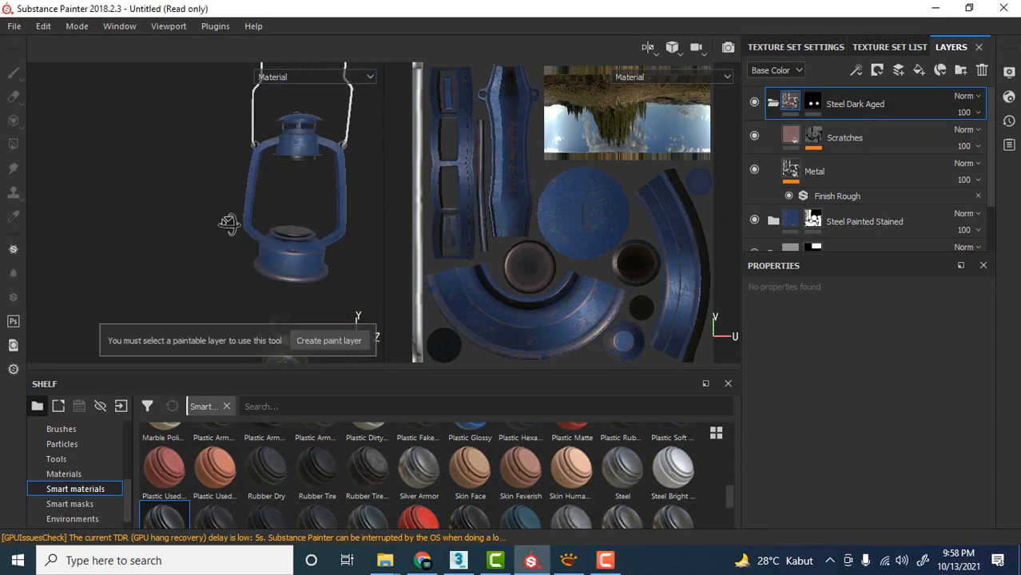
middle_click_drag(246, 192, 228, 254, "alt")
scroll(237, 239, "up", 2)
scroll(237, 239, "down", 3)
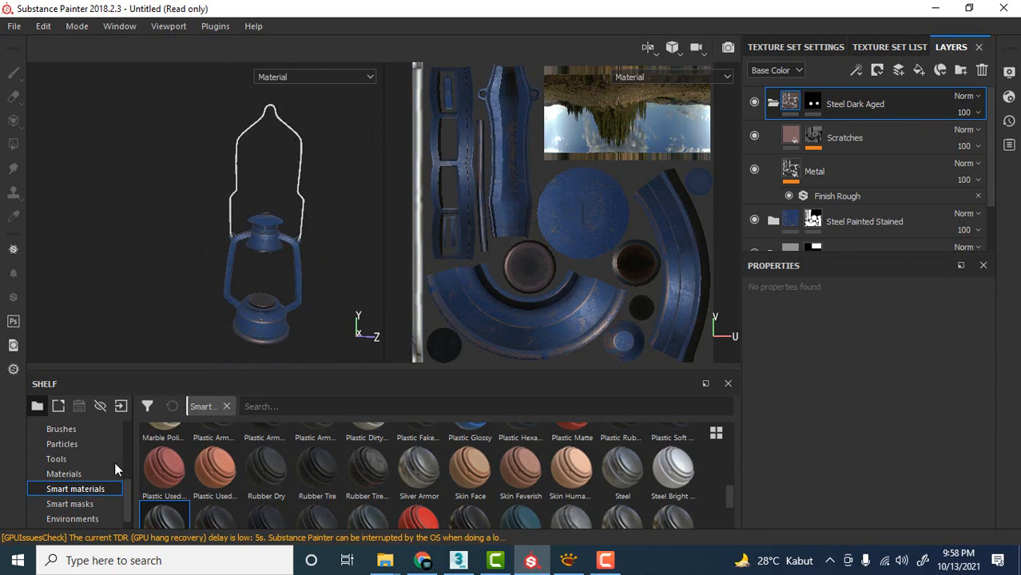
Collapse the Steel Dark Aged folder and add the Steel smart material above it.
left_click(76, 489)
left_click(773, 103)
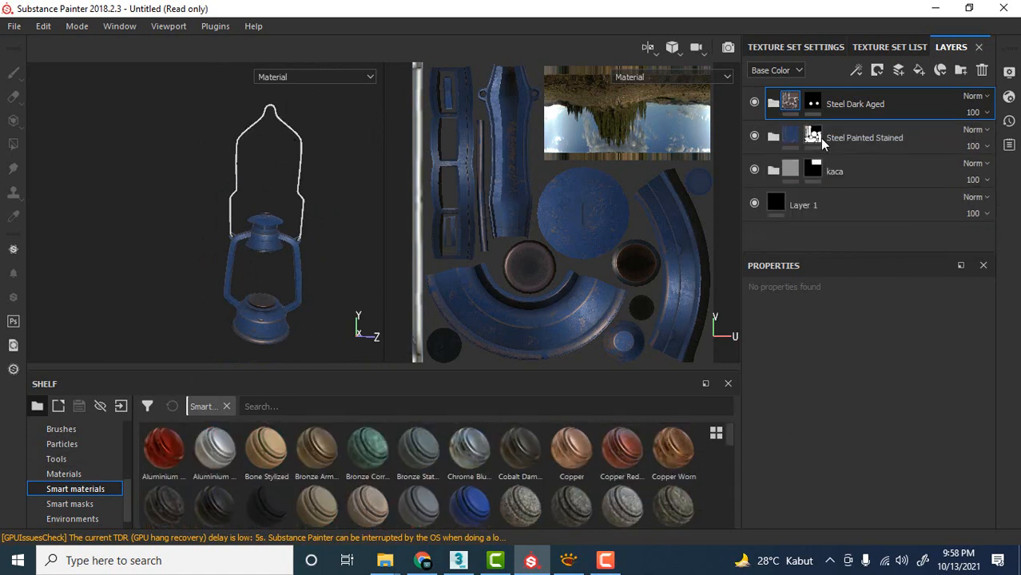
left_click_drag(730, 435, 742, 497)
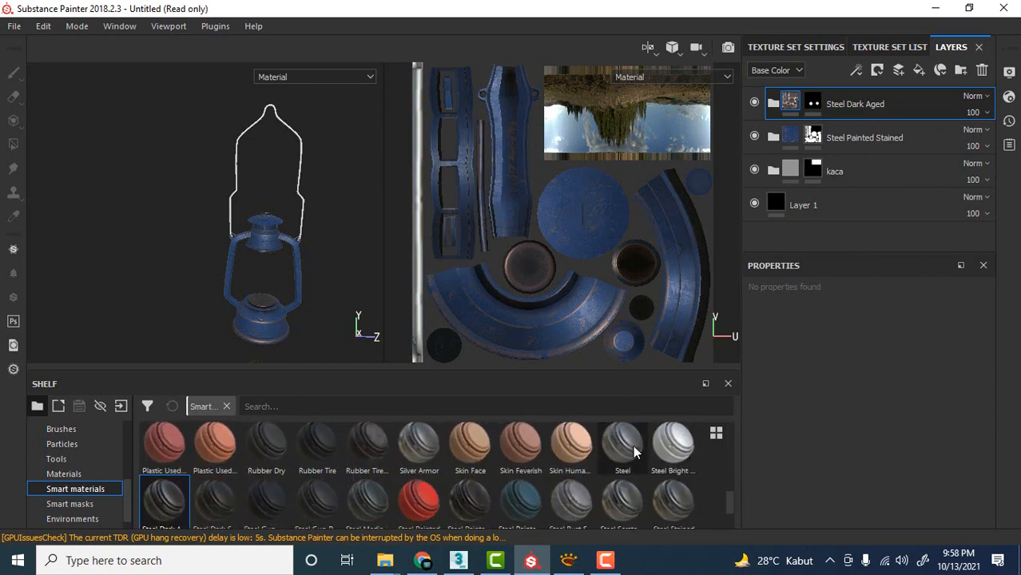
mouse_move(633, 453)
left_click_drag(623, 454, 860, 97)
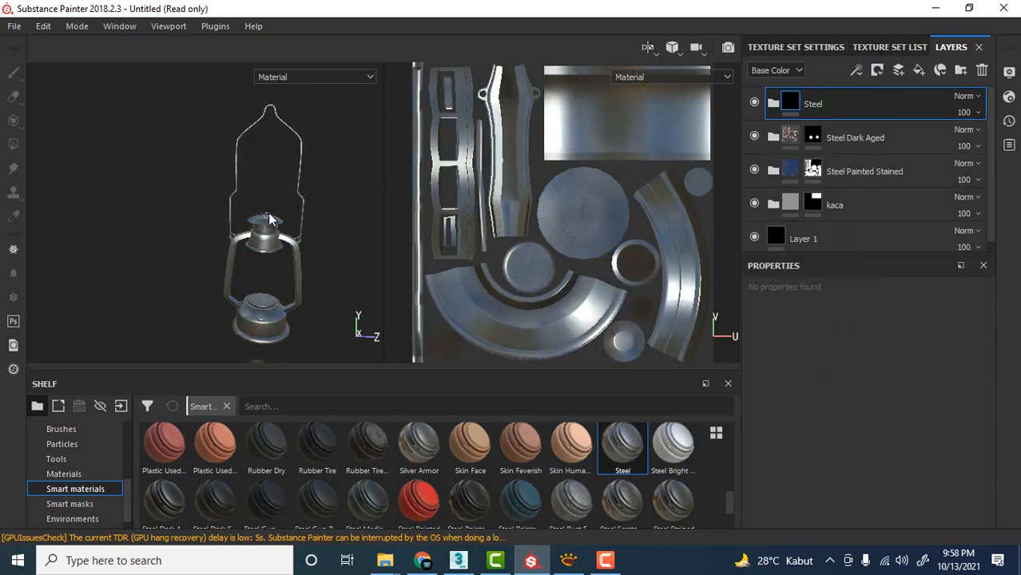
Check the Steel finish on the wire handle and add a black mask to the Steel folder.
scroll(216, 186, "up", 6)
left_click_drag(168, 171, 270, 267, "alt")
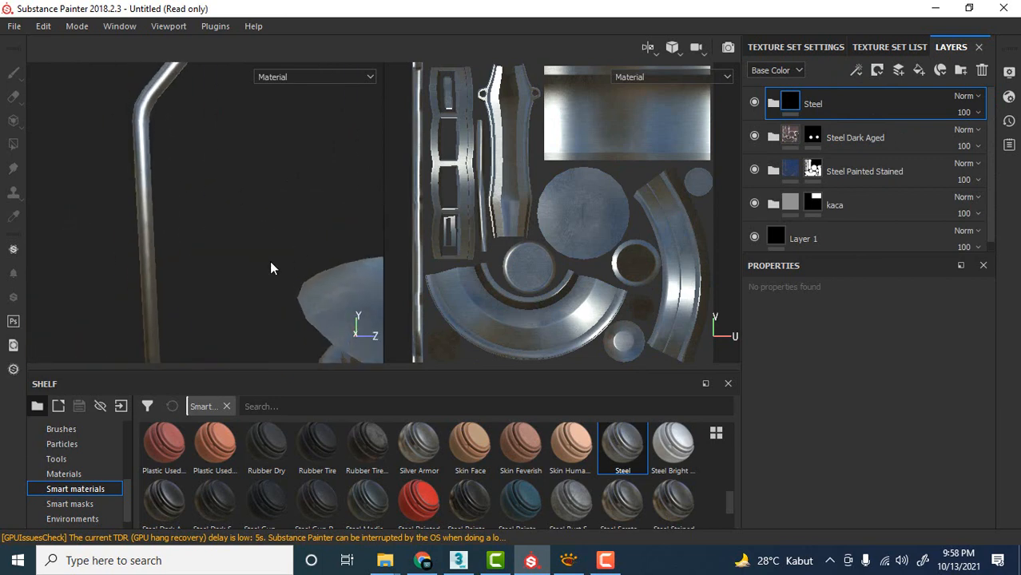
scroll(165, 199, "down", 6)
middle_click_drag(246, 211, 37, 255, "alt")
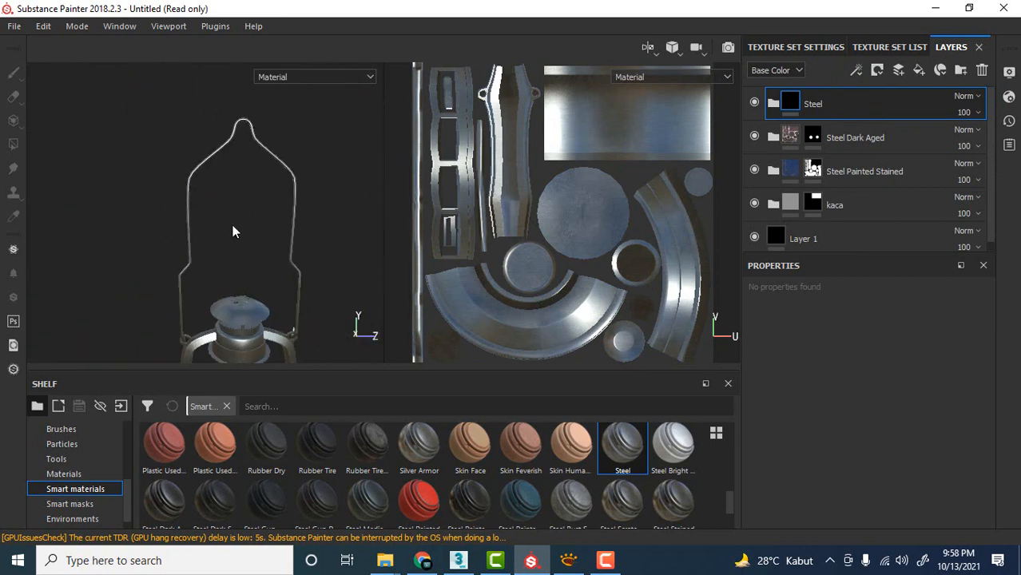
scroll(279, 265, "down", 3)
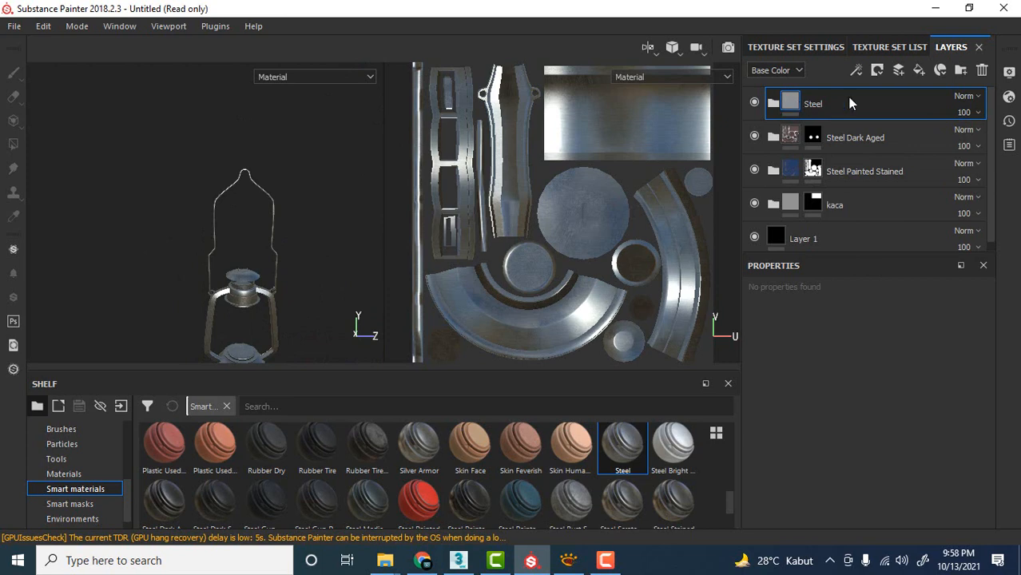
right_click(848, 102)
left_click(879, 28)
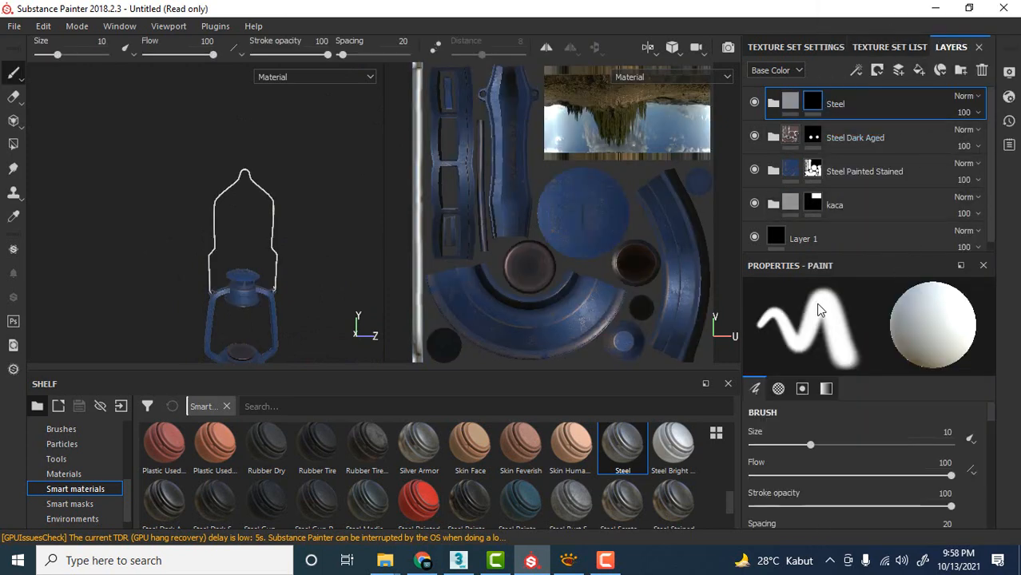
Fill the wire handle in the Steel mask with Polygon Fill in mesh mode, then return to the Paint tool.
left_click(13, 144)
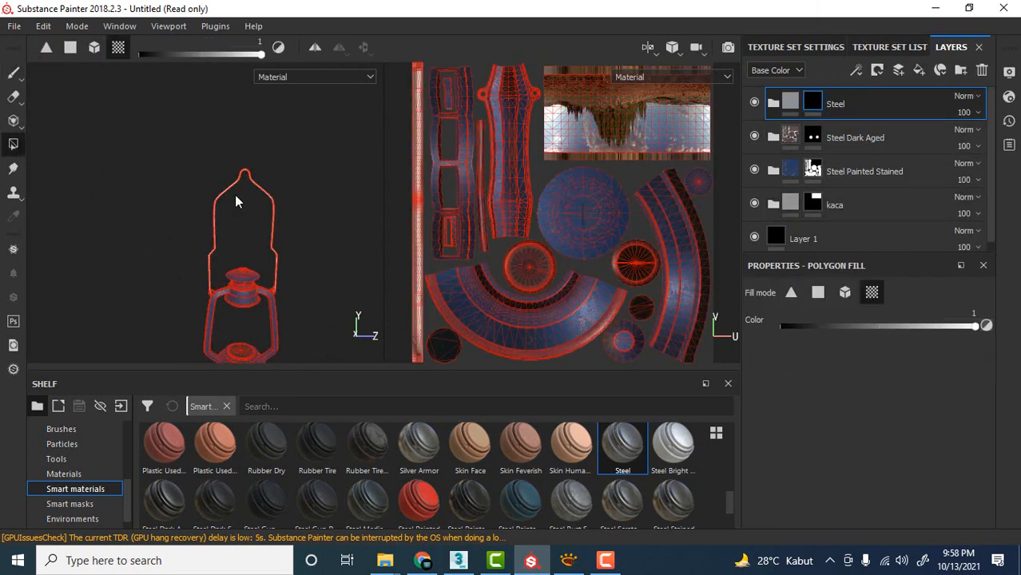
left_click(845, 293)
left_click_drag(164, 157, 309, 242)
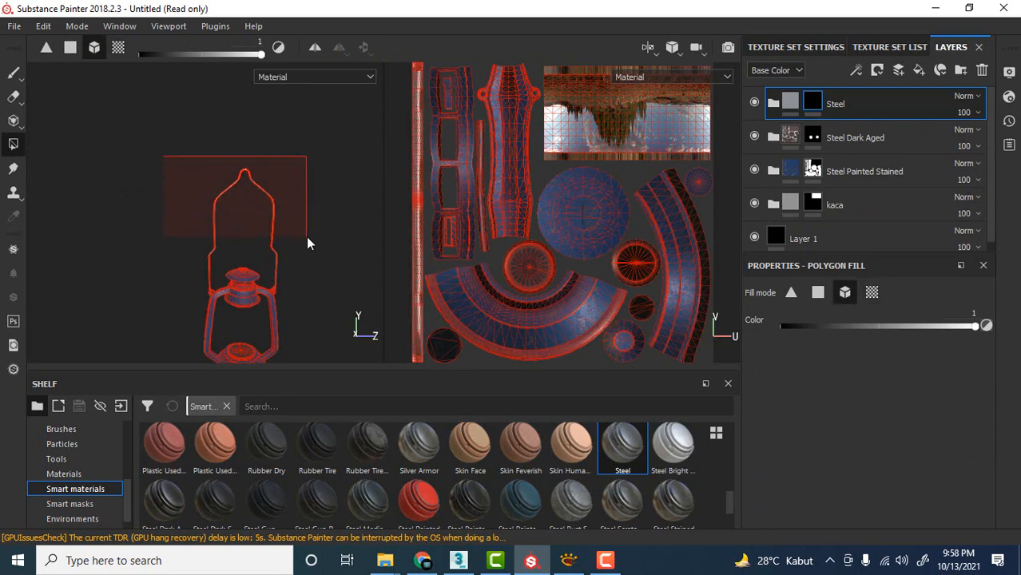
scroll(219, 226, "up", 5)
left_click_drag(108, 129, 245, 189)
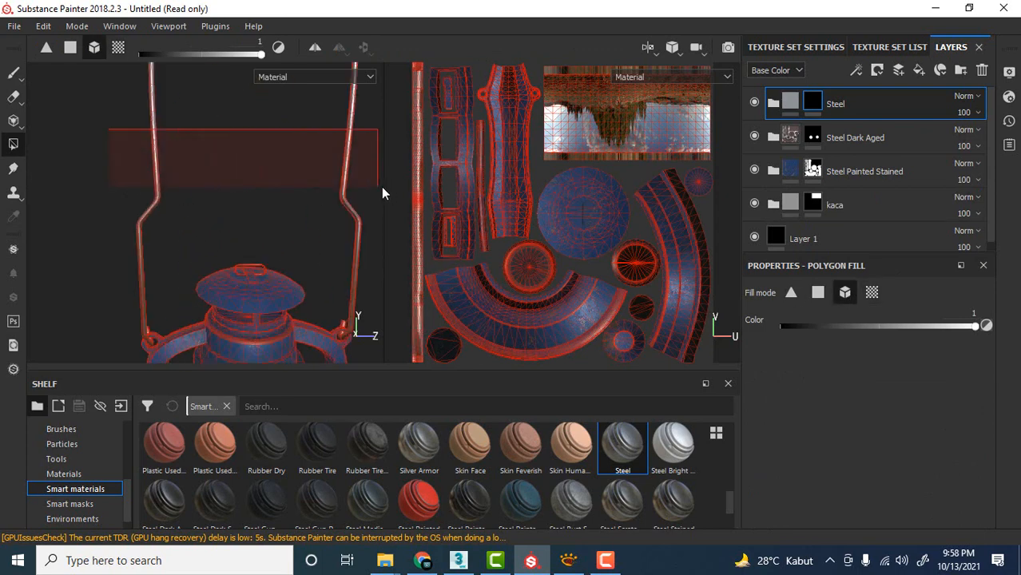
left_click(14, 73)
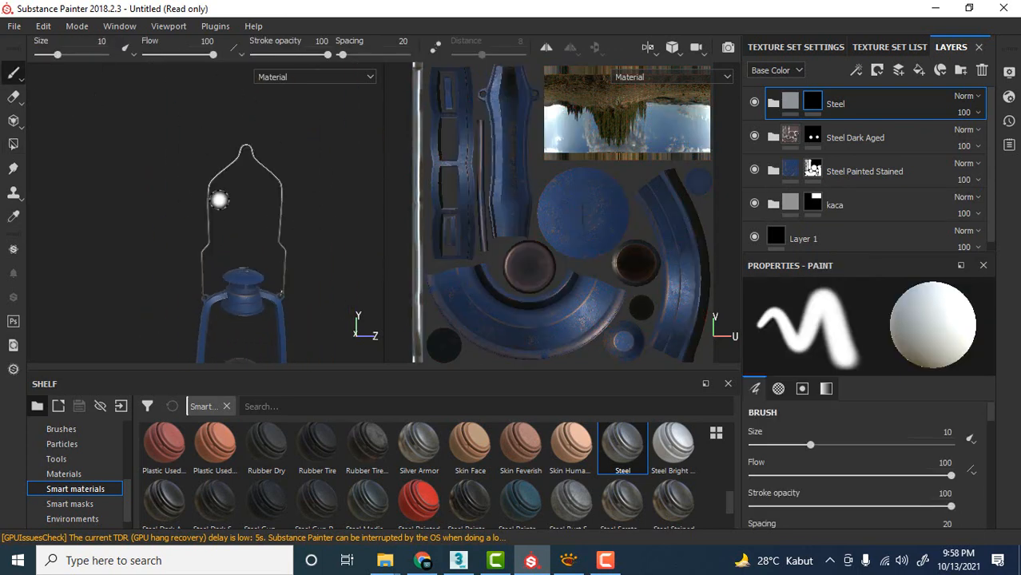
Expand the Steel folder and toggle its Base layer off and on to check its effect on the wire handle.
scroll(233, 257, "up", 4)
middle_click_drag(169, 266, 206, 191, "alt")
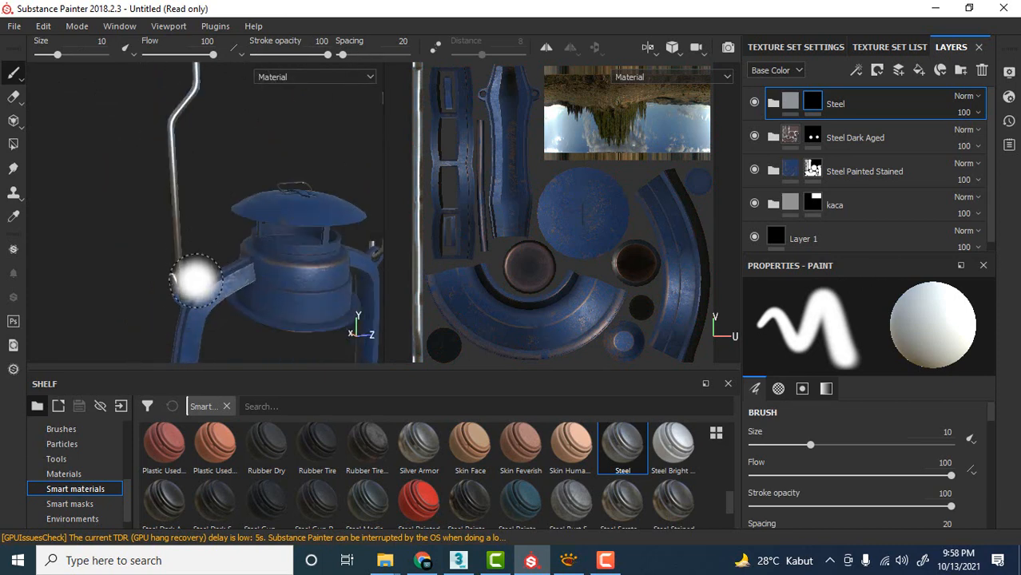
mouse_move(231, 136)
left_mouse_down("alt")
mouse_move(194, 303)
mouse_move(198, 237)
mouse_move(262, 109)
mouse_move(251, 198)
mouse_move(242, 152)
mouse_move(281, 192)
mouse_move(243, 201)
mouse_move(248, 193)
left_mouse_up("alt")
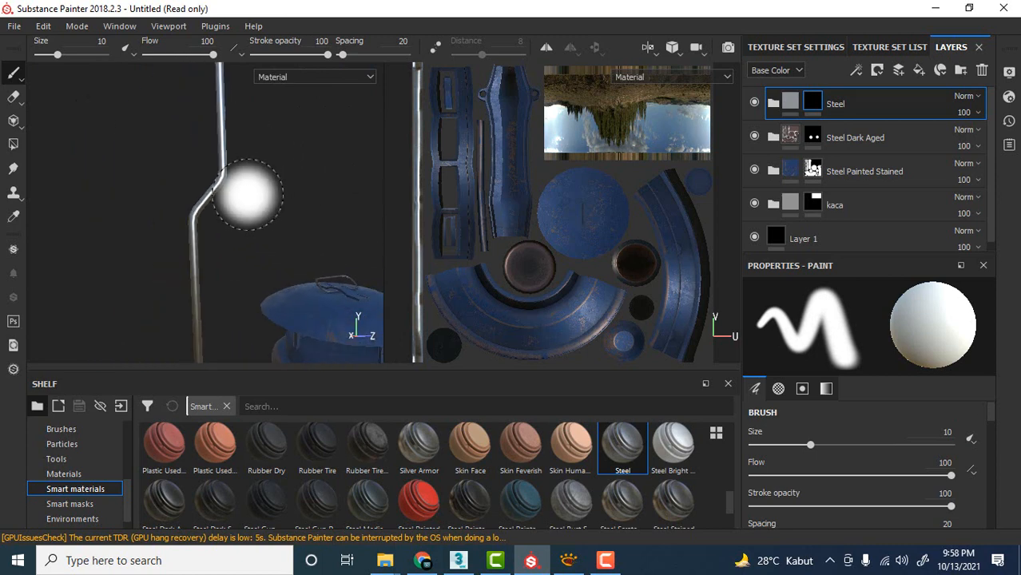
left_click(774, 105)
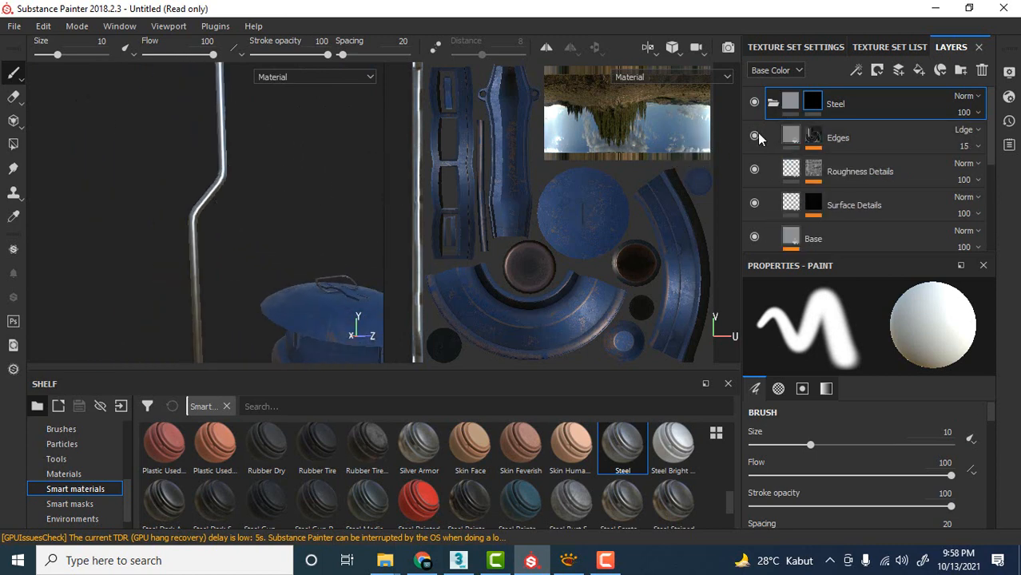
scroll(801, 186, "down", 1)
left_click(756, 191)
left_click(755, 191)
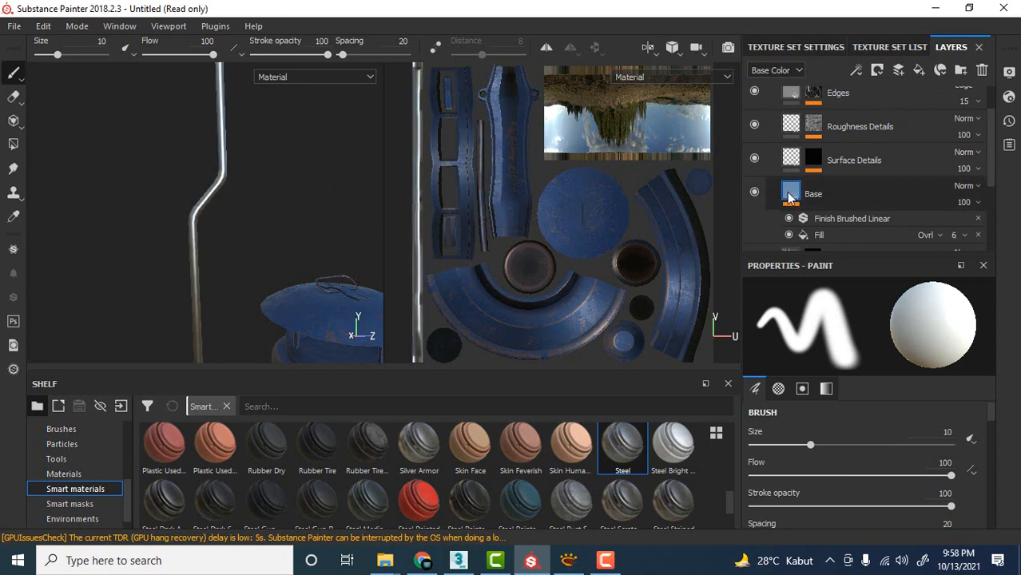
Change the base color of the Steel folder's Base fill layer to a darker grey.
left_click(789, 197)
scroll(833, 395, "up", 5)
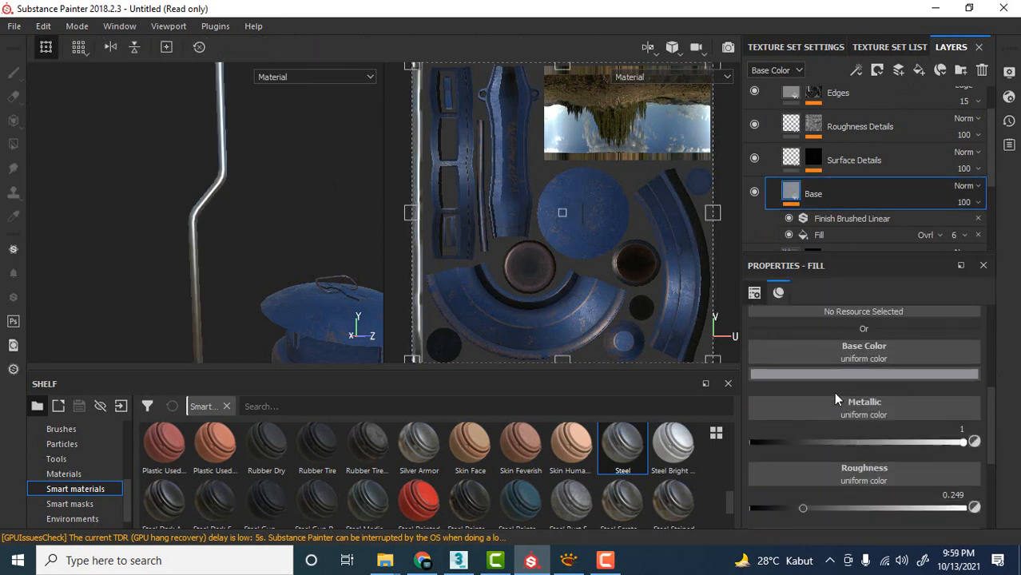
scroll(835, 393, "up", 3)
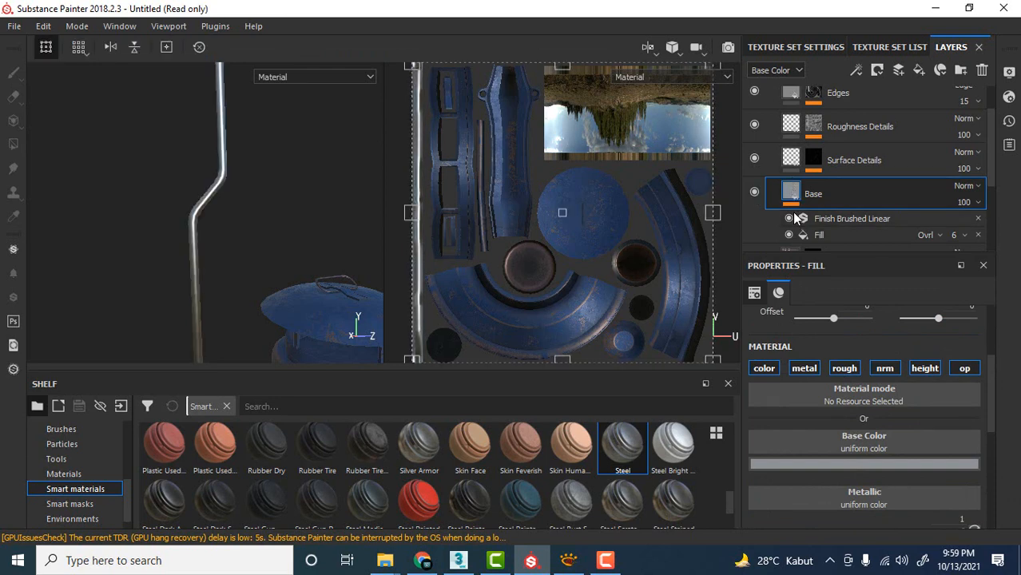
left_click(833, 464)
mouse_move(830, 391)
left_mouse_down()
mouse_move(821, 405)
mouse_move(815, 389)
left_mouse_up()
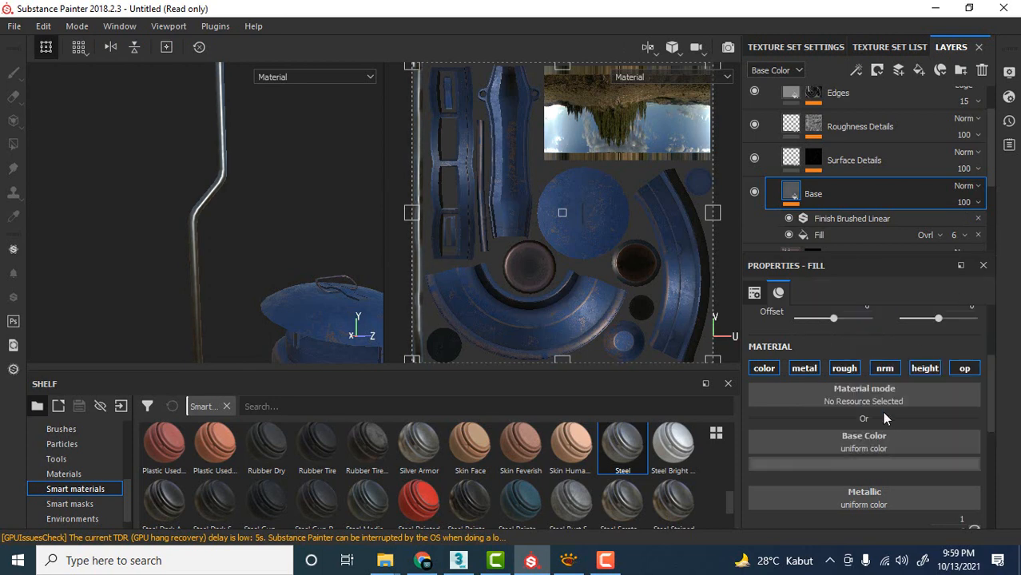
Raise the Base layer's roughness to about 0.49 for a duller wire handle.
scroll(861, 464, "up", 2)
scroll(861, 464, "down", 4)
scroll(861, 471, "down", 1)
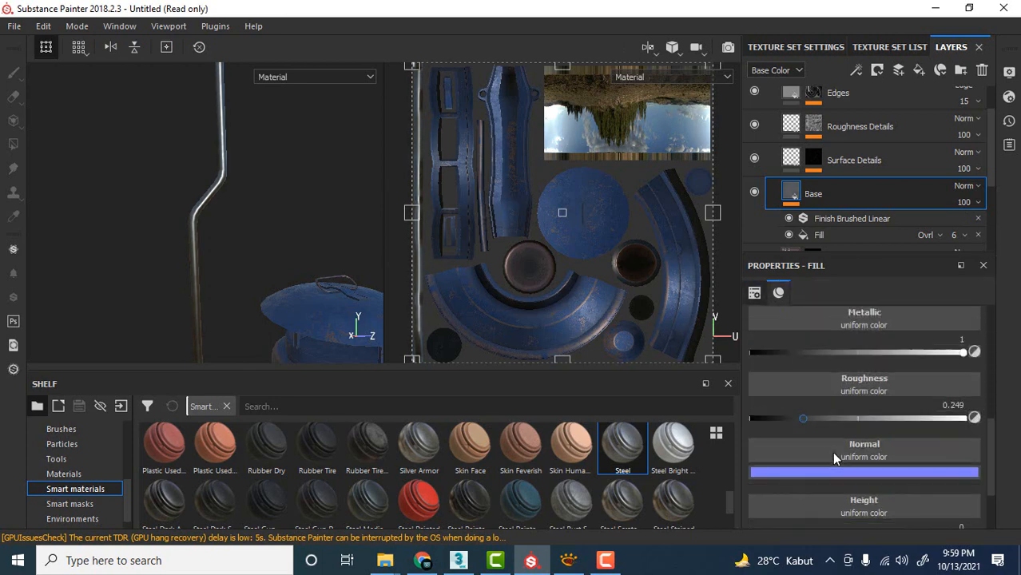
scroll(833, 453, "up", 1)
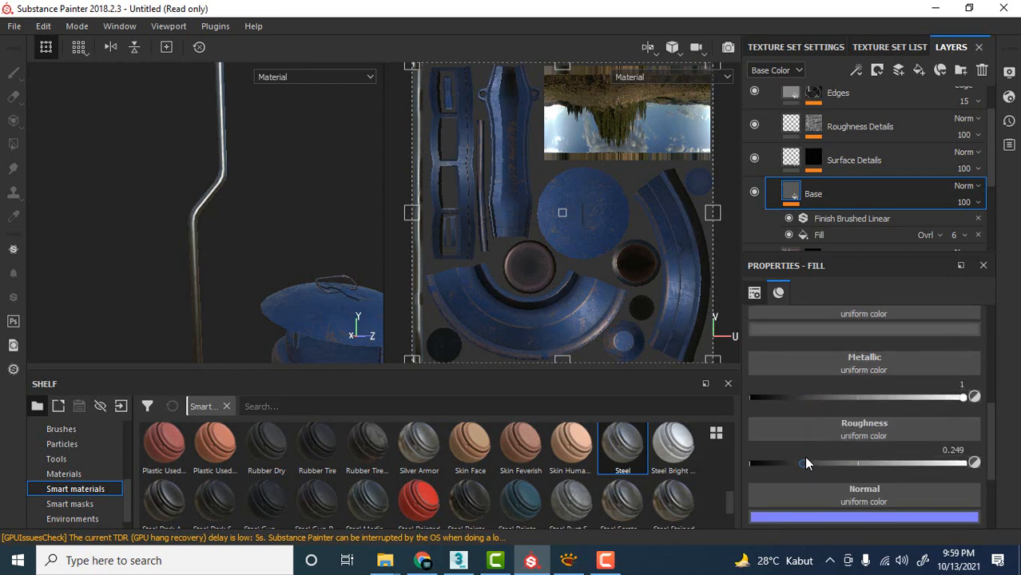
mouse_move(804, 461)
left_mouse_down()
mouse_move(818, 471)
mouse_move(883, 469)
mouse_move(806, 473)
mouse_move(848, 474)
left_mouse_up()
key("f")
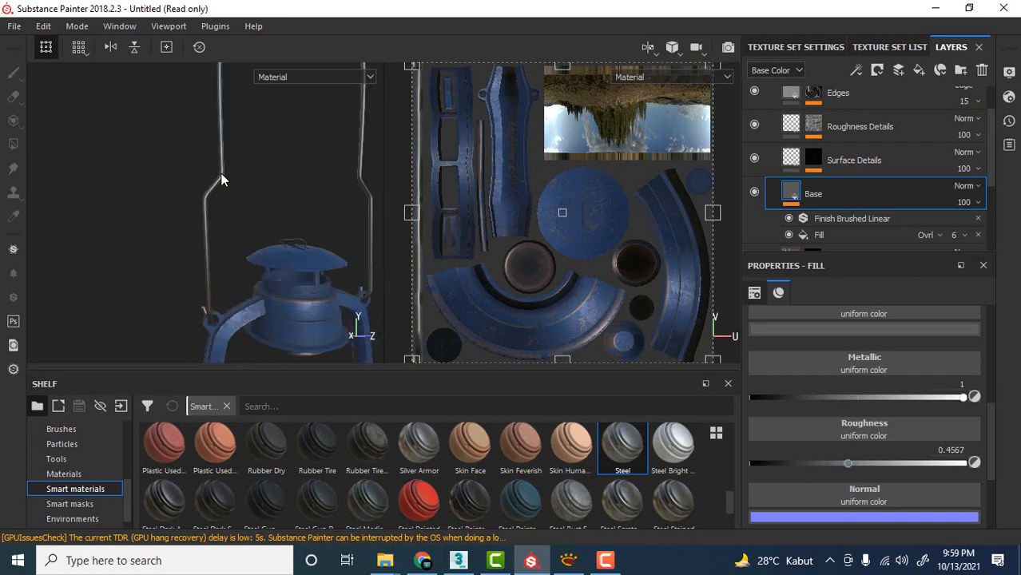
right_click_drag(221, 172, 251, 216, "alt")
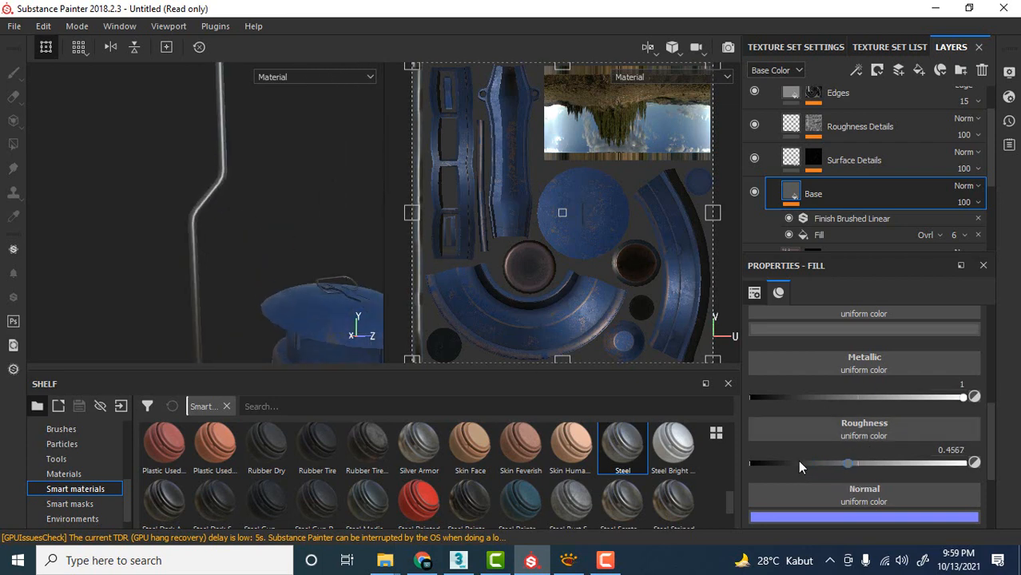
left_click_drag(845, 466, 856, 467)
Examine the wire handle's finish and the small wire loop on the lantern's lid from several angles.
scroll(214, 157, "down", 5)
left_click_drag(214, 157, 317, 162, "alt")
middle_click_drag(317, 162, 288, 141, "alt")
scroll(291, 220, "down", 3)
left_click_drag(288, 141, 333, 189, "alt")
scroll(251, 199, "up", 5)
scroll(255, 197, "up", 5)
scroll(291, 193, "down", 4)
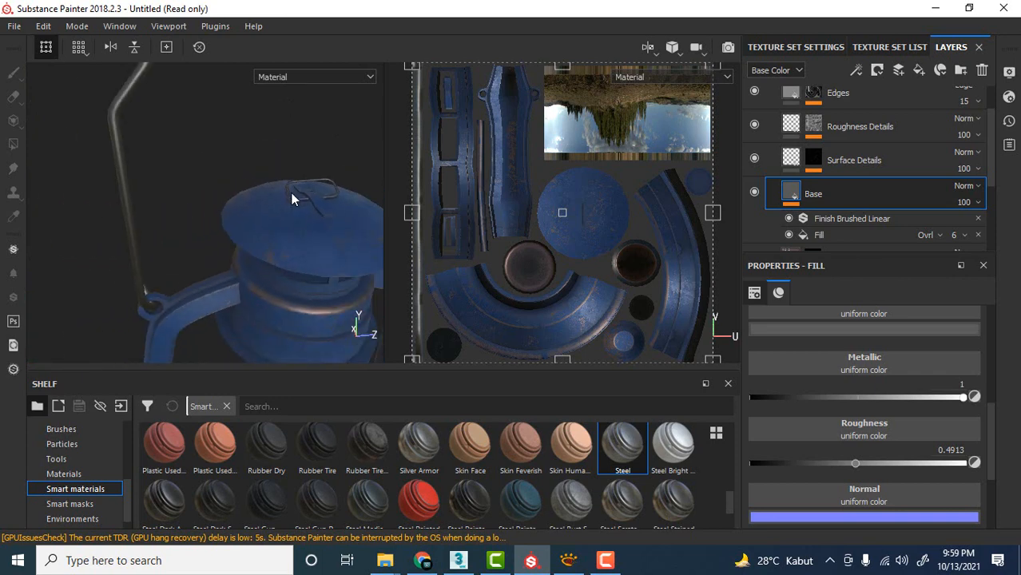
Collapse the Steel folder, select its mask and activate Polygon Fill in mesh mode for the wire loop on the lid.
scroll(759, 176, "up", 2)
left_click(772, 106)
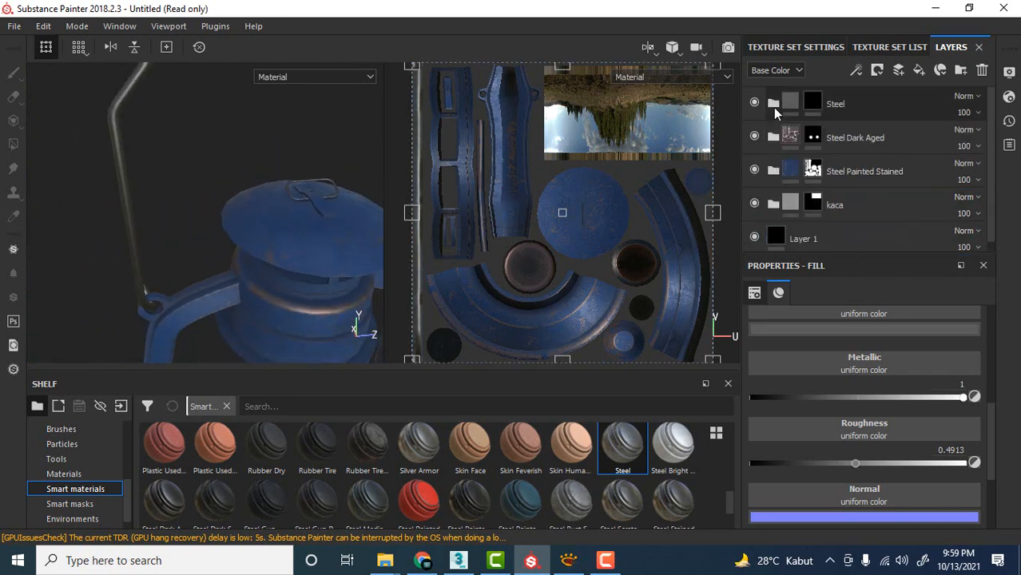
scroll(255, 173, "down", 2)
left_click_drag(247, 171, 223, 218, "alt")
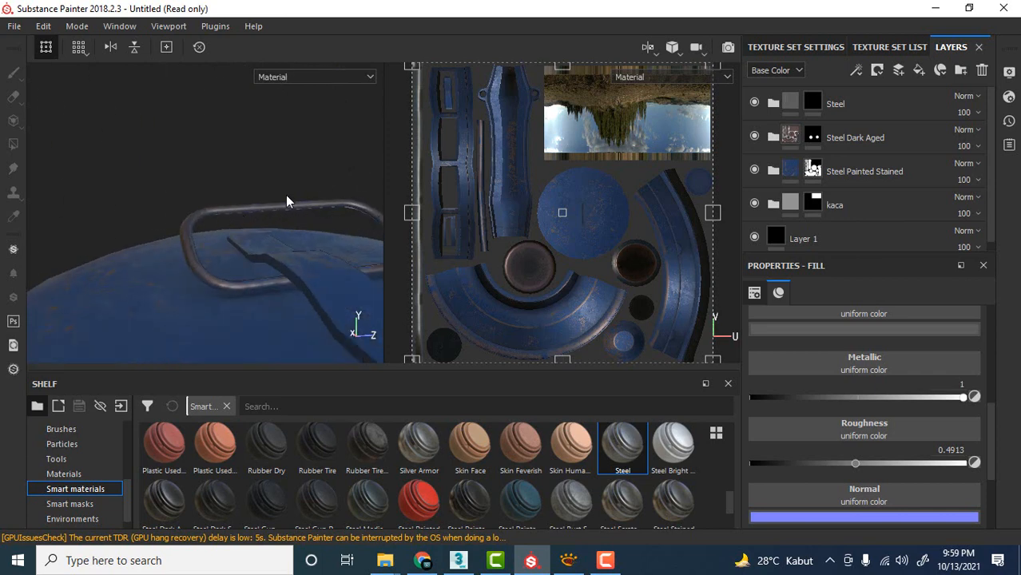
left_click(816, 104)
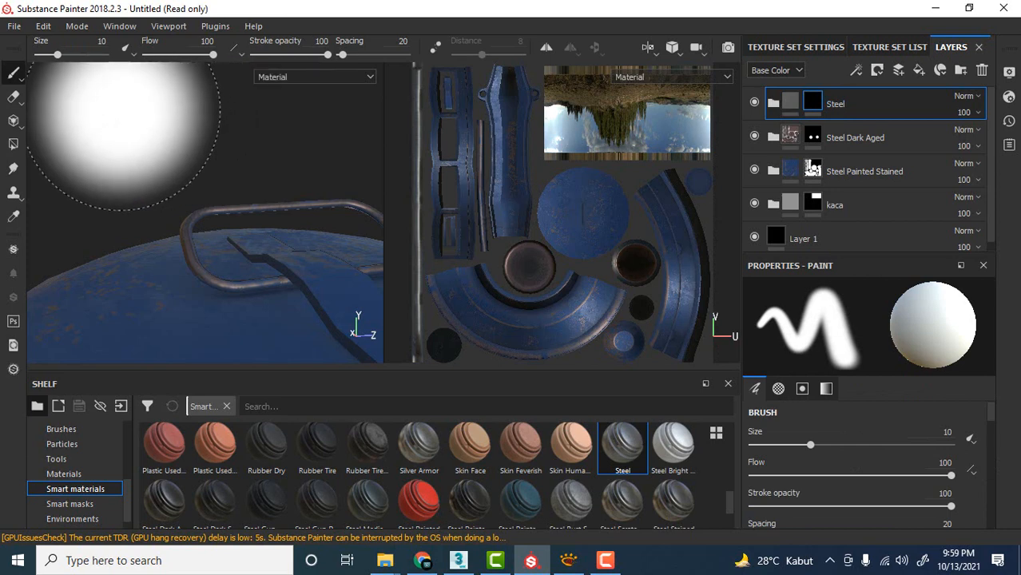
left_click(15, 143)
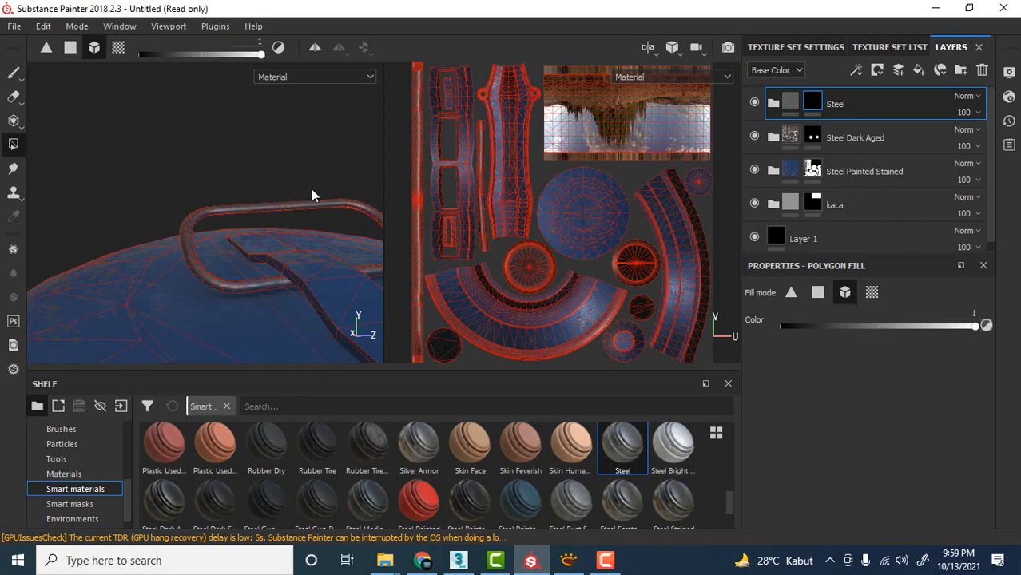
Switch to the Paint brush and examine the lid, wire handle and whole lantern from a distance.
left_click(18, 77)
left_click_drag(200, 152, 255, 180, "alt")
scroll(252, 180, "down", 5)
left_click_drag(306, 149, 273, 150, "alt")
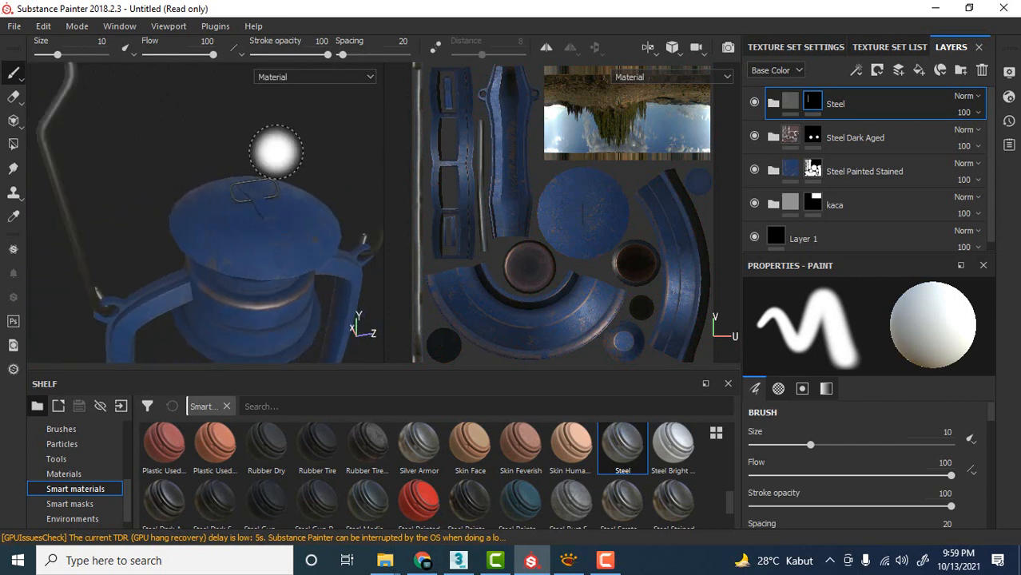
scroll(276, 152, "down", 6)
left_click_drag(328, 192, 346, 173, "alt")
scroll(317, 201, "down", 5)
scroll(307, 189, "up", 8)
scroll(335, 215, "down", 3)
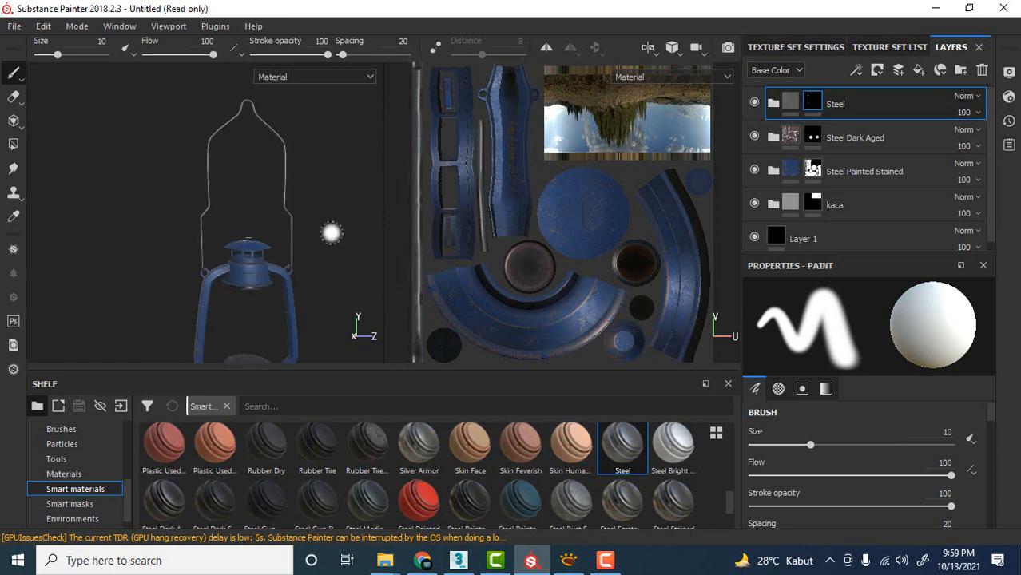
scroll(325, 231, "up", 4)
scroll(325, 231, "down", 6)
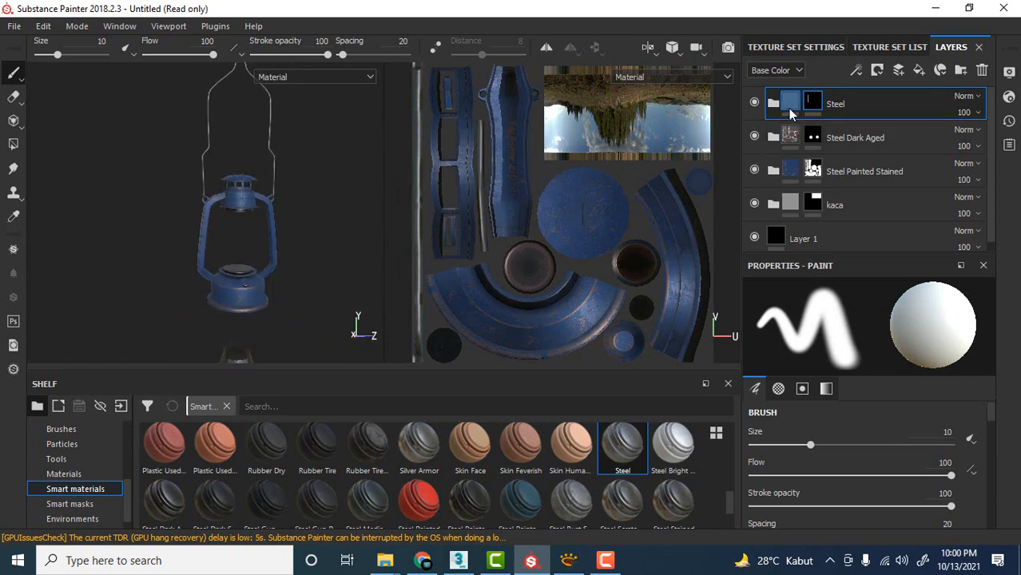
Add a fill layer above the Steel folder and raise its roughness to 1.
left_click(919, 71)
scroll(273, 232, "down", 1)
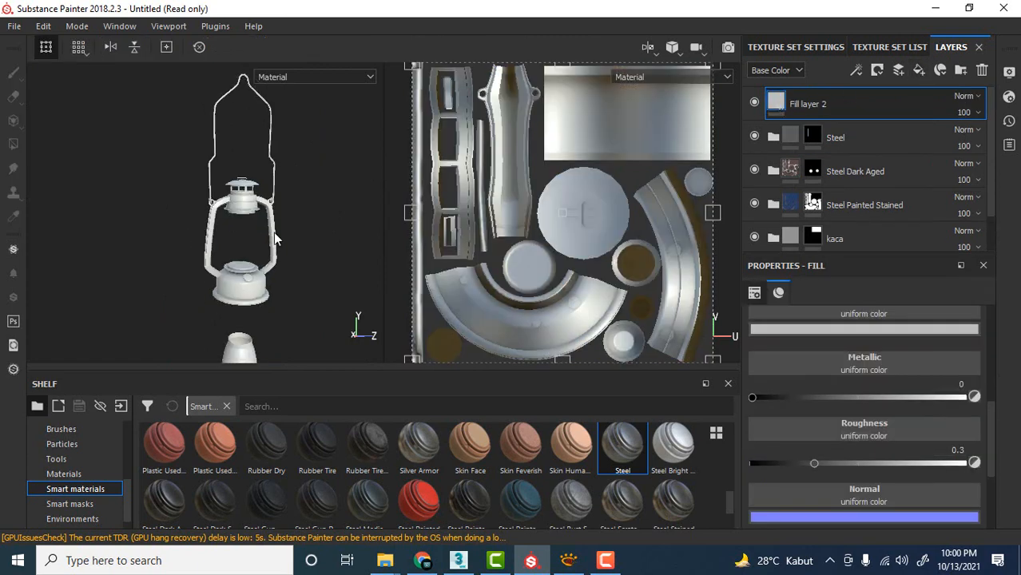
scroll(276, 268, "up", 6)
scroll(278, 268, "down", 3)
scroll(278, 266, "down", 2)
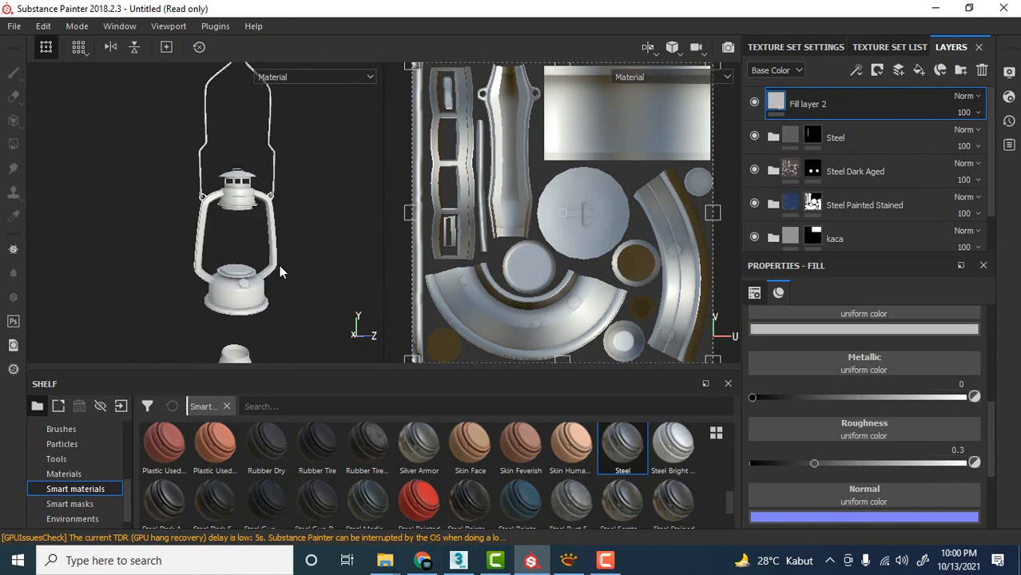
scroll(279, 264, "up", 2)
scroll(278, 264, "down", 2)
scroll(279, 264, "up", 2)
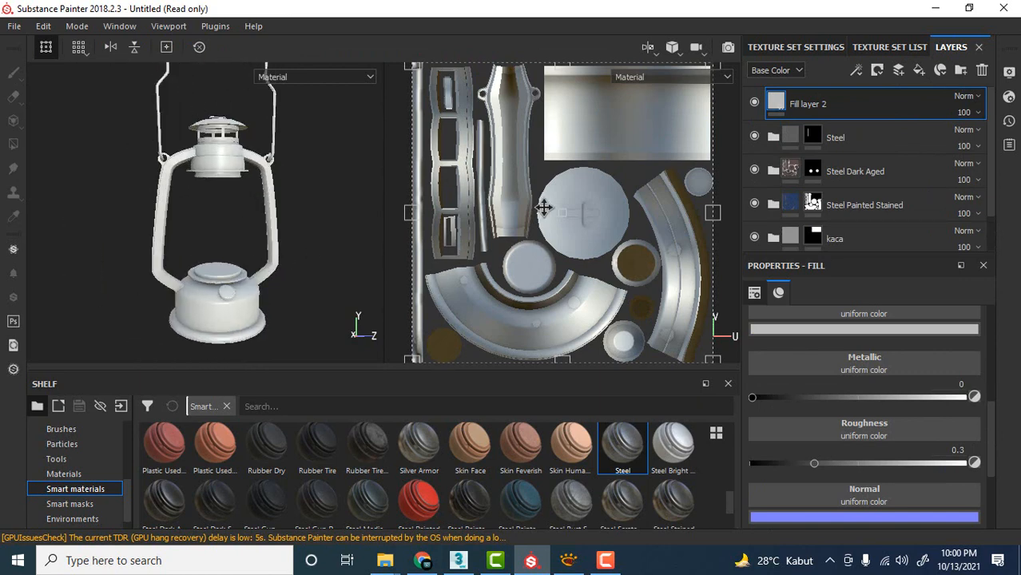
scroll(838, 349, "down", 3)
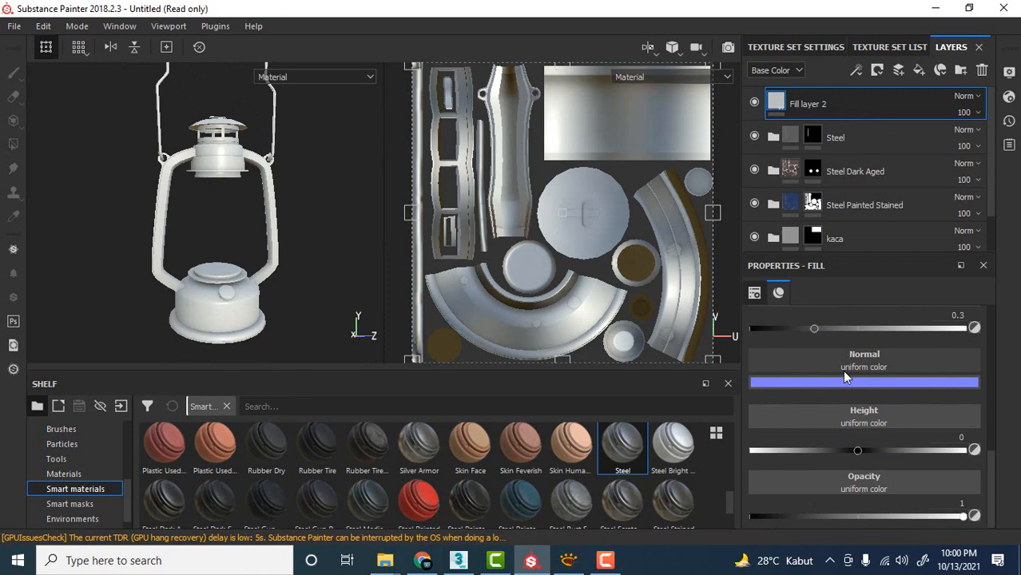
scroll(839, 383, "up", 3)
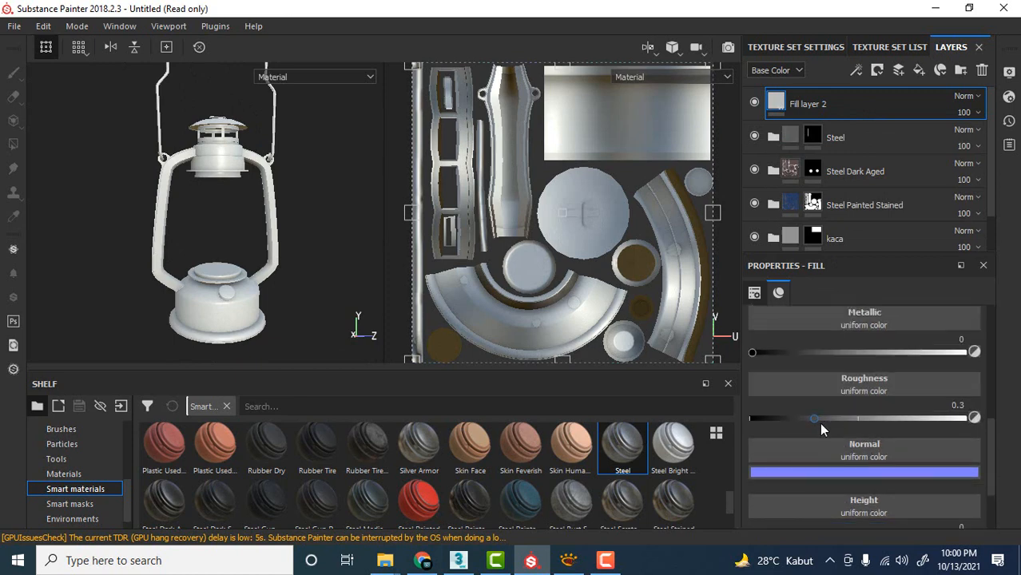
left_click_drag(816, 420, 886, 422)
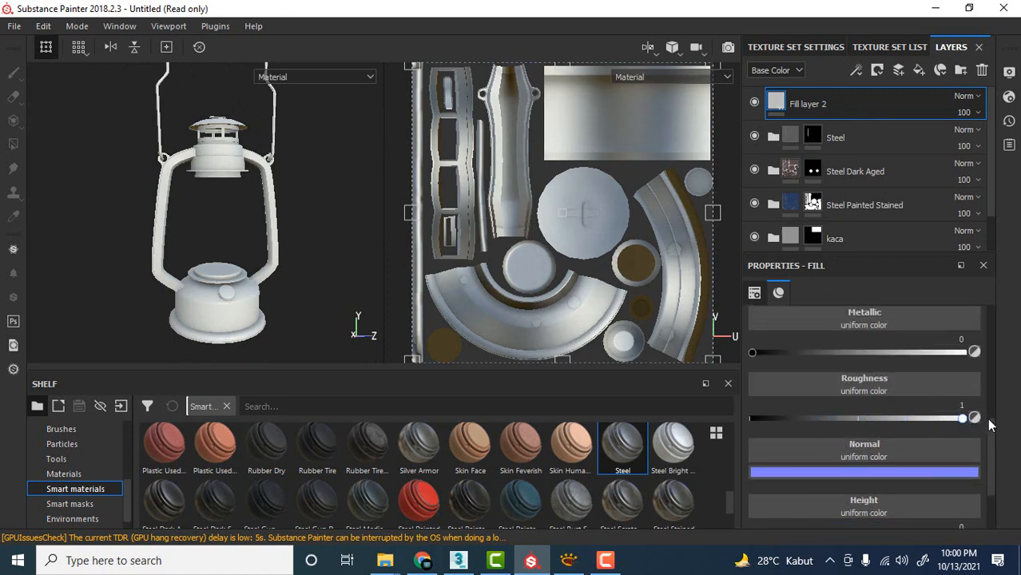
Darken the new fill layer's base color to a near-black brownish grey, about RGB 0.034, 0.028, 0.028.
scroll(861, 360, "up", 1)
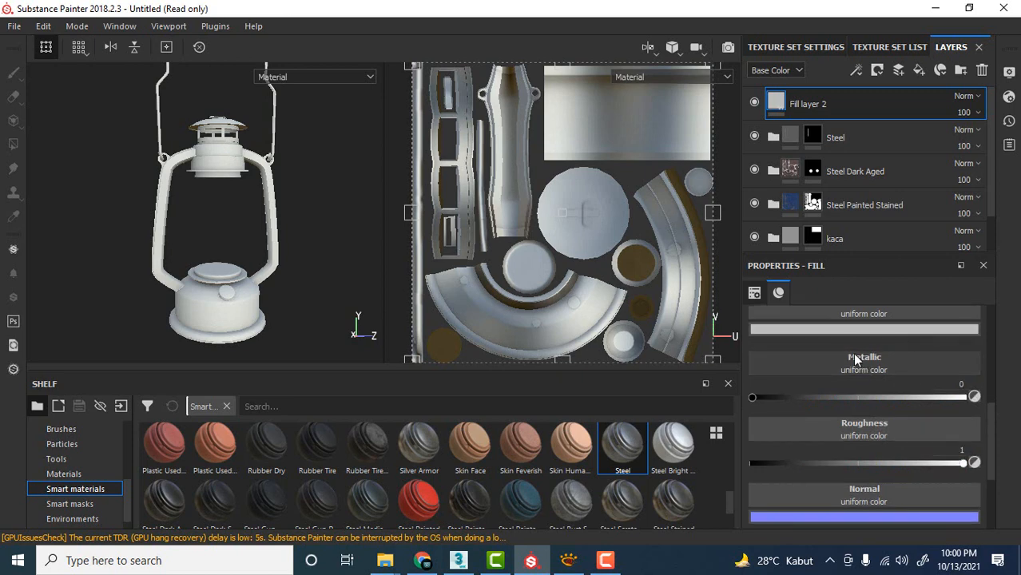
left_click(853, 330)
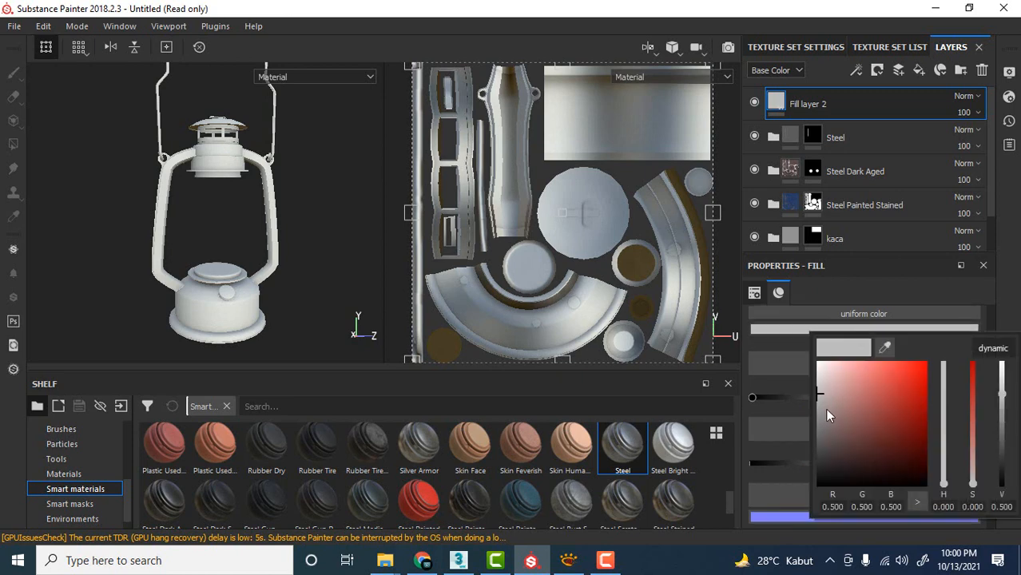
left_click_drag(825, 397, 830, 459)
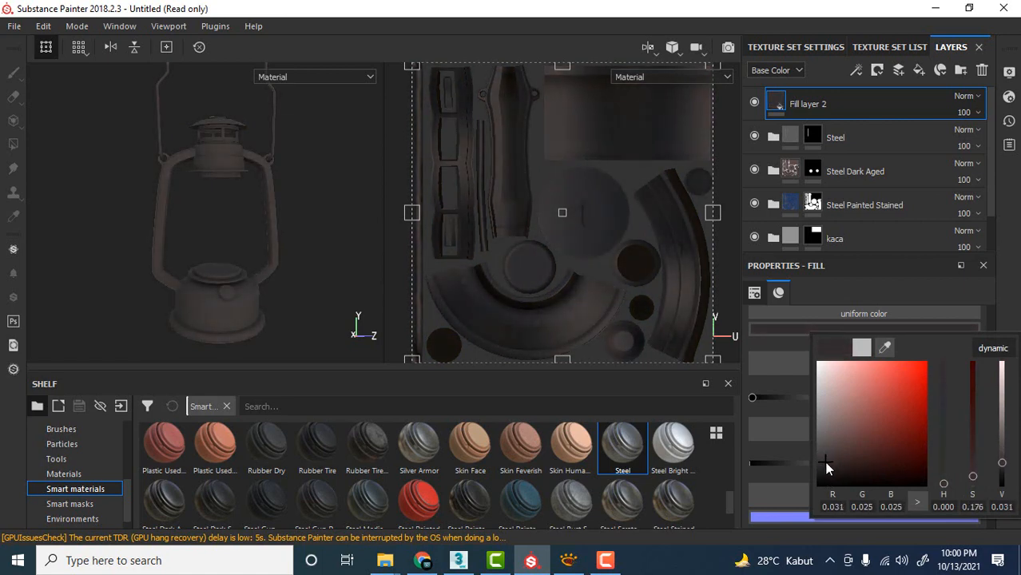
left_click(324, 181)
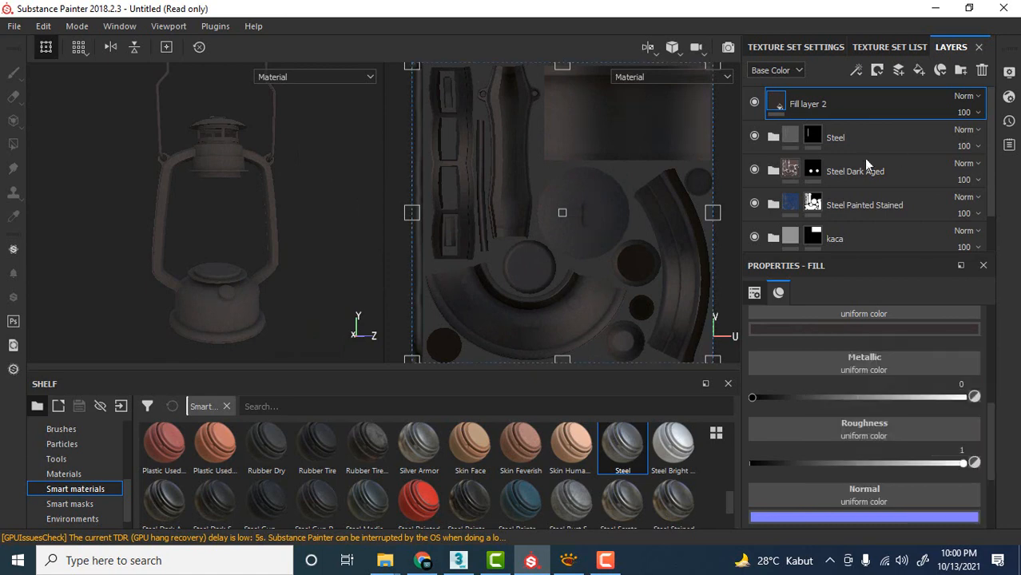
Add a black mask to the new fill layer and apply a Dirt generator to that mask.
right_click(862, 101)
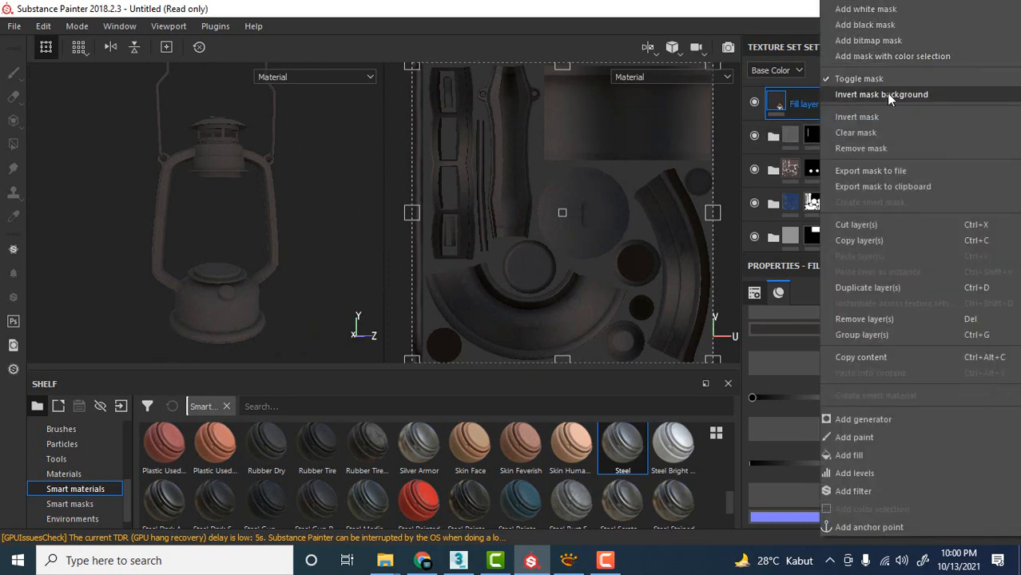
left_click(879, 26)
right_click(802, 109)
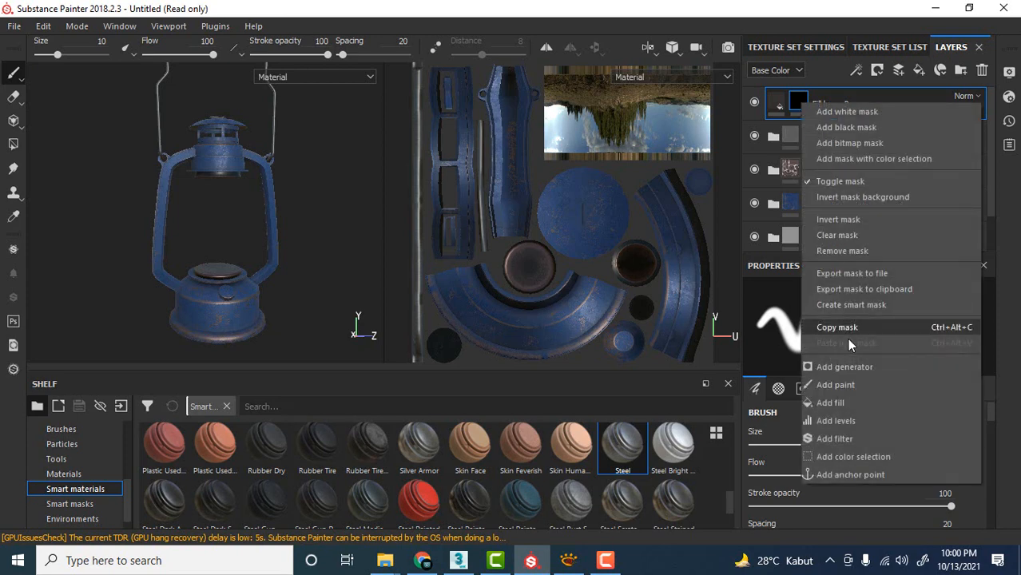
left_click(854, 369)
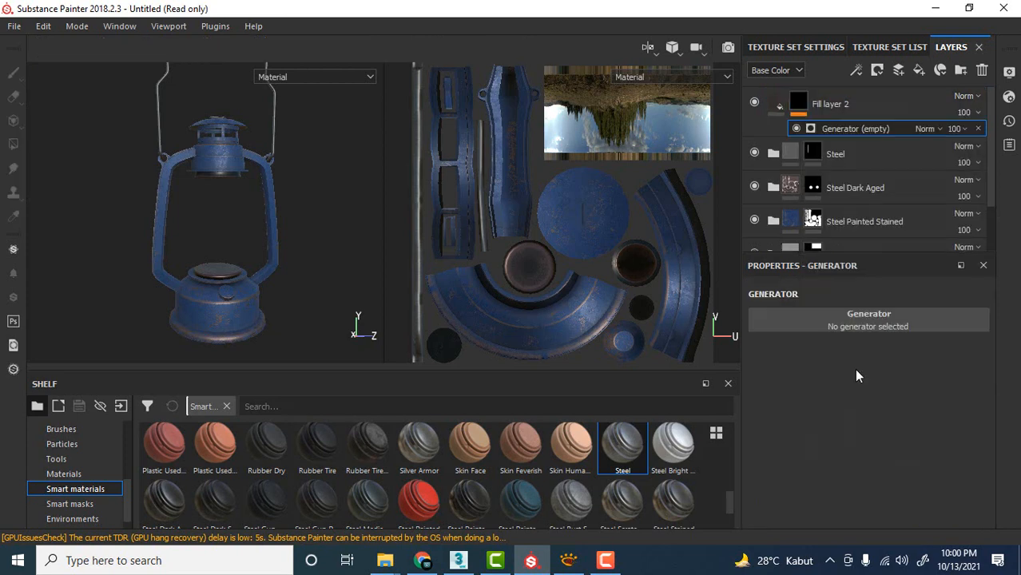
left_click(864, 317)
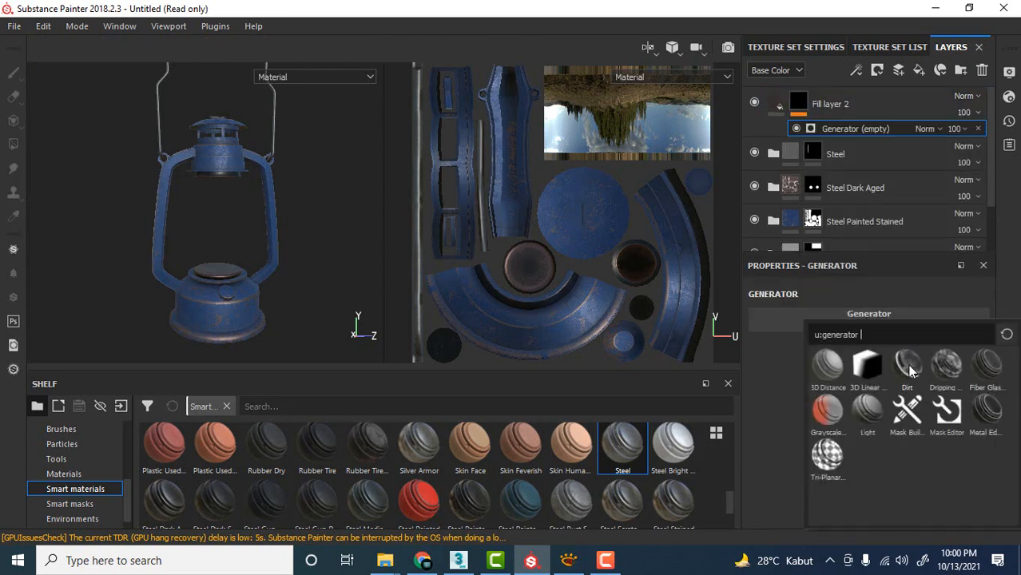
left_click(910, 371)
Change the dirt fill layer's base color to a neutral dark grey, about 0.049 for R, G and B.
scroll(246, 283, "up", 4)
middle_click_drag(294, 297, 293, 241, "alt")
scroll(291, 246, "up", 3)
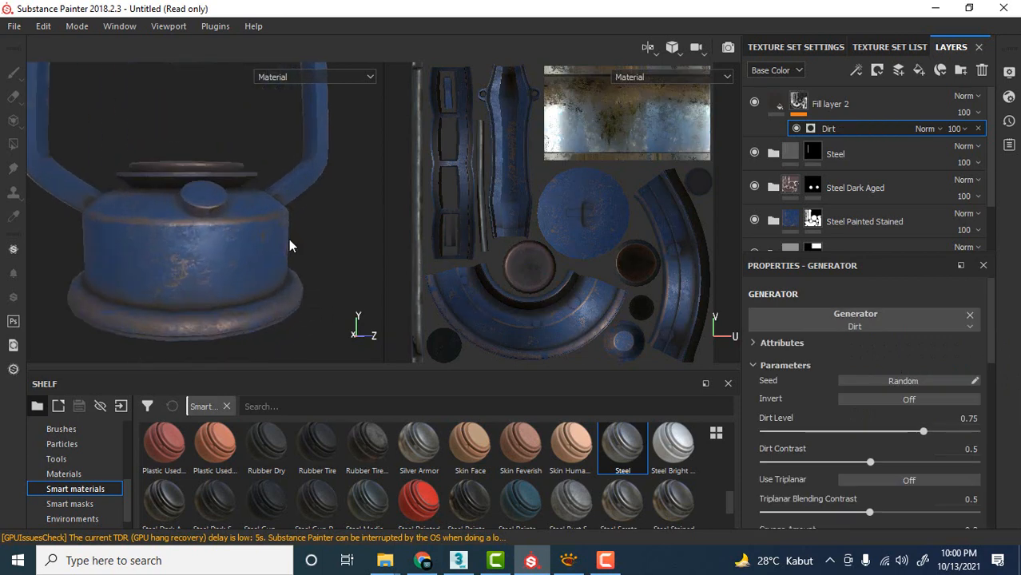
left_click_drag(289, 246, 352, 250, "alt")
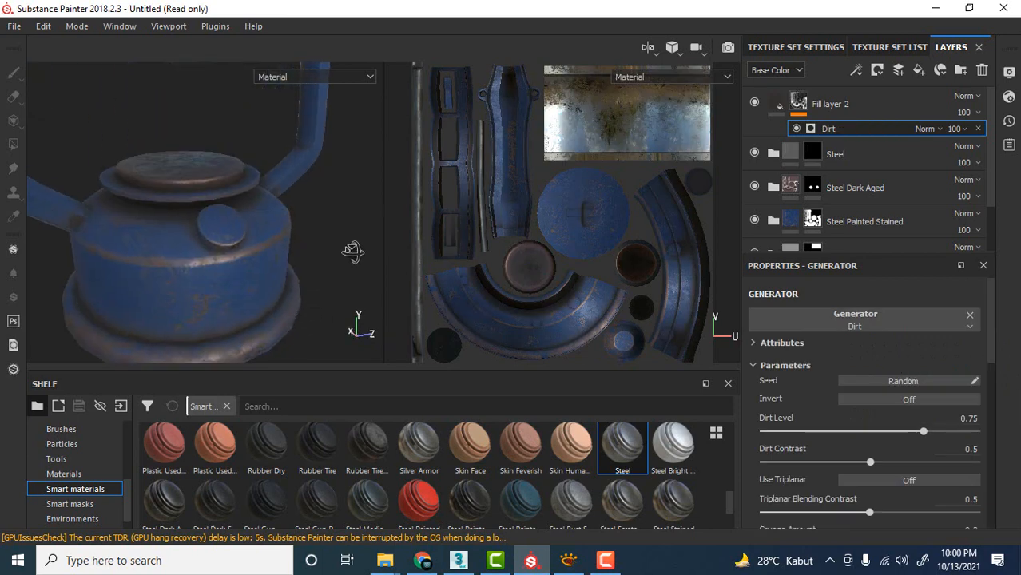
left_click(777, 104)
left_click(860, 330)
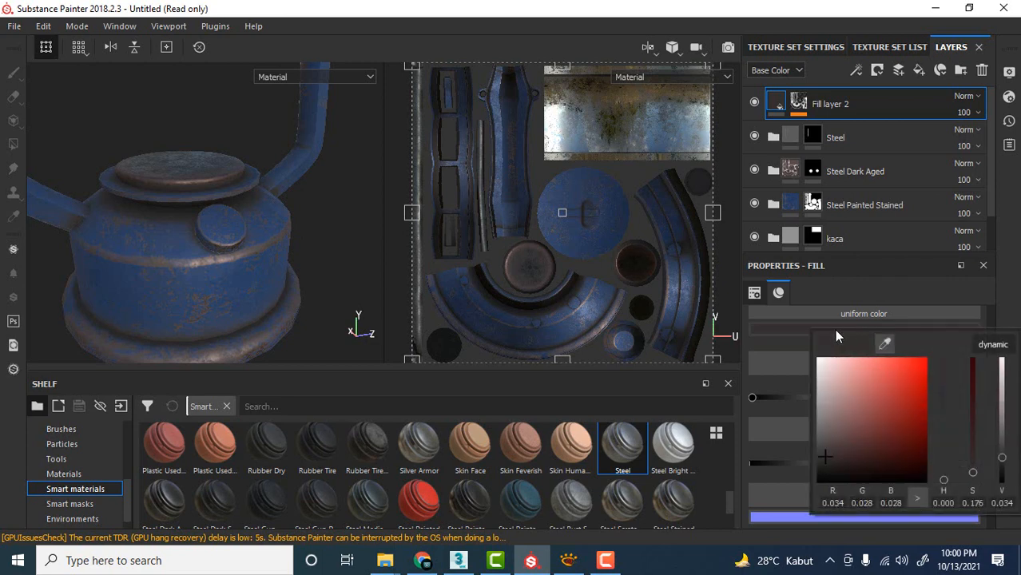
mouse_move(831, 446)
left_mouse_down()
mouse_move(831, 430)
mouse_move(816, 444)
mouse_move(817, 471)
mouse_move(813, 439)
mouse_move(815, 465)
mouse_move(815, 455)
left_mouse_up()
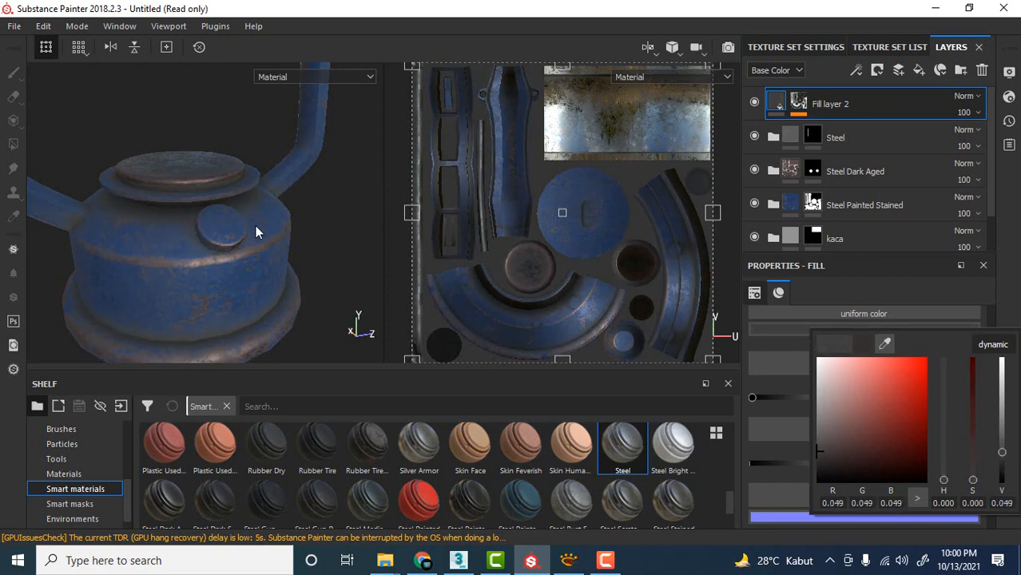
left_click(328, 234)
Examine the dirt effect on the lantern's lid, frame and base from several angles.
scroll(327, 233, "down", 6)
middle_click_drag(346, 158, 344, 220, "alt")
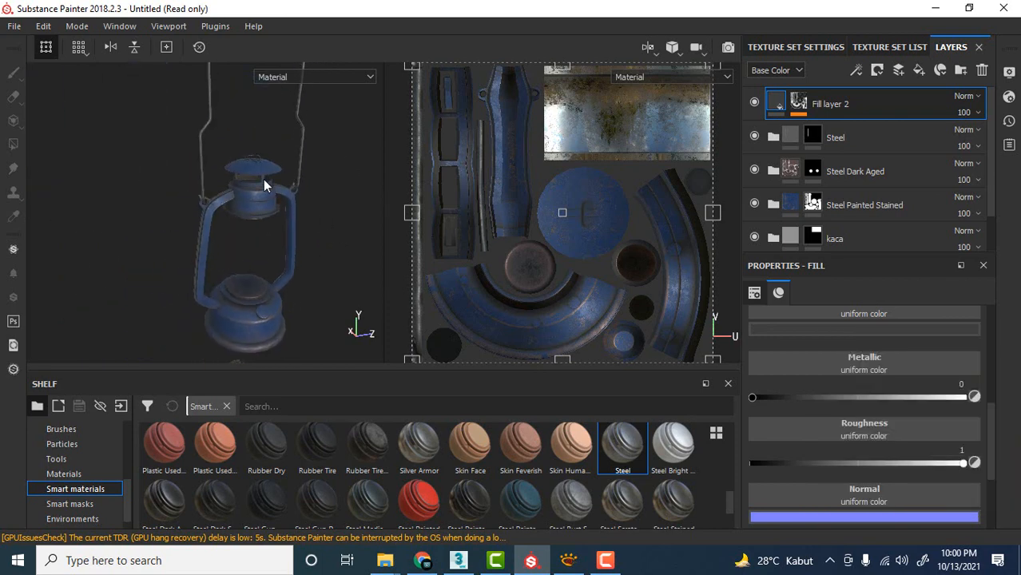
scroll(260, 167, "up", 5)
left_click_drag(258, 158, 262, 132, "alt")
middle_click_drag(226, 147, 255, 104, "alt")
scroll(257, 220, "down", 5)
right_click_drag(308, 185, 441, 189, "shift")
scroll(343, 243, "up", 5)
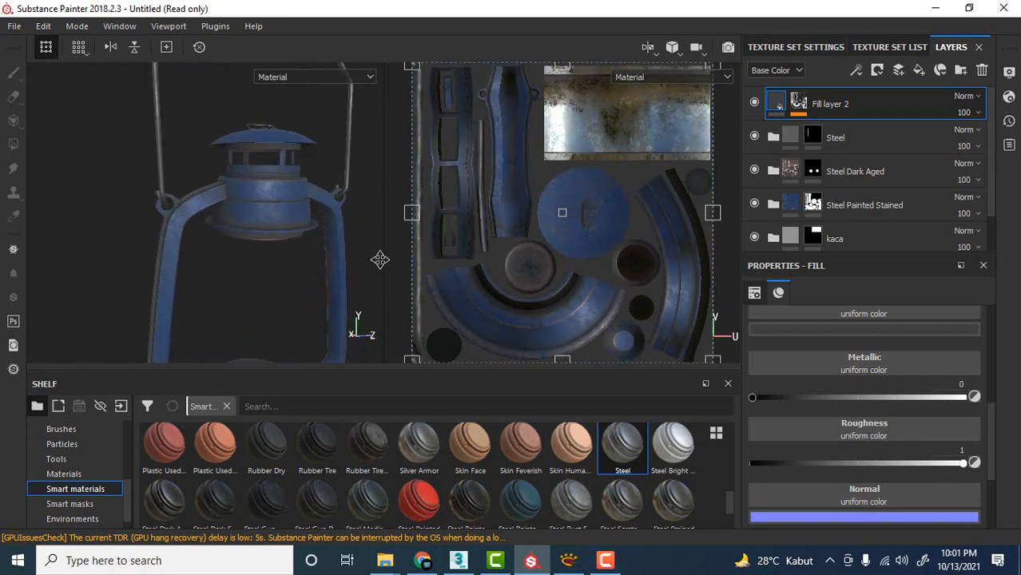
middle_click_drag(381, 259, 326, 152, "alt")
mouse_move(328, 155)
left_mouse_down("alt")
mouse_move(300, 156)
mouse_move(330, 159)
left_mouse_up("alt")
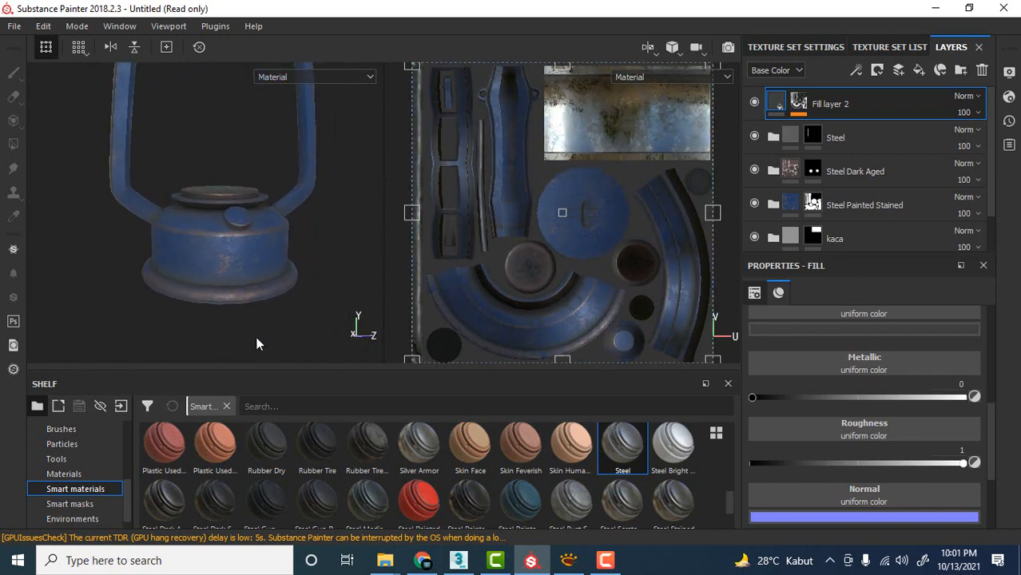
Switch to XnView, compare the lantern with the reference photo image.jpg and minimize the photo.
left_click(565, 561)
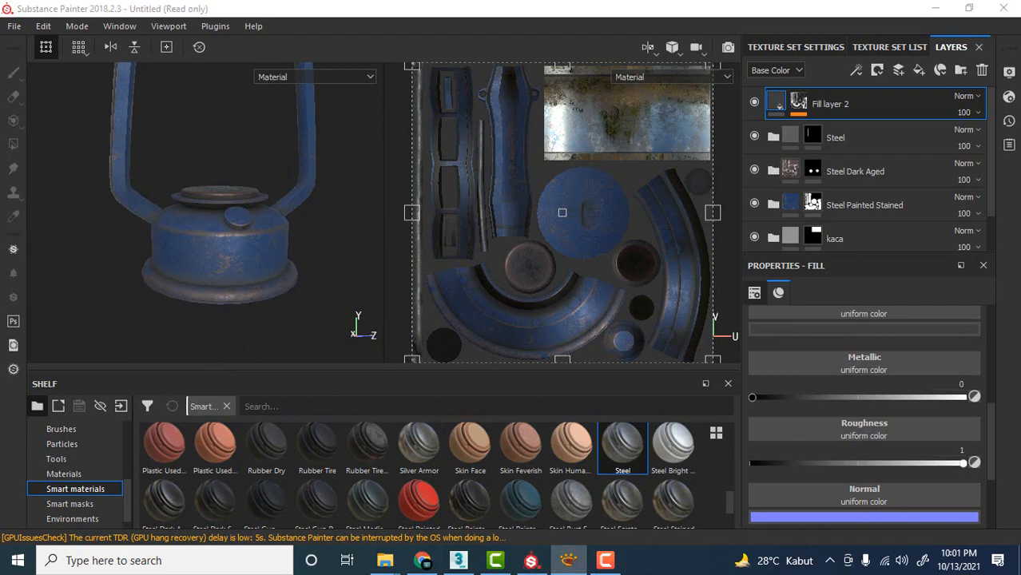
left_click_drag(364, 61, 531, 63)
scroll(265, 183, "down", 2)
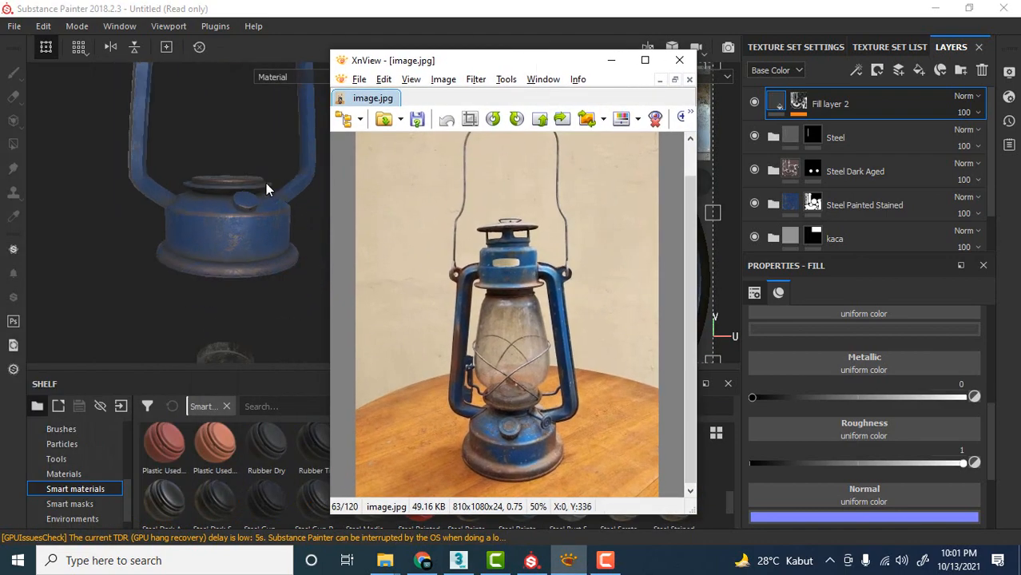
scroll(265, 183, "up", 3)
left_click(265, 183)
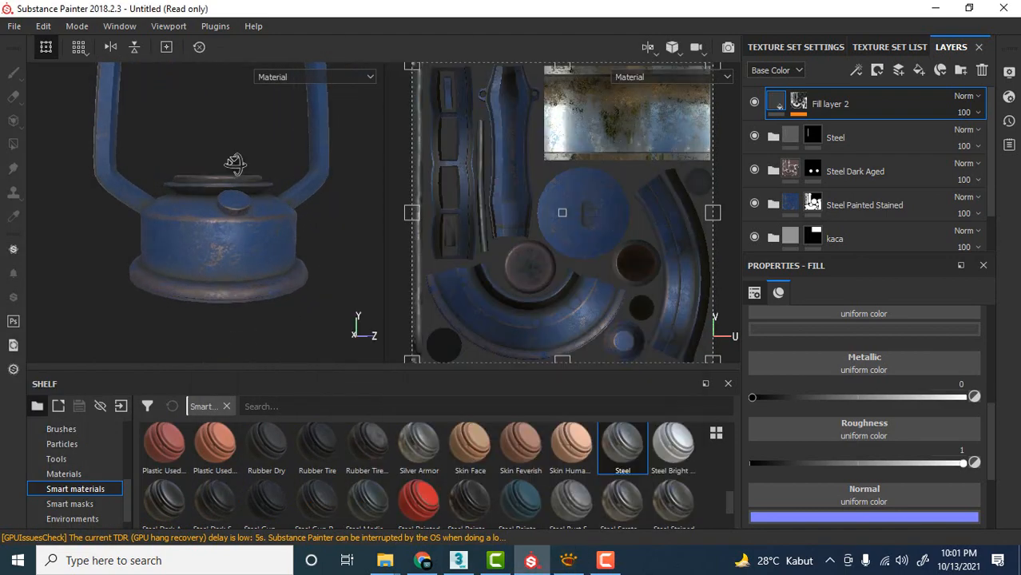
left_click(568, 561)
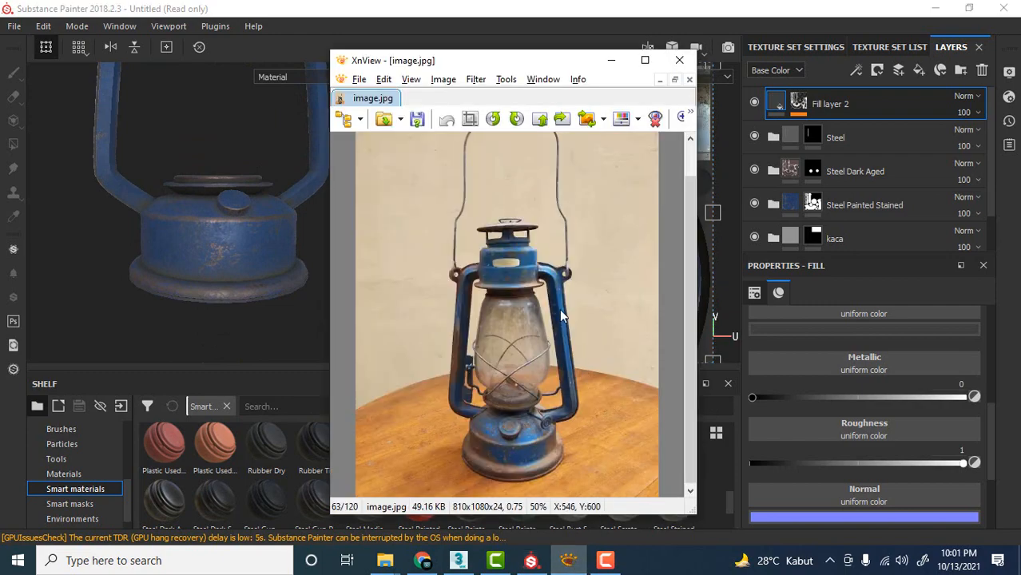
left_click(609, 63)
Examine the dirt on the lantern's body and glass chimney up close from several angles.
mouse_move(254, 151)
left_mouse_down("alt")
mouse_move(262, 141)
mouse_move(268, 236)
mouse_move(283, 229)
left_mouse_up("alt")
middle_click_drag(283, 228, 265, 87, "alt")
scroll(282, 274, "down", 2)
left_click_drag(311, 205, 278, 191, "alt")
scroll(255, 248, "down", 2)
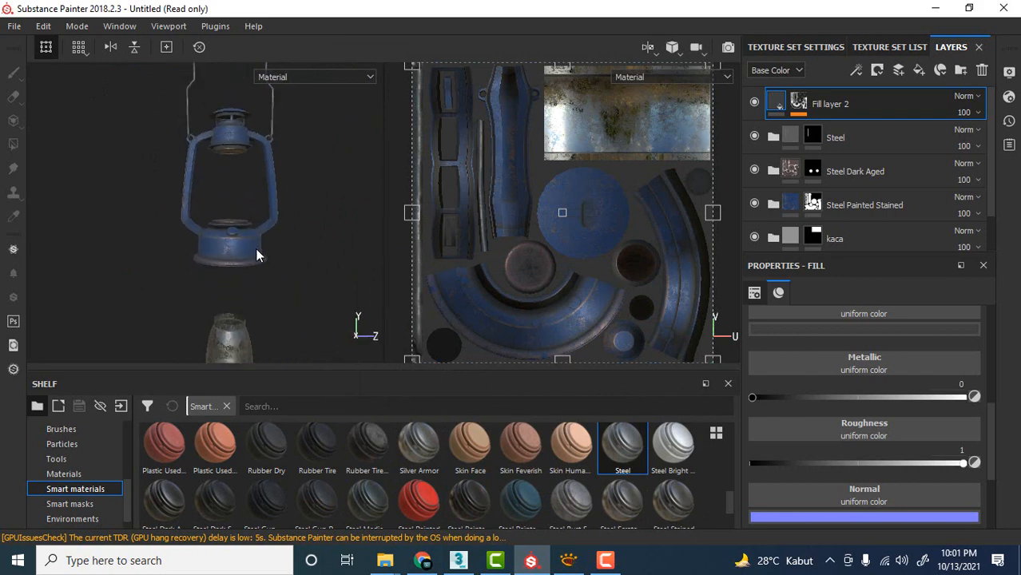
scroll(255, 260, "up", 3)
middle_click_drag(254, 276, 281, 181, "alt")
scroll(262, 266, "up", 3)
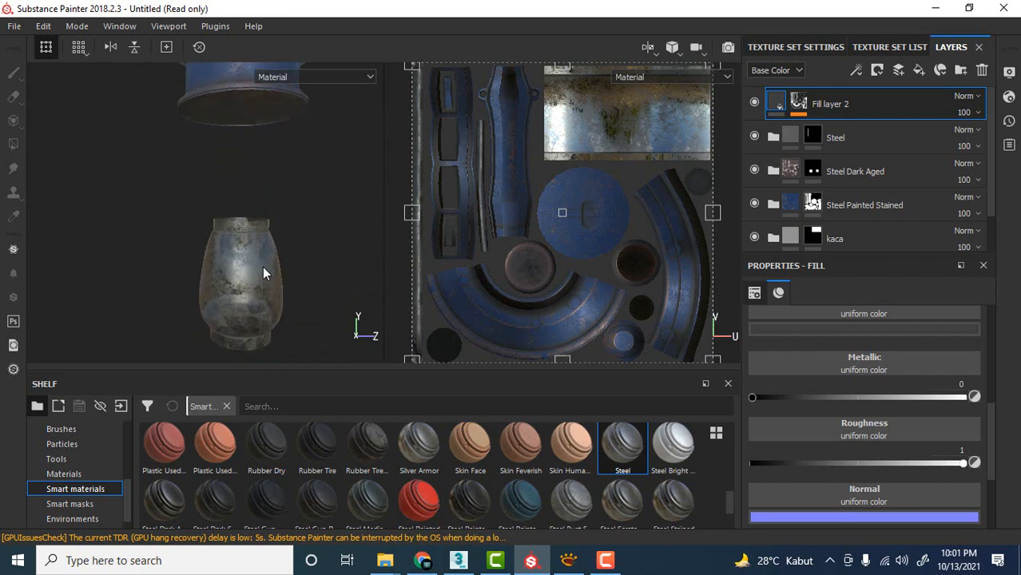
scroll(263, 262, "down", 1)
left_click_drag(265, 272, 288, 272, "alt")
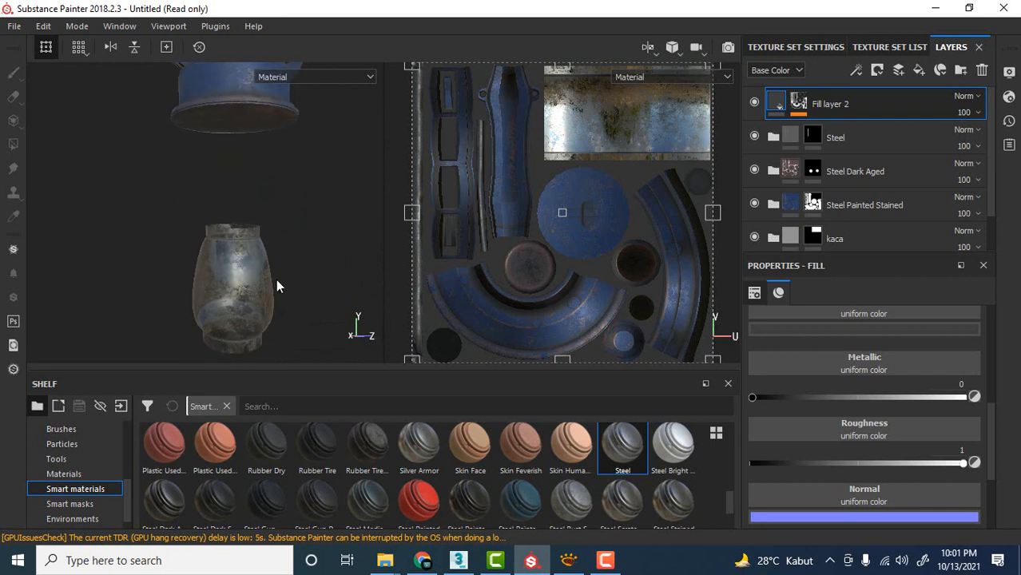
scroll(273, 285, "up", 3)
scroll(281, 266, "down", 3)
middle_click_drag(282, 267, 281, 200, "alt")
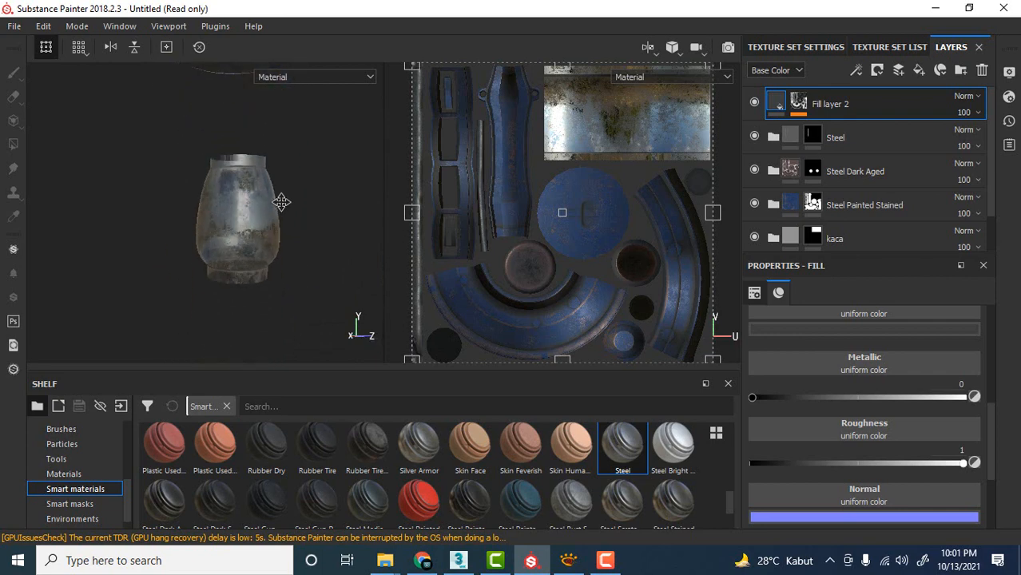
scroll(256, 221, "up", 3)
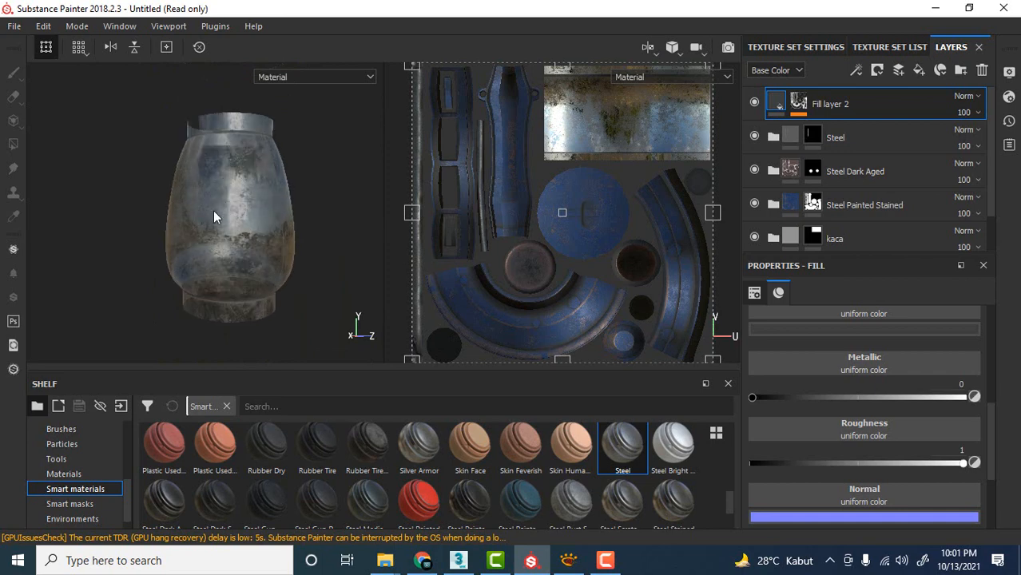
left_click_drag(185, 240, 176, 241, "alt")
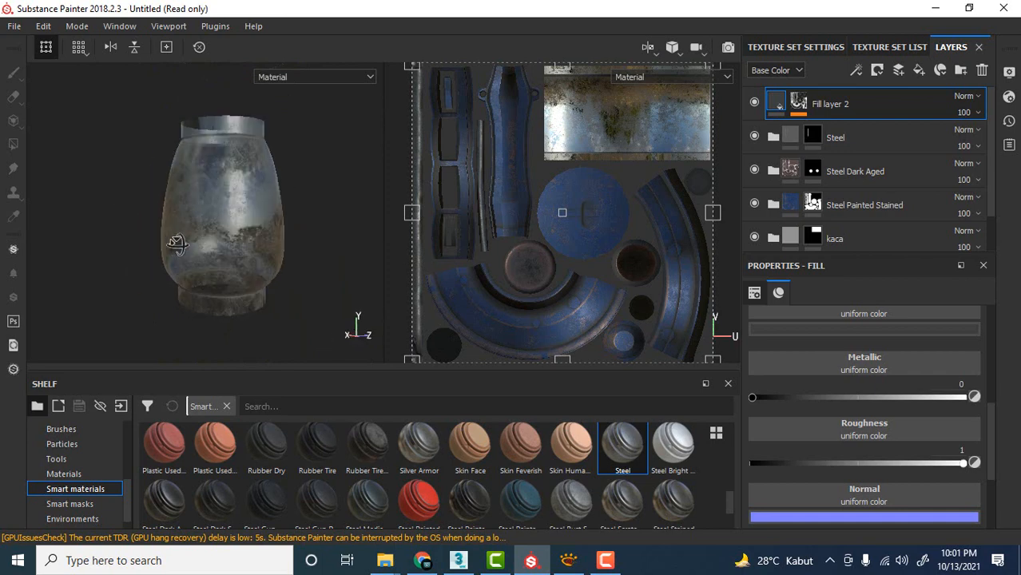
scroll(209, 209, "up", 2)
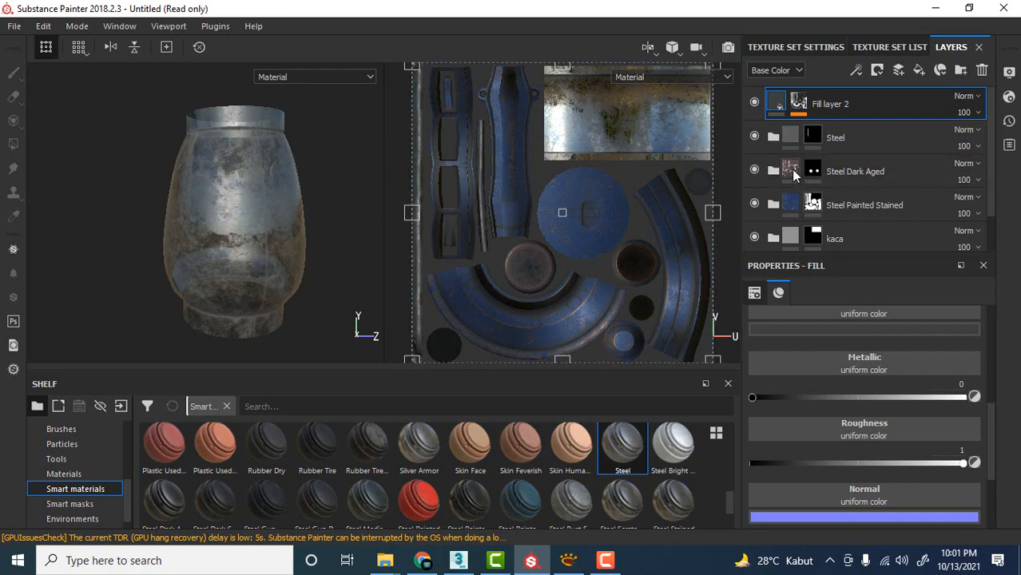
Move the kaca folder to the top of the layer stack, above Fill layer 2, and check the glass chimney.
scroll(882, 194, "down", 2)
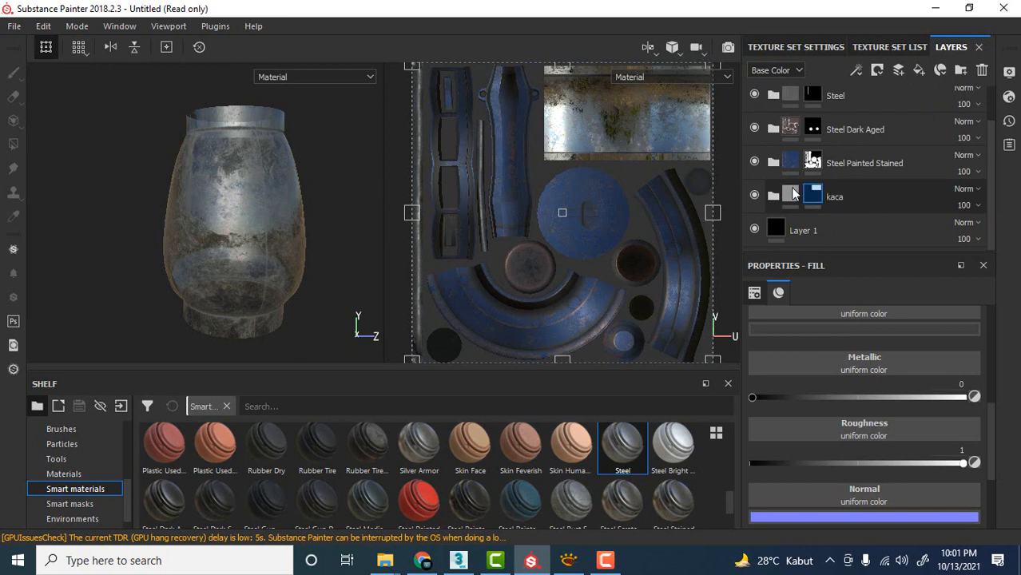
left_click(852, 199)
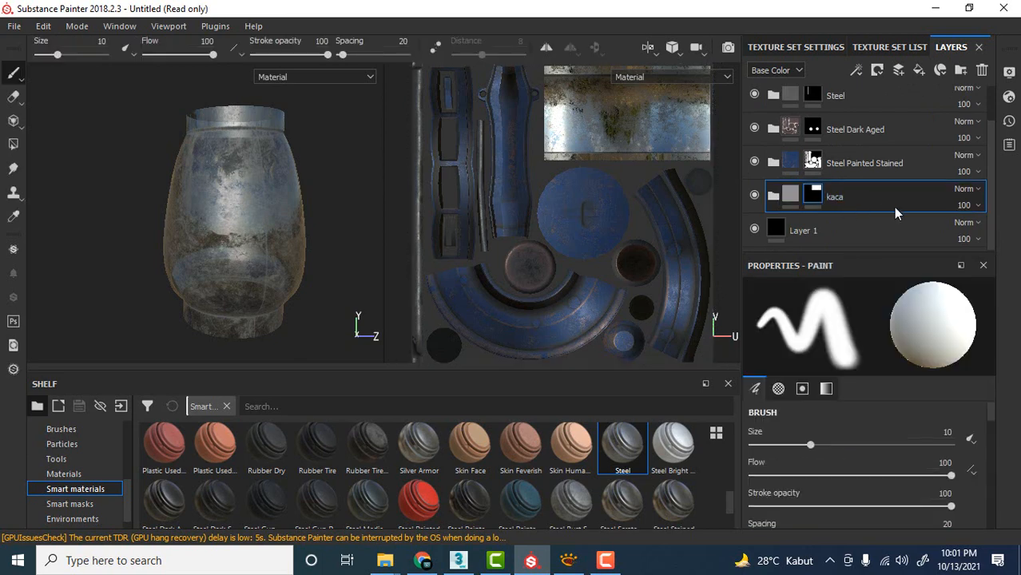
scroll(895, 210, "up", 1)
scroll(879, 210, "down", 1)
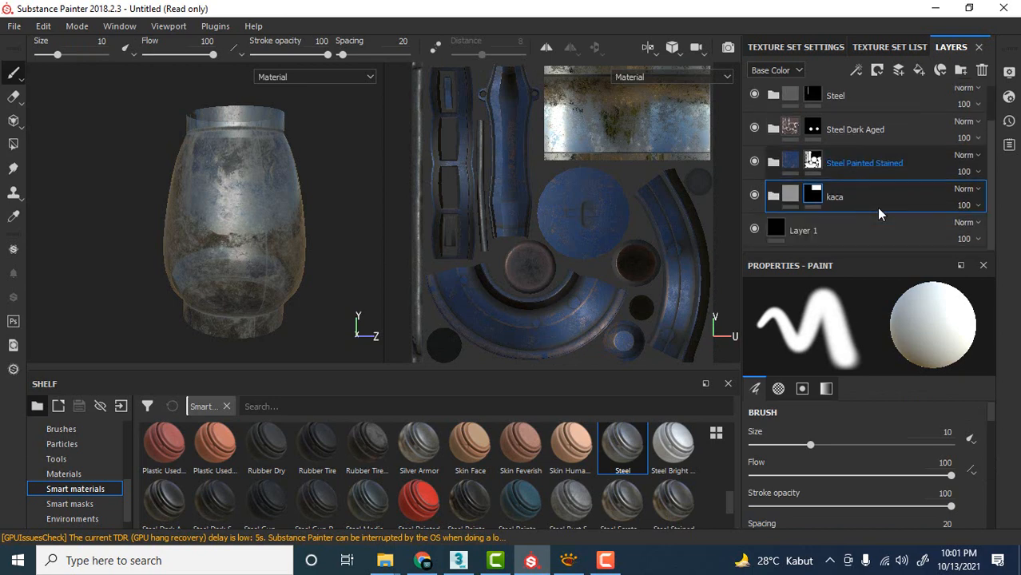
mouse_move(893, 210)
left_mouse_down()
mouse_move(889, 67)
mouse_move(893, 128)
mouse_move(899, 103)
left_mouse_up()
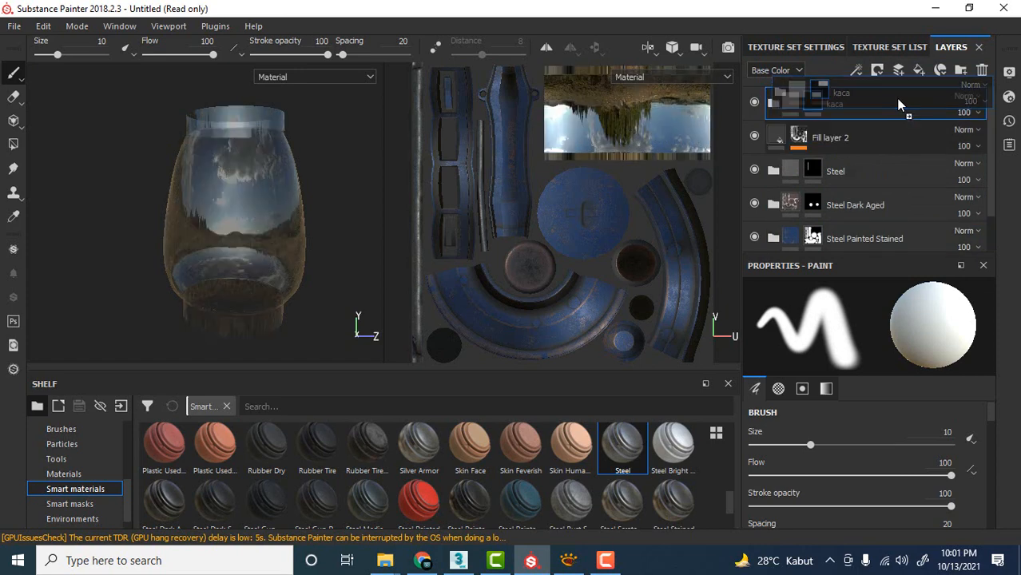
scroll(295, 151, "down", 5)
middle_click_drag(307, 163, 303, 266)
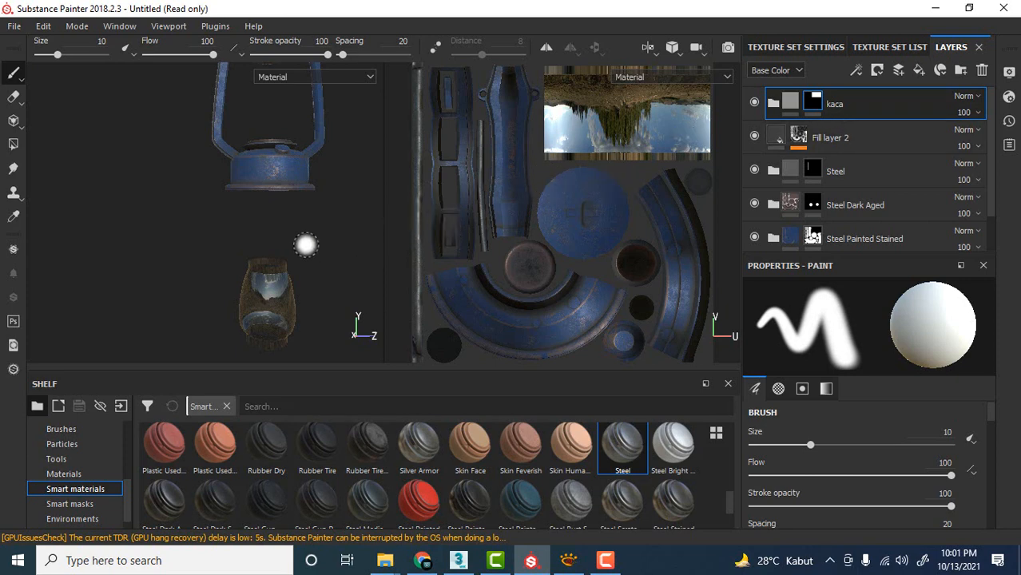
left_click_drag(305, 244, 297, 211, "alt")
scroll(283, 282, "up", 3)
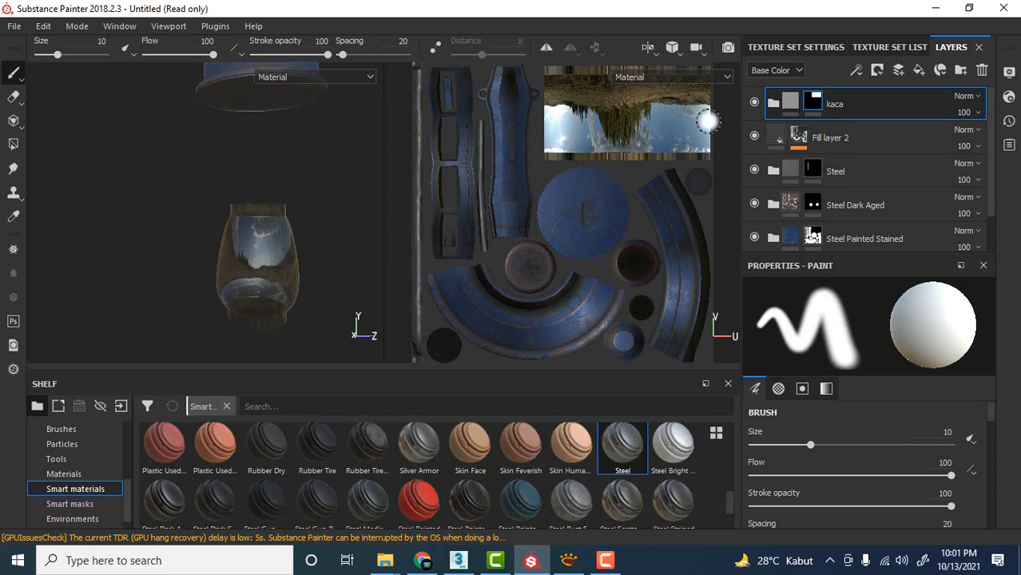
Compare the glass with the kaca folder placed beneath Fill layer 2 and again above it.
left_click_drag(863, 104, 875, 148)
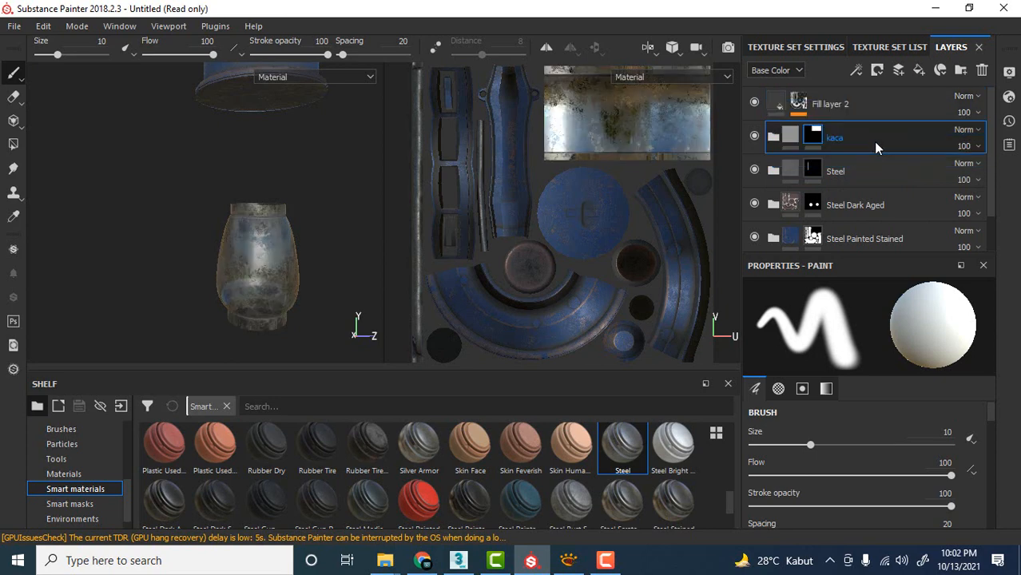
scroll(264, 270, "up", 5)
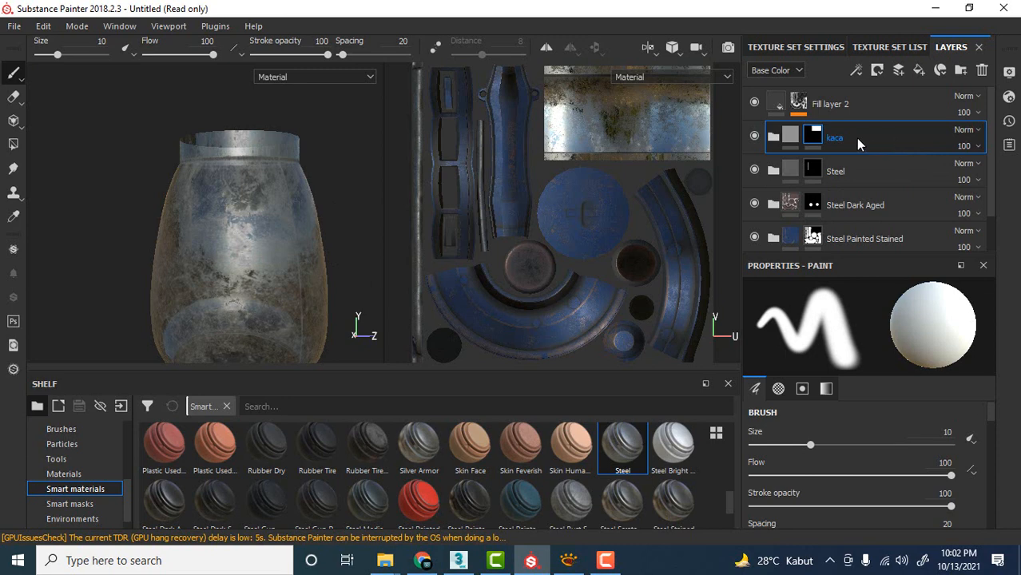
left_click_drag(852, 138, 850, 98)
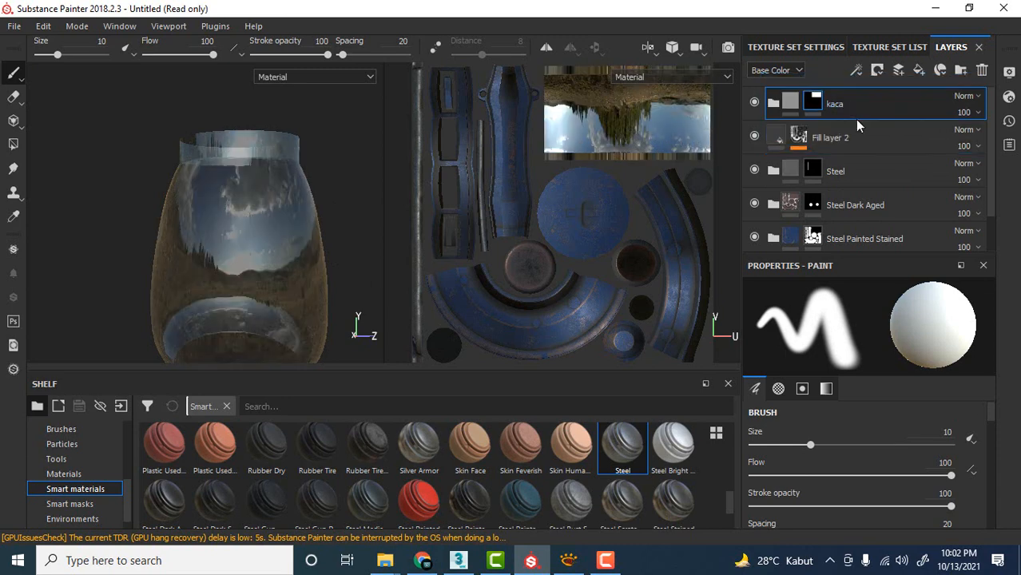
scroll(228, 178, "down", 5)
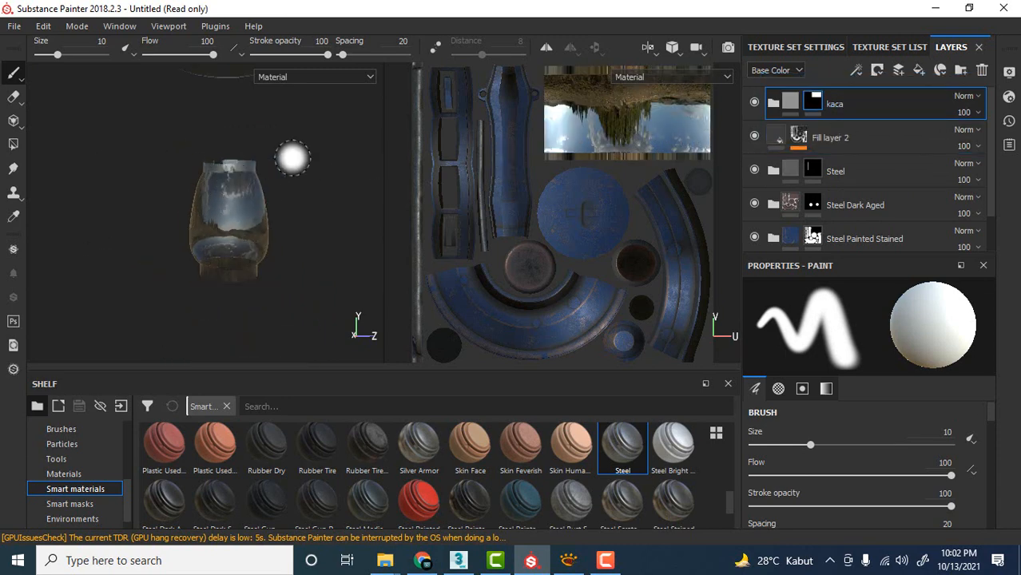
Place the kaca folder directly beneath Fill layer 2 and inspect the dirt on the glass chimney up close.
left_click_drag(870, 102, 872, 148)
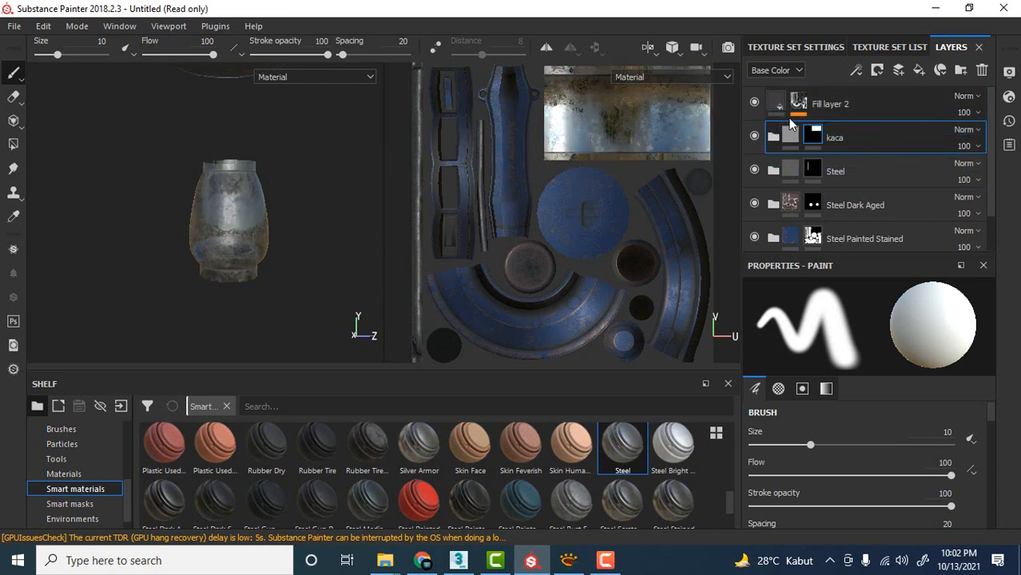
scroll(228, 193, "up", 5)
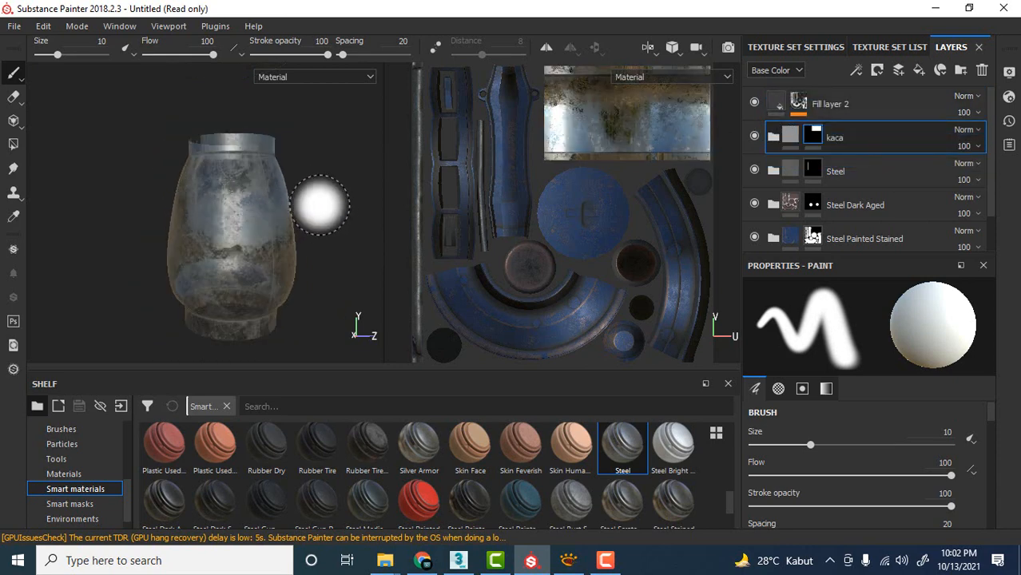
scroll(288, 220, "up", 3)
scroll(297, 224, "down", 2)
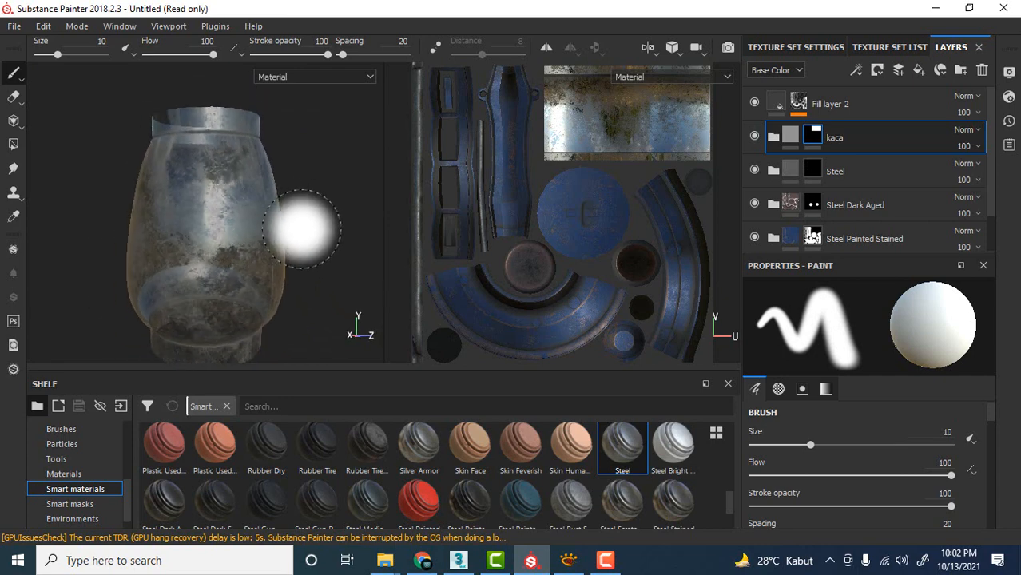
scroll(308, 224, "up", 2)
scroll(304, 223, "down", 3)
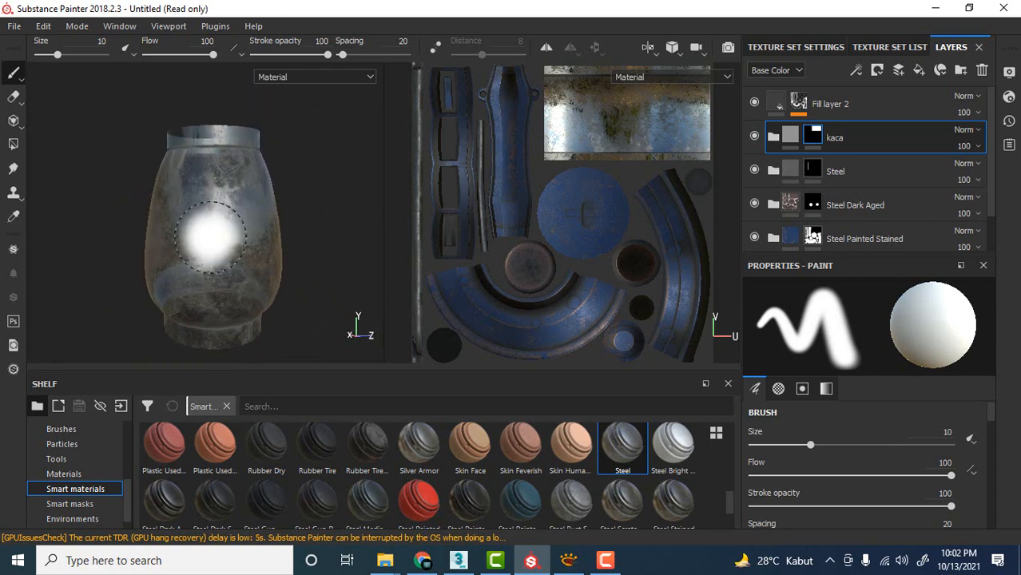
Switch to XnView, study the glass chimney in the reference photo image.jpg up close and minimize the photo.
left_click(568, 561)
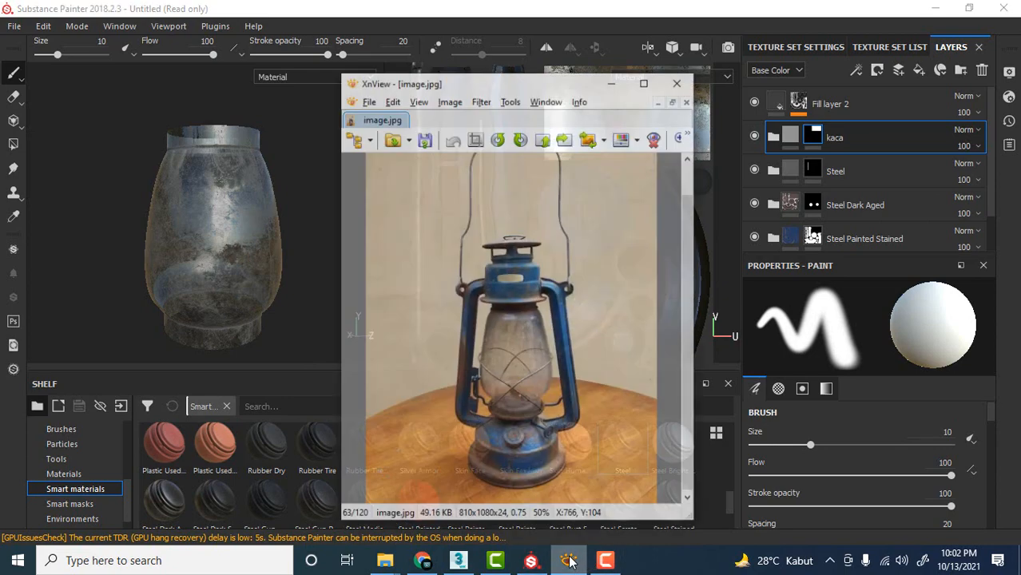
scroll(518, 350, "up", 3)
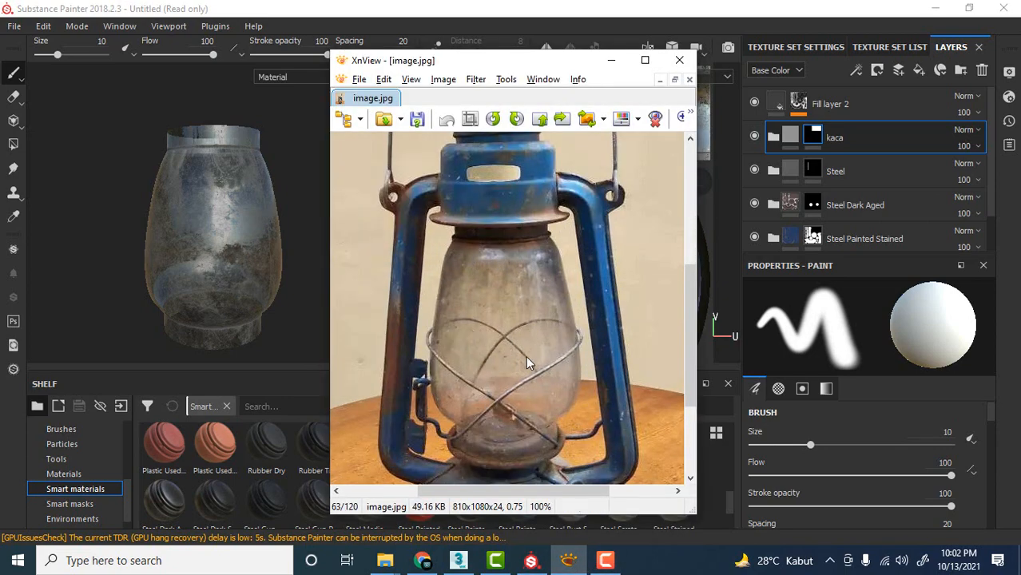
left_click(611, 61)
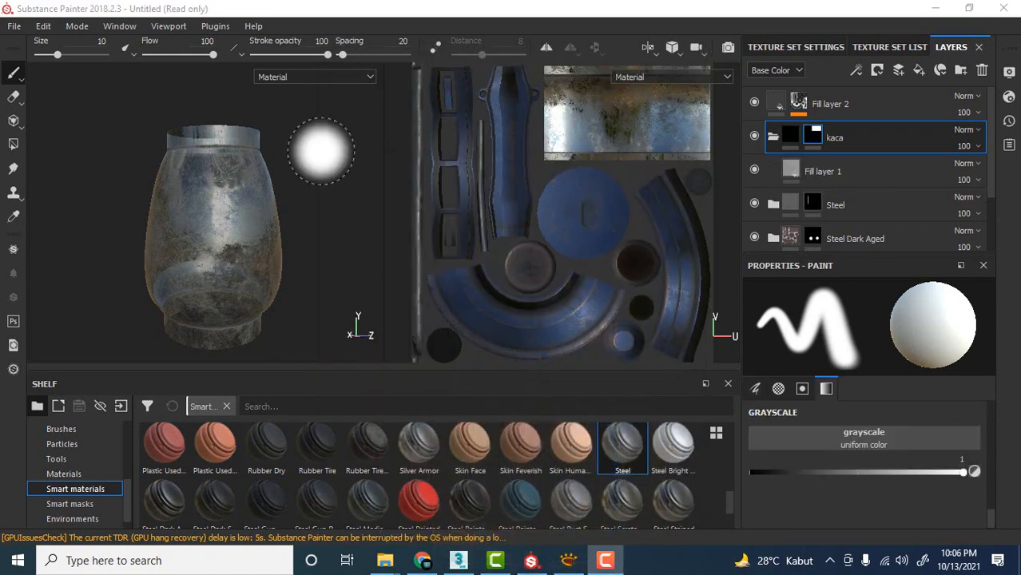
left_click_drag(292, 155, 310, 179, "alt")
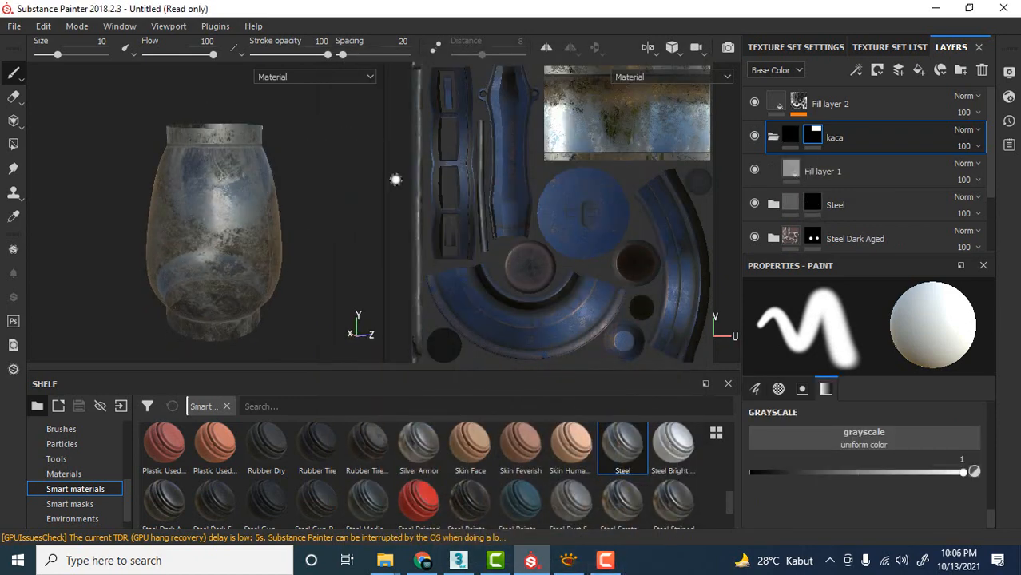
Toggle the visibility of Fill layer 2 repeatedly to compare the glass chimney with and without dirt.
left_click(753, 101)
left_click(754, 101)
left_click(754, 102)
left_click(754, 101)
left_click(754, 102)
left_click(754, 102)
left_click(754, 102)
left_click(754, 101)
left_click(753, 101)
left_click(754, 101)
left_click(754, 101)
left_click(754, 102)
left_click(754, 101)
left_click(754, 101)
left_click(754, 101)
left_click(754, 102)
Add a paint effect to the mask of Fill layer 2, above the Dirt generator.
left_click(823, 104)
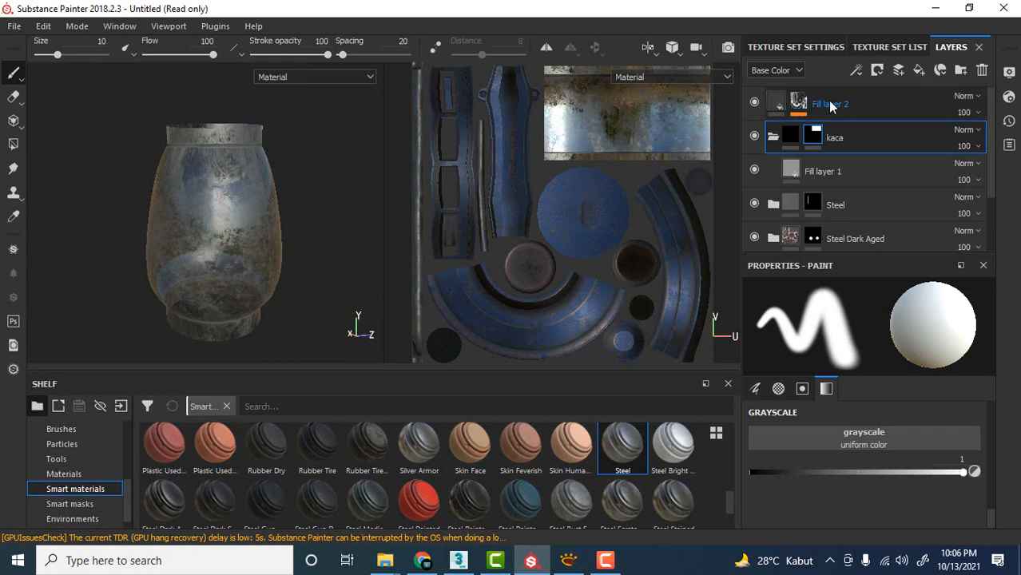
left_click(798, 101)
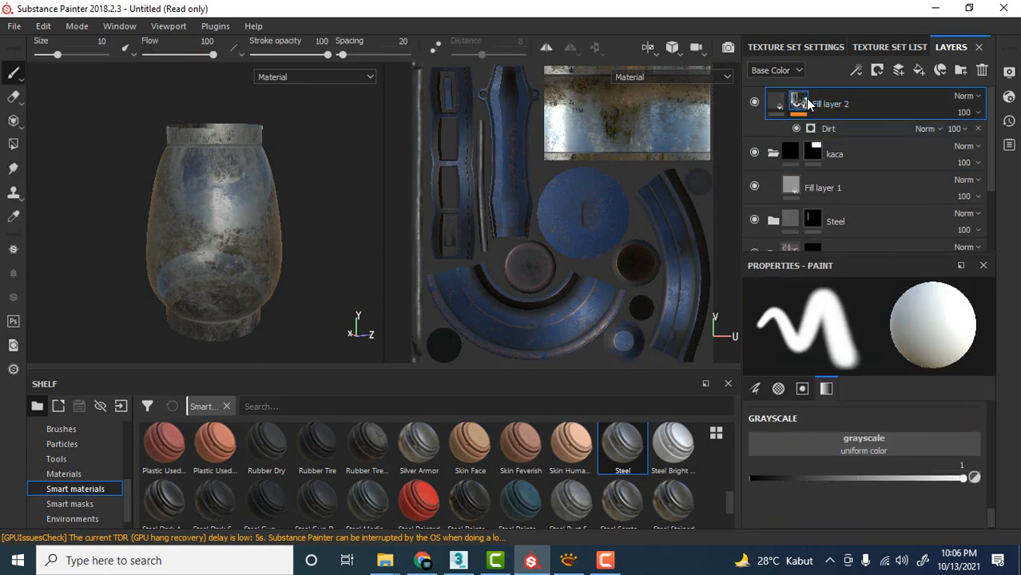
right_click(845, 98)
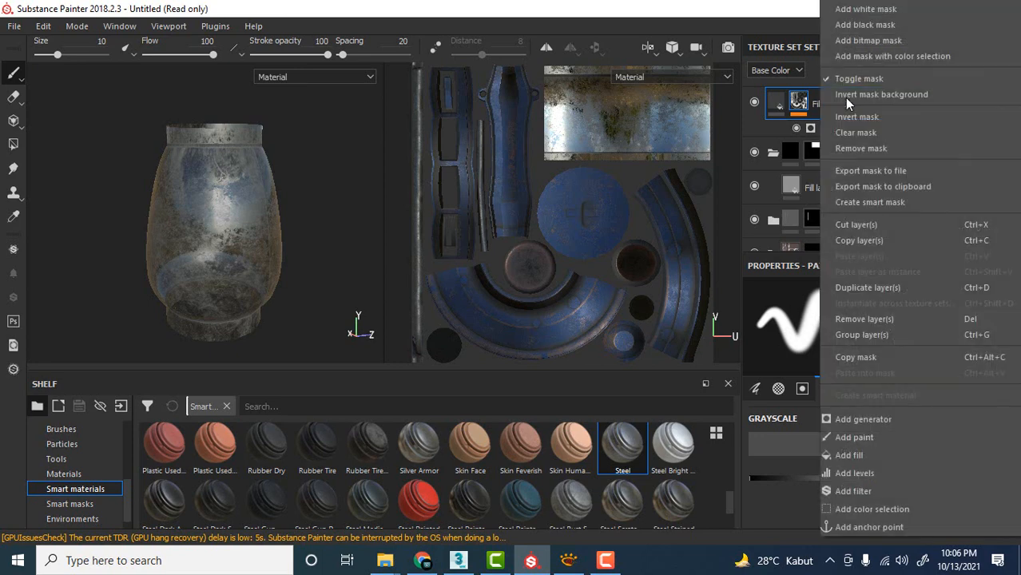
left_click(859, 436)
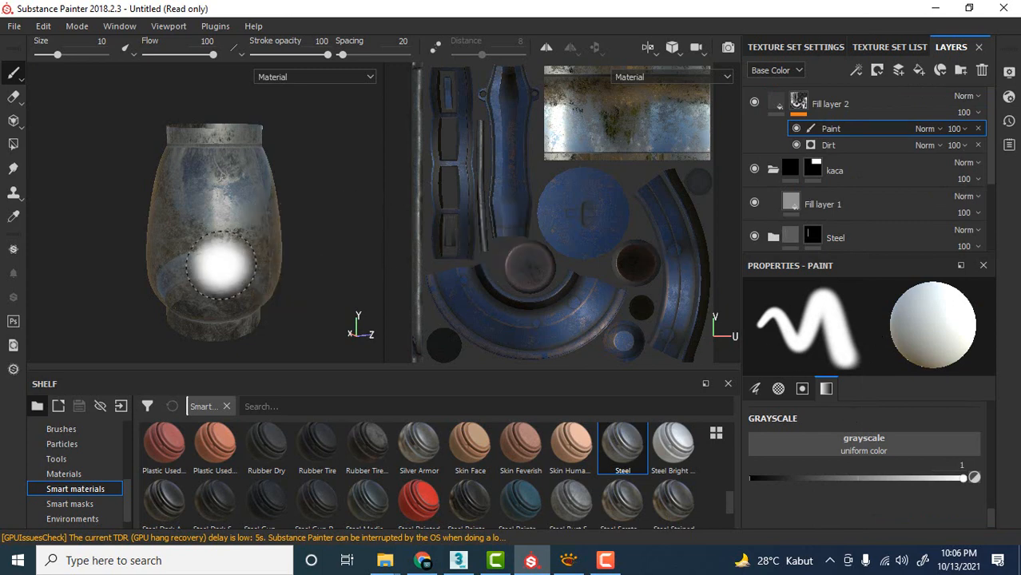
Try painting white on the dirt mask across the glass chimney and undo the stroke.
mouse_move(276, 212)
left_mouse_down()
mouse_move(180, 222)
mouse_move(239, 257)
mouse_move(254, 206)
mouse_move(209, 196)
mouse_move(247, 189)
mouse_move(211, 245)
left_mouse_up()
scroll(261, 219, "up", 3)
scroll(212, 183, "down", 2)
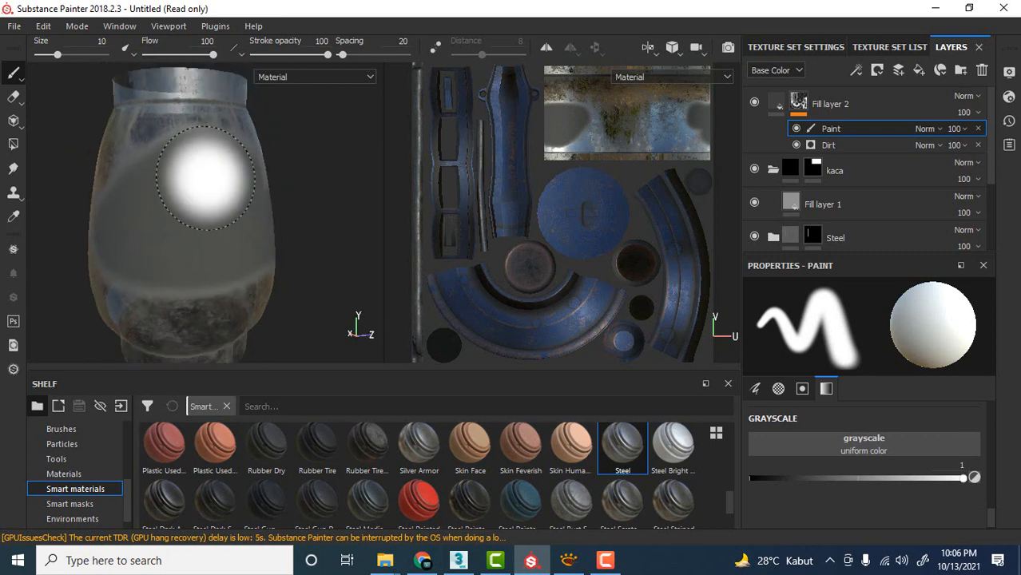
key("ctrl+z")
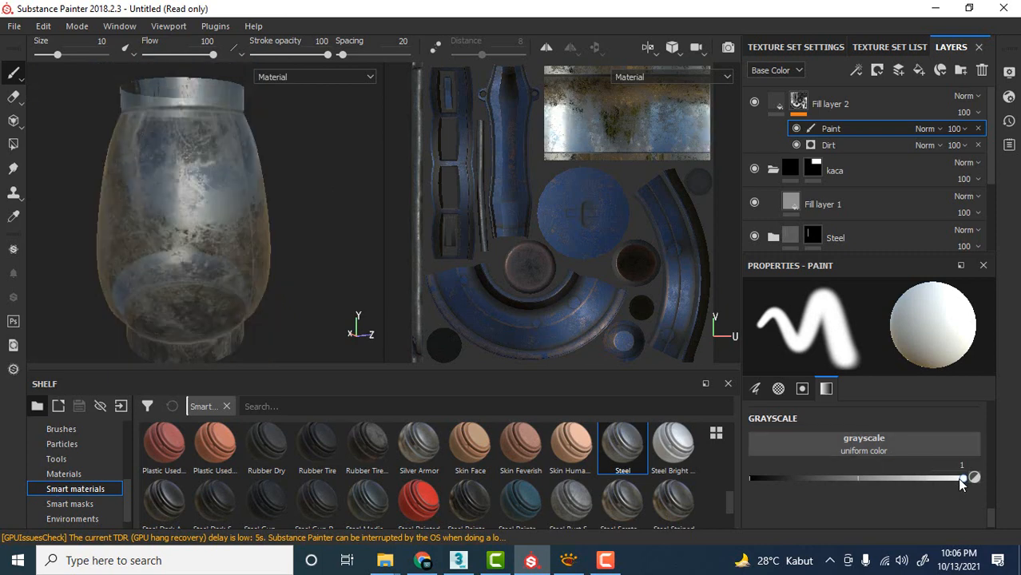
Set the mask brush's grayscale value to 0.
scroll(865, 432, "up", 2)
scroll(866, 432, "down", 2)
scroll(866, 432, "up", 2)
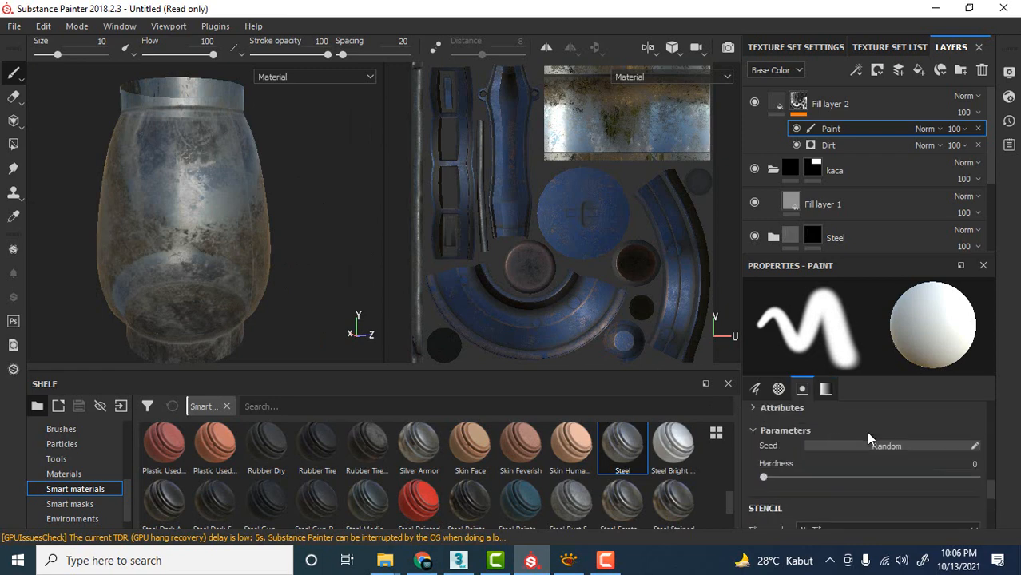
scroll(868, 441, "down", 2)
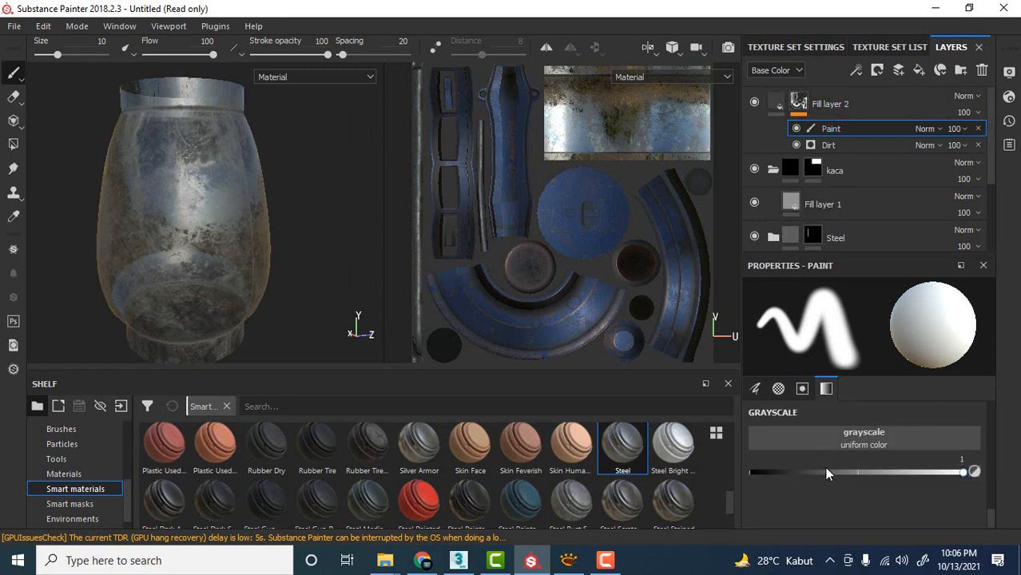
left_click_drag(958, 472, 703, 479)
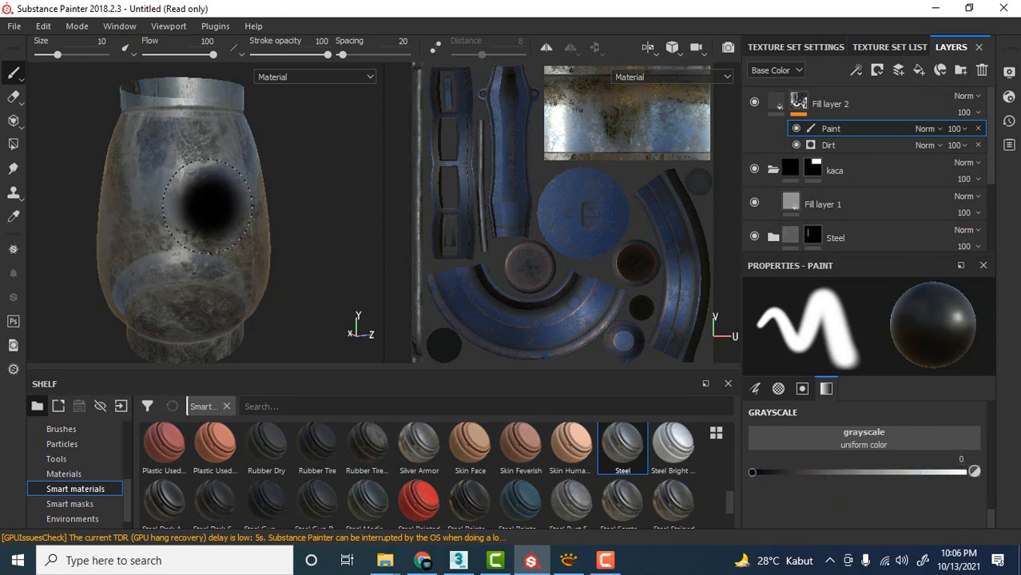
Try removing dirt from the glass chimney with black strokes on the dirt mask and undo them.
mouse_move(199, 200)
left_mouse_down()
mouse_move(180, 200)
mouse_move(213, 198)
mouse_move(231, 213)
mouse_move(192, 200)
mouse_move(164, 230)
mouse_move(260, 233)
left_mouse_up()
scroll(246, 218, "up", 4)
scroll(276, 220, "down", 3)
mouse_move(276, 232)
left_mouse_down("alt")
mouse_move(170, 220)
mouse_move(100, 238)
mouse_move(204, 234)
left_mouse_up("alt")
mouse_move(209, 234)
left_mouse_down("alt")
mouse_move(268, 227)
mouse_move(209, 196)
mouse_move(319, 252)
left_mouse_up("alt")
key("ctrl+z")
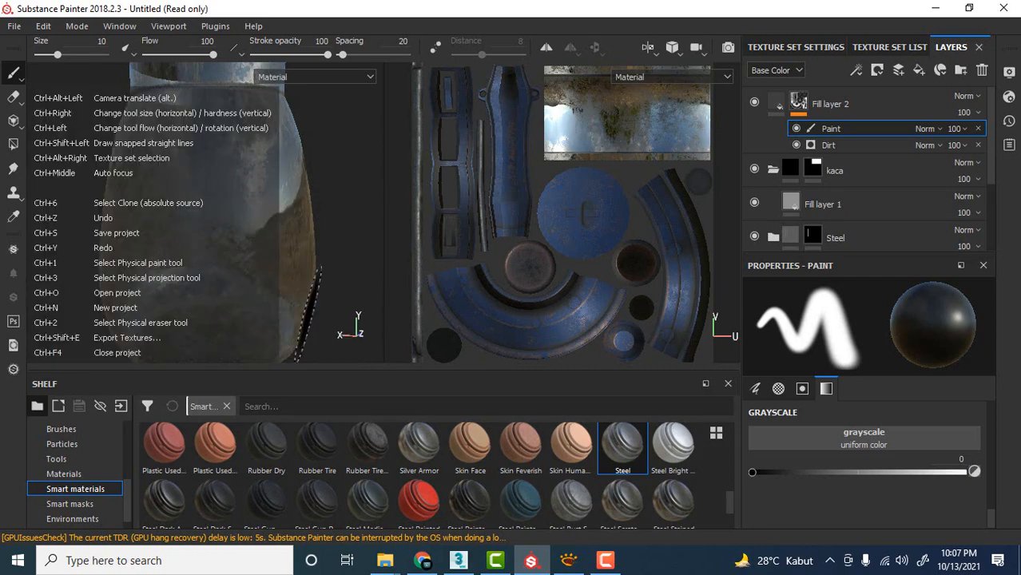
key("ctrl+z")
left_click_drag(345, 152, 220, 208, "alt")
middle_click_drag(231, 210, 104, 189, "alt")
scroll(235, 199, "down", 3)
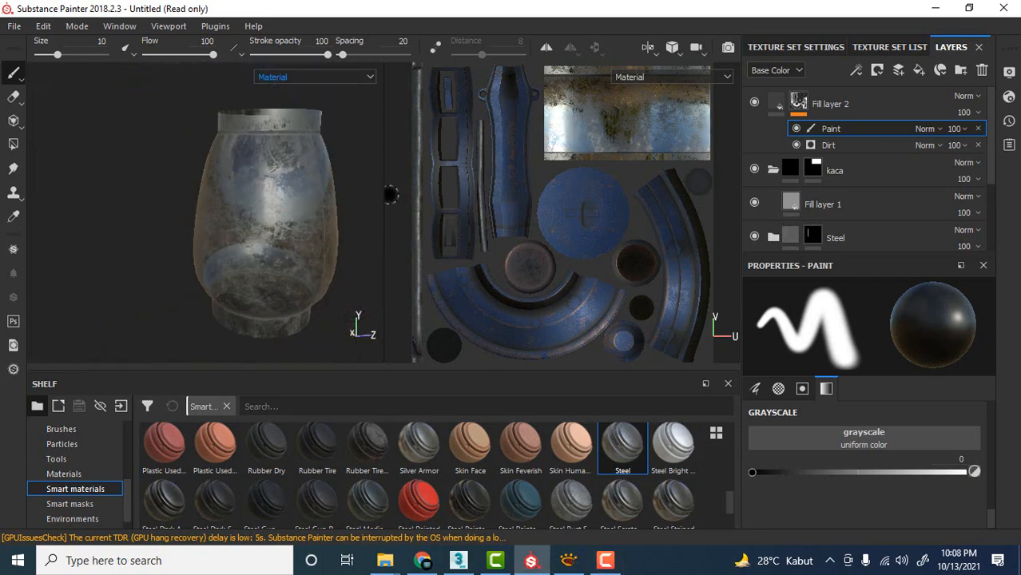
Widen the 3D viewport against the 2D view and frame the glass chimney in it.
left_click_drag(386, 195, 633, 197)
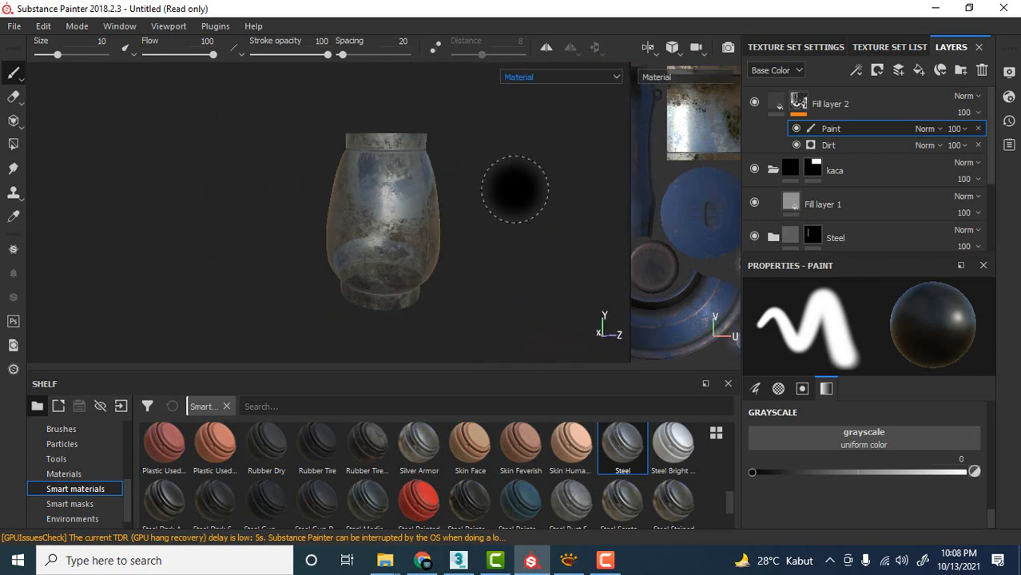
scroll(512, 190, "up", 3)
middle_click_drag(517, 190, 469, 191, "alt")
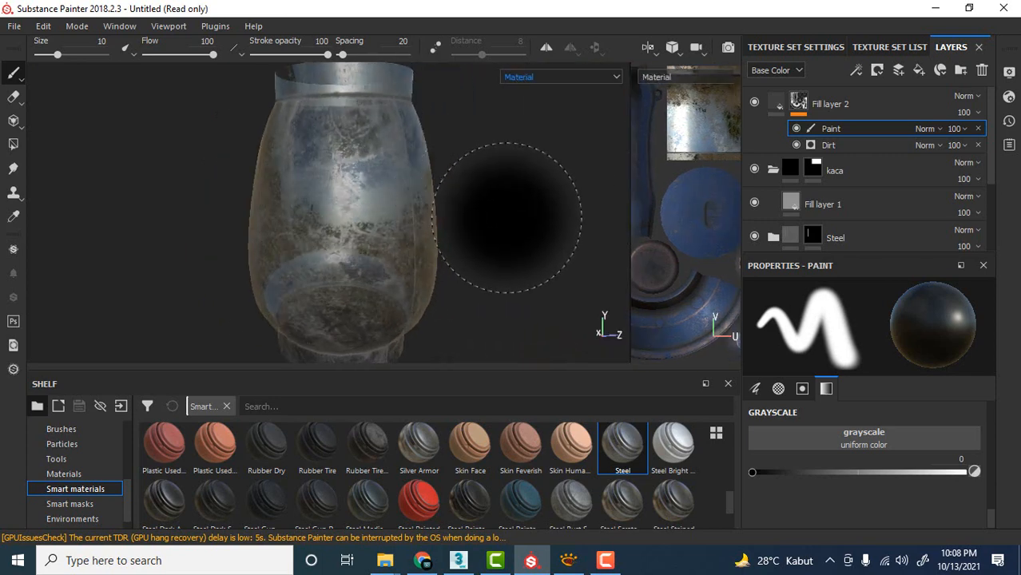
scroll(509, 211, "down", 2)
Inspect the glass chimney's roughness and metallic channels in the viewport, ending on the roughness display.
left_click(555, 78)
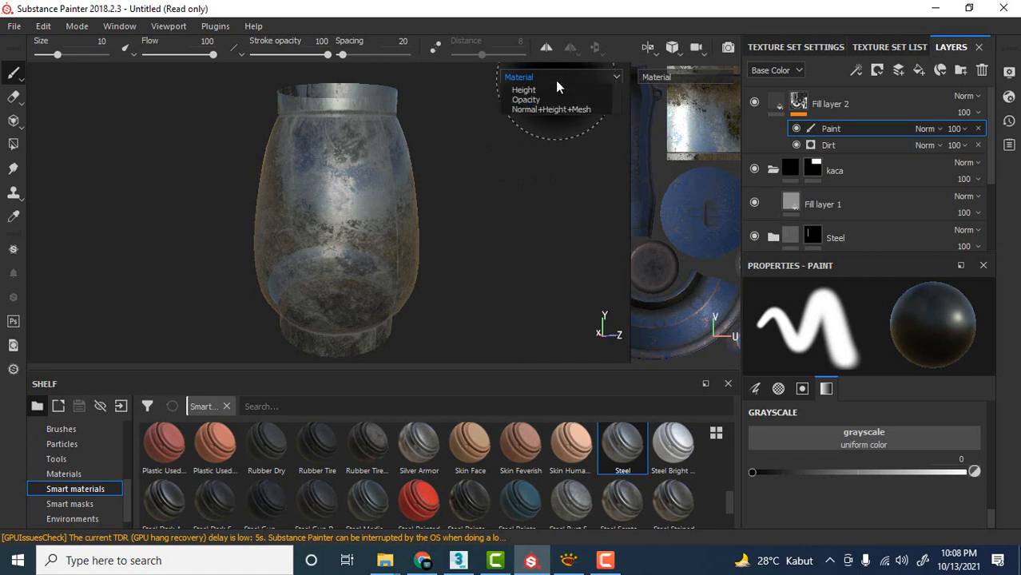
left_click(532, 139)
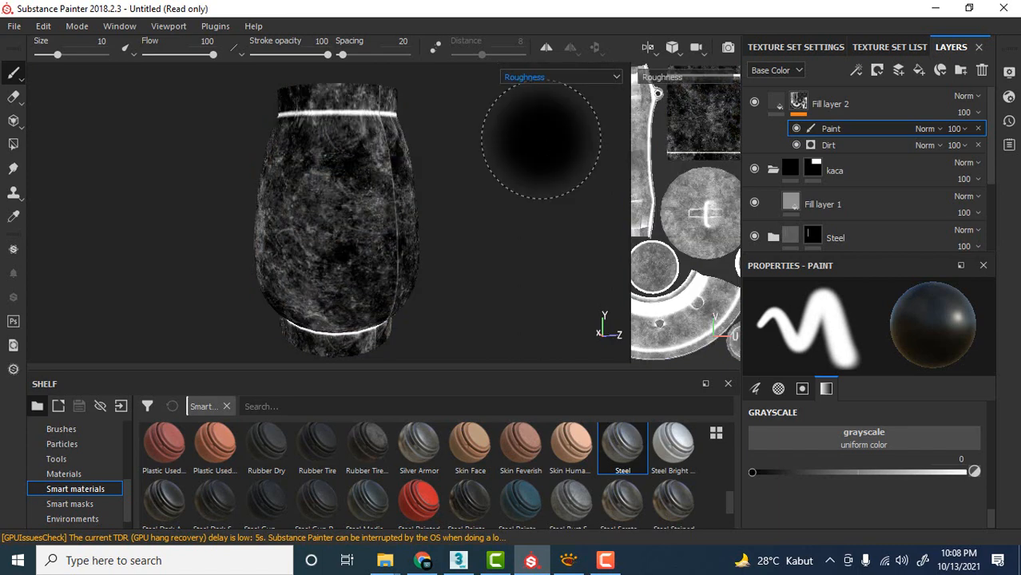
left_click(548, 75)
left_click(540, 129)
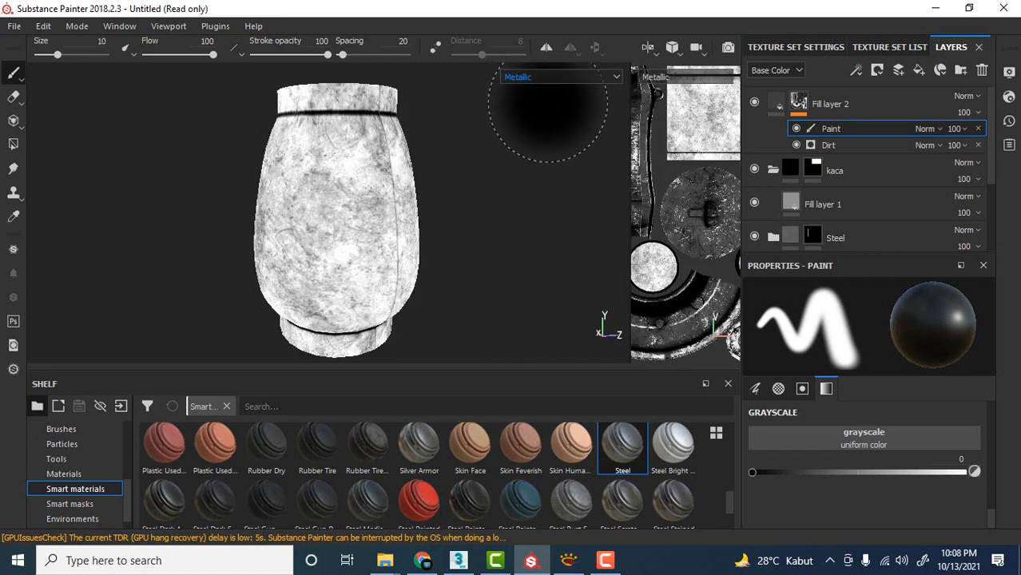
left_click(547, 76)
left_click(535, 139)
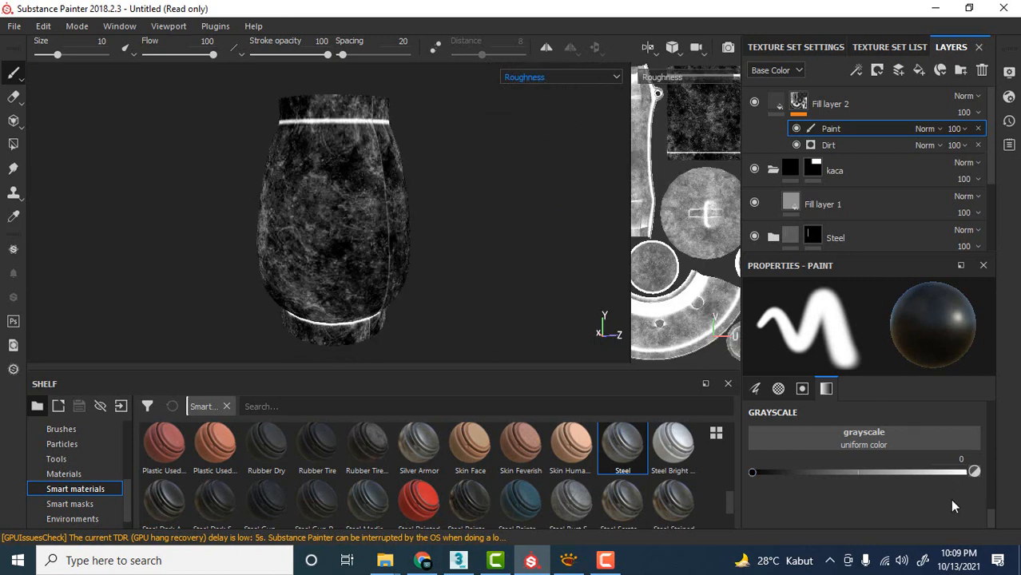
Paint around the glass chimney's middle on the dirt mask at brush flow 10, clearing dirt there while leaving it near both ends.
left_click_drag(992, 519, 995, 420)
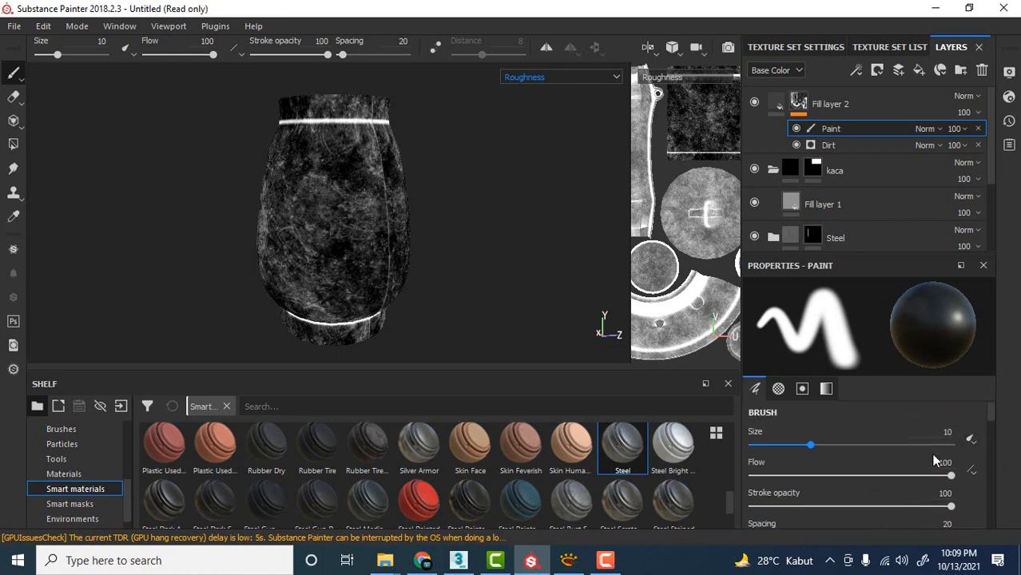
left_click_drag(945, 477, 768, 485)
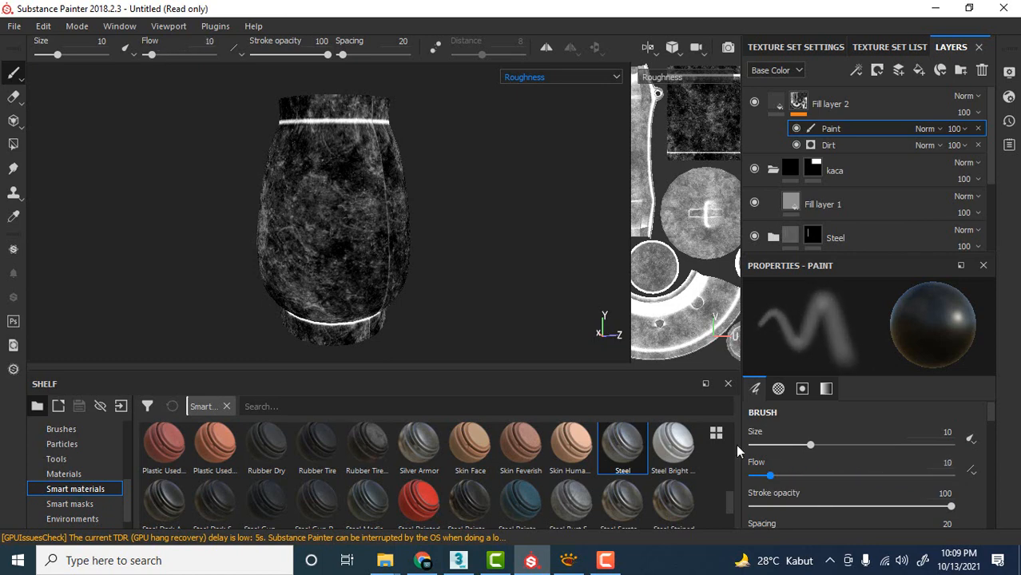
scroll(388, 230, "up", 5)
scroll(386, 232, "down", 3)
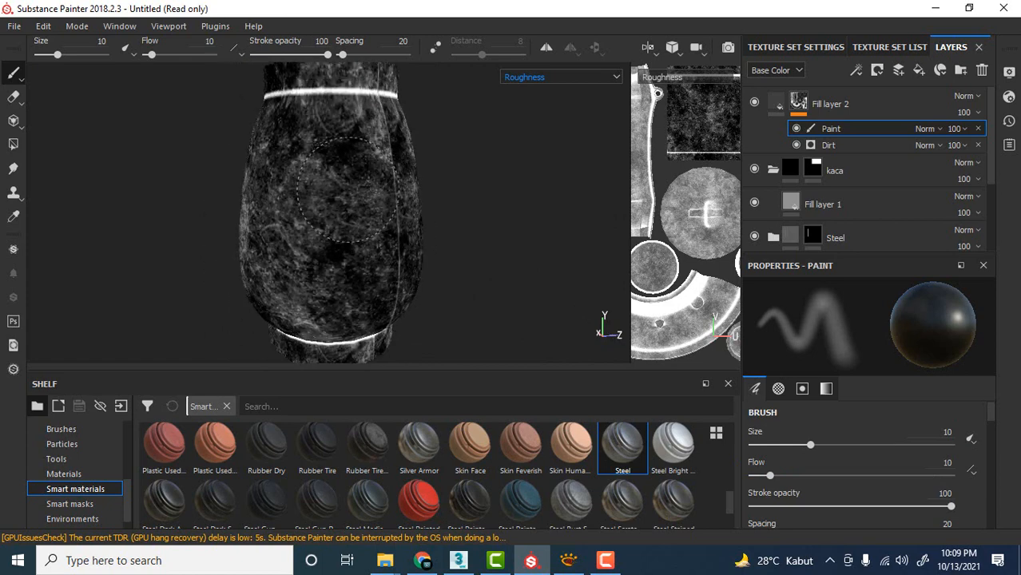
mouse_move(349, 191)
left_mouse_down()
mouse_move(353, 215)
mouse_move(359, 194)
mouse_move(318, 218)
mouse_move(300, 209)
left_mouse_up()
left_click_drag(350, 225, 378, 224, "alt")
mouse_move(296, 180)
left_mouse_down()
mouse_move(271, 195)
mouse_move(341, 220)
left_mouse_up()
left_click_drag(463, 230, 519, 214, "alt")
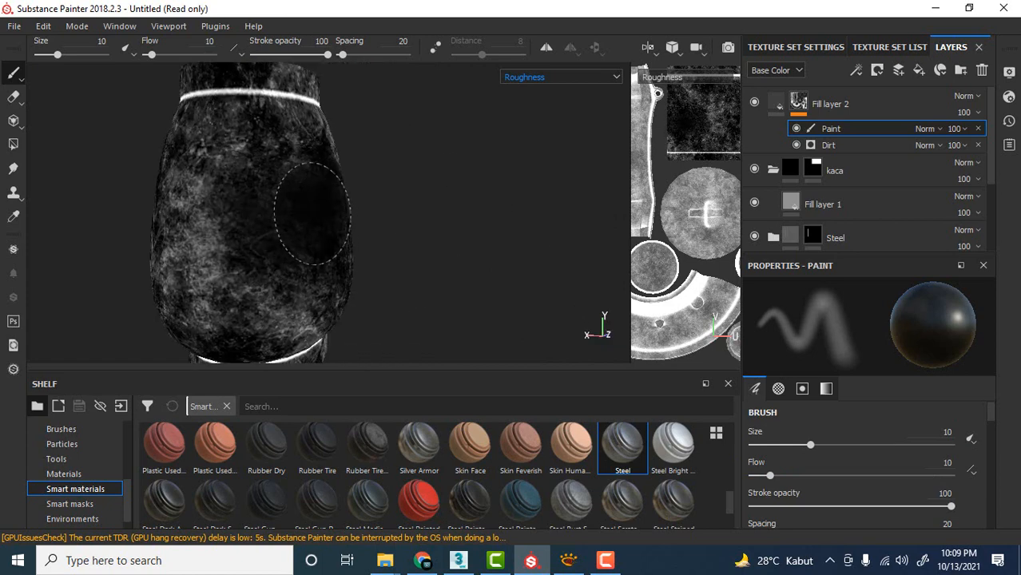
middle_click_drag(342, 199, 440, 192, "alt")
left_click_drag(308, 218, 405, 213)
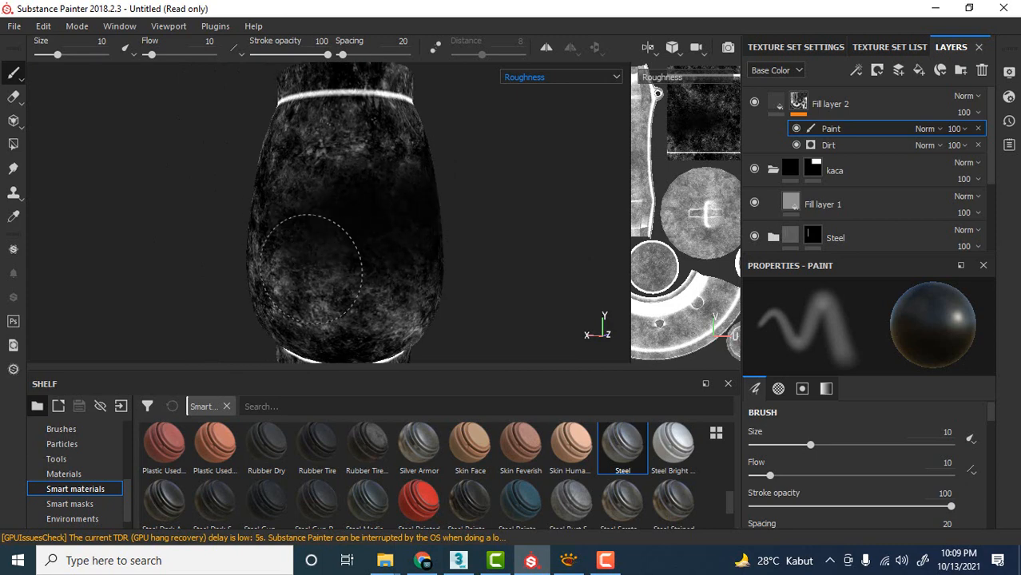
mouse_move(434, 250)
left_mouse_down("alt")
mouse_move(267, 211)
mouse_move(284, 242)
left_mouse_up("alt")
middle_click_drag(283, 242, 409, 239, "alt")
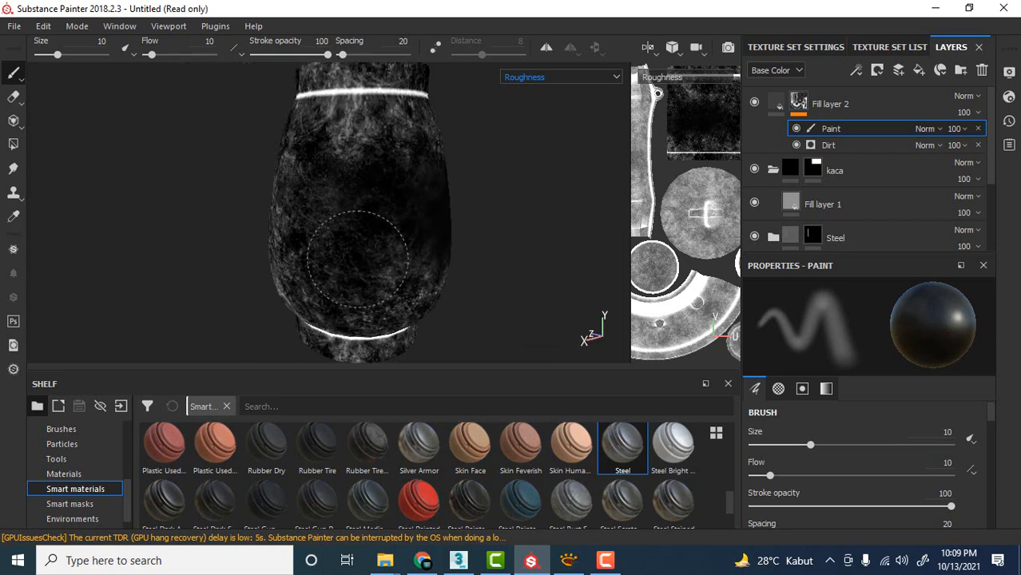
left_click_drag(358, 259, 465, 243, "alt")
left_click_drag(266, 256, 403, 208, "alt")
left_click_drag(304, 234, 460, 215, "alt")
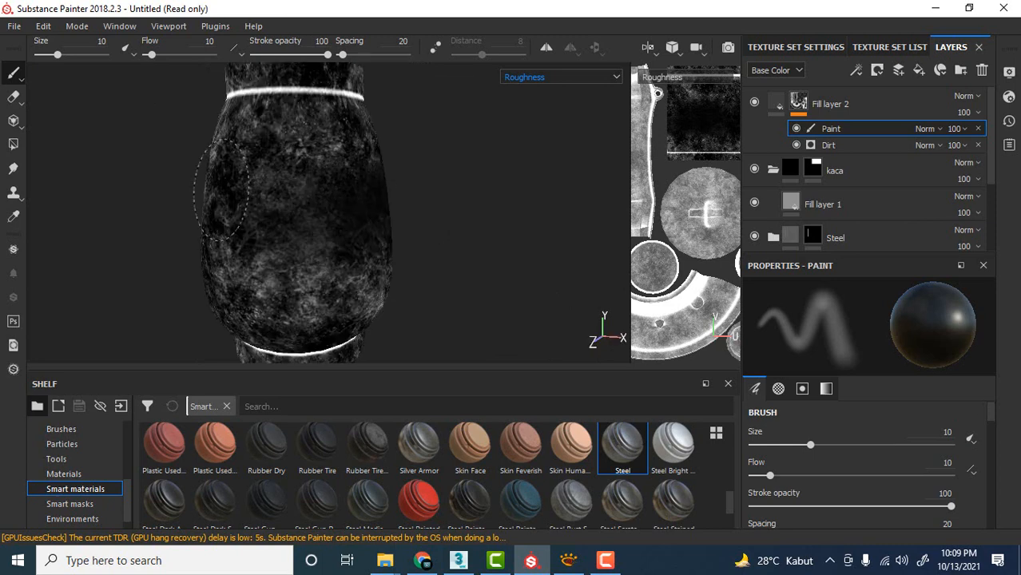
left_click_drag(378, 236, 317, 232, "alt")
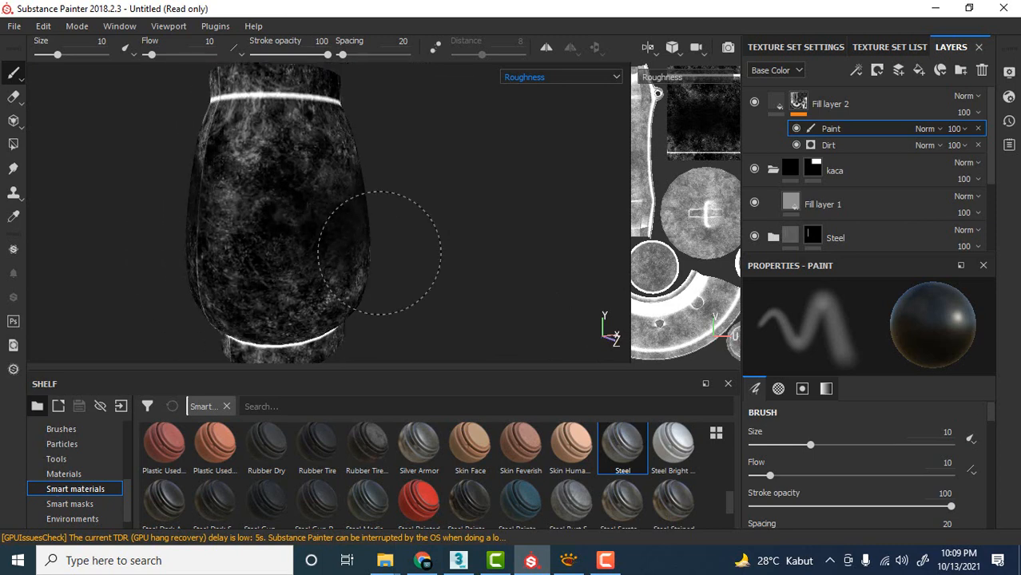
left_click_drag(318, 183, 312, 228, "alt")
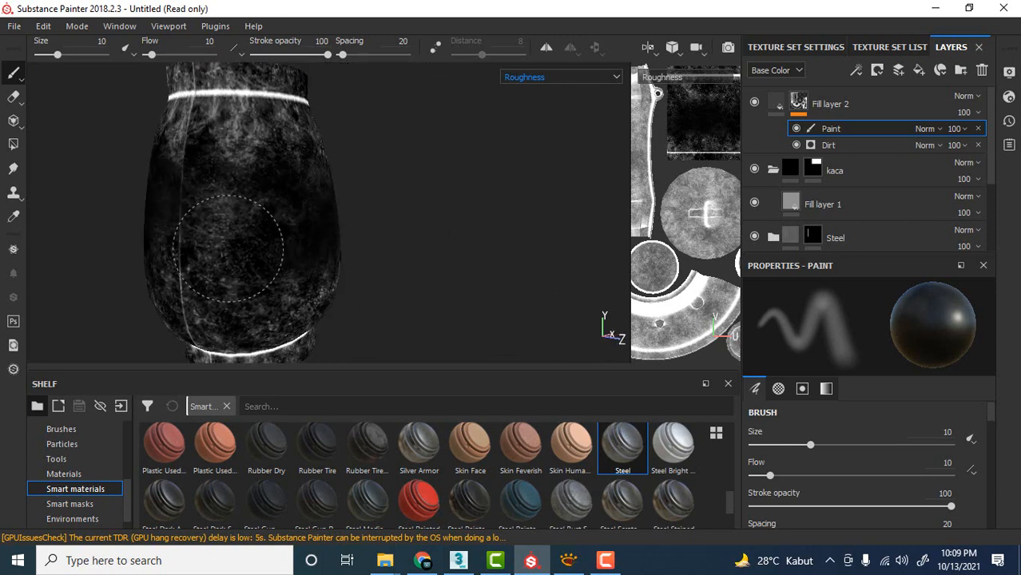
left_click_drag(226, 228, 348, 211, "alt")
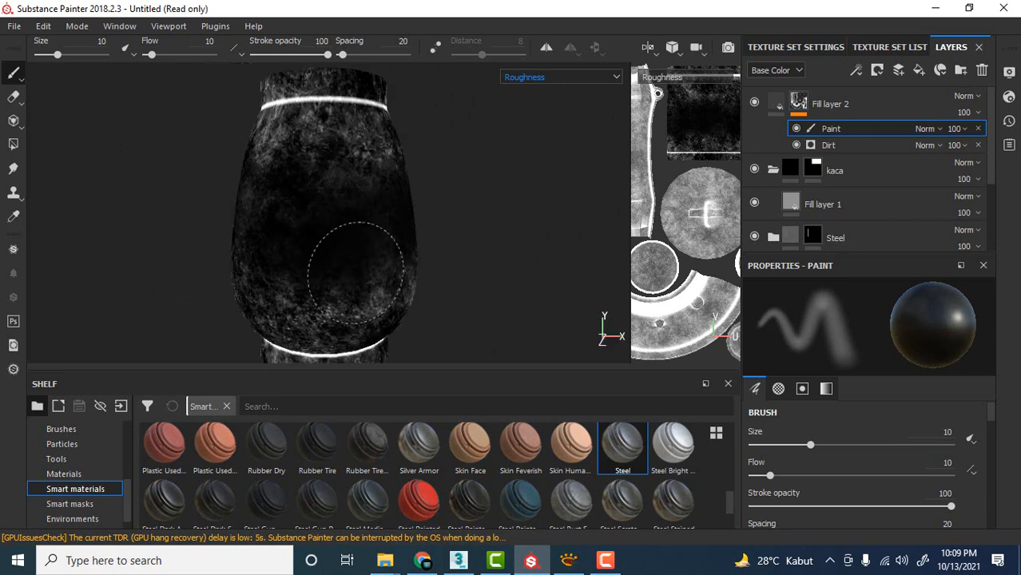
left_click_drag(355, 272, 371, 208, "alt")
left_click_drag(456, 194, 291, 214, "alt")
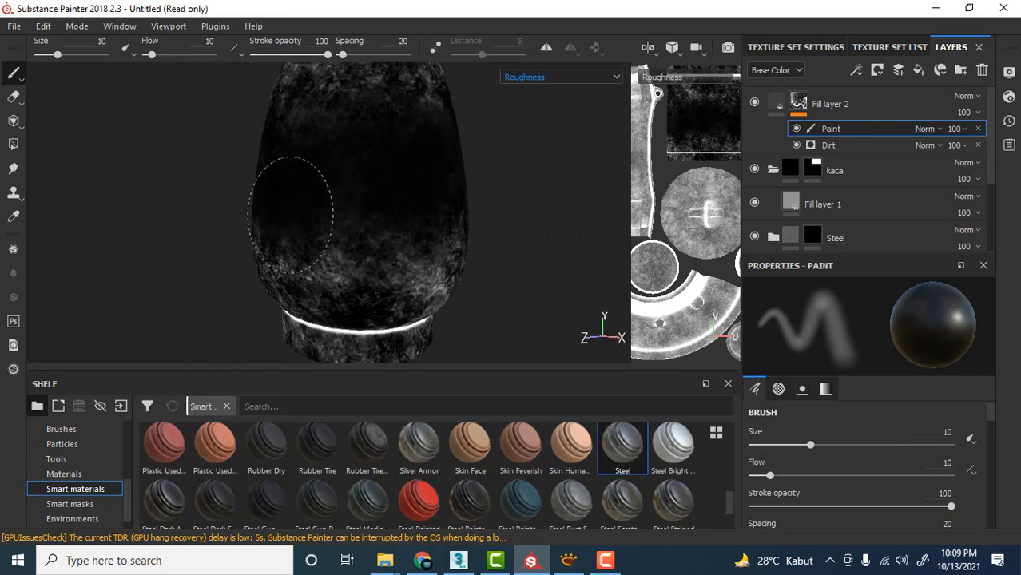
left_click_drag(376, 248, 333, 203, "alt")
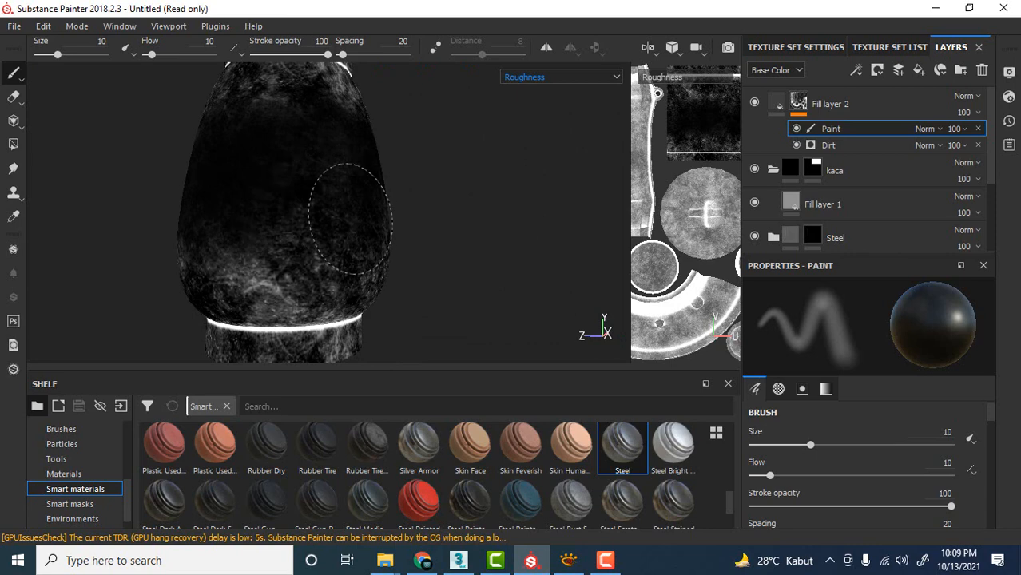
left_click_drag(268, 187, 328, 182, "alt")
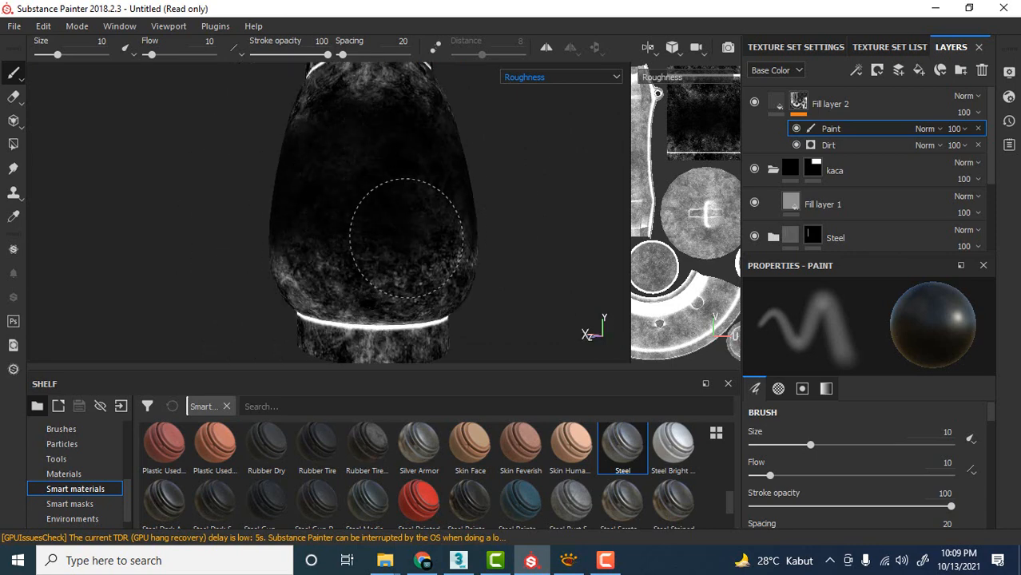
mouse_move(398, 228)
left_mouse_down("alt")
mouse_move(492, 160)
mouse_move(307, 217)
left_mouse_up("alt")
mouse_move(354, 240)
left_mouse_down("alt")
mouse_move(353, 200)
mouse_move(550, 232)
left_mouse_up("alt")
scroll(459, 148, "down", 4)
middle_click_drag(486, 151, 427, 197, "alt")
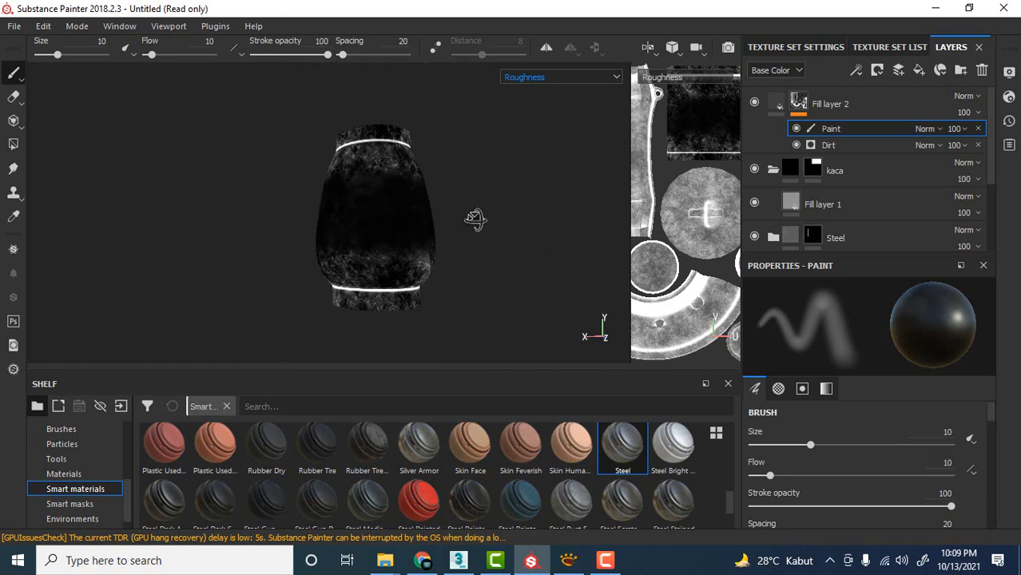
left_click_drag(476, 221, 471, 217, "alt")
Switch the viewport display to Material and inspect the cleaned glass chimney from several angles.
left_click(570, 78)
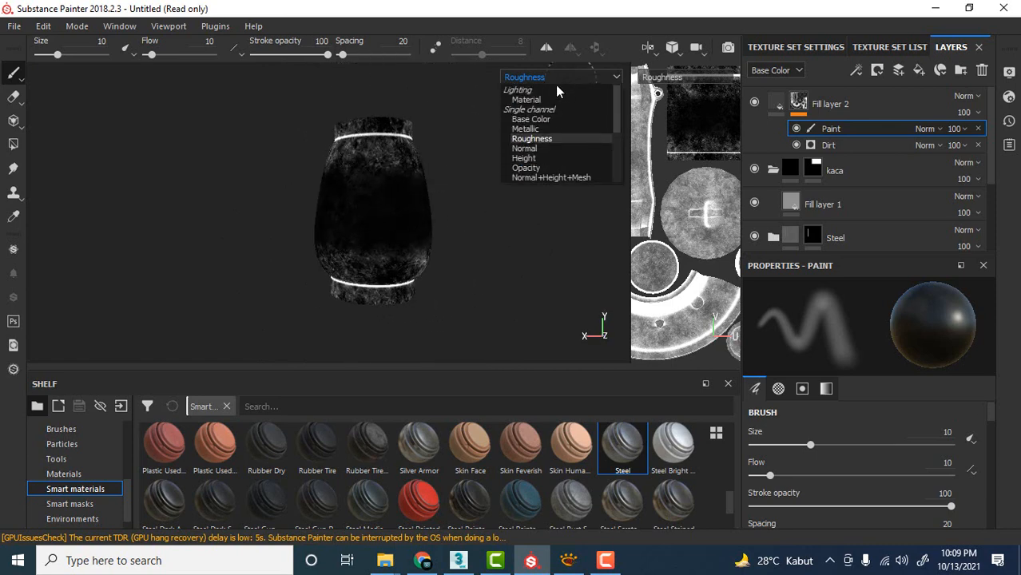
left_click(526, 100)
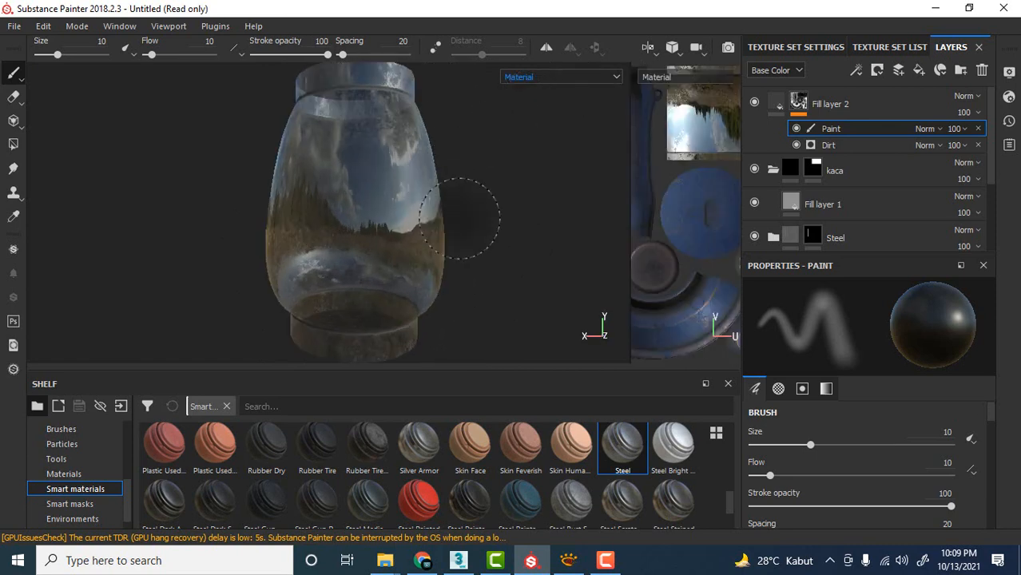
left_click_drag(501, 177, 535, 201, "alt")
right_click_drag(506, 182, 595, 175, "shift")
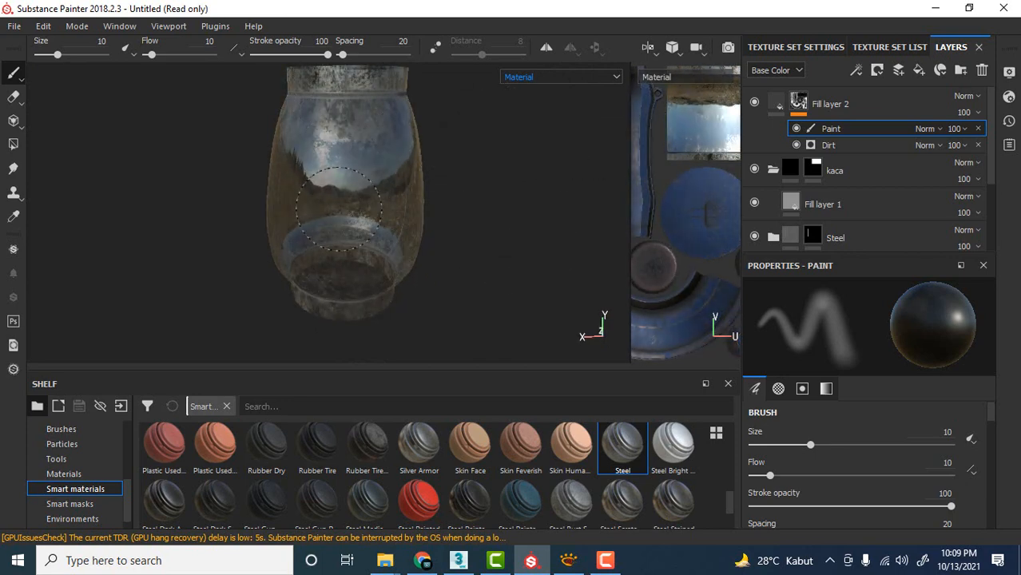
left_click_drag(323, 244, 579, 171, "alt")
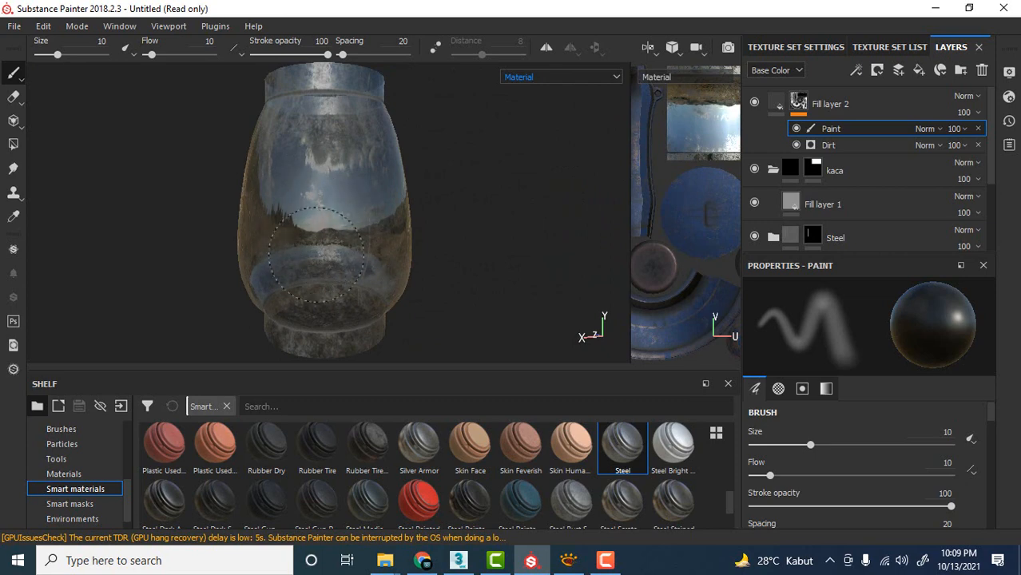
left_click_drag(497, 194, 543, 194, "alt")
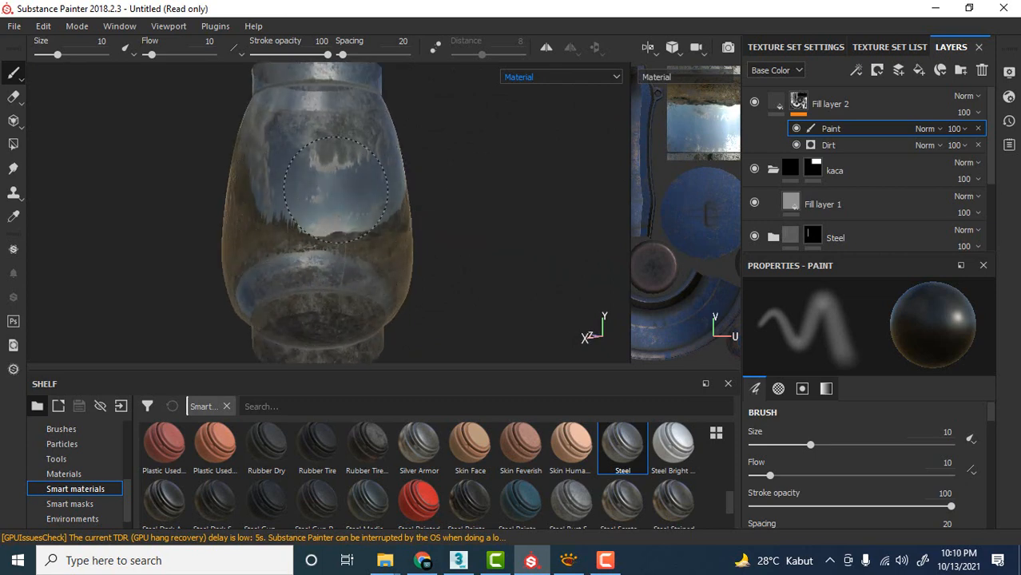
Examine the lantern's blue base from below, the side and slightly above.
scroll(443, 209, "down", 5)
scroll(443, 209, "down", 3)
middle_click_drag(454, 162, 430, 289, "alt")
scroll(426, 280, "up", 5)
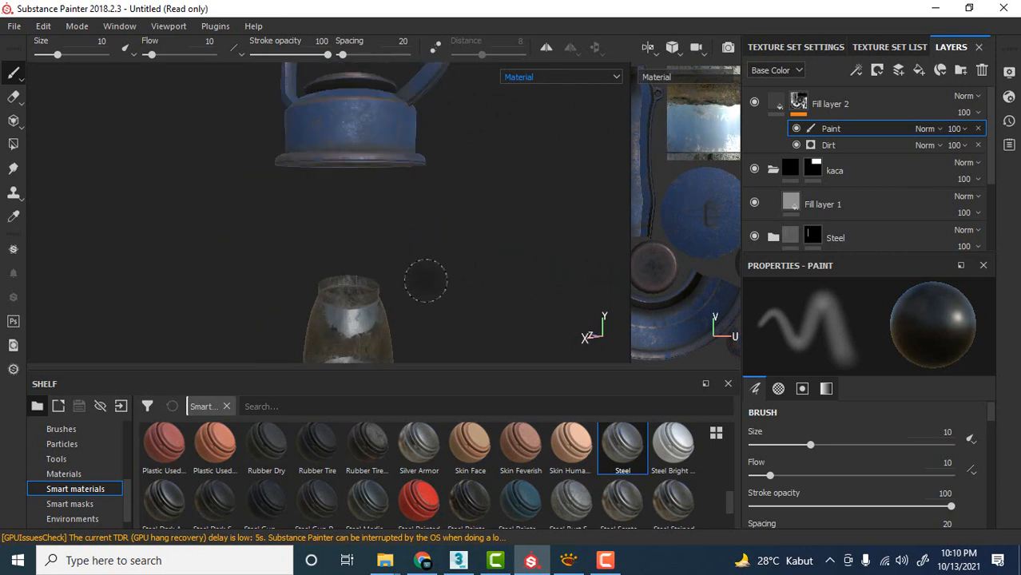
mouse_move(426, 278)
left_mouse_down("alt")
mouse_move(502, 209)
mouse_move(547, 223)
mouse_move(447, 253)
mouse_move(484, 259)
mouse_move(489, 230)
left_mouse_up("alt")
scroll(447, 252, "up", 3)
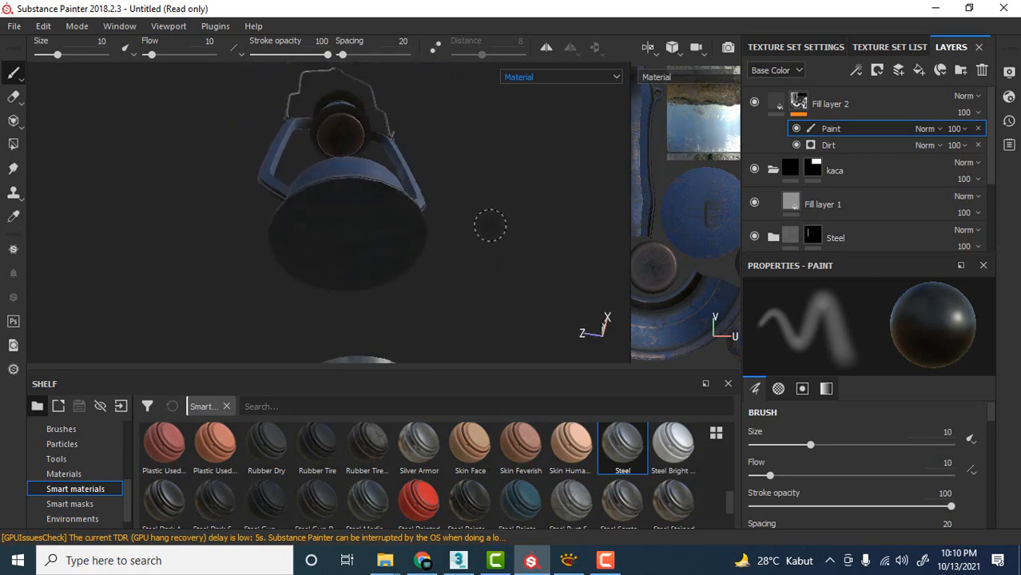
mouse_move(487, 226)
right_mouse_down("shift")
mouse_move(589, 202)
mouse_move(486, 210)
right_mouse_up("shift")
left_click_drag(501, 163, 534, 233, "alt")
scroll(533, 233, "up", 5)
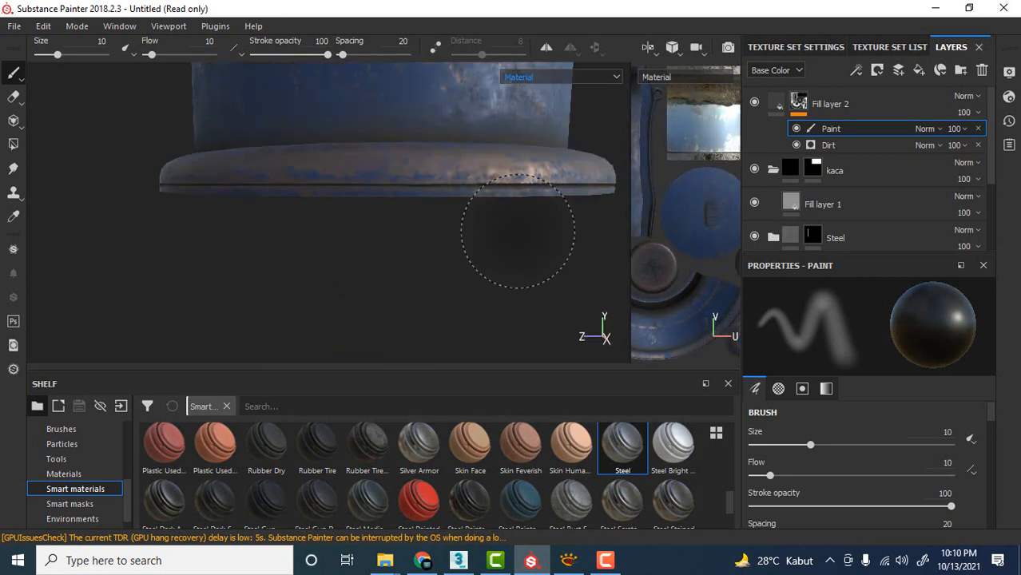
middle_click_drag(503, 141, 404, 242, "alt")
scroll(404, 242, "up", 1)
scroll(404, 241, "down", 5)
middle_click_drag(514, 186, 475, 264, "alt")
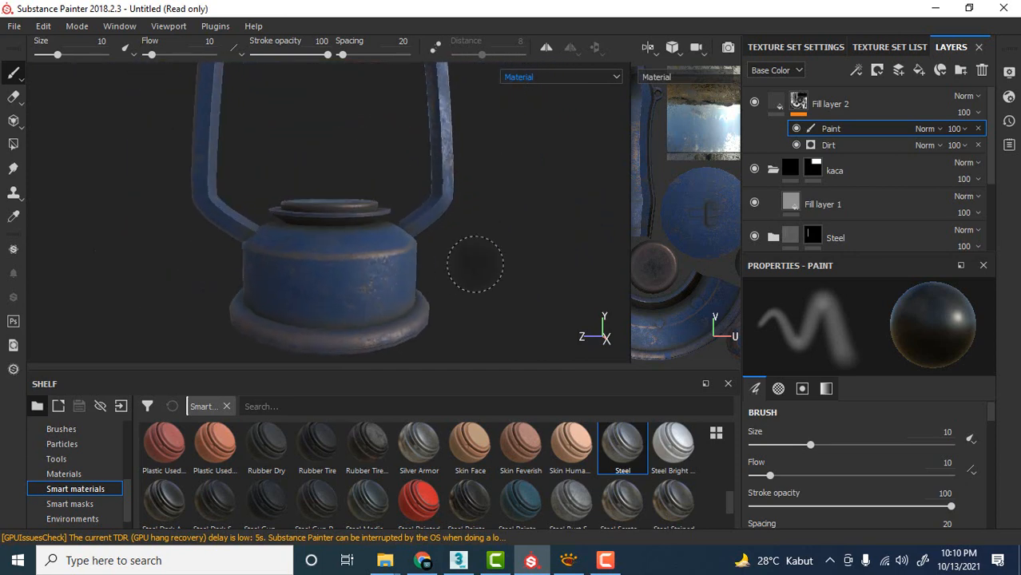
Toggle Fill layer 2's visibility to compare the base's side wall with and without dirt, leaving the layer visible.
left_click(754, 103)
scroll(470, 275, "up", 4)
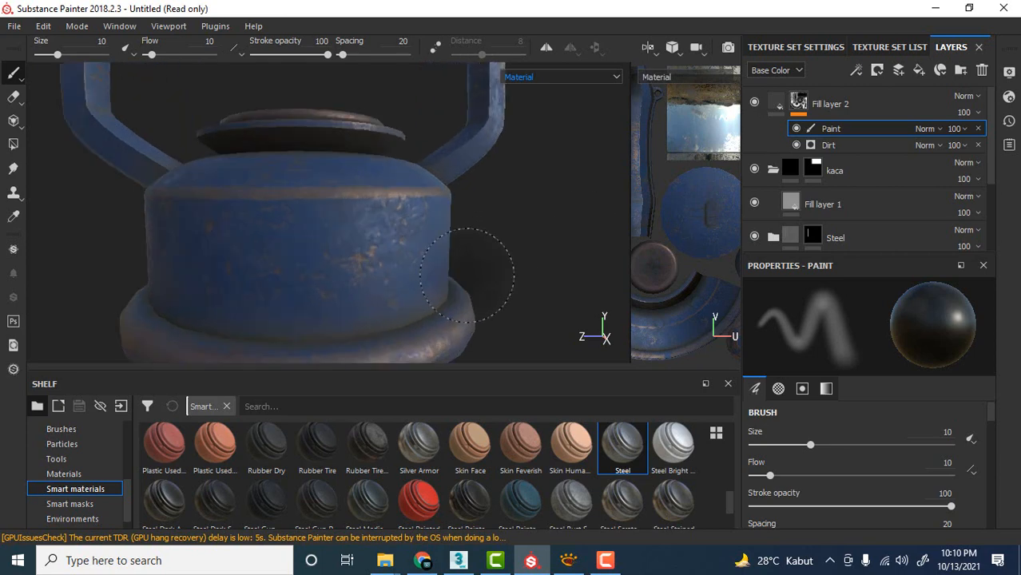
left_click(754, 103)
left_click(754, 103)
left_click(755, 103)
left_click(754, 103)
left_click(755, 103)
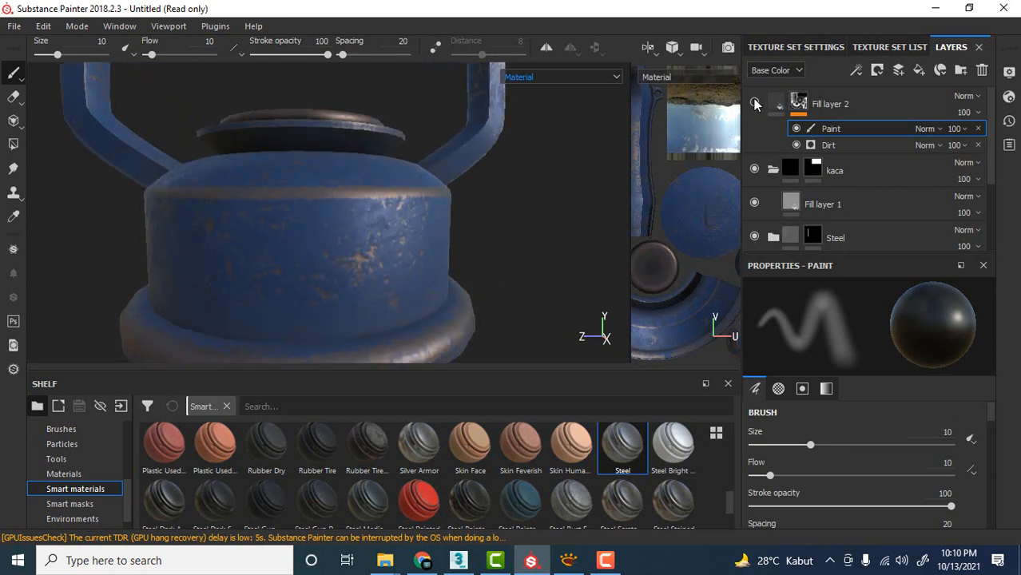
left_click(755, 103)
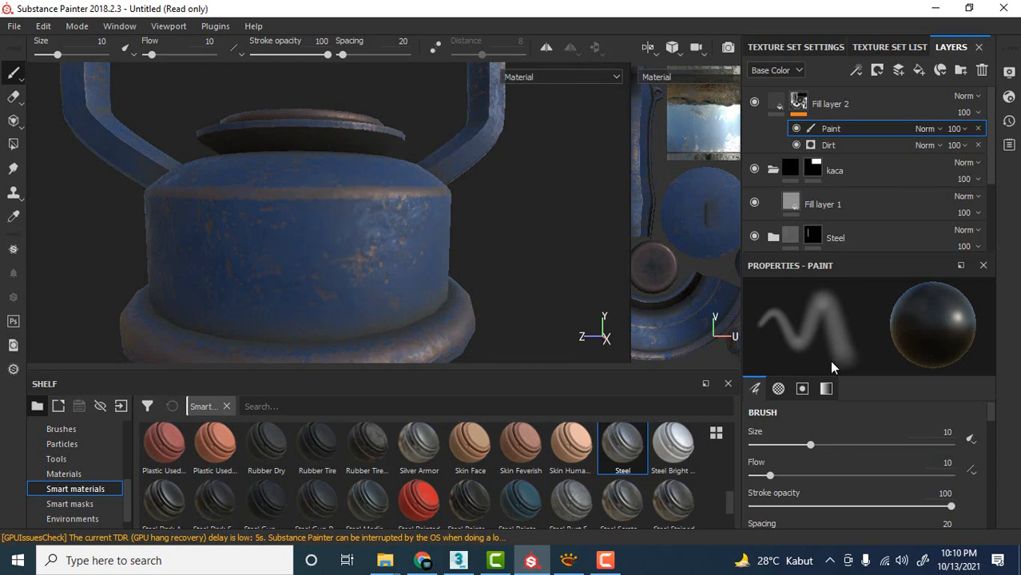
Set the mask brush's flow to 100 and frame the base's cap and shoulder from above.
left_click_drag(769, 476, 952, 476)
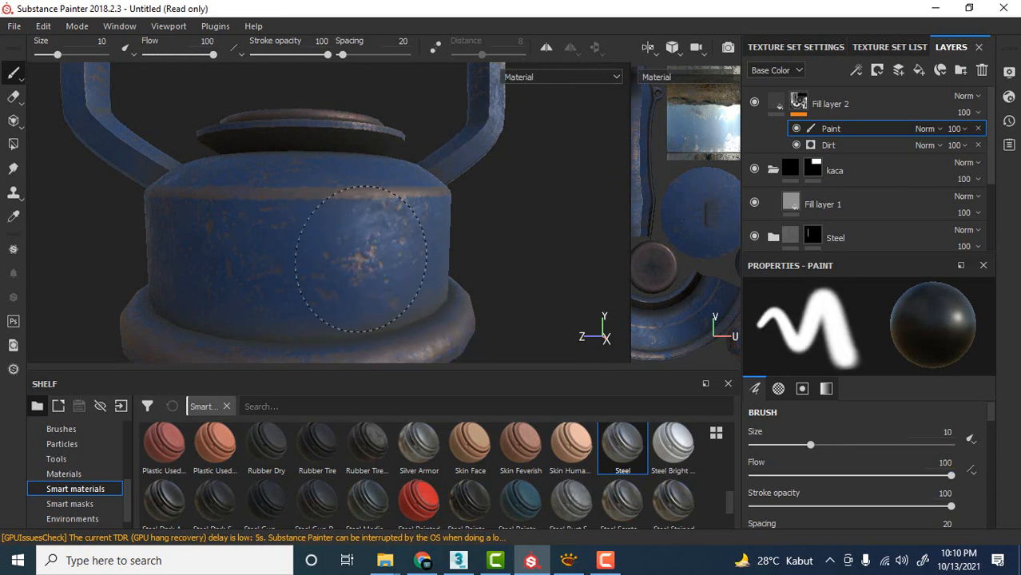
left_click_drag(390, 182, 420, 220, "alt")
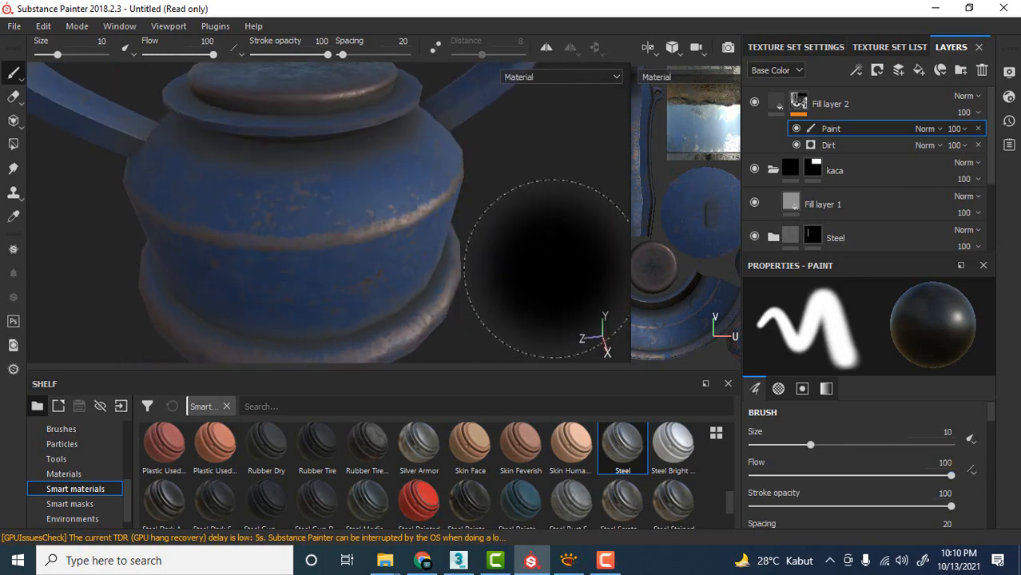
middle_click_drag(498, 225, 495, 283, "alt")
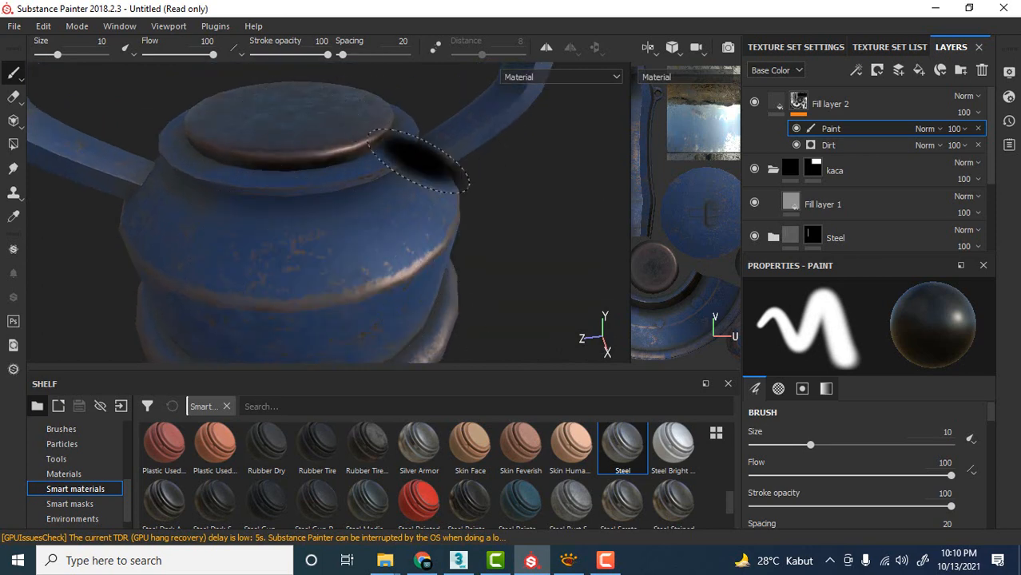
Compare the base's cap and shoulder with Fill layer 2 hidden and shown, leaving the layer visible.
left_click(755, 102)
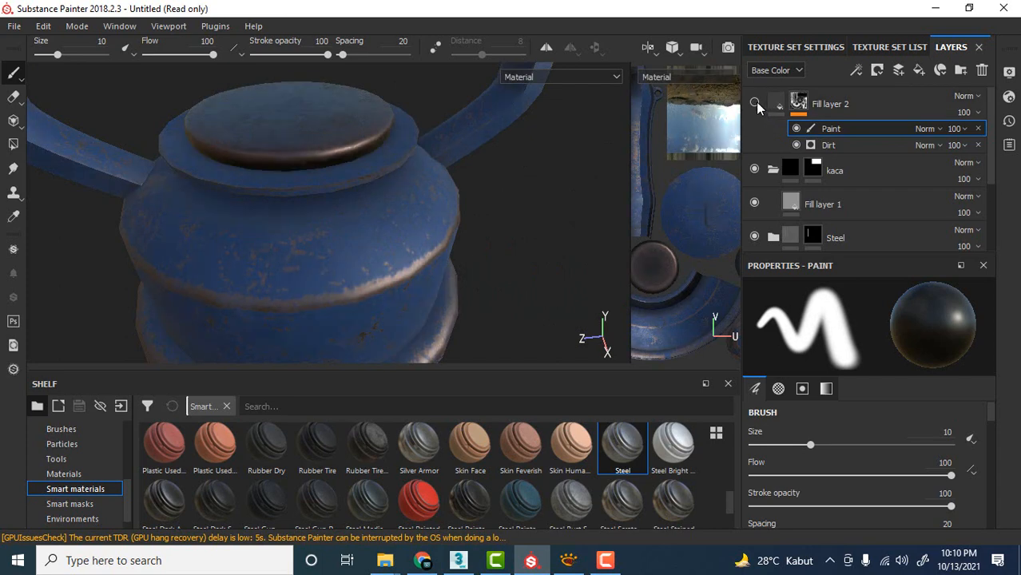
left_click(755, 101)
left_click(755, 101)
left_click(755, 102)
left_click(755, 102)
left_click(755, 102)
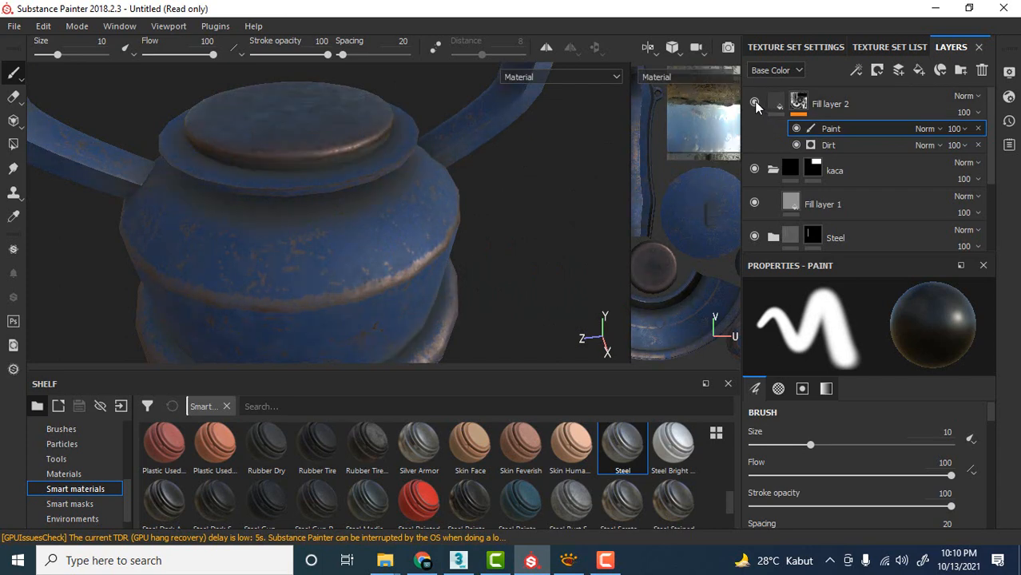
left_click(755, 102)
left_click(754, 102)
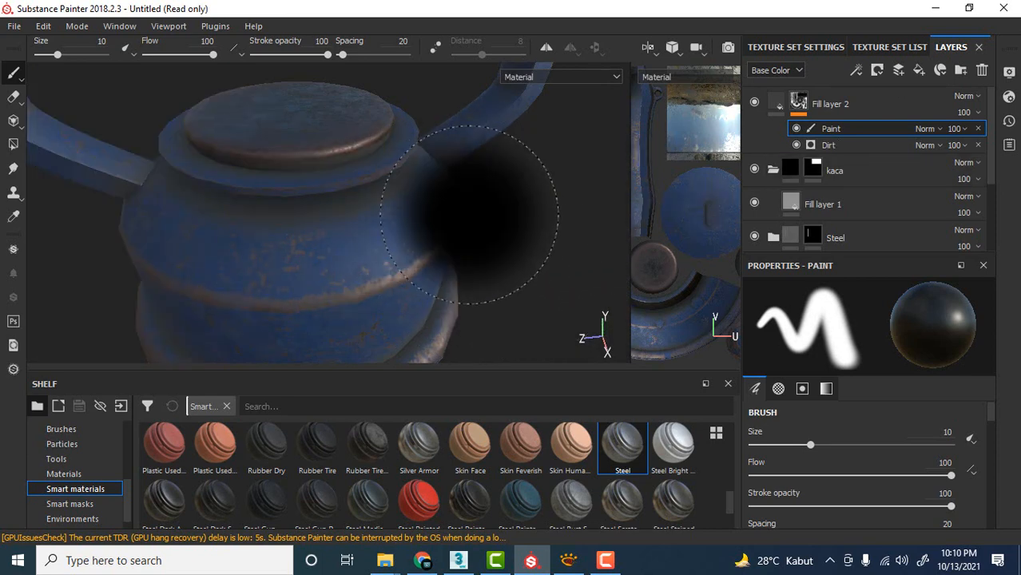
Review the whole lantern from farther away, including the frame, upper cap and separate glass chimney.
scroll(476, 228, "down", 2)
scroll(480, 229, "down", 5)
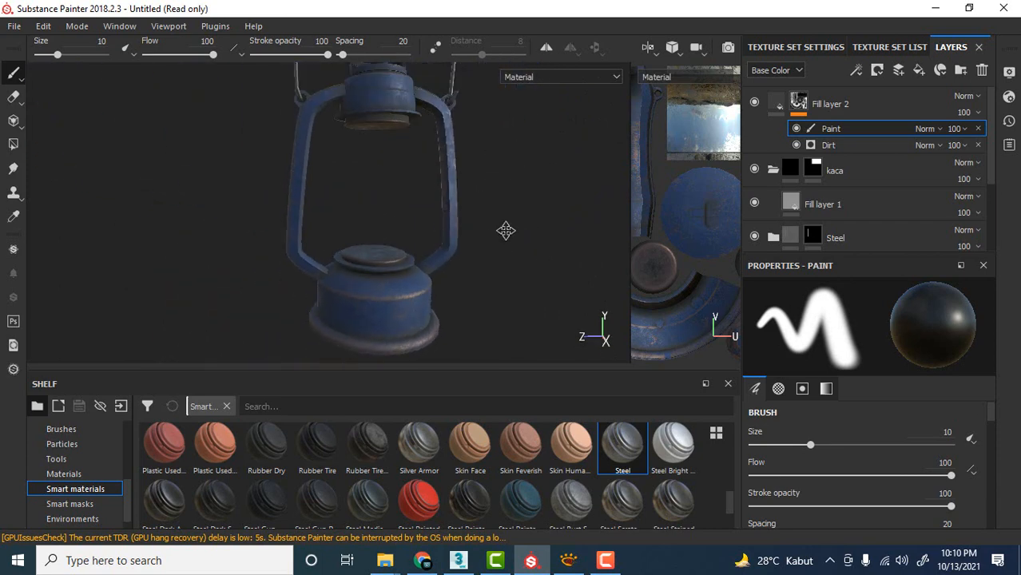
scroll(486, 229, "down", 3)
left_click_drag(475, 199, 473, 243, "alt")
middle_click_drag(474, 243, 465, 123, "alt")
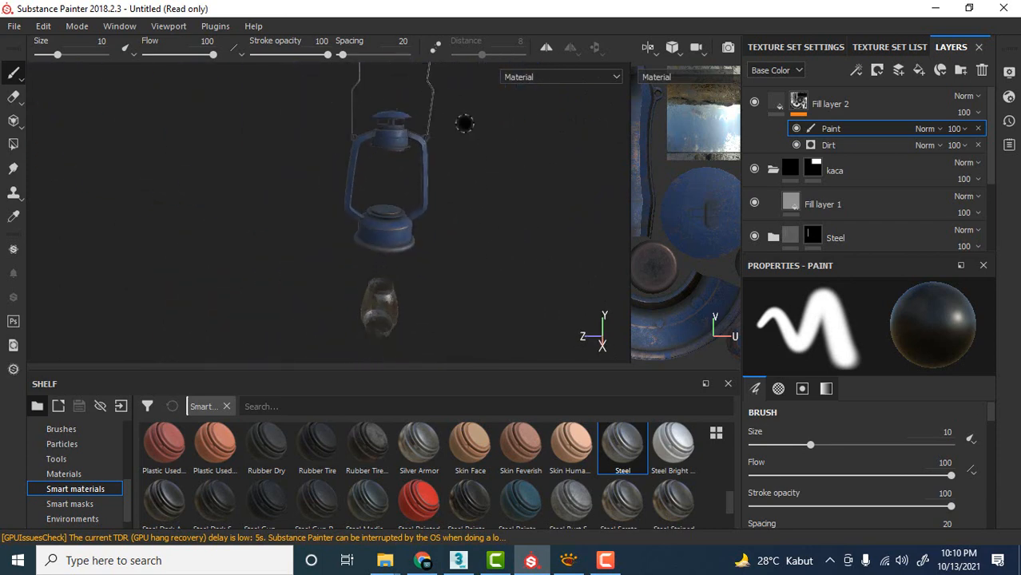
left_click_drag(464, 123, 477, 165, "alt")
scroll(460, 242, "up", 6)
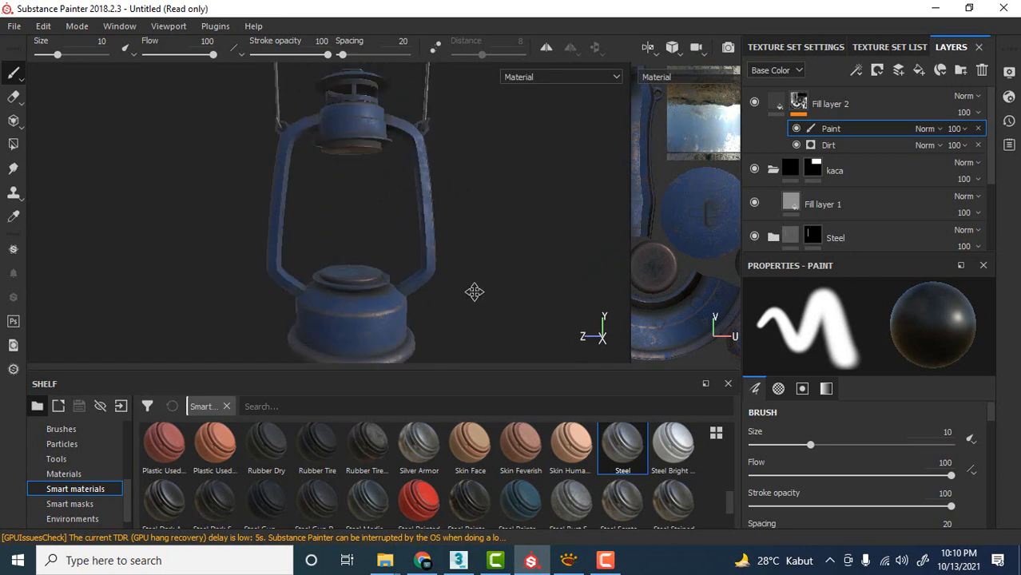
Examine the dirt and worn edges on the base's side wall and foot up close, and on the lantern as a whole.
scroll(483, 244, "down", 3)
scroll(475, 249, "up", 4)
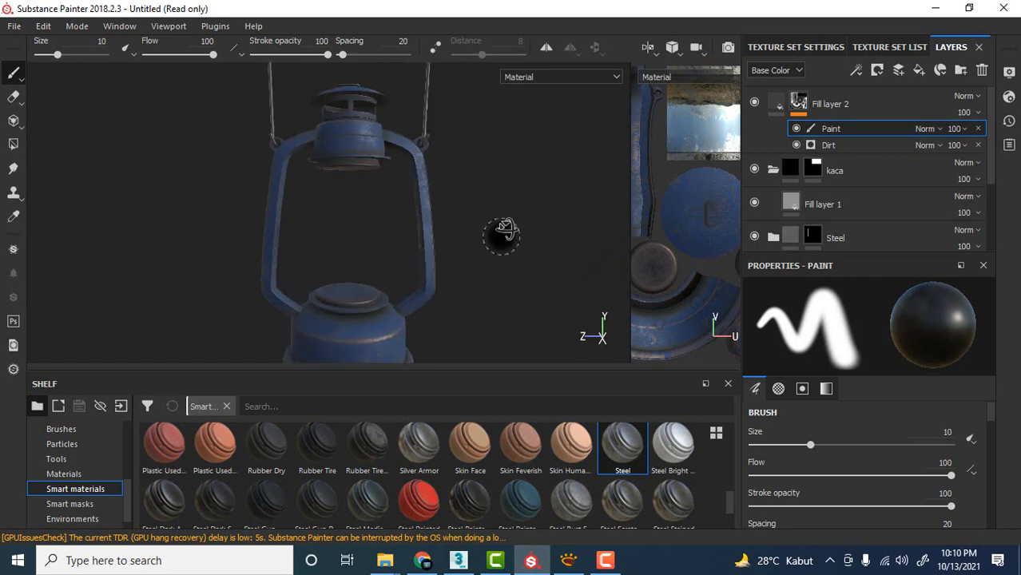
left_click_drag(504, 235, 518, 240, "alt")
middle_click_drag(517, 239, 485, 93, "alt")
scroll(459, 261, "up", 3)
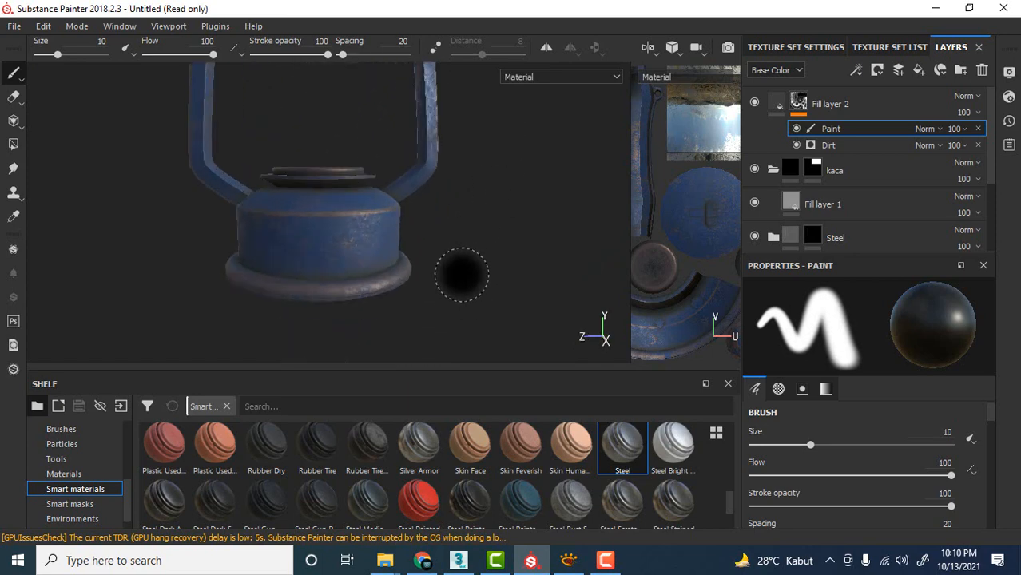
scroll(455, 276, "up", 2)
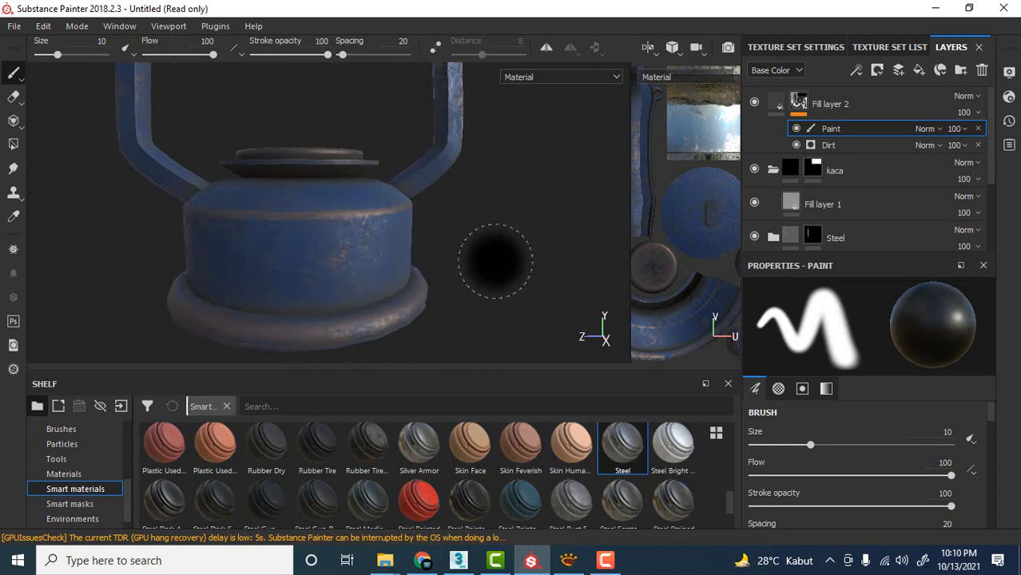
mouse_move(489, 266)
left_mouse_down("alt")
mouse_move(497, 257)
mouse_move(457, 251)
left_mouse_up("alt")
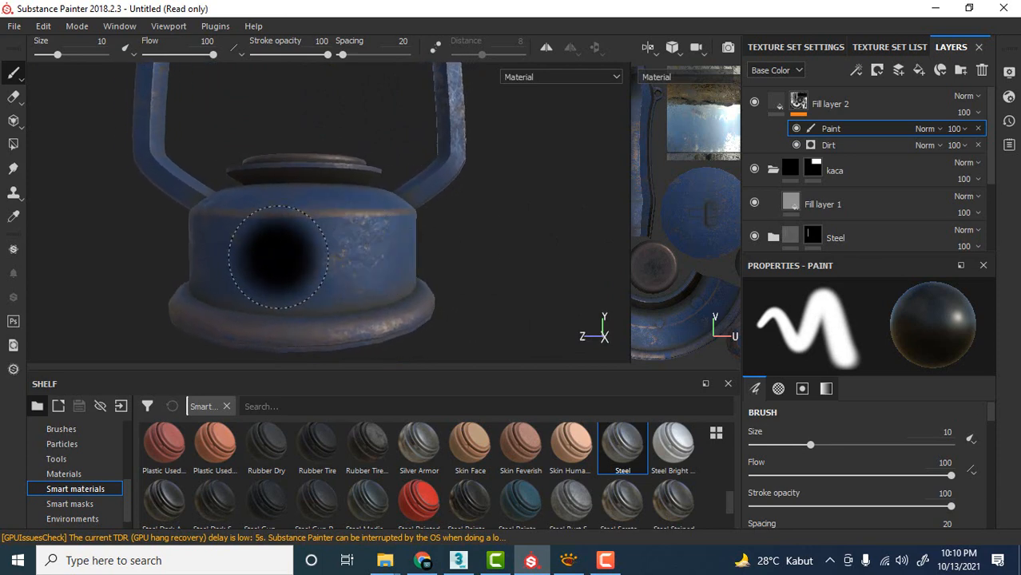
scroll(303, 241, "down", 2)
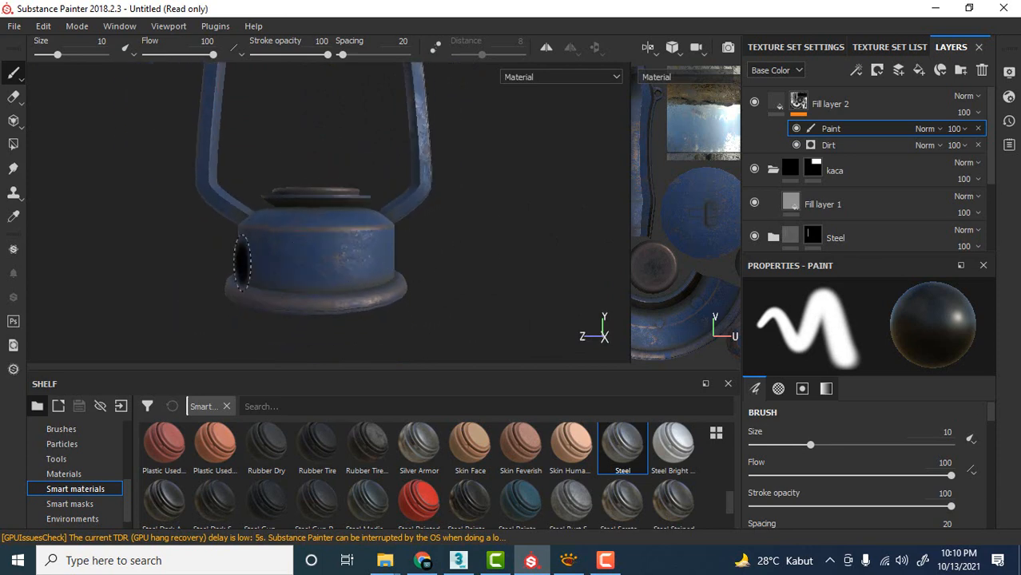
middle_click_drag(553, 186, 491, 227, "alt")
scroll(516, 272, "down", 2)
scroll(499, 229, "down", 3)
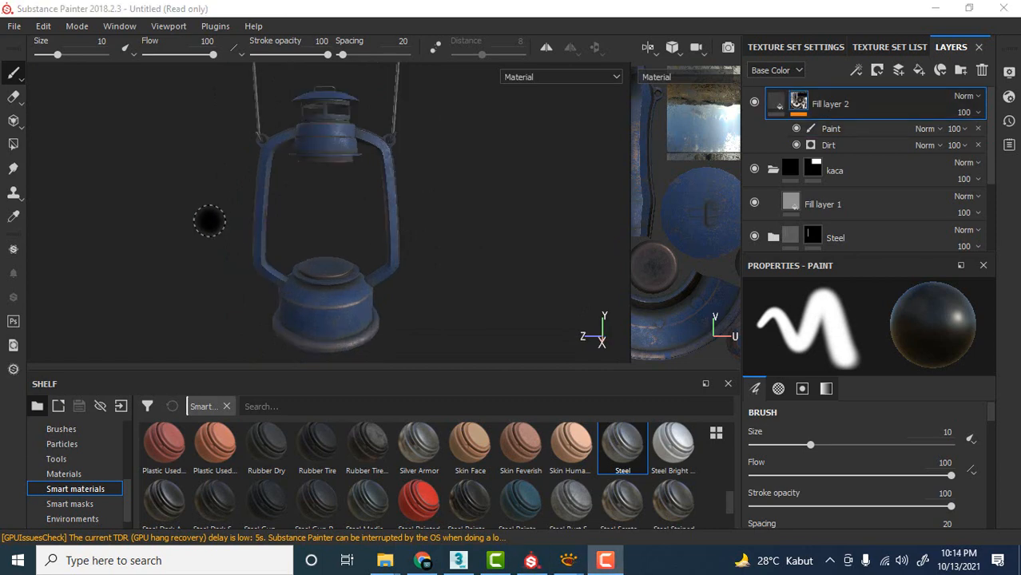
left_click_drag(210, 221, 199, 202, "alt")
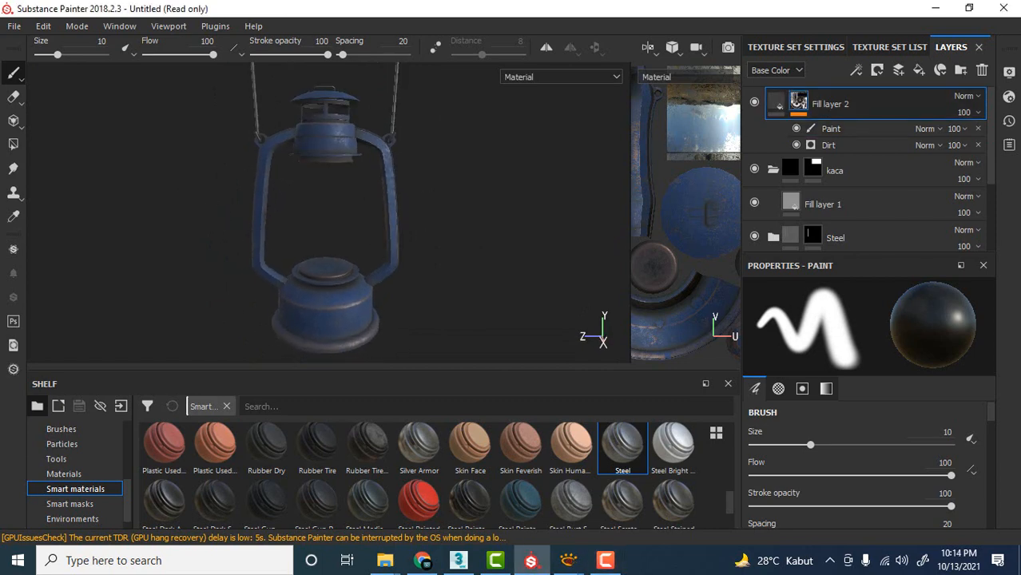
Switch to XnView, look at the YouTube and Starbucks logo images, and move both image windows off the lantern.
left_click(568, 560)
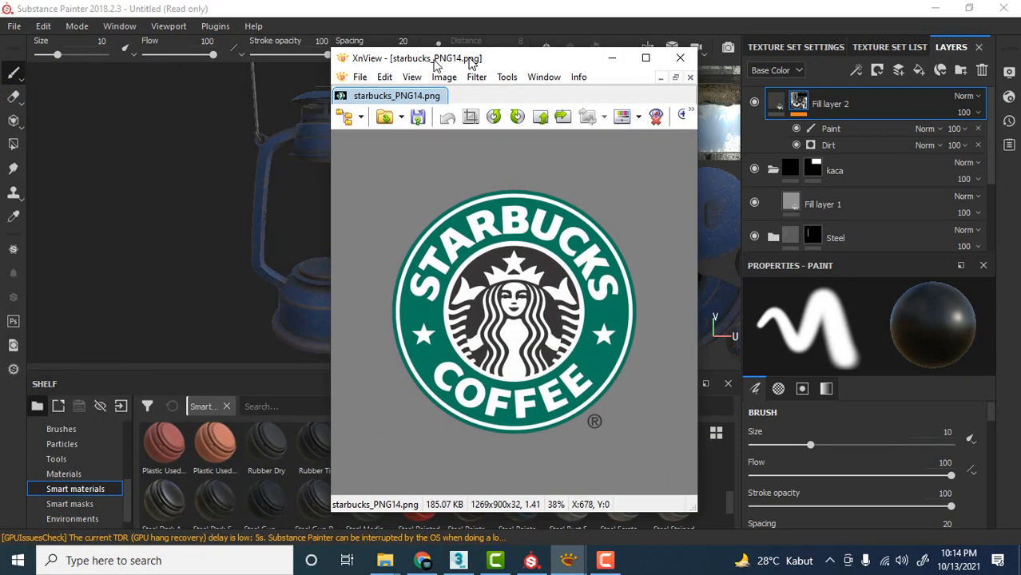
left_click_drag(2, 53, 162, 59)
left_click_drag(477, 63, 558, 53)
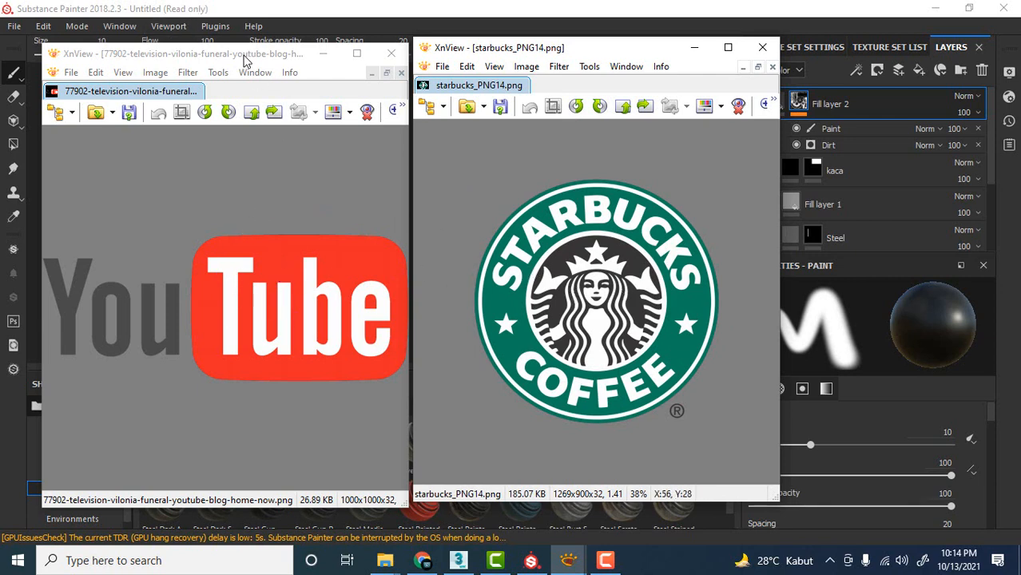
left_click_drag(246, 56, 0, 54)
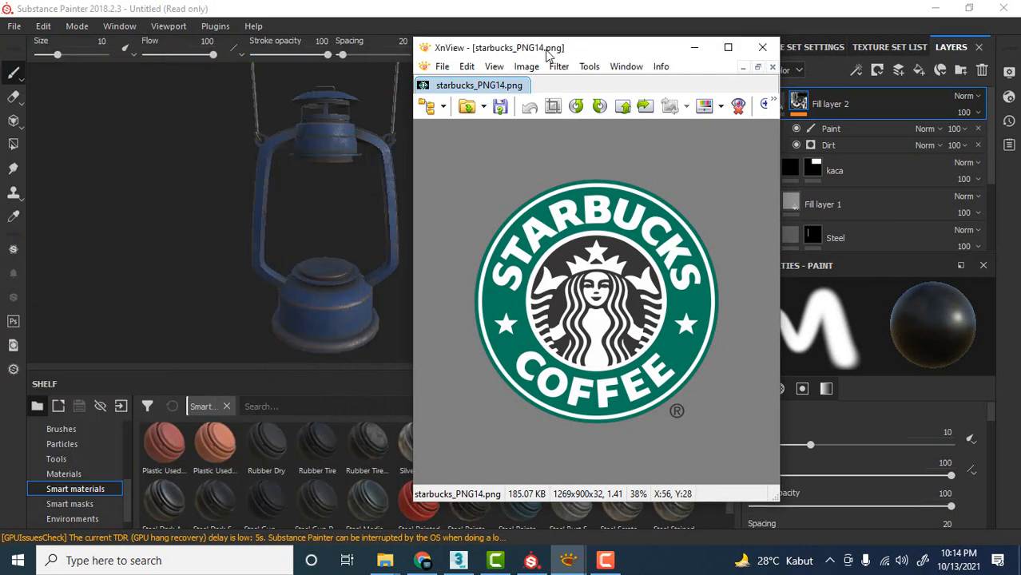
left_click_drag(549, 50, 0, 55)
Add a new fill layer above Fill layer 2.
mouse_move(296, 120)
left_mouse_down("alt")
mouse_move(389, 190)
mouse_move(438, 179)
left_mouse_up("alt")
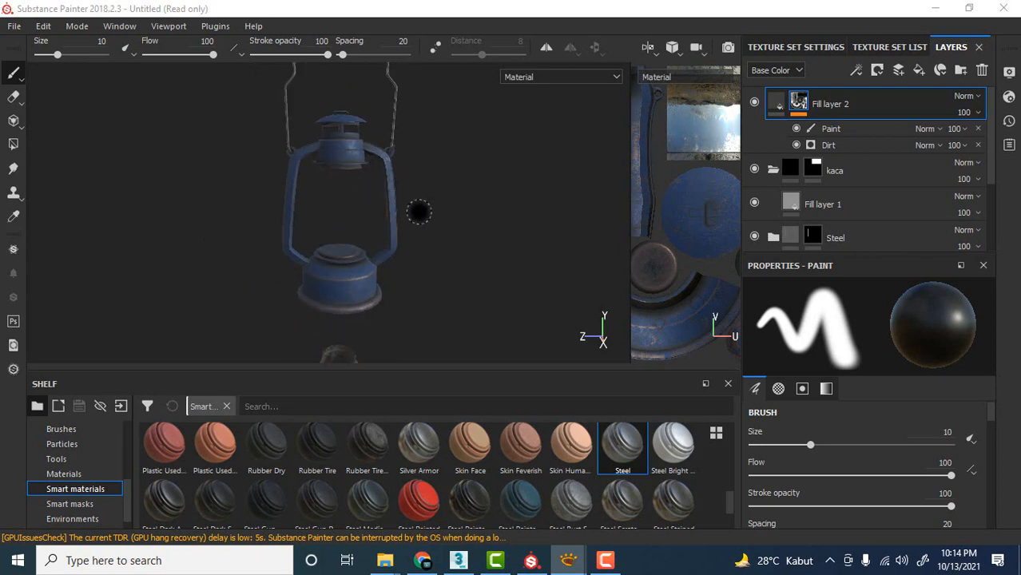
mouse_move(417, 212)
left_mouse_down("alt")
mouse_move(449, 208)
mouse_move(455, 187)
mouse_move(458, 206)
left_mouse_up("alt")
scroll(449, 208, "down", 2)
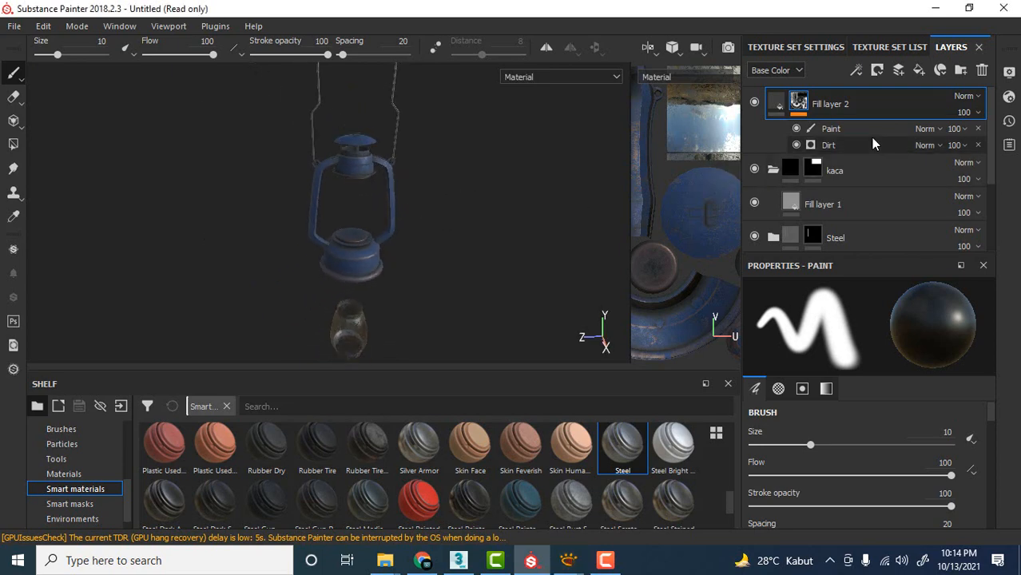
left_click(919, 70)
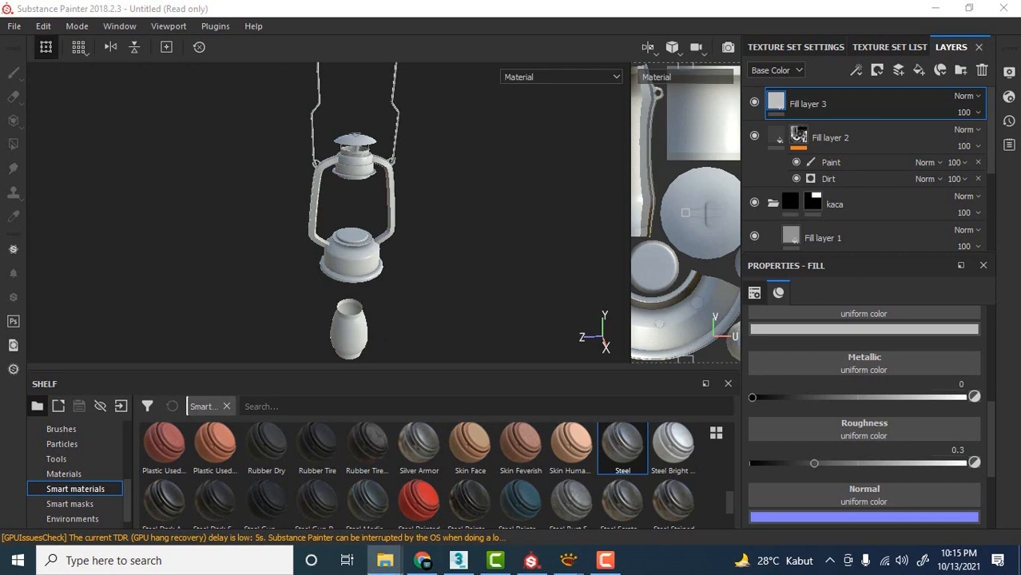
Import starbucks_PNG14.png from the file explorer as a texture into the current session.
left_click_drag(24, 431, 456, 480)
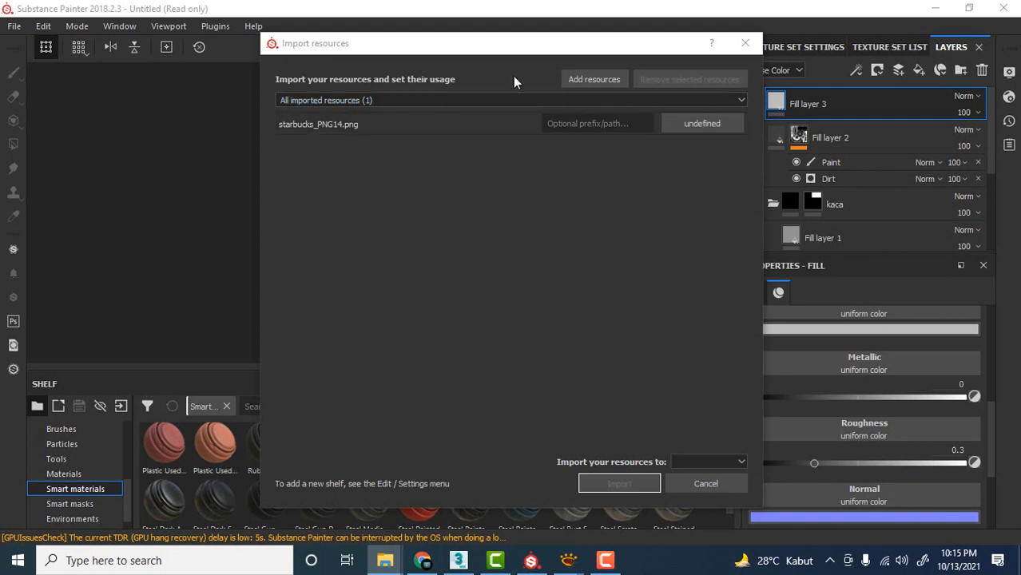
left_click(711, 124)
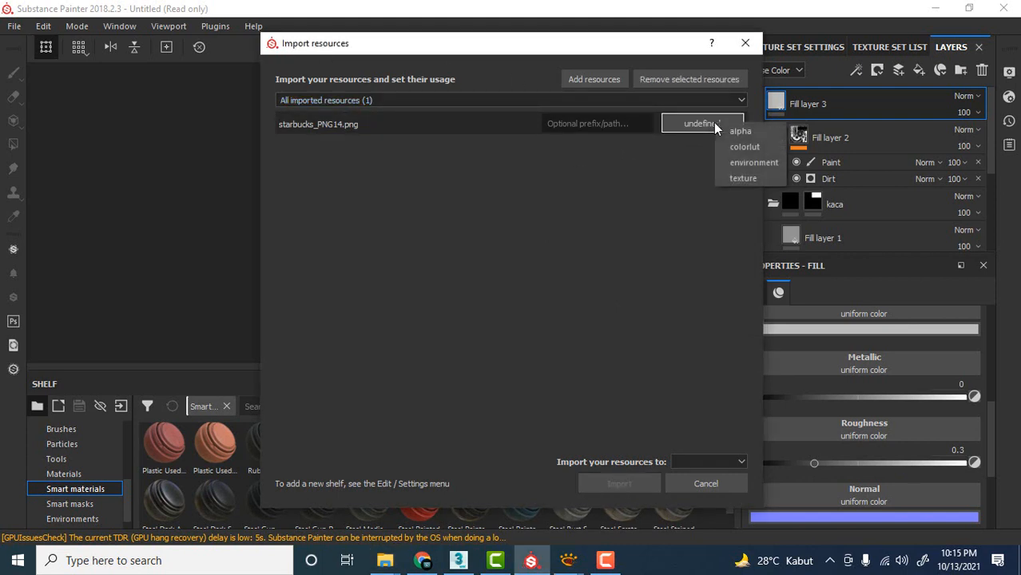
left_click(742, 179)
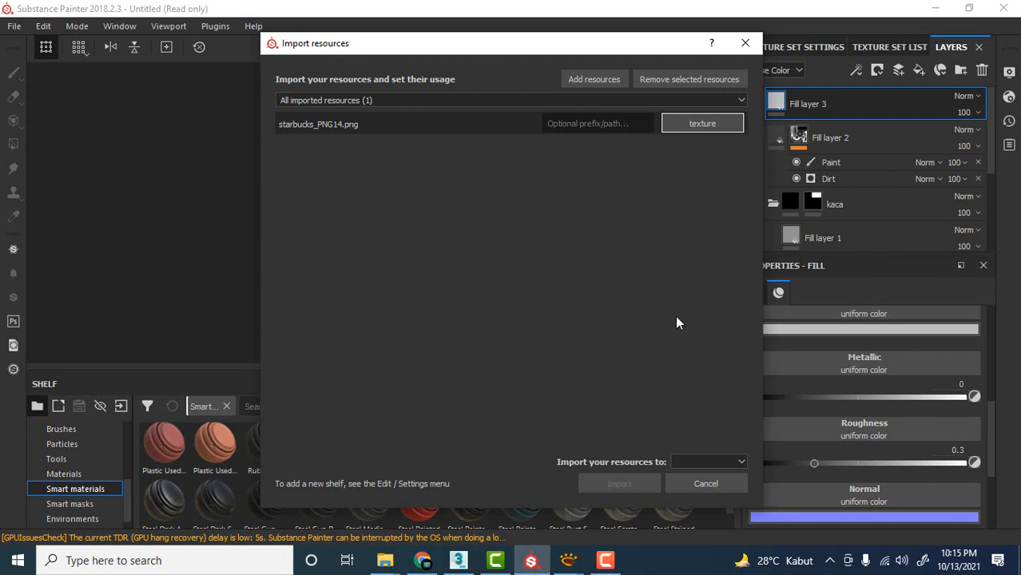
left_click(689, 462)
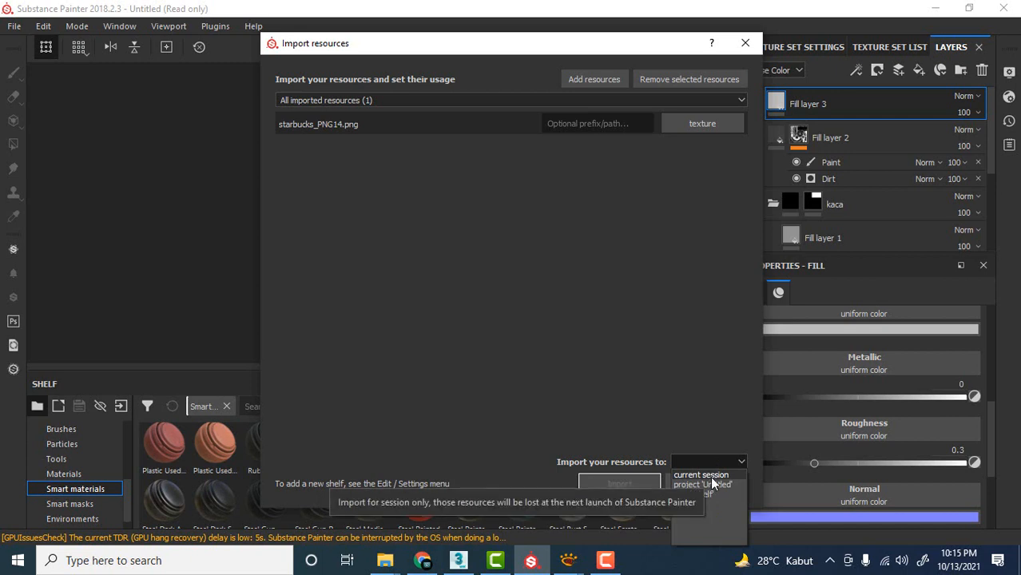
left_click(708, 476)
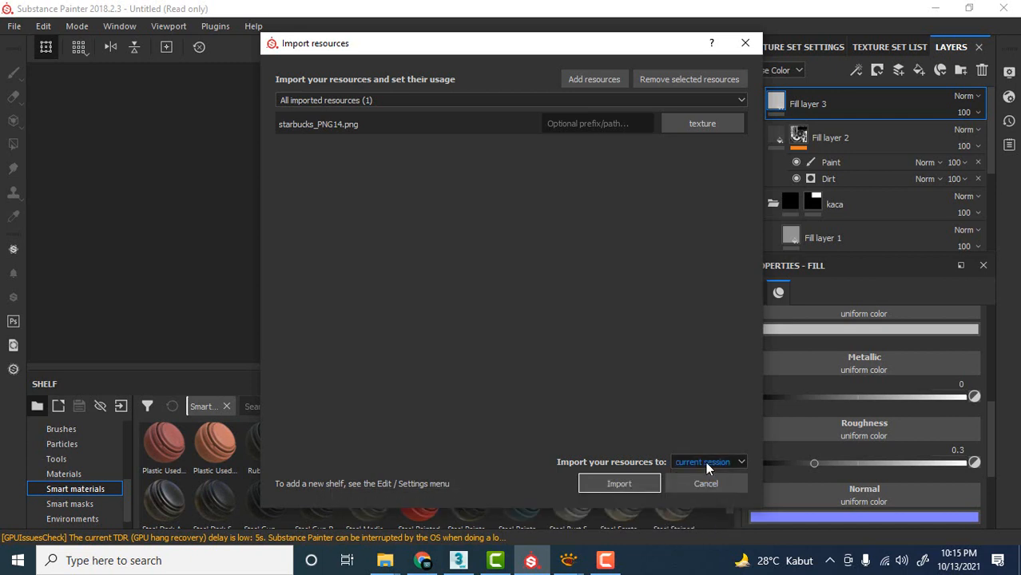
left_click(622, 484)
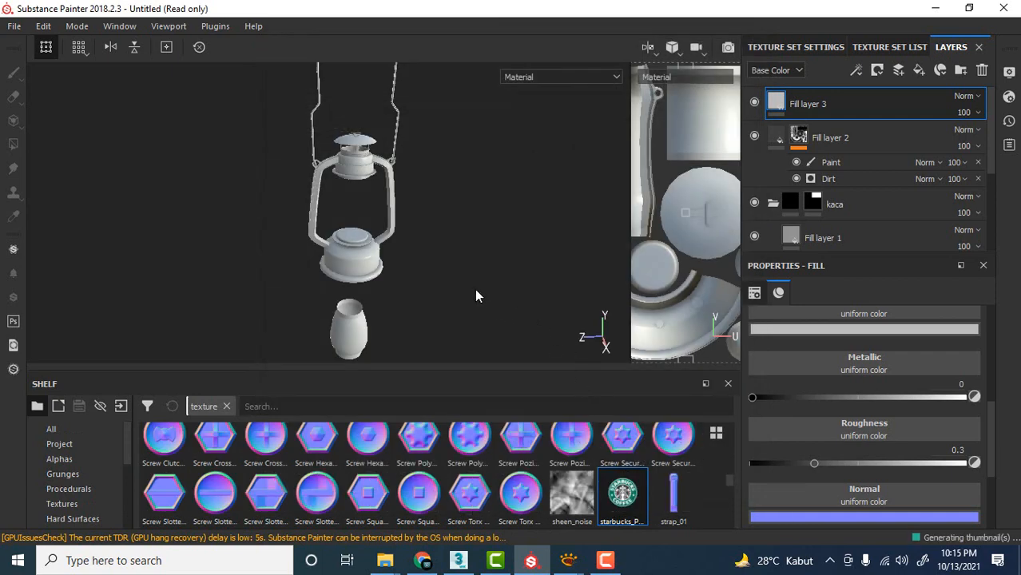
Assign the starbucks_PNG14 texture to Fill layer 3's base color.
scroll(428, 216, "up", 2)
scroll(436, 255, "down", 2)
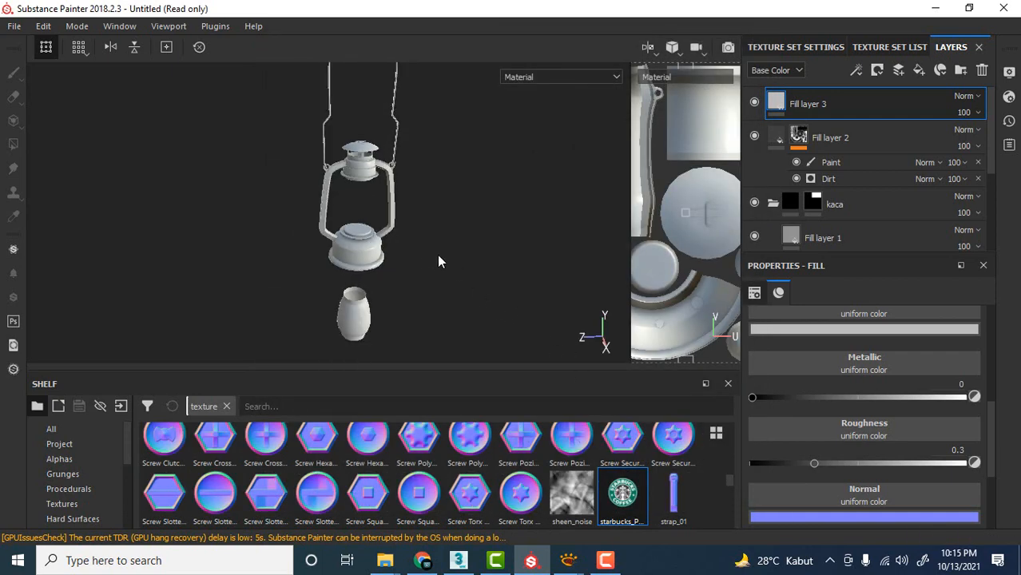
left_click_drag(437, 256, 440, 260, "alt")
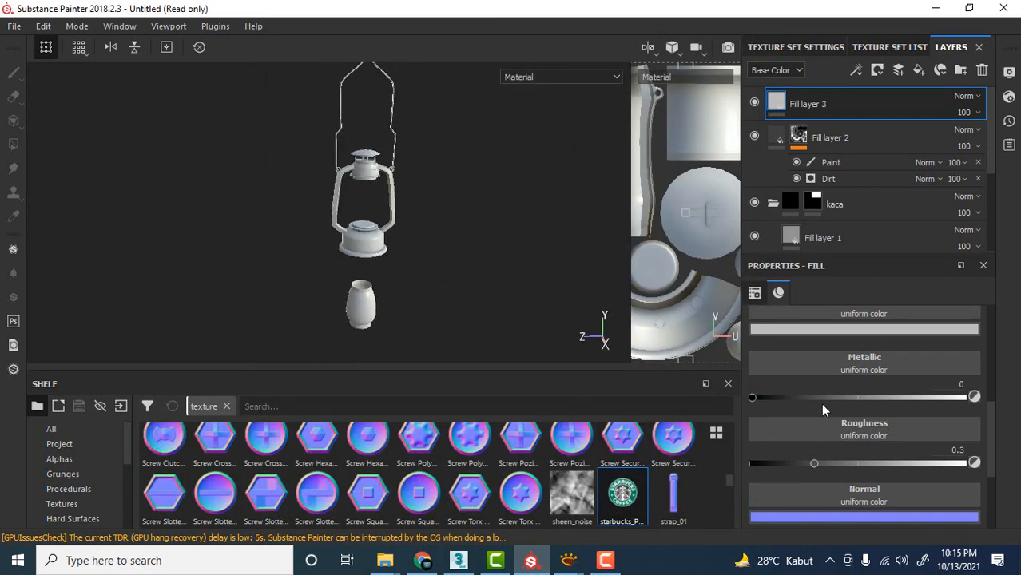
scroll(879, 398, "up", 1)
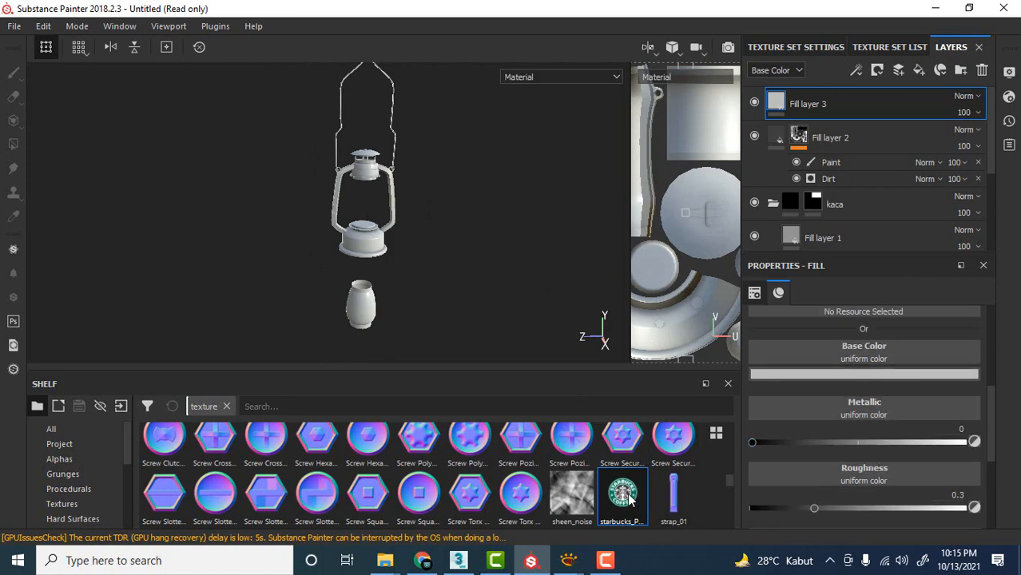
left_click_drag(629, 498, 841, 360)
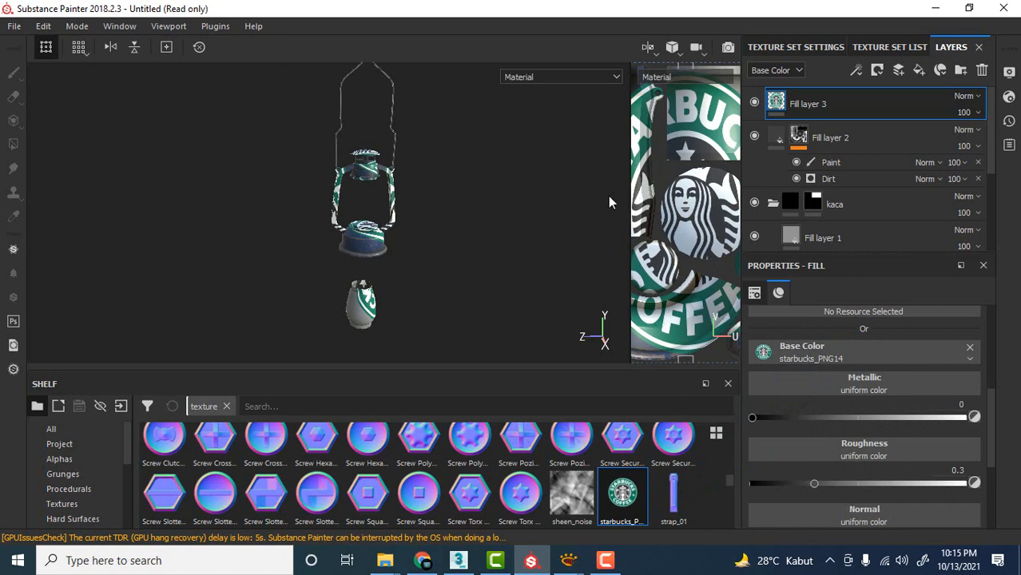
scroll(383, 197, "down", 4)
scroll(388, 200, "up", 5)
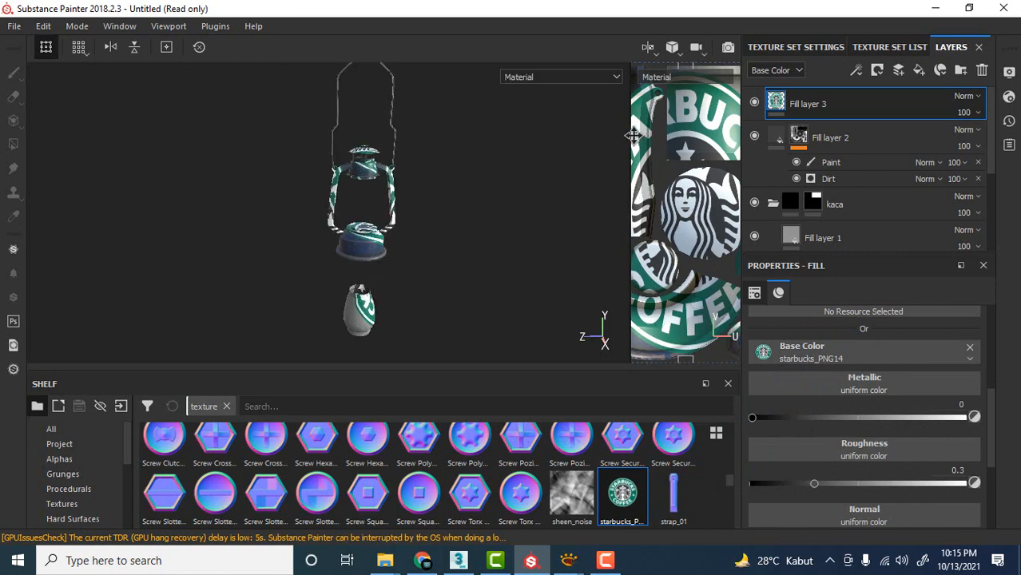
Widen the 2D view and shrink the logo projection over the upper cap's UV disc, to a scale of about 2.13 by 2.99.
left_click_drag(630, 134, 454, 130)
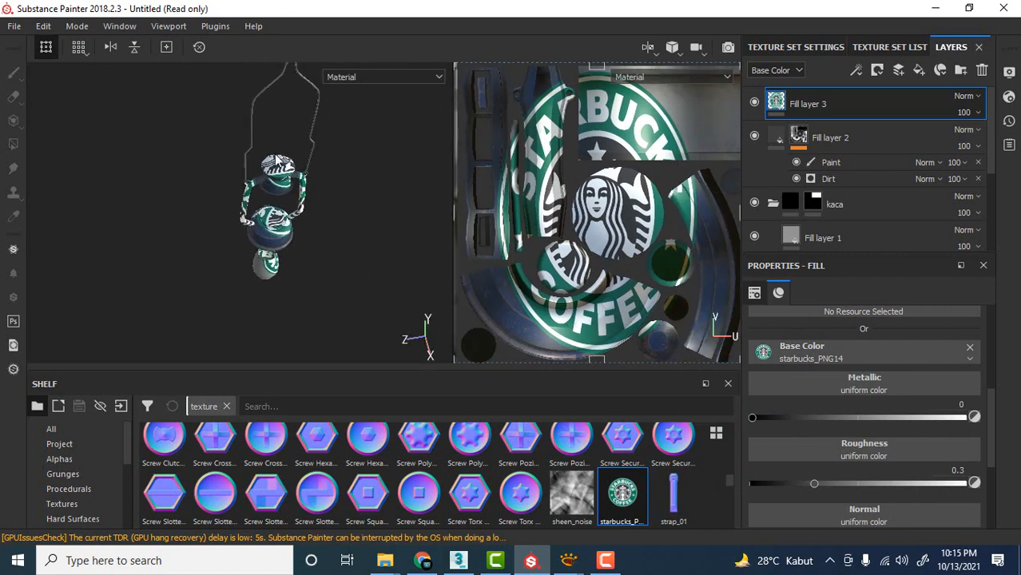
scroll(274, 168, "up", 5)
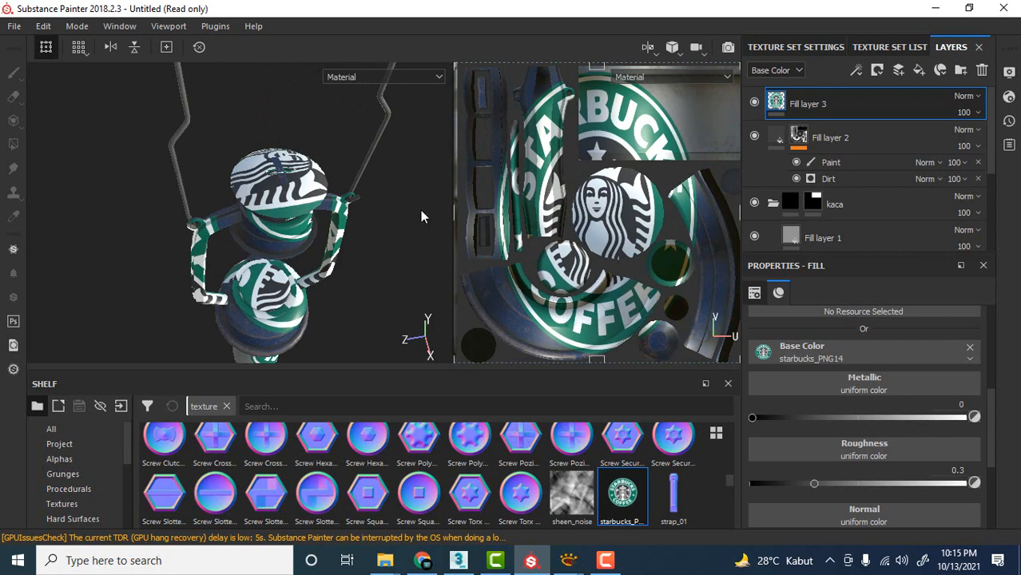
scroll(621, 216, "down", 5)
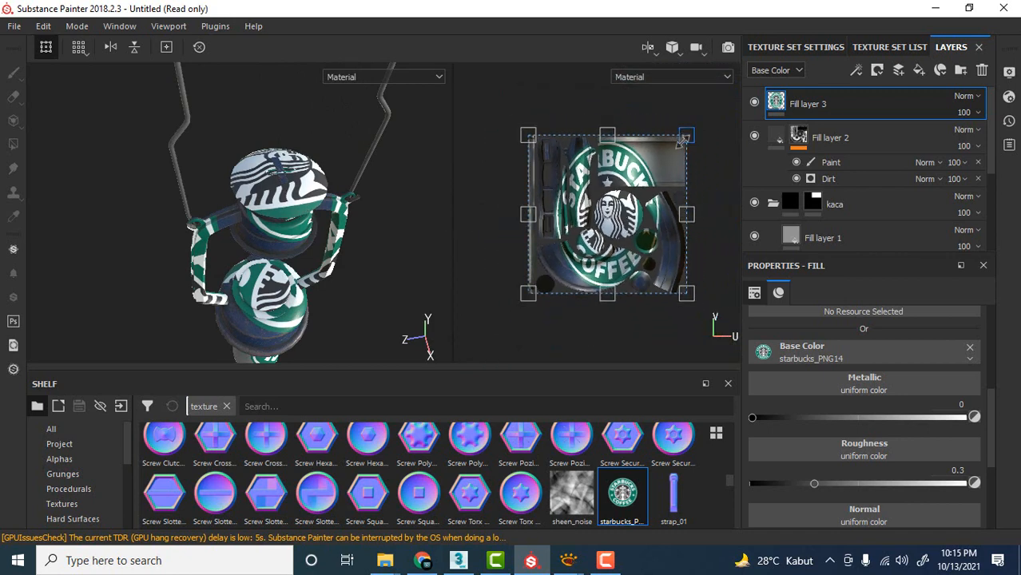
left_click_drag(683, 139, 623, 214)
scroll(622, 216, "down", 4)
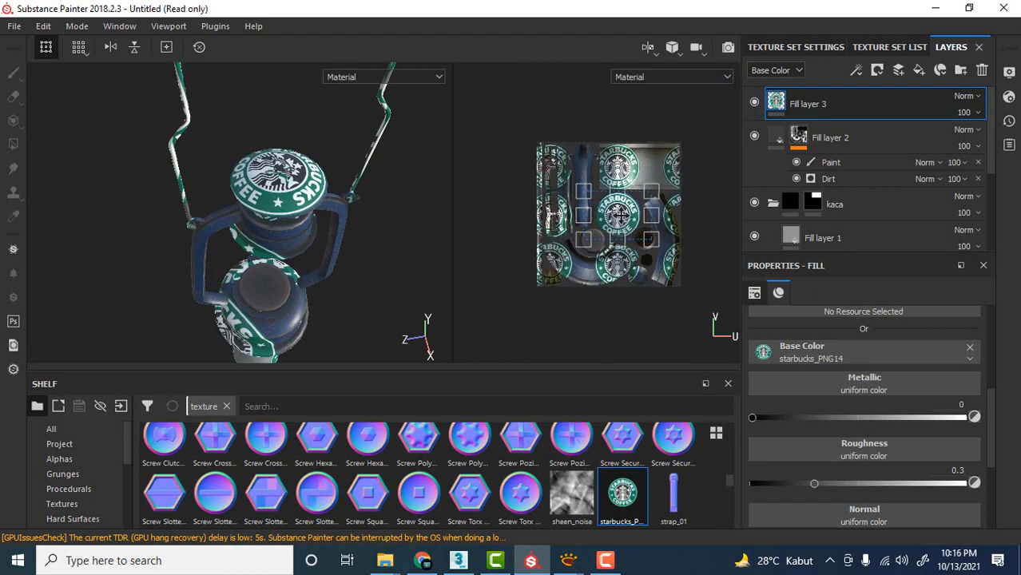
Centre the Starbucks logo on the upper cap's UV disc, at an offset of about 0.07 and 0.001.
scroll(621, 217, "up", 5)
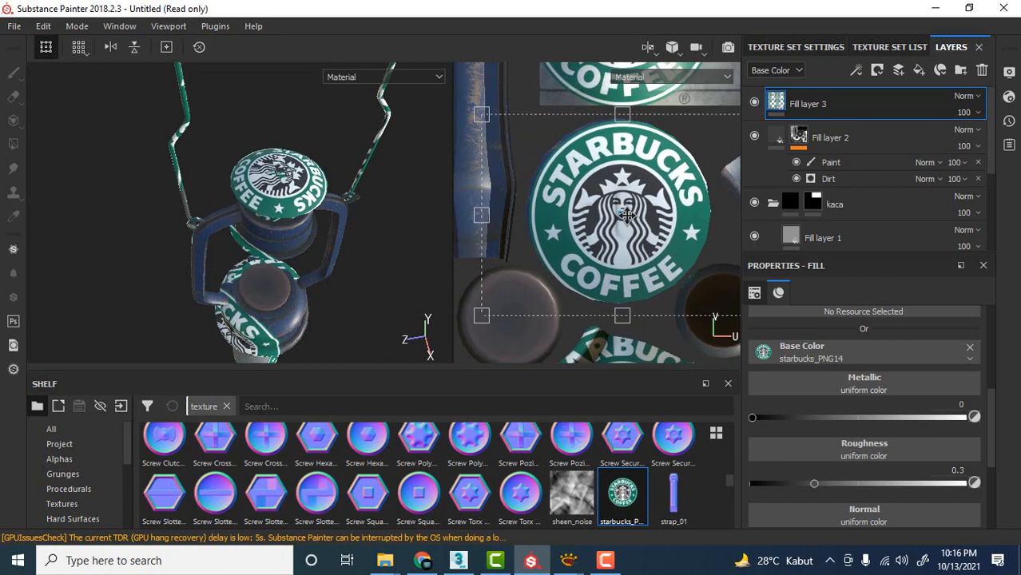
left_click_drag(391, 203, 268, 165, "alt")
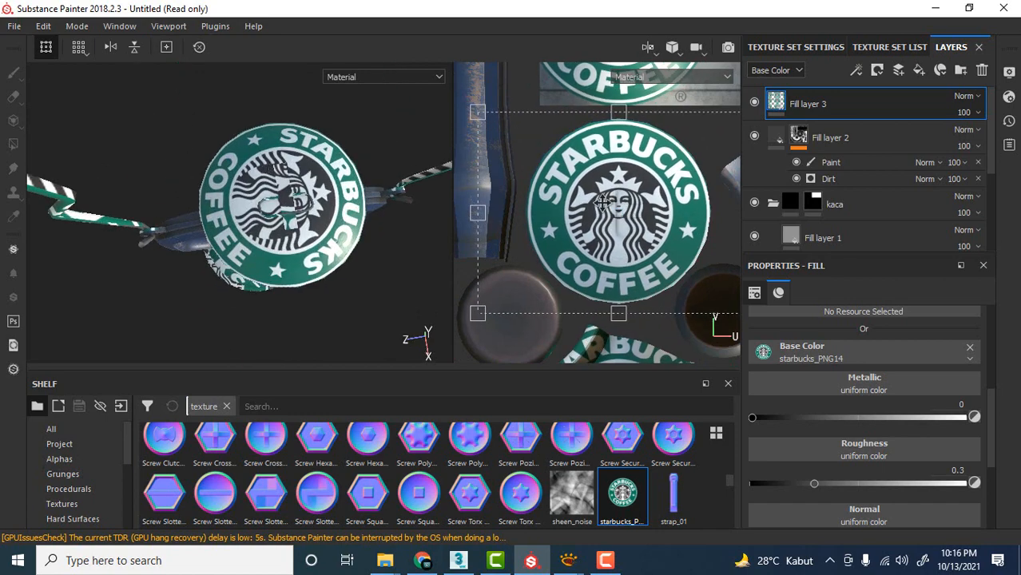
scroll(605, 202, "up", 3)
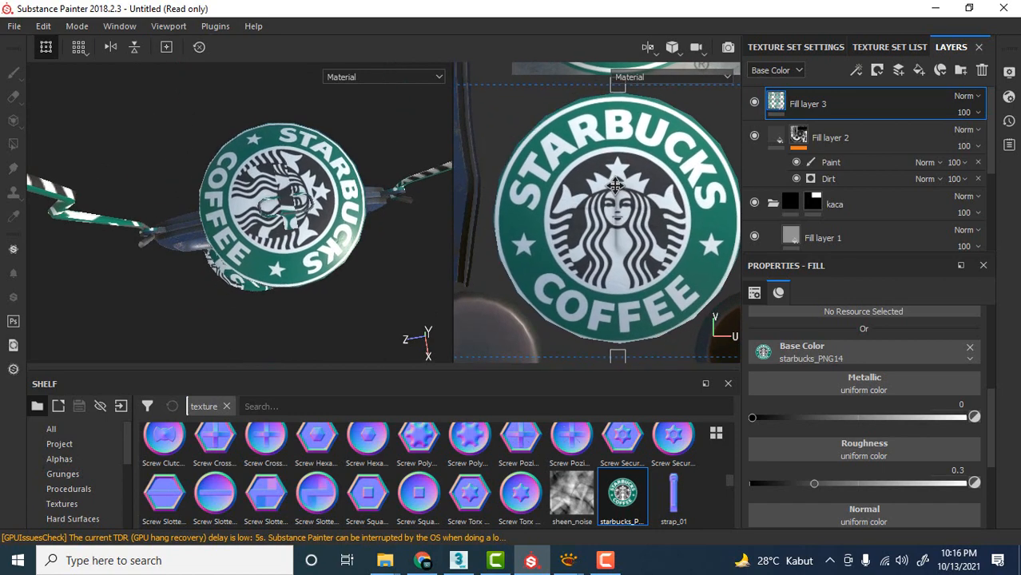
left_click_drag(615, 185, 617, 179)
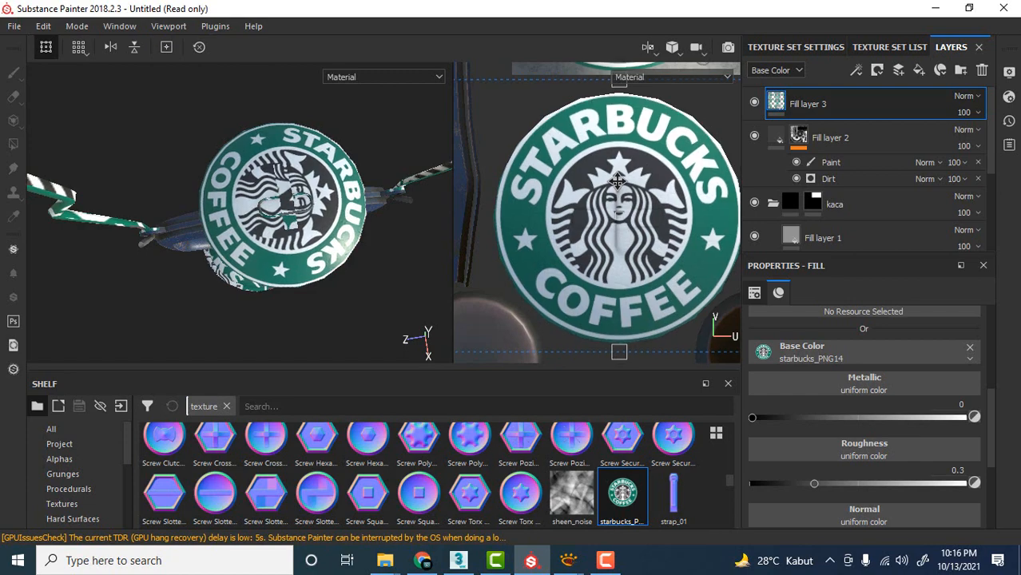
Set the tiling of Fill layer 3 to None so that the Starbucks logo is not repeated.
scroll(617, 180, "down", 5)
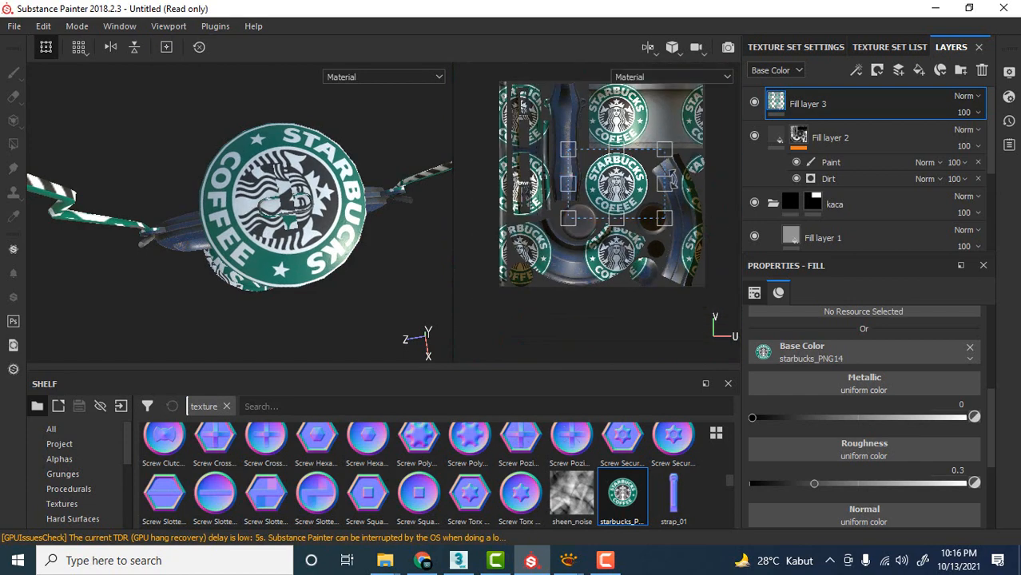
scroll(826, 395, "up", 1)
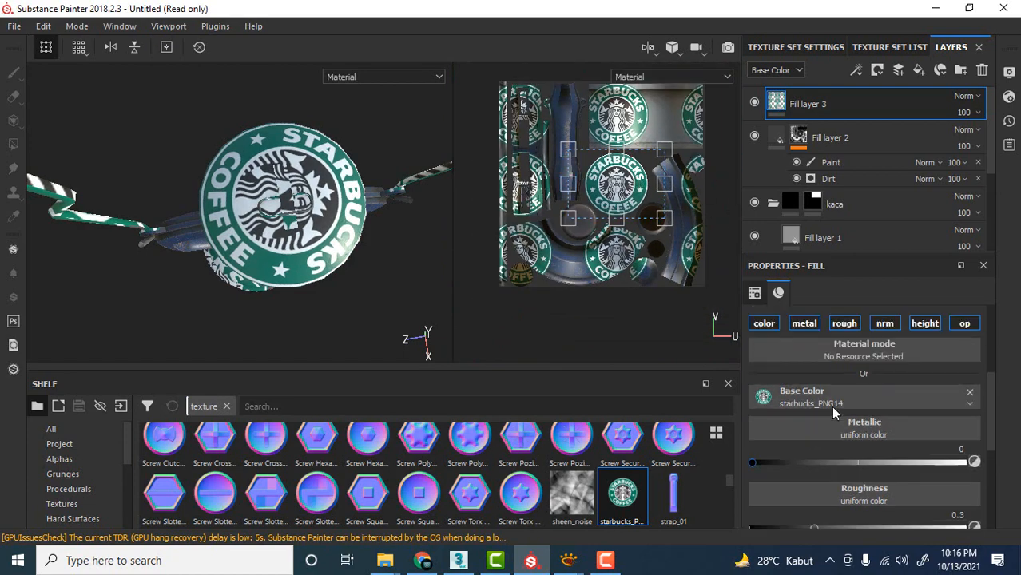
scroll(831, 406, "up", 3)
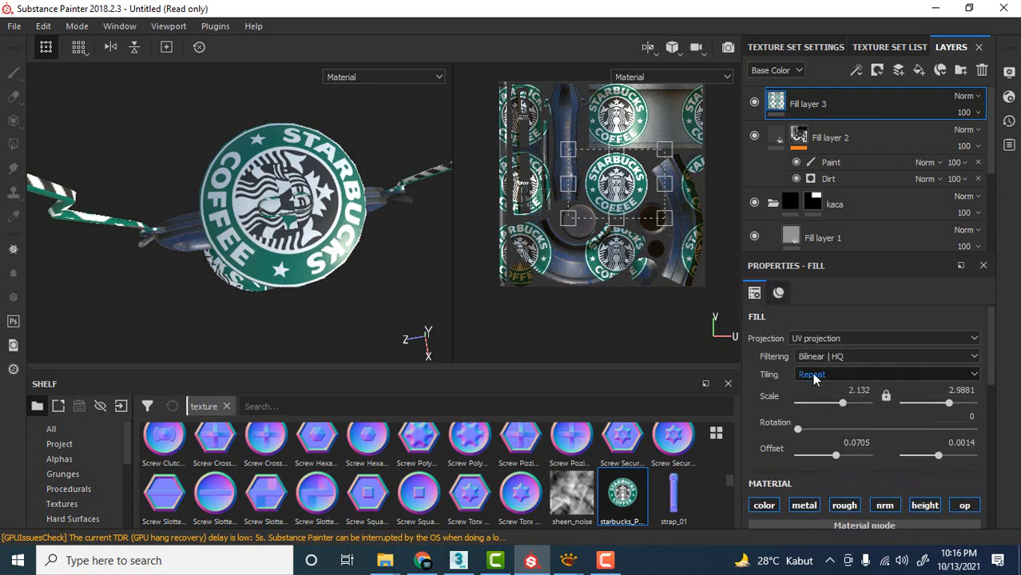
left_click(814, 376)
left_click(807, 387)
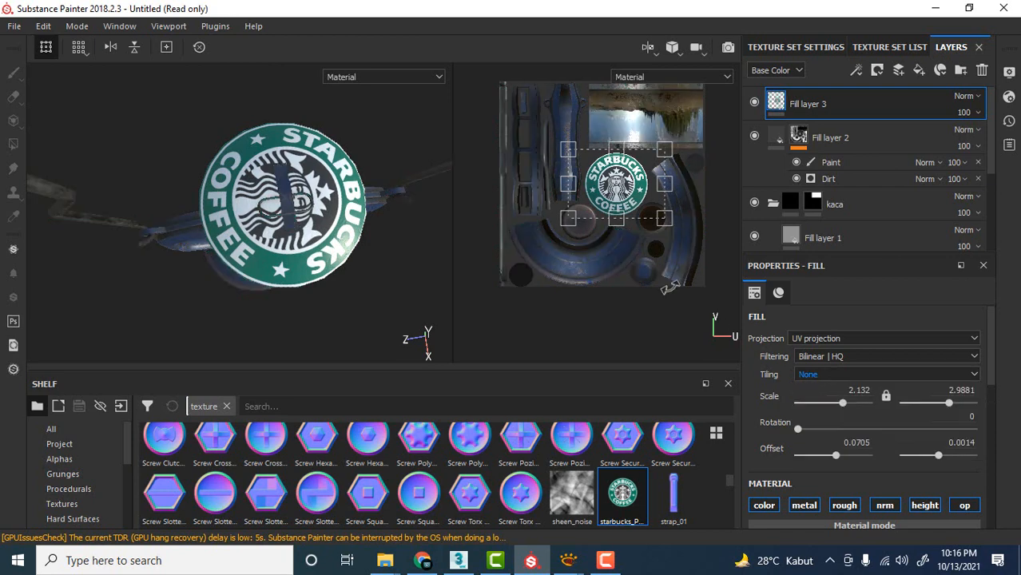
scroll(629, 185, "up", 3)
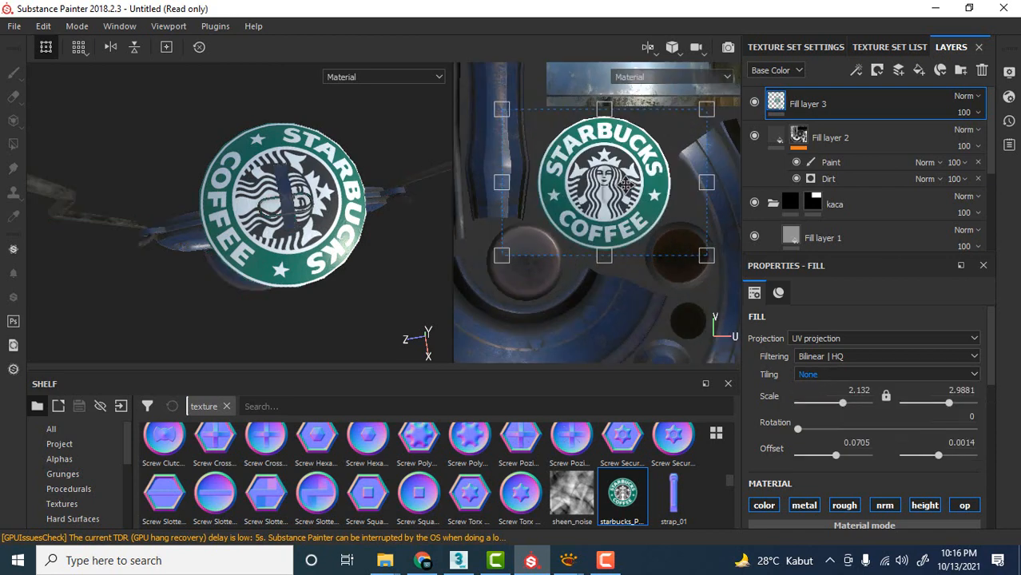
left_click_drag(629, 185, 628, 184)
key("ctrl+z")
Move Fill layer 3 beneath Fill layer 2 in the layer stack so the dirt covers the logo.
left_click_drag(328, 255, 333, 229, "alt")
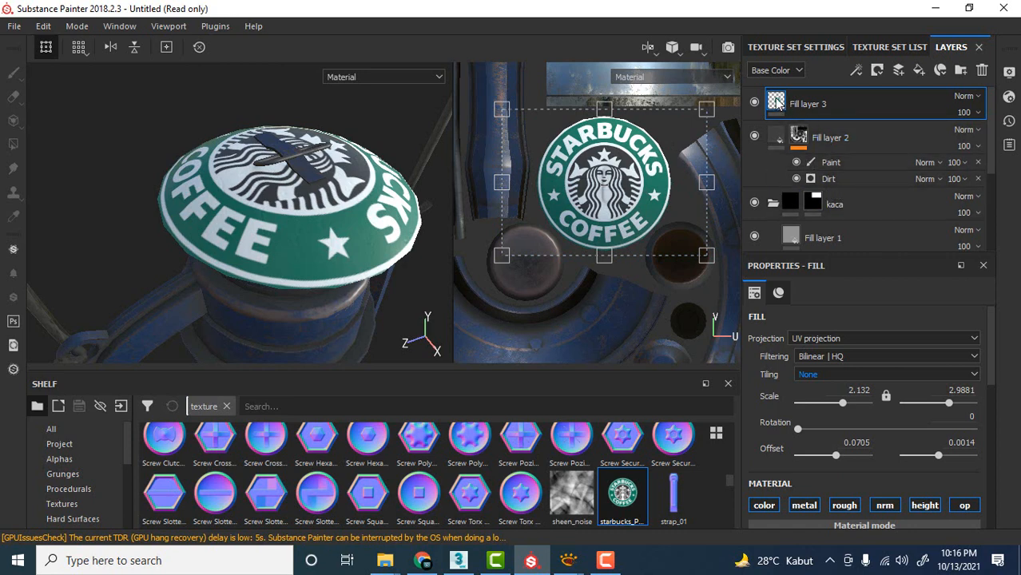
left_click_drag(774, 100, 781, 200)
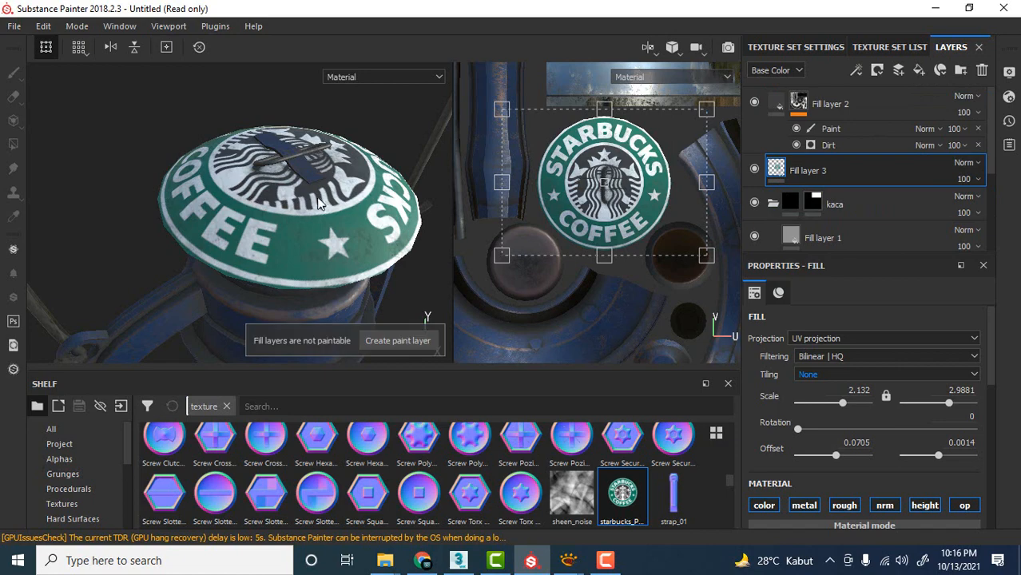
scroll(285, 225, "up", 2)
mouse_move(801, 166)
left_mouse_down()
mouse_move(813, 104)
mouse_move(847, 176)
mouse_move(842, 189)
left_mouse_up()
Examine the Starbucks logo on the lantern's upper cap from several angles and distances.
scroll(320, 205, "down", 4)
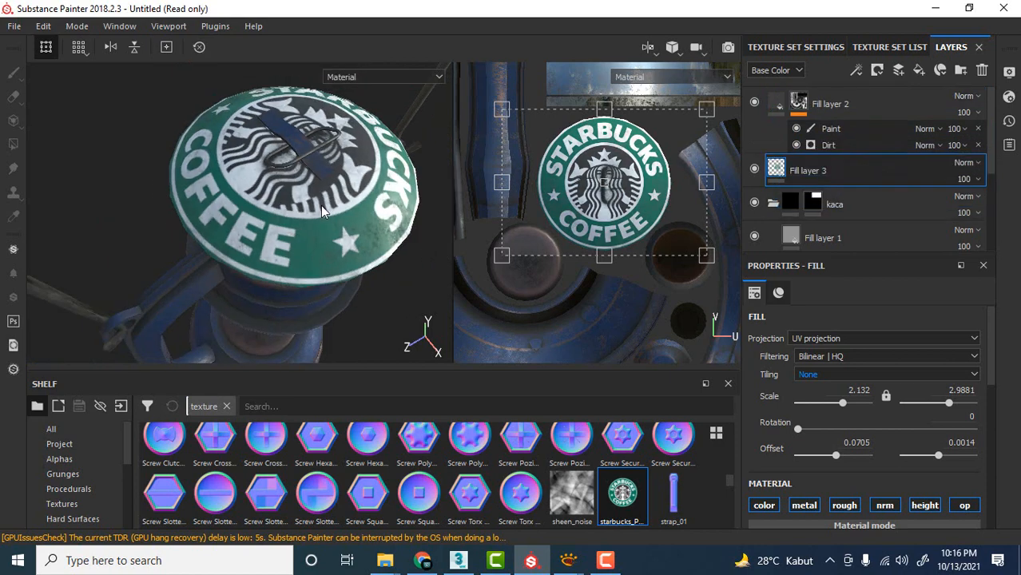
left_click_drag(366, 208, 342, 167, "alt")
scroll(354, 209, "down", 4)
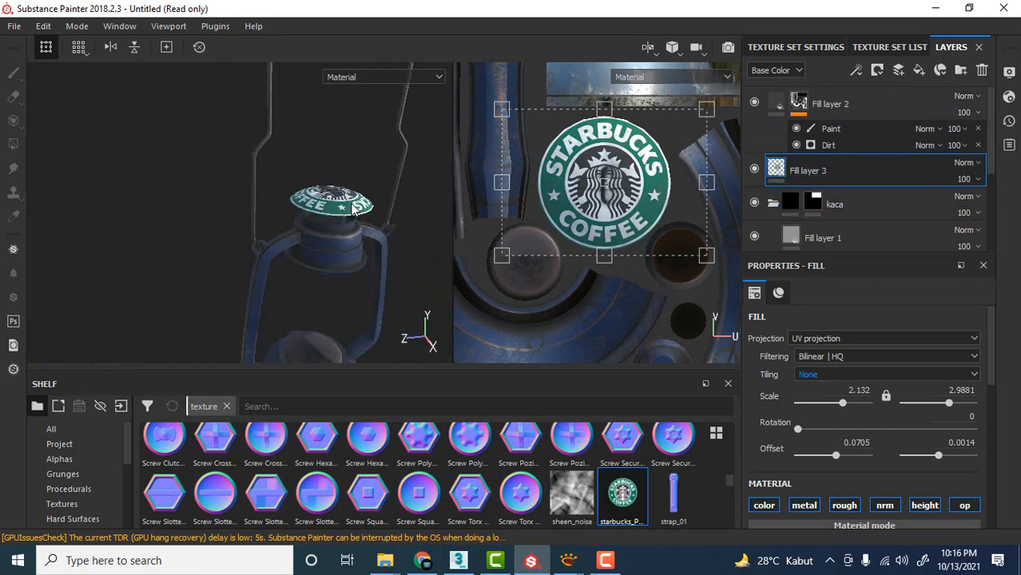
middle_click_drag(366, 195, 326, 139, "alt")
left_click_drag(361, 160, 354, 214, "alt")
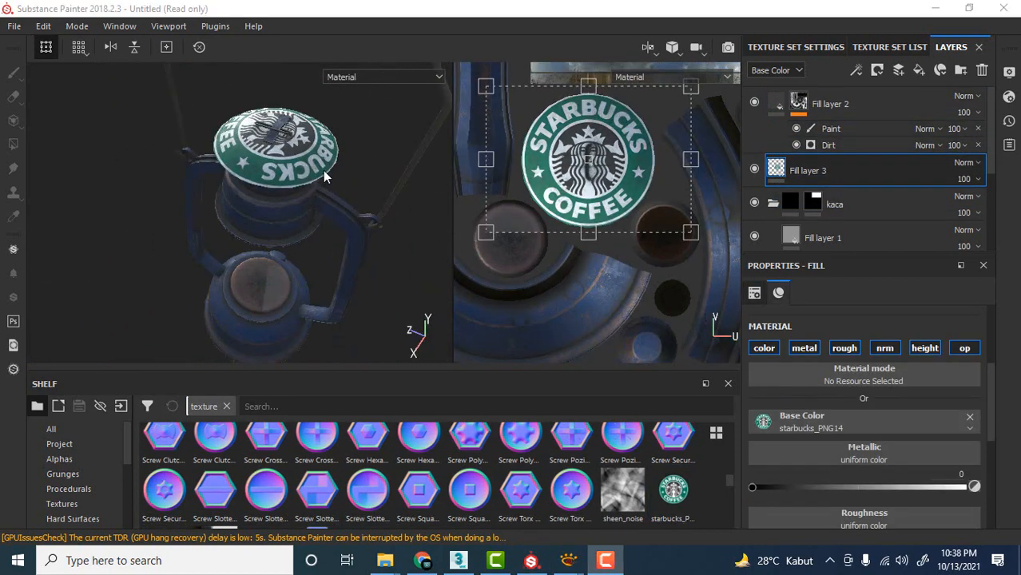
left_click_drag(323, 170, 331, 204, "alt")
scroll(328, 195, "up", 5)
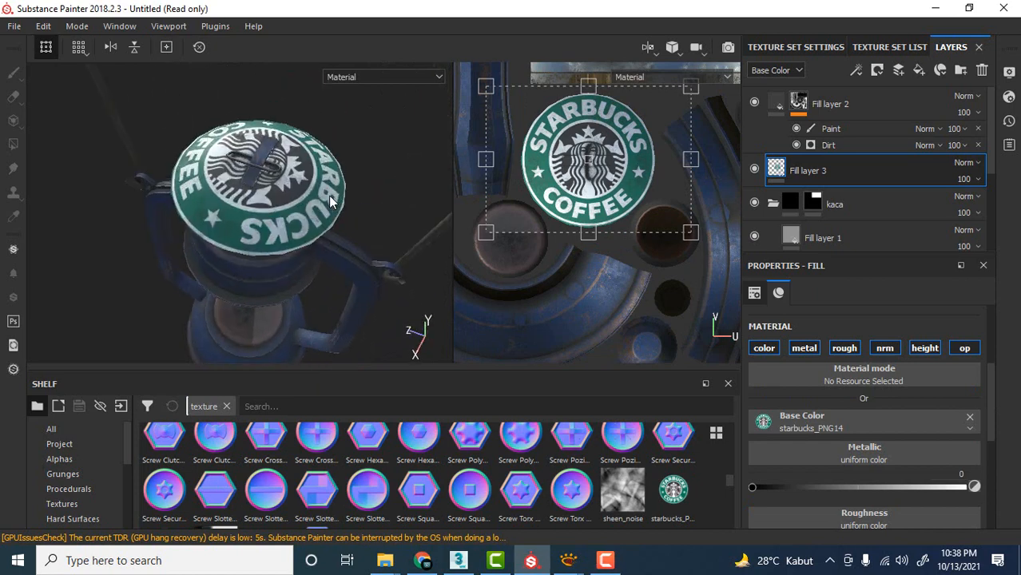
scroll(295, 212, "down", 3)
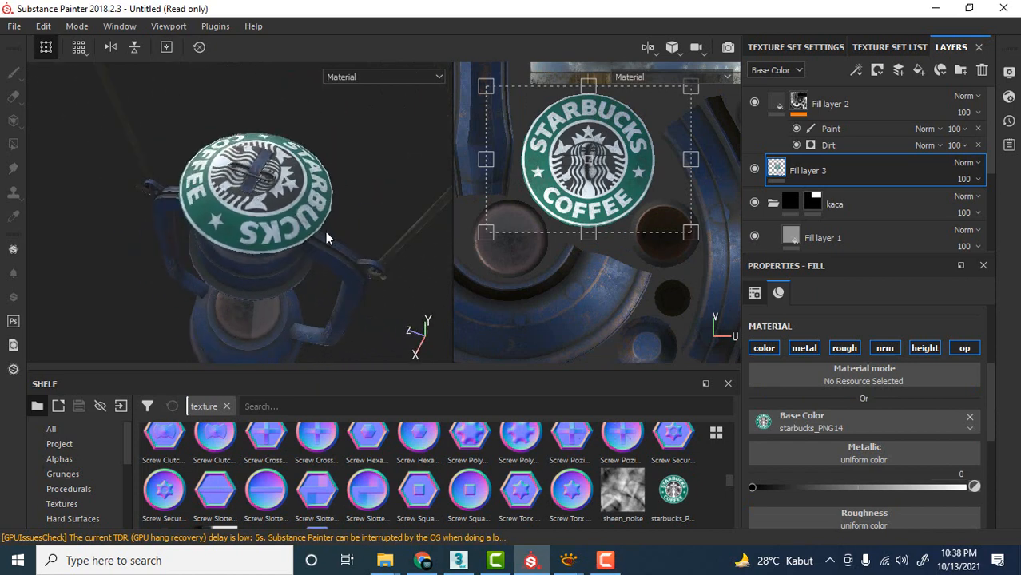
left_click_drag(326, 235, 297, 201, "alt")
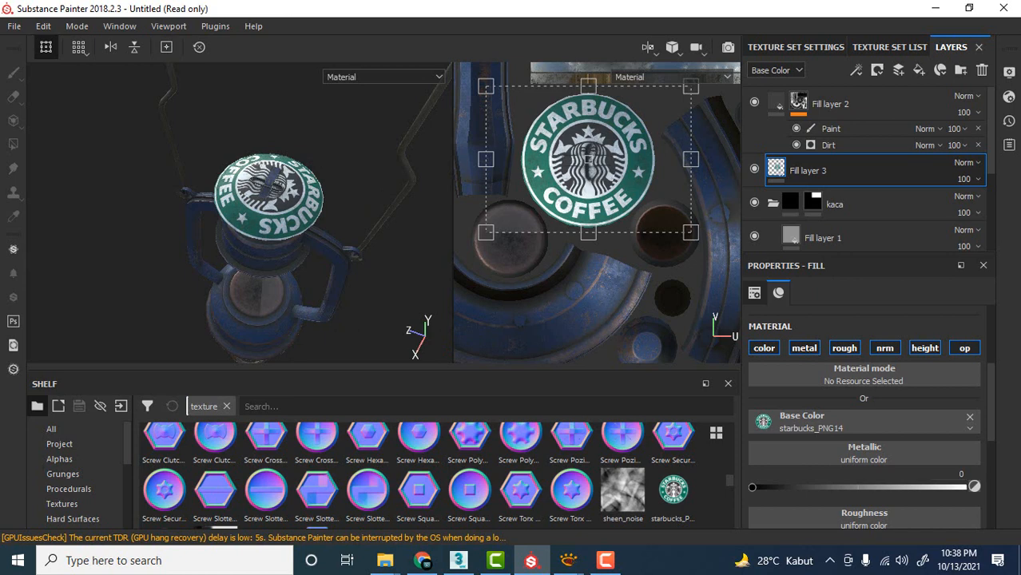
Import 77902-television-vilonia-funeral-youtube-blog-home-now.png from the file explorer as a texture into the current session.
key("super+e")
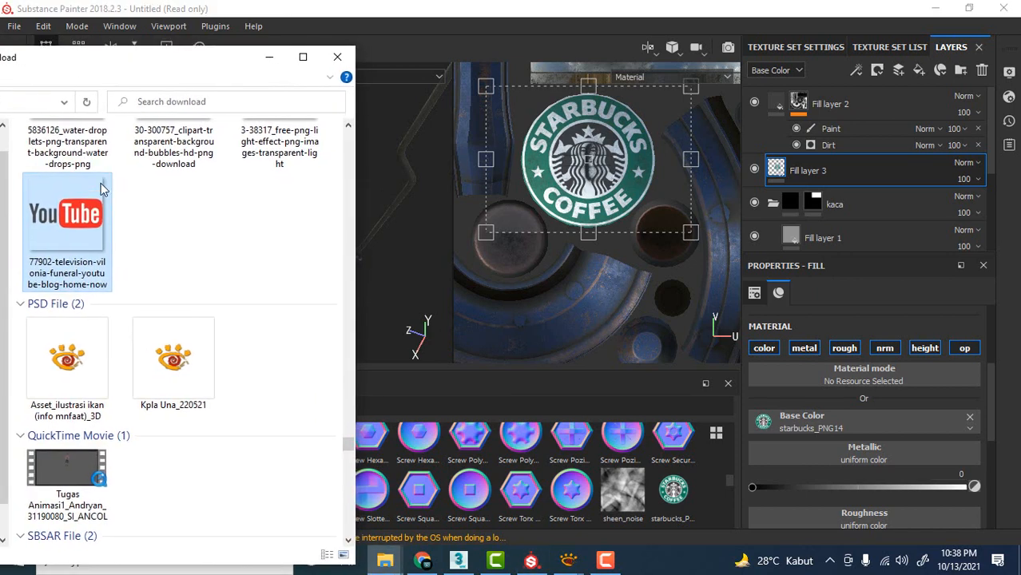
left_click_drag(67, 214, 529, 490)
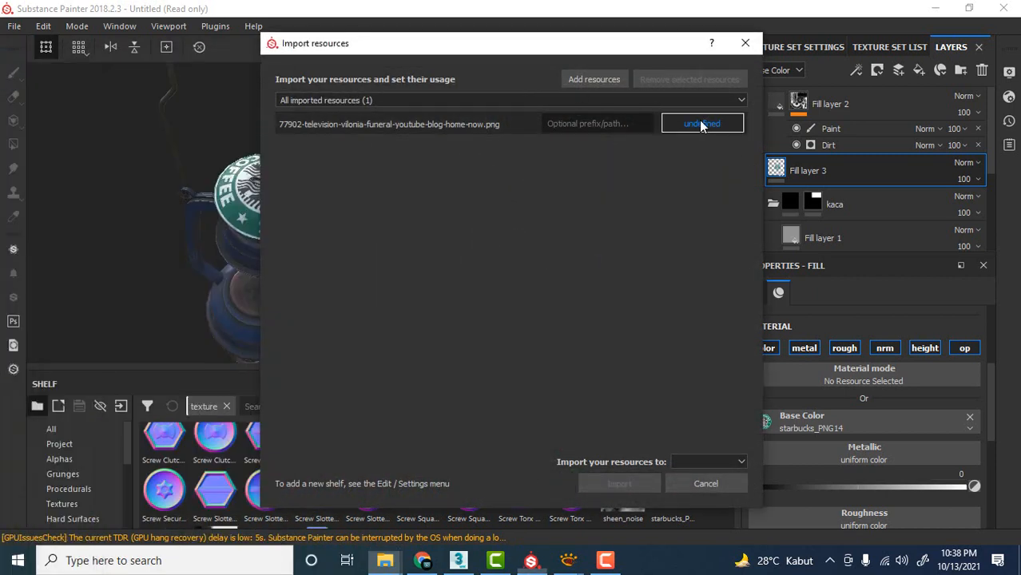
left_click(701, 126)
left_click(728, 177)
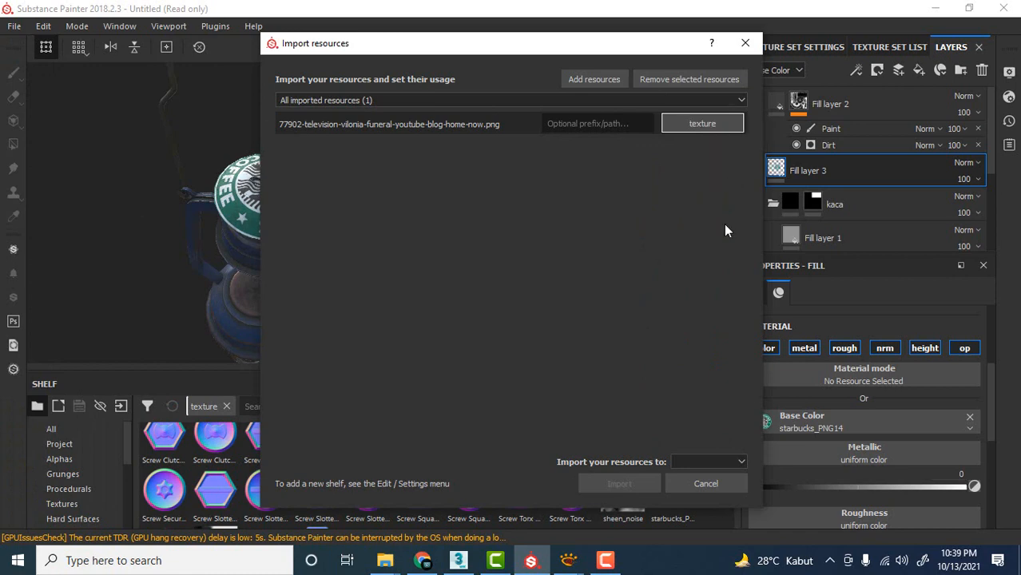
left_click(704, 460)
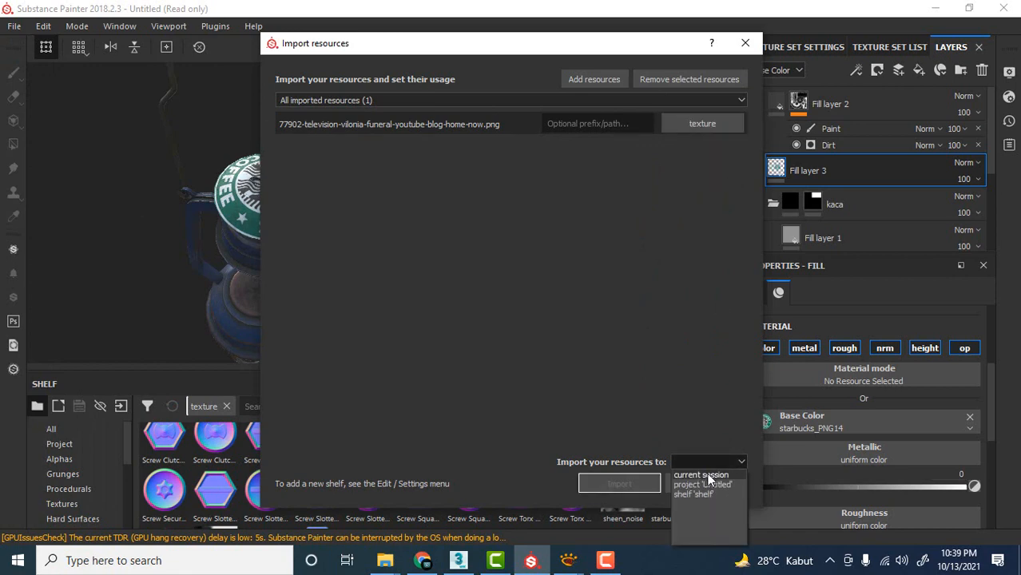
left_click(707, 472)
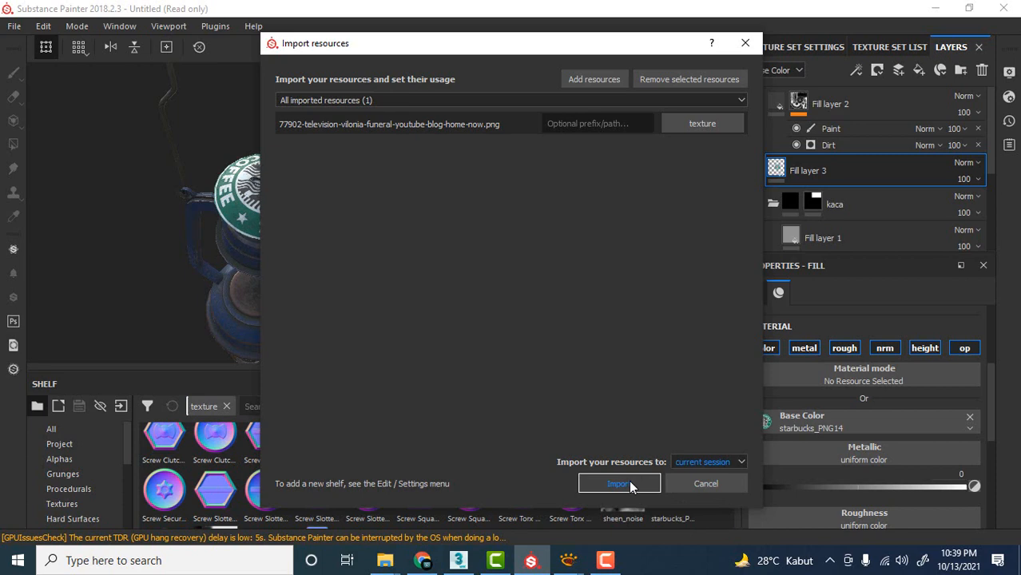
left_click(619, 484)
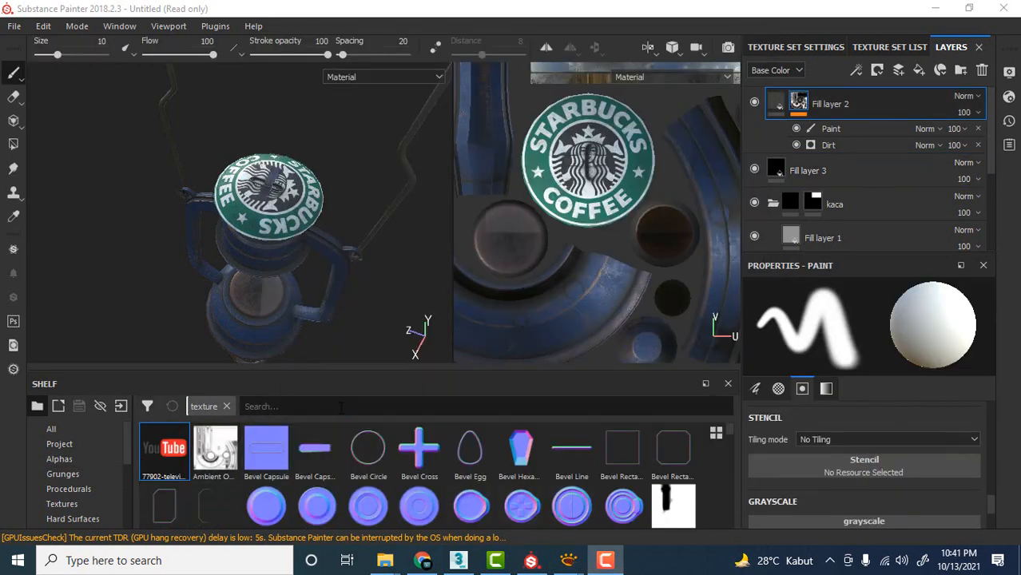
Add a paint layer at the top of the layer stack and activate the Projection tool.
left_click(900, 70)
key("3")
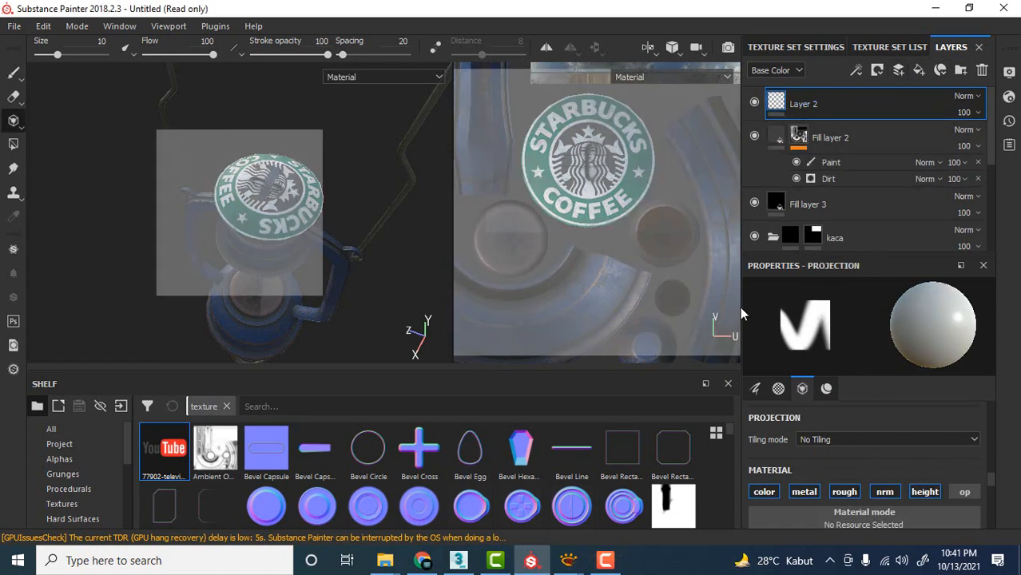
left_click(12, 75)
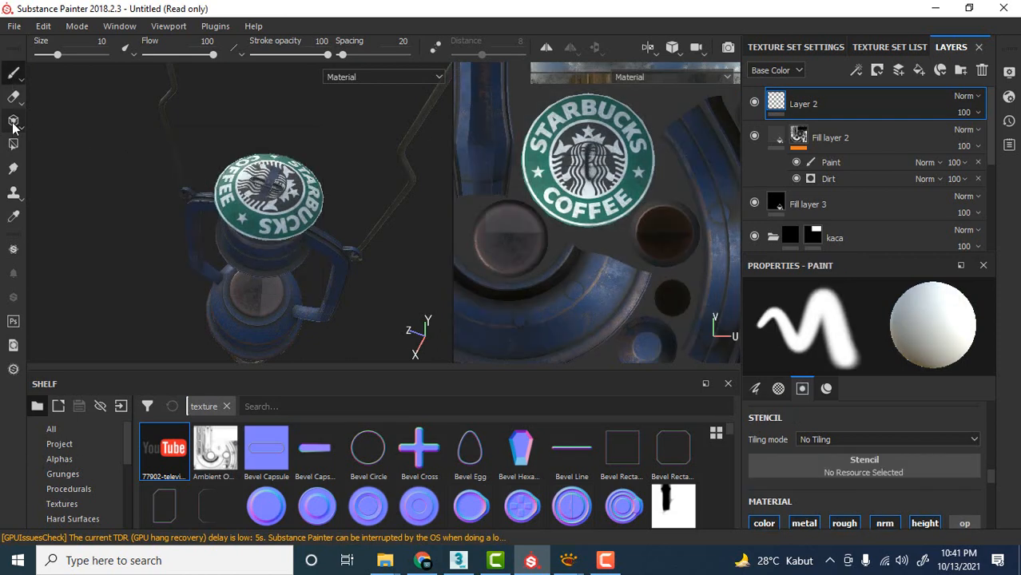
left_click(12, 122)
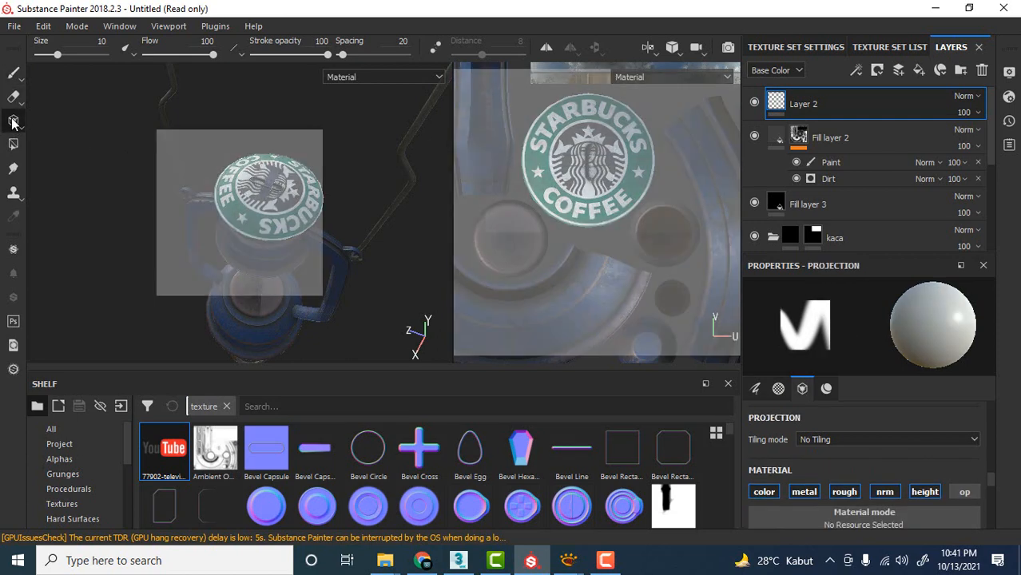
left_click(13, 72)
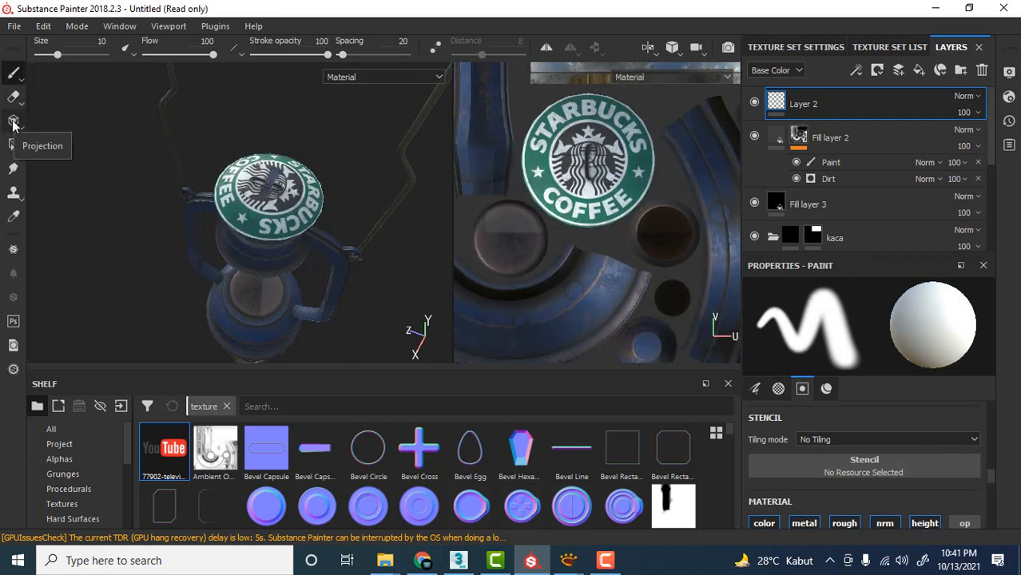
left_click(13, 123)
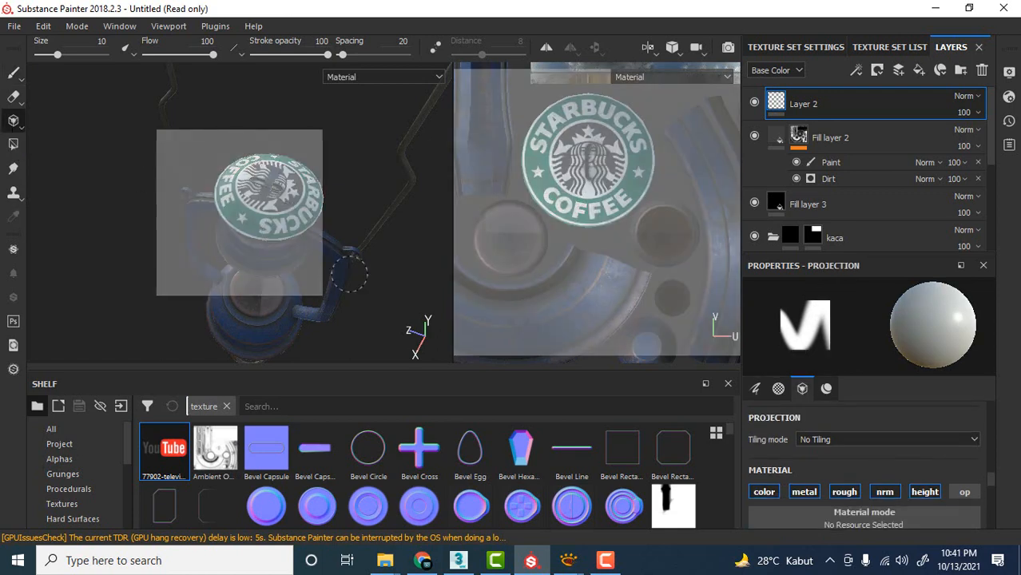
Assign the imported YouTube logo texture to the projection's base color.
left_click_drag(349, 276, 392, 232, "alt")
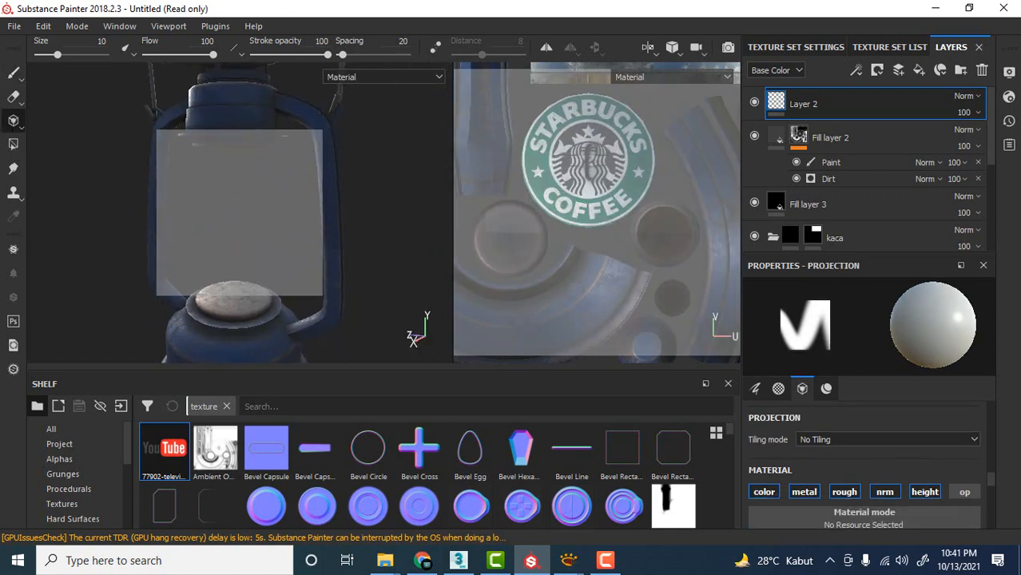
scroll(881, 488, "down", 3)
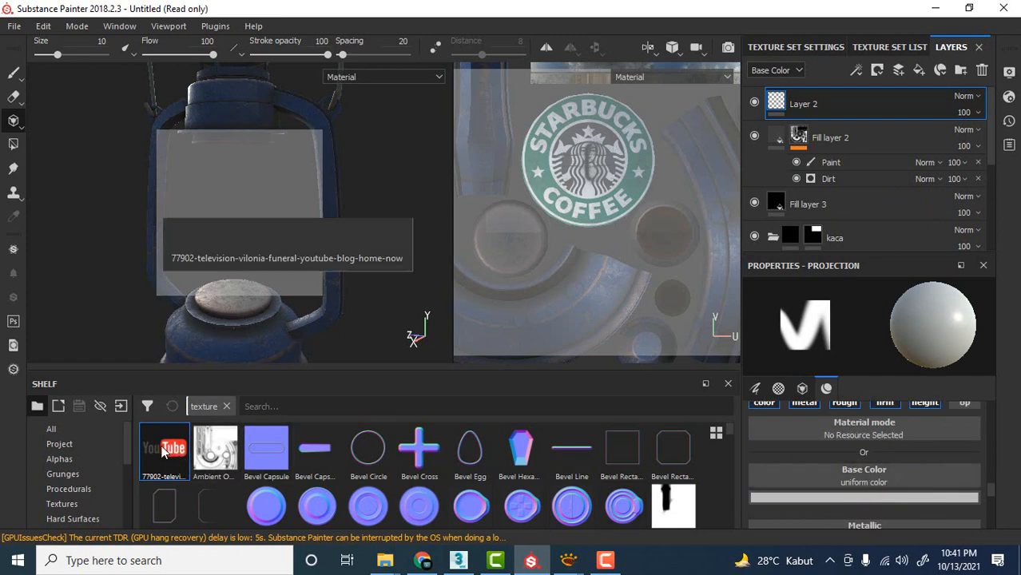
left_click_drag(162, 451, 879, 489)
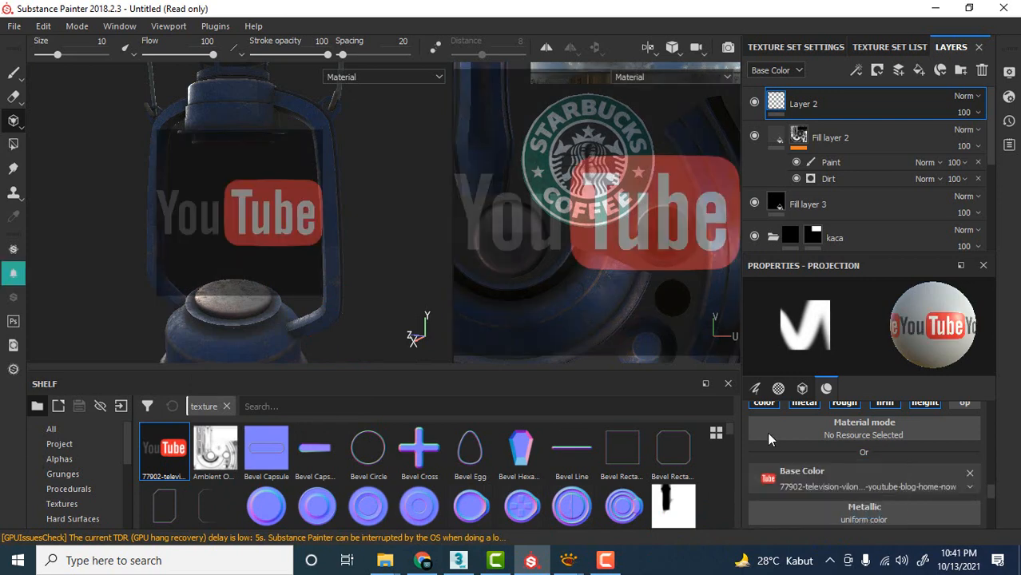
Widen the 3D view and frame the lantern's base from the front behind the YouTube logo projection.
left_click_drag(307, 214, 332, 209, "alt")
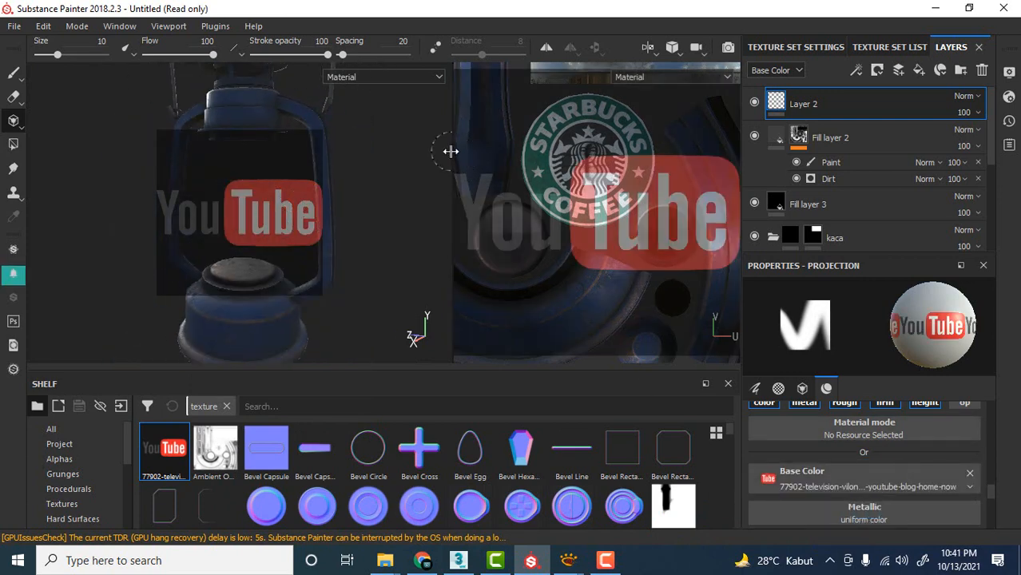
left_click_drag(453, 151, 612, 152)
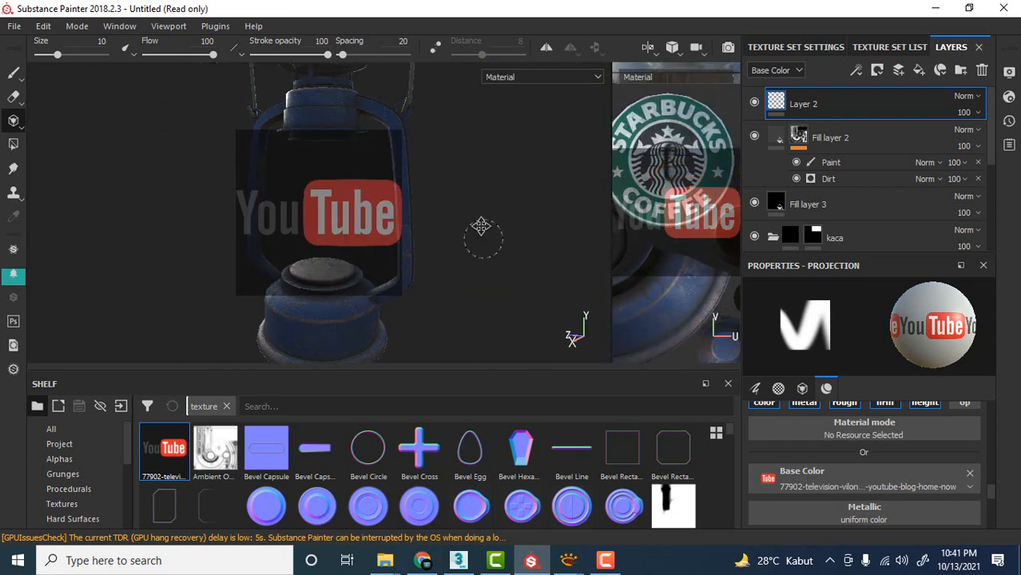
middle_click_drag(482, 220, 636, 267, "alt")
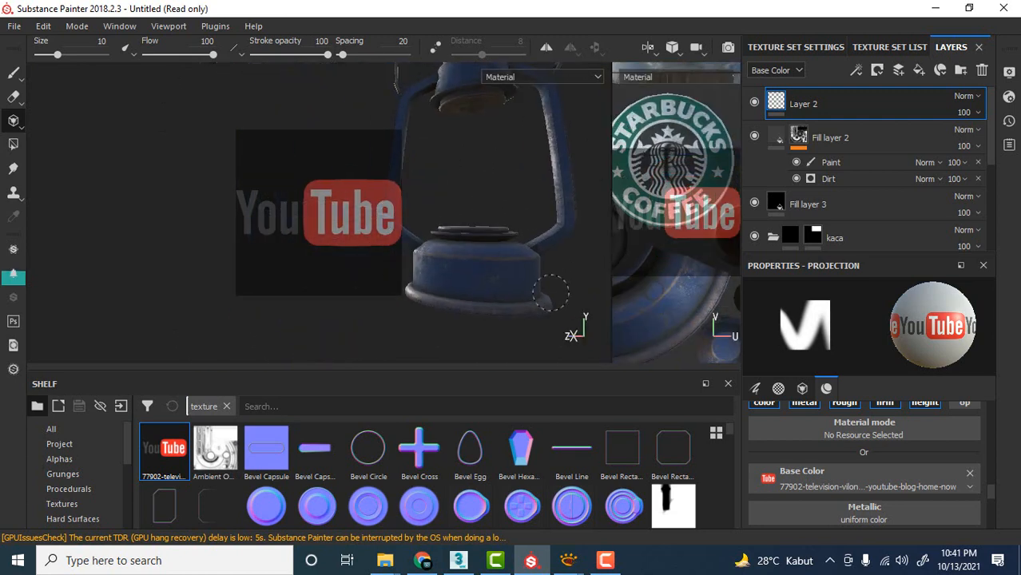
scroll(552, 292, "up", 3)
left_click(14, 74)
middle_click_drag(472, 276, 406, 178, "alt")
left_click_drag(440, 239, 481, 229, "alt")
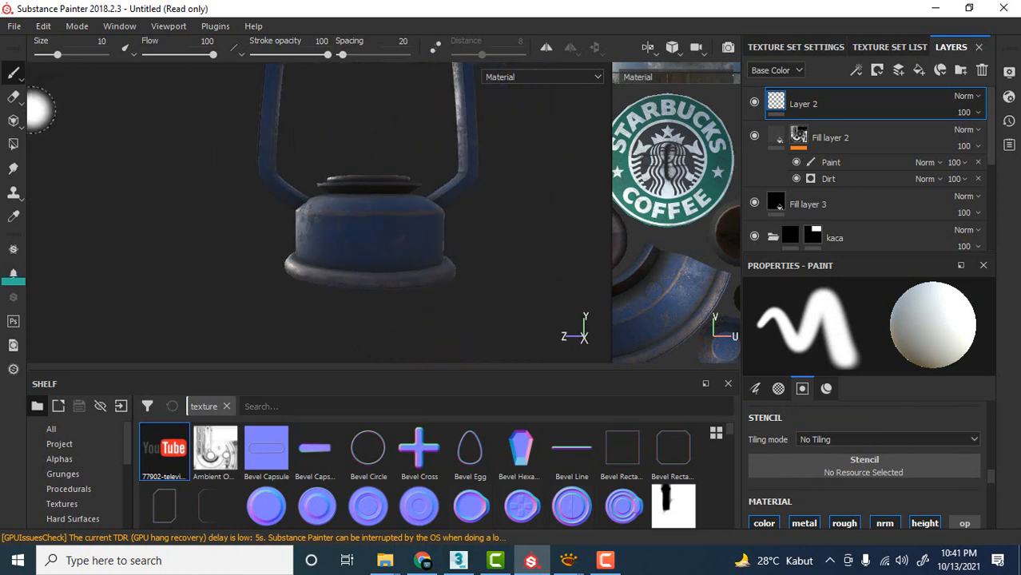
left_click(12, 120)
right_click_drag(432, 238, 489, 262, "alt")
middle_click_drag(499, 269, 521, 237, "alt")
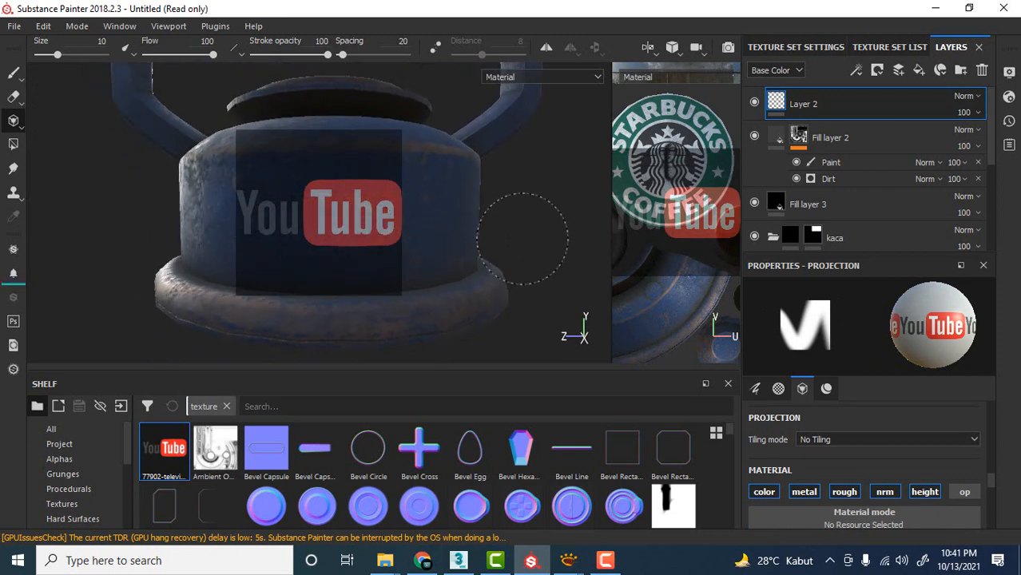
Enlarge the YouTube logo projection and position it over the front of the lantern's base.
scroll(492, 235, "up", 1)
scroll(489, 232, "down", 1)
left_click_drag(486, 231, 517, 194, "alt")
right_click_drag(517, 194, 521, 227, "alt")
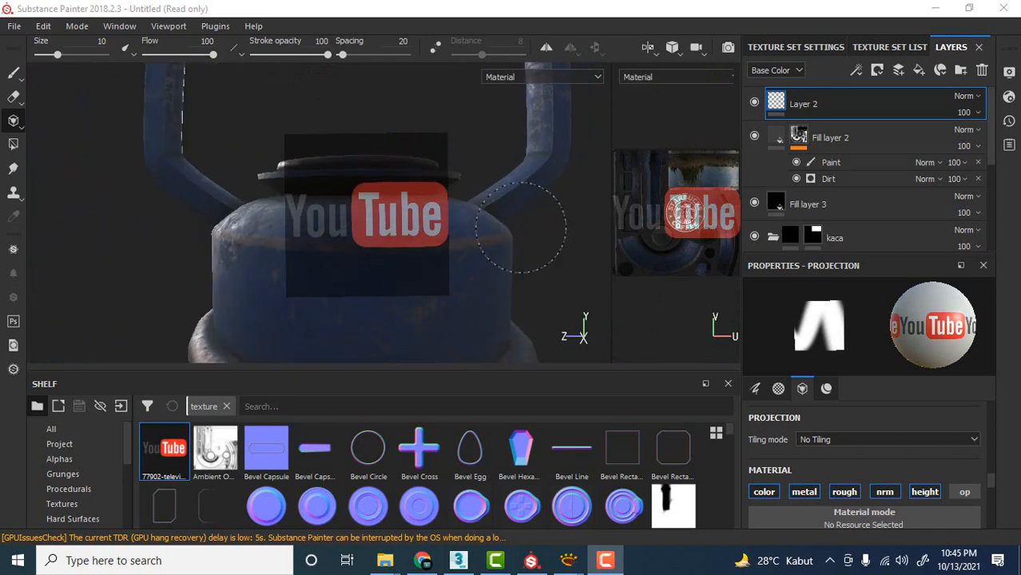
scroll(521, 227, "down", 1)
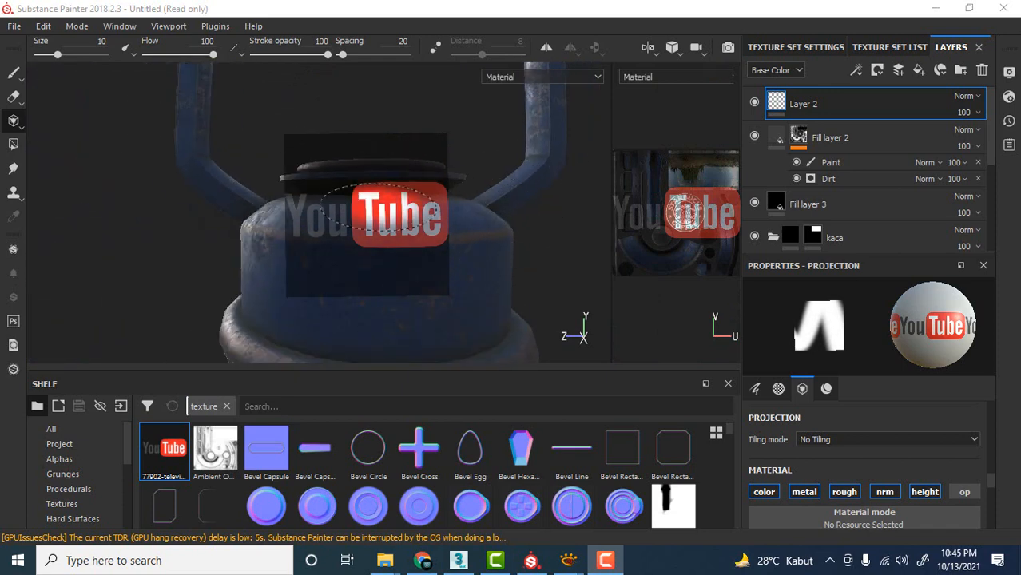
key("s")
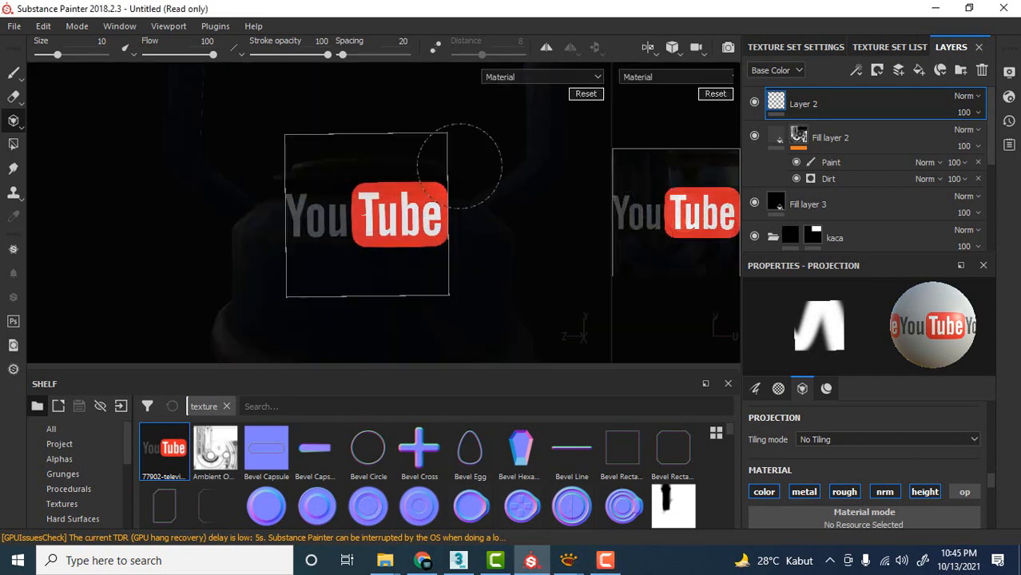
mouse_move(515, 160)
left_mouse_down()
mouse_move(486, 143)
mouse_move(503, 146)
mouse_move(519, 208)
mouse_move(502, 171)
mouse_move(510, 204)
mouse_move(532, 169)
left_mouse_up()
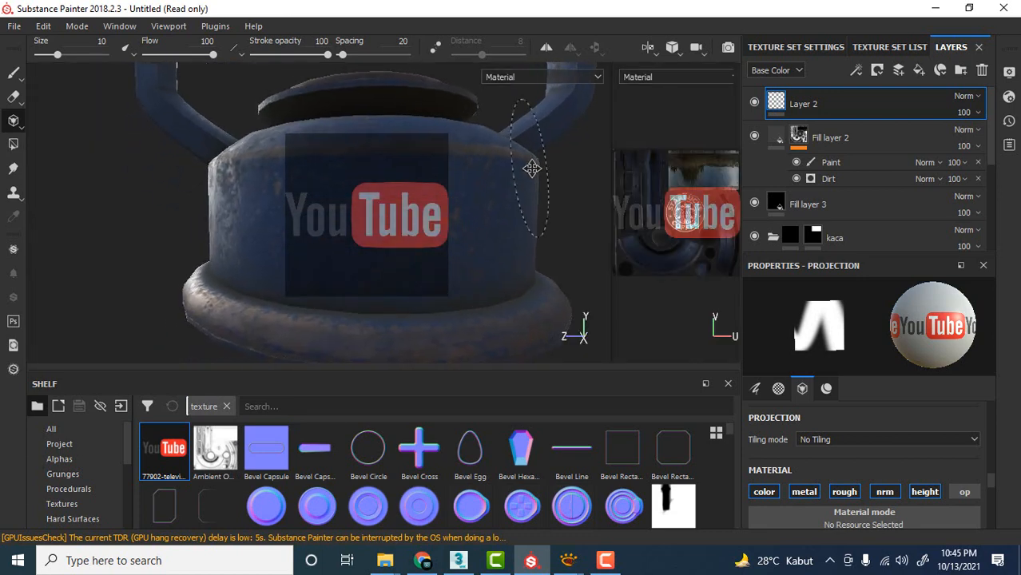
key("s")
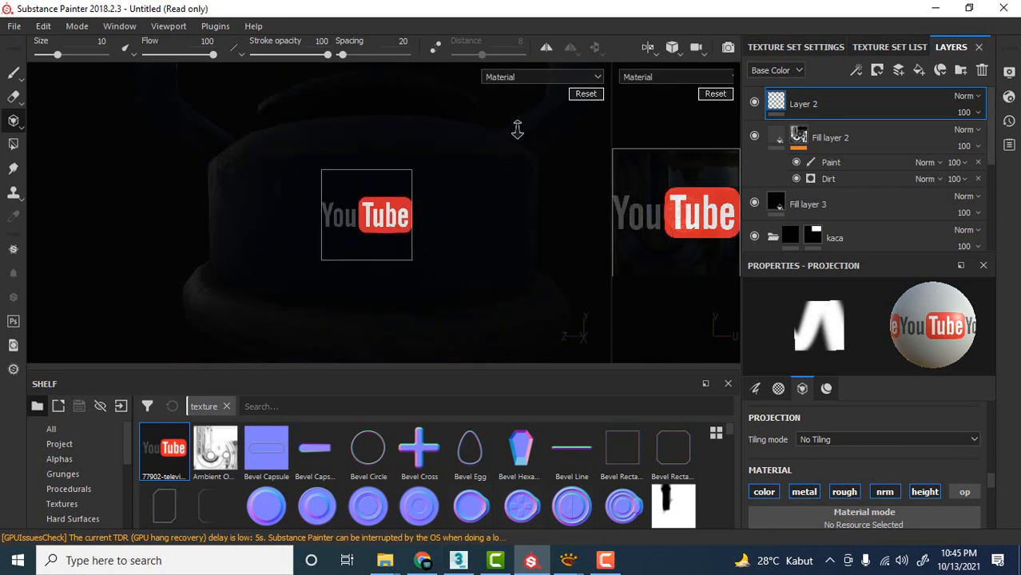
right_click_drag(515, 130, 522, 237)
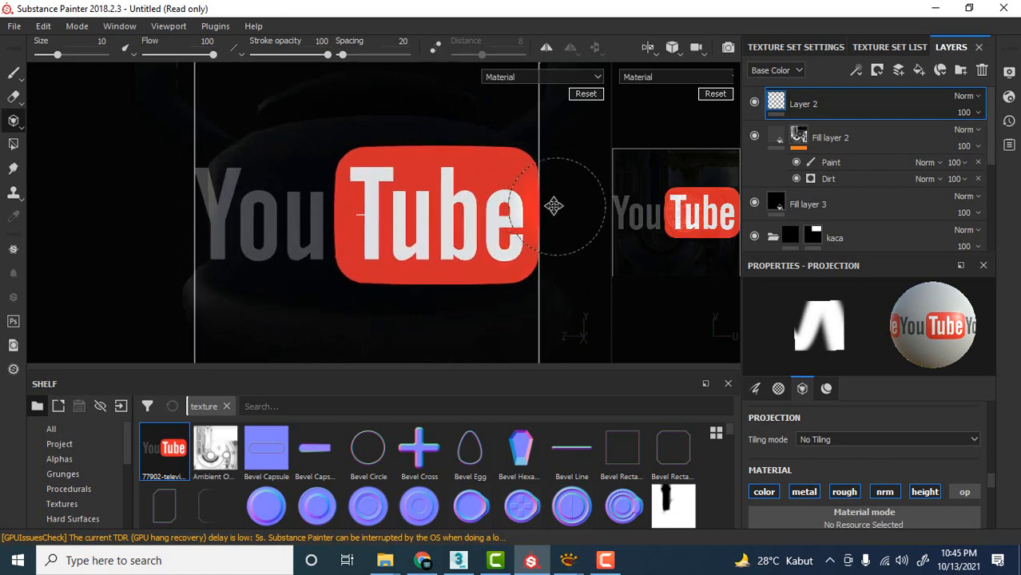
mouse_move(547, 205)
middle_mouse_down()
mouse_move(515, 214)
mouse_move(571, 217)
mouse_move(517, 230)
mouse_move(525, 221)
middle_mouse_up()
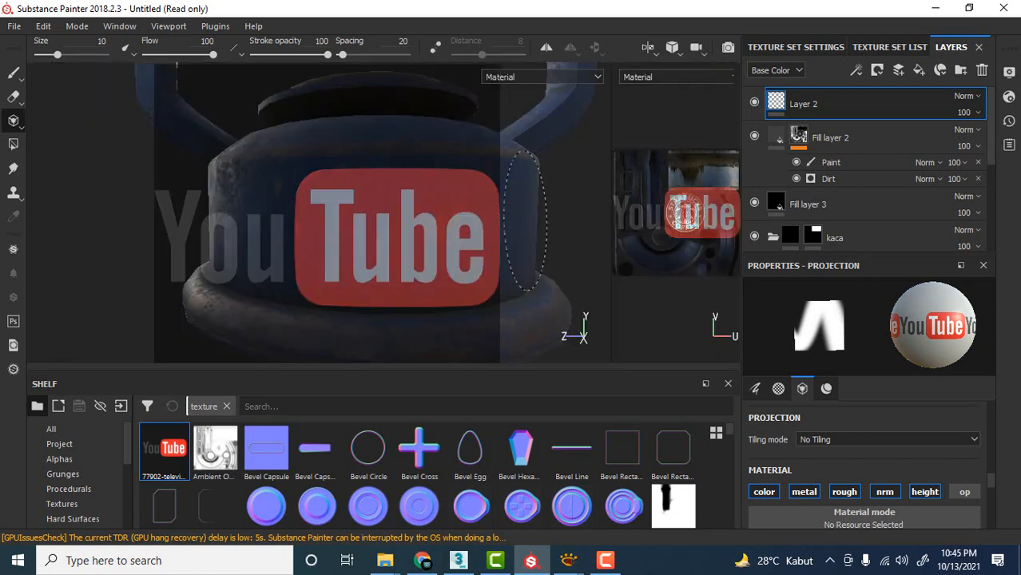
Paint the YouTube logo through the projection across the front of the lantern's base.
mouse_move(543, 209)
left_mouse_down("alt")
mouse_move(556, 187)
mouse_move(581, 194)
mouse_move(565, 198)
left_mouse_up("alt")
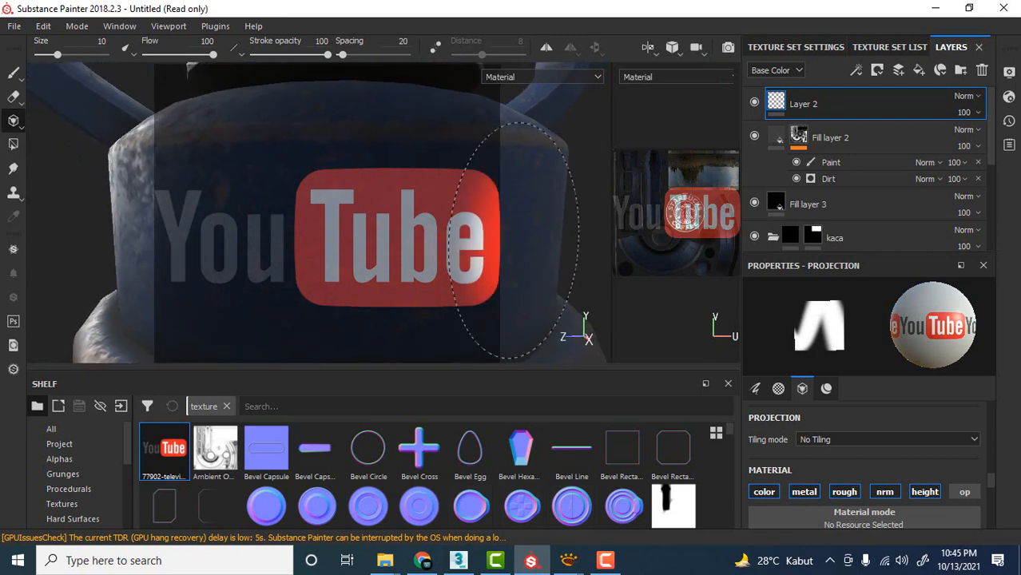
mouse_move(463, 230)
left_mouse_down()
mouse_move(164, 239)
mouse_move(203, 215)
mouse_move(168, 243)
left_mouse_up()
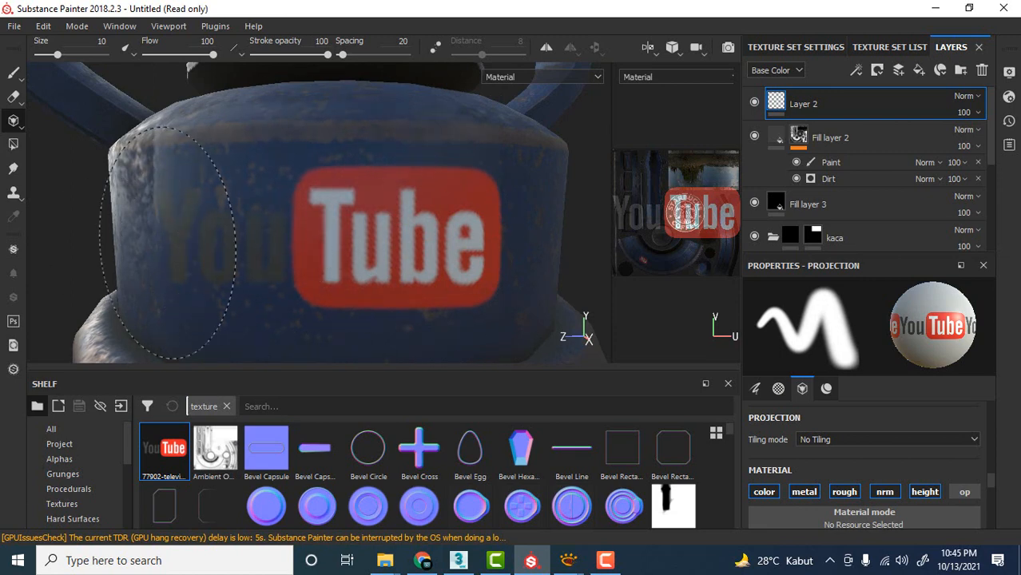
mouse_move(274, 275)
left_mouse_down()
mouse_move(447, 268)
mouse_move(172, 236)
left_mouse_up()
scroll(509, 201, "down", 4)
scroll(510, 196, "up", 2)
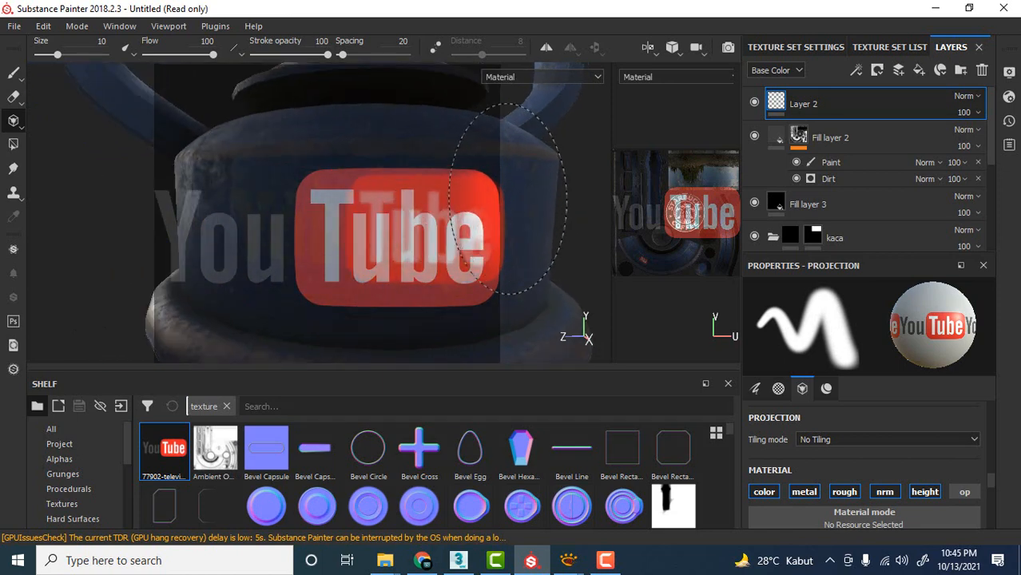
Inspect the painted YouTube logo without the projection overlay and undo its stroke on the base.
left_click(15, 74)
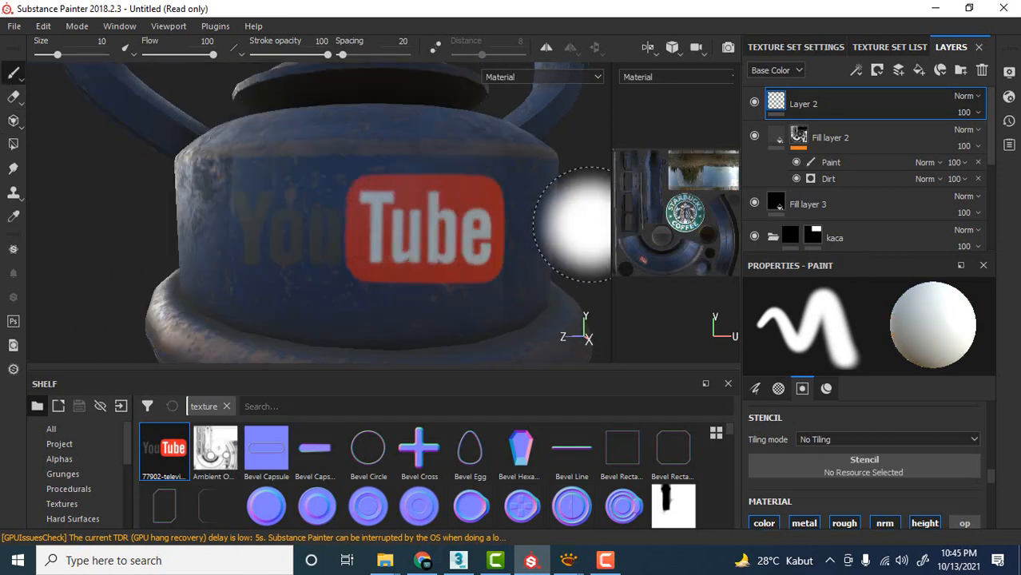
scroll(526, 202, "down", 2)
mouse_move(526, 202)
left_mouse_down("alt")
mouse_move(572, 216)
mouse_move(441, 217)
left_mouse_up("alt")
scroll(489, 237, "up", 5)
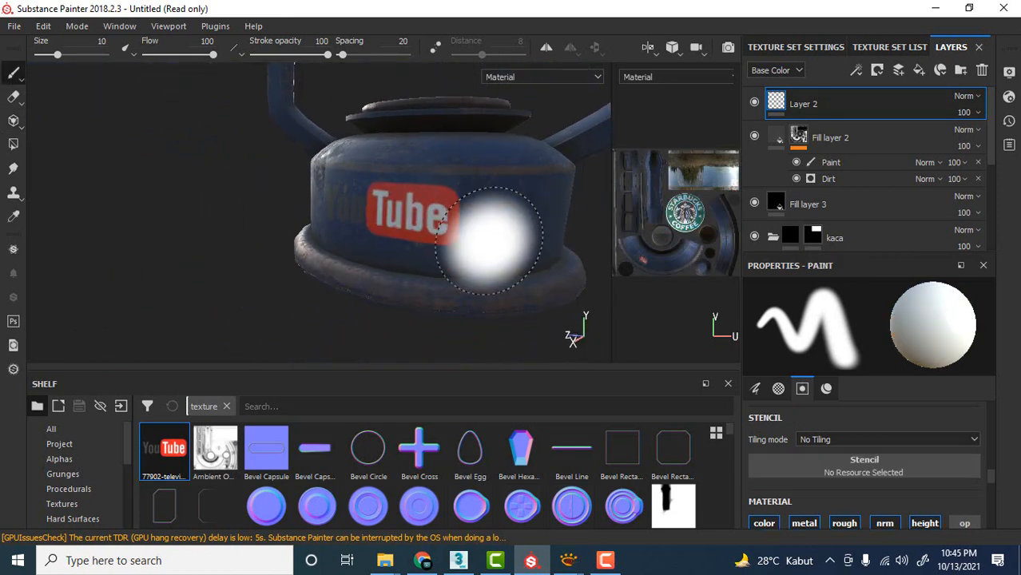
mouse_move(501, 241)
left_mouse_down("alt")
mouse_move(421, 192)
mouse_move(497, 221)
mouse_move(510, 217)
mouse_move(467, 221)
mouse_move(448, 210)
left_mouse_up("alt")
scroll(421, 191, "down", 3)
scroll(422, 182, "down", 1)
scroll(518, 204, "up", 3)
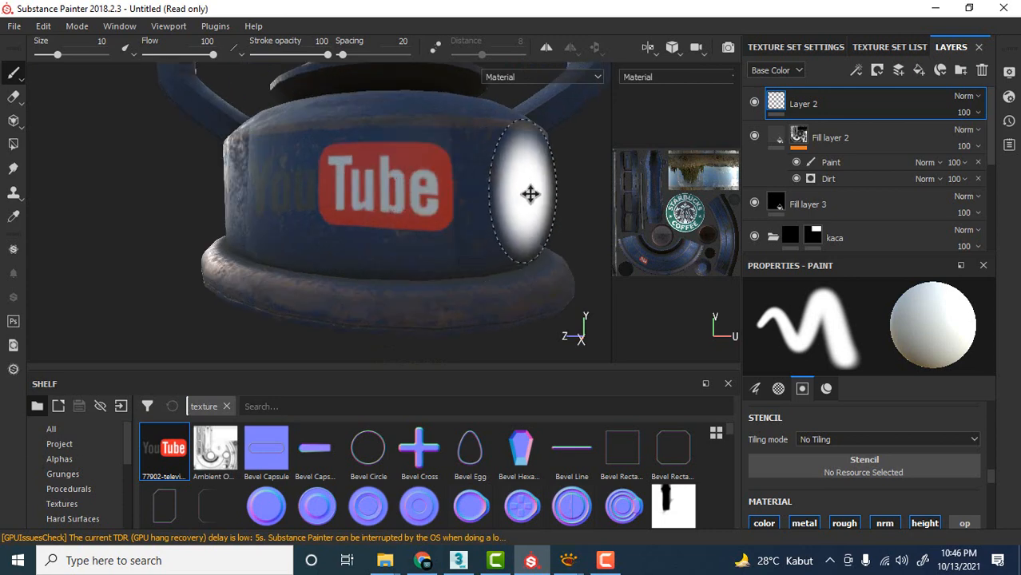
middle_click_drag(528, 194, 538, 222, "alt")
left_click_drag(537, 223, 549, 223, "alt")
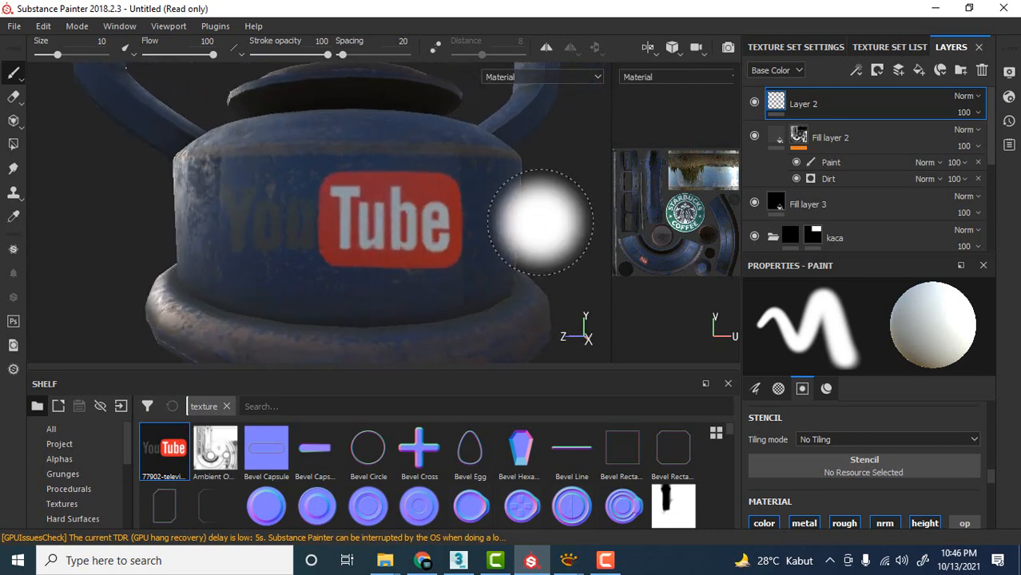
key("ctrl+z")
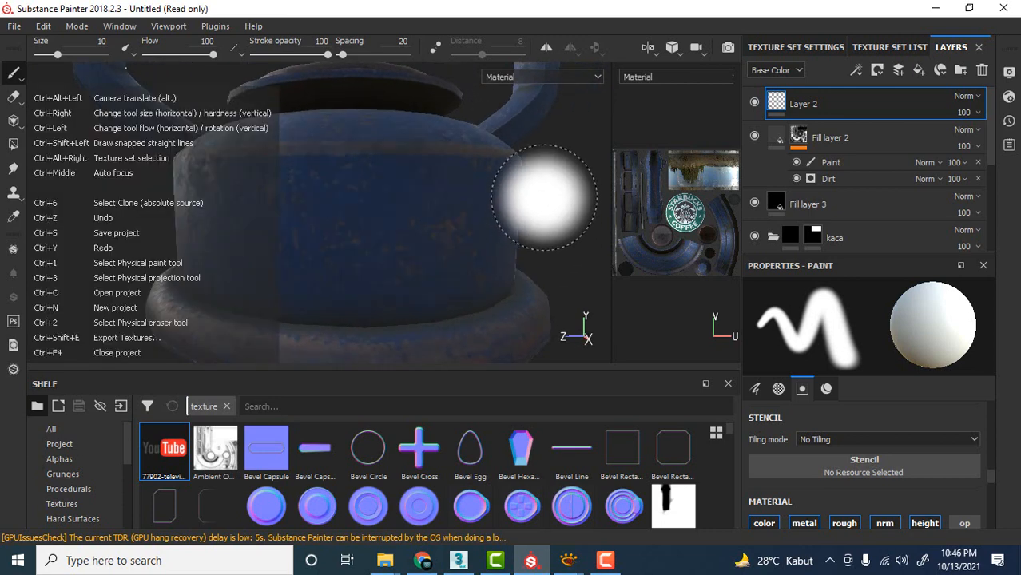
Examine the perspective distortion of the lantern's bare base from several distances and angles.
scroll(530, 194, "down", 3)
scroll(528, 194, "up", 3)
scroll(528, 195, "down", 6)
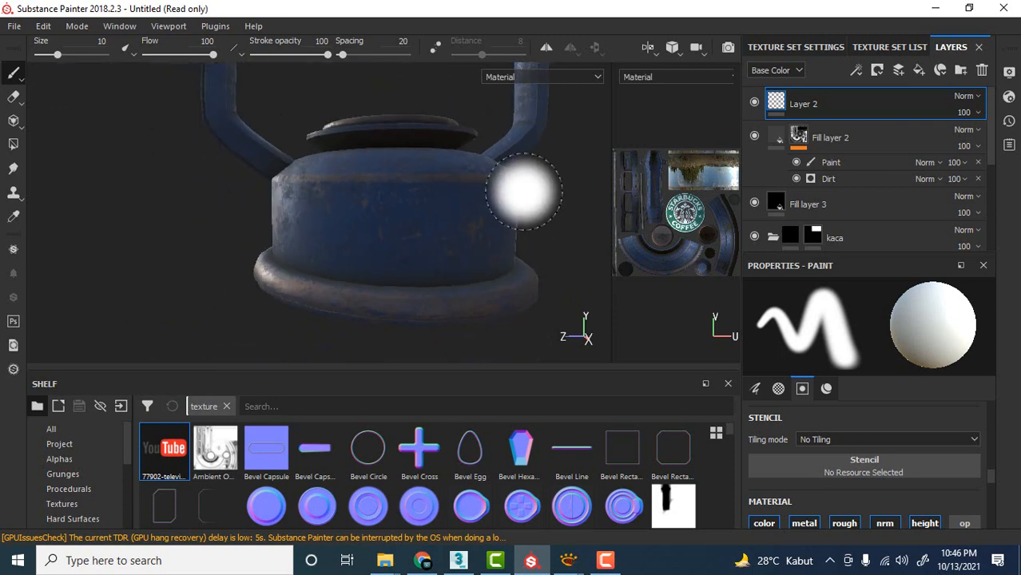
middle_click_drag(517, 194, 421, 220, "alt")
scroll(408, 207, "up", 5)
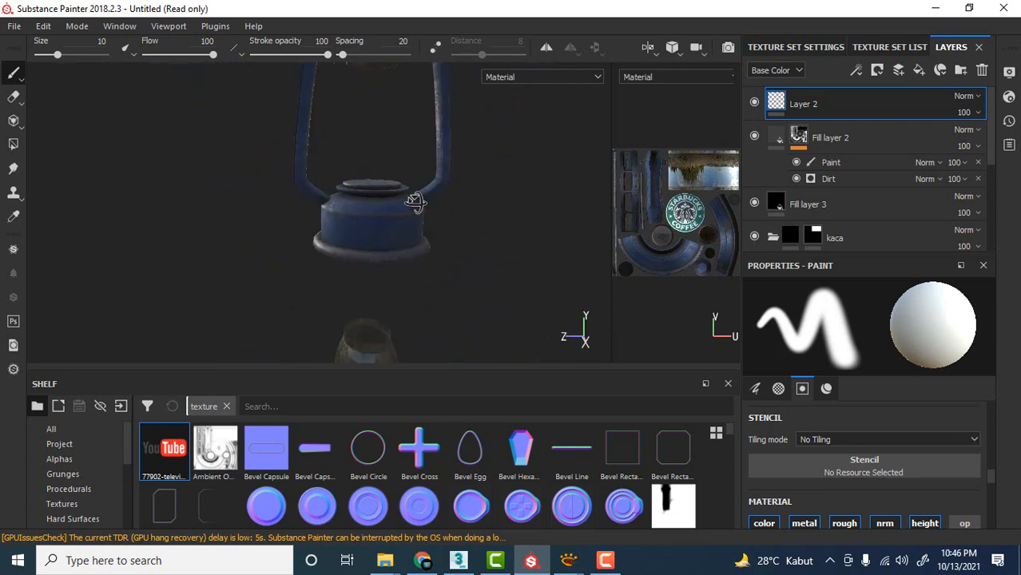
left_click_drag(449, 221, 408, 237, "alt")
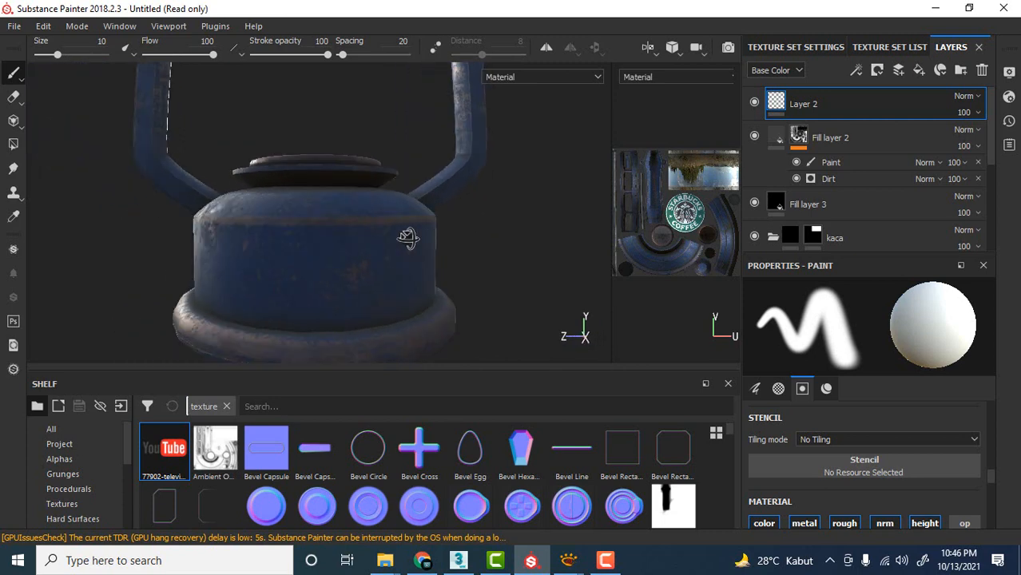
scroll(409, 239, "down", 2)
scroll(406, 237, "up", 4)
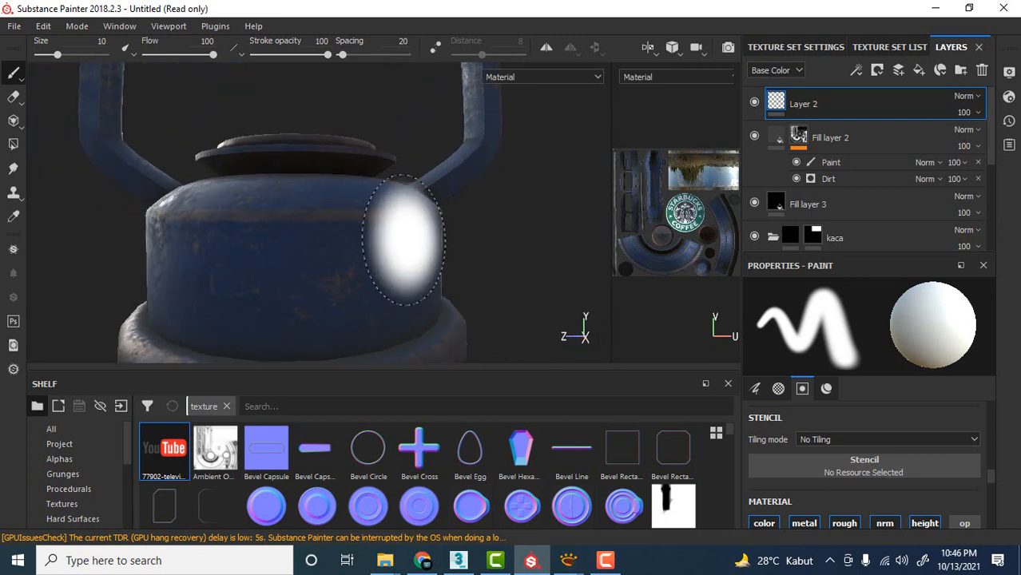
middle_click_drag(435, 239, 488, 205, "alt")
left_click_drag(489, 204, 489, 204, "alt")
scroll(456, 206, "up", 3)
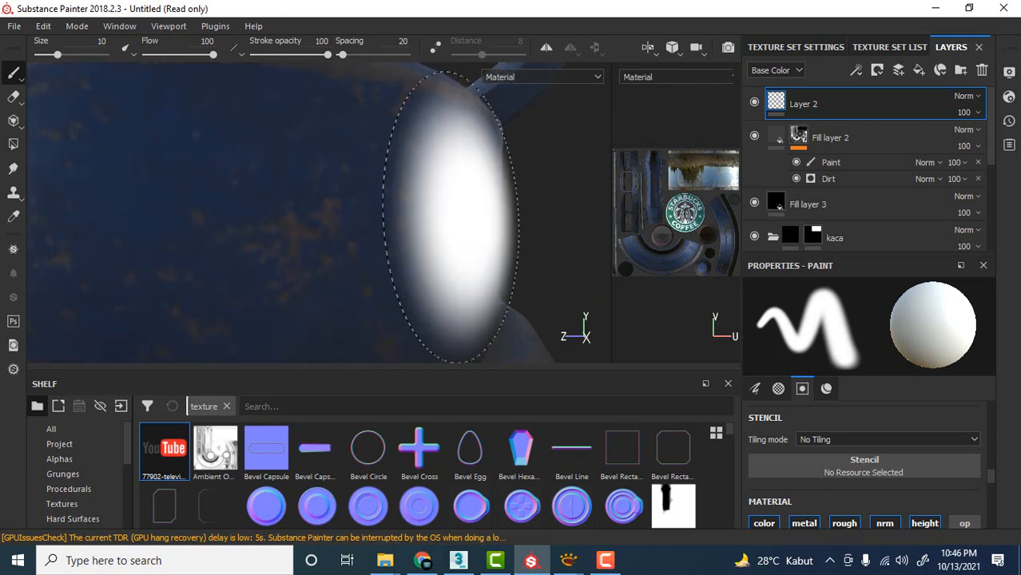
scroll(463, 224, "down", 5)
scroll(469, 213, "down", 2)
scroll(483, 218, "up", 5)
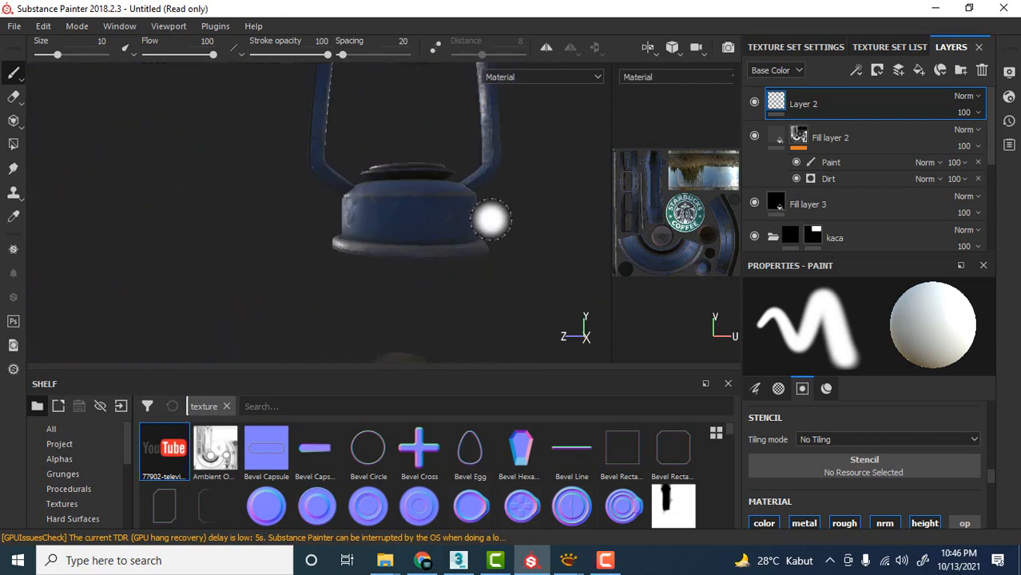
left_click_drag(511, 226, 499, 217, "alt")
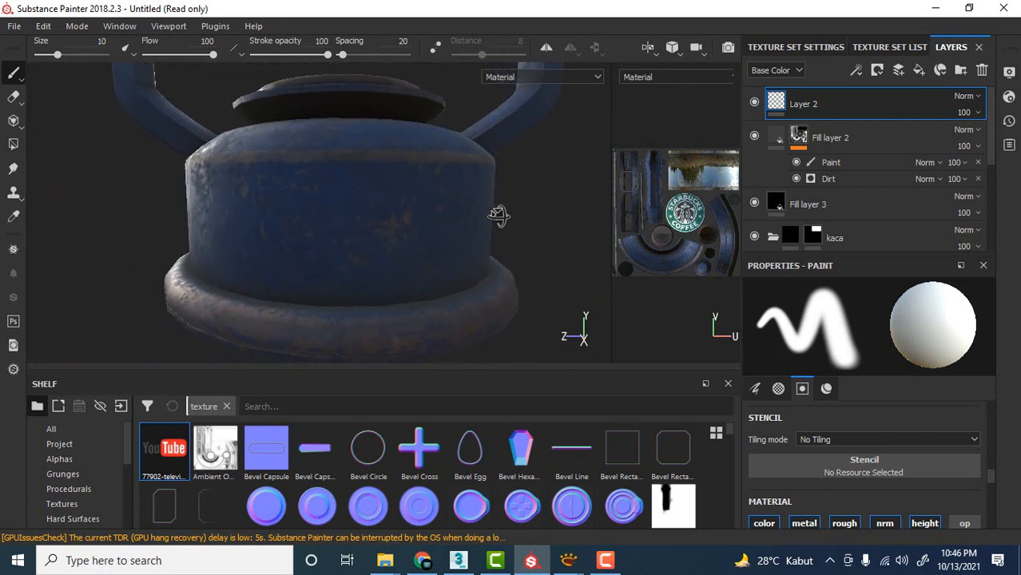
scroll(499, 216, "down", 3)
scroll(498, 216, "up", 2)
scroll(497, 217, "down", 1)
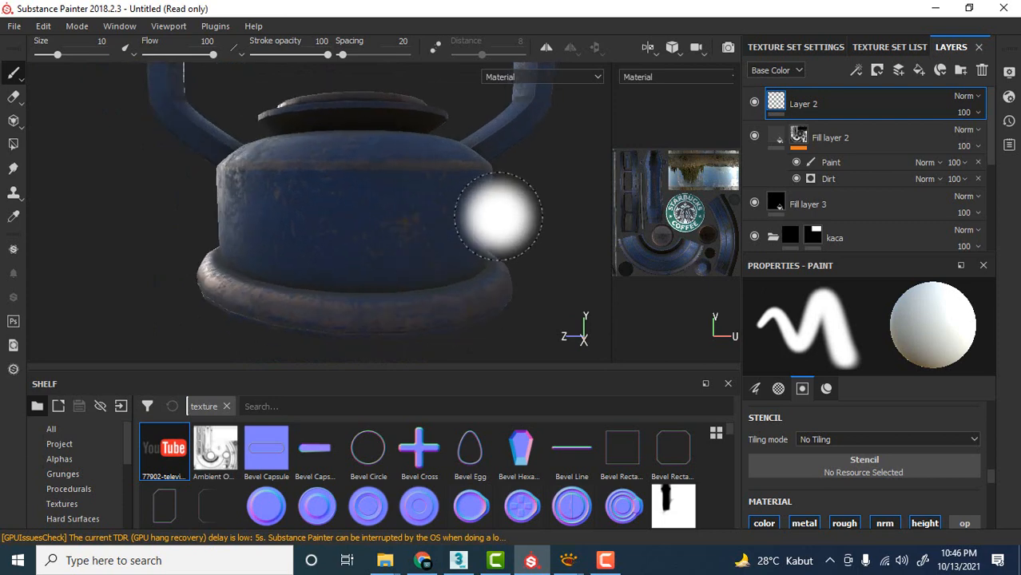
scroll(491, 206, "up", 3)
scroll(495, 200, "down", 3)
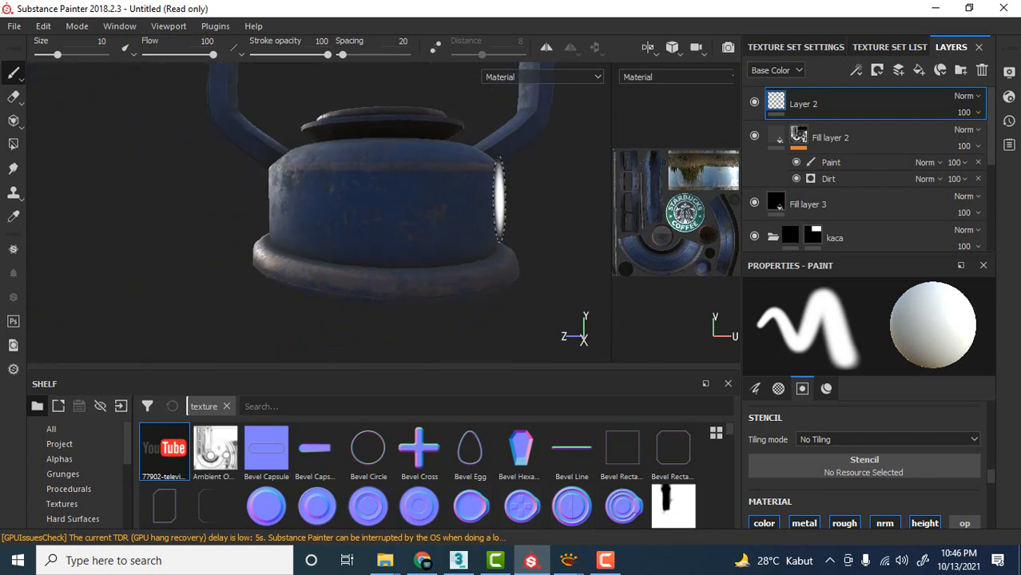
scroll(495, 200, "up", 1)
scroll(495, 199, "down", 1)
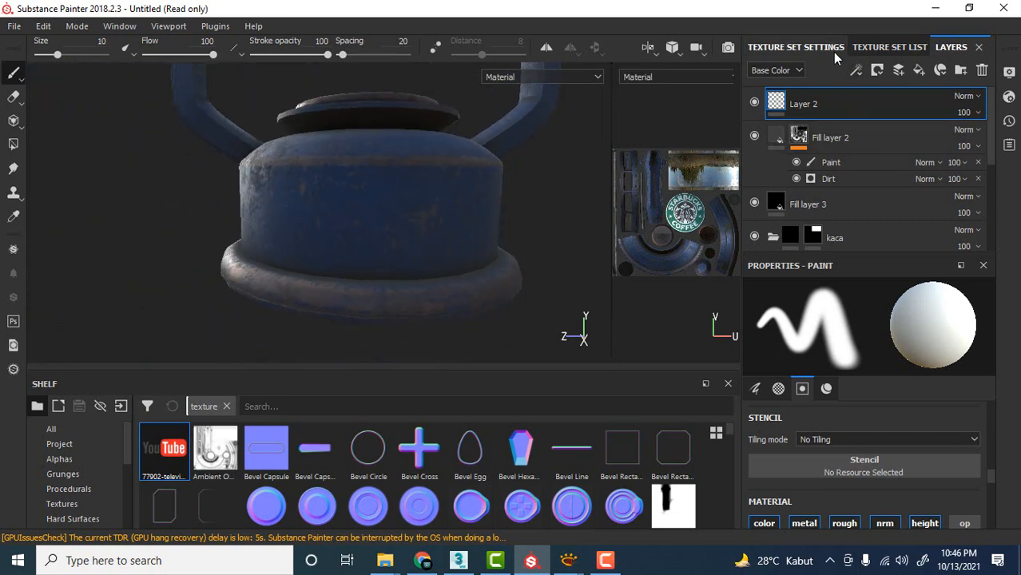
left_click(799, 49)
left_click(896, 48)
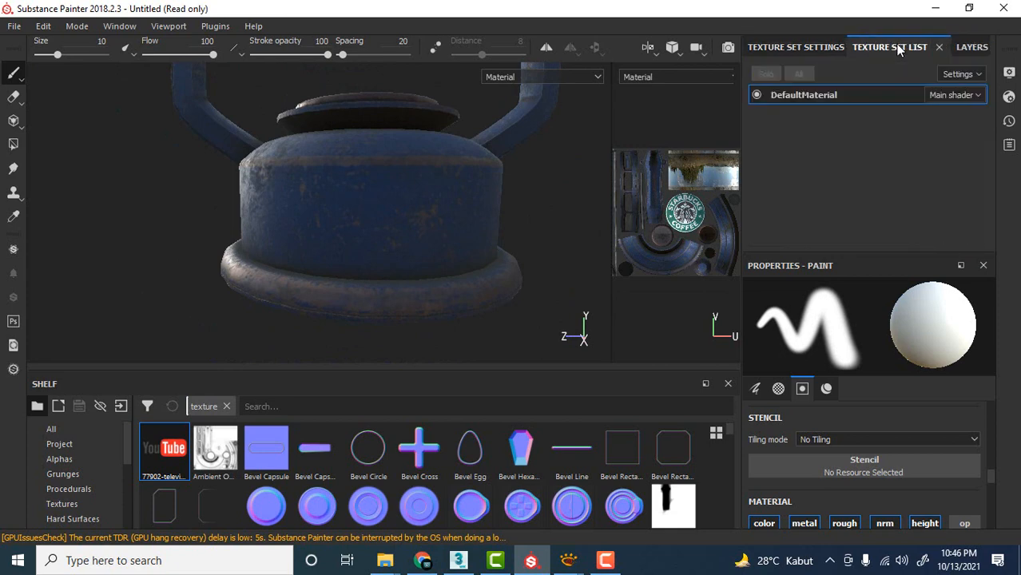
left_click(969, 47)
left_click(1008, 97)
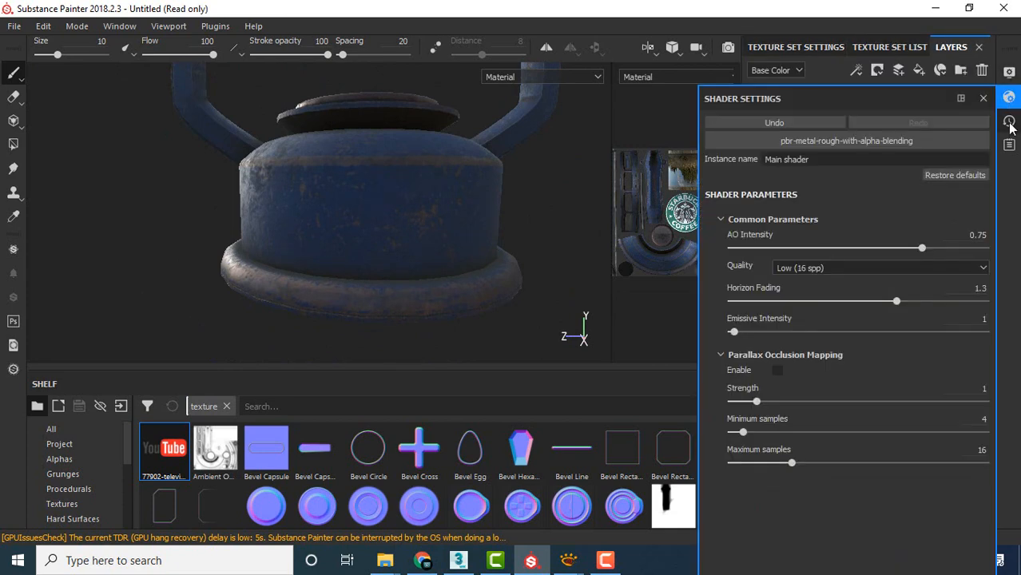
left_click(1009, 125)
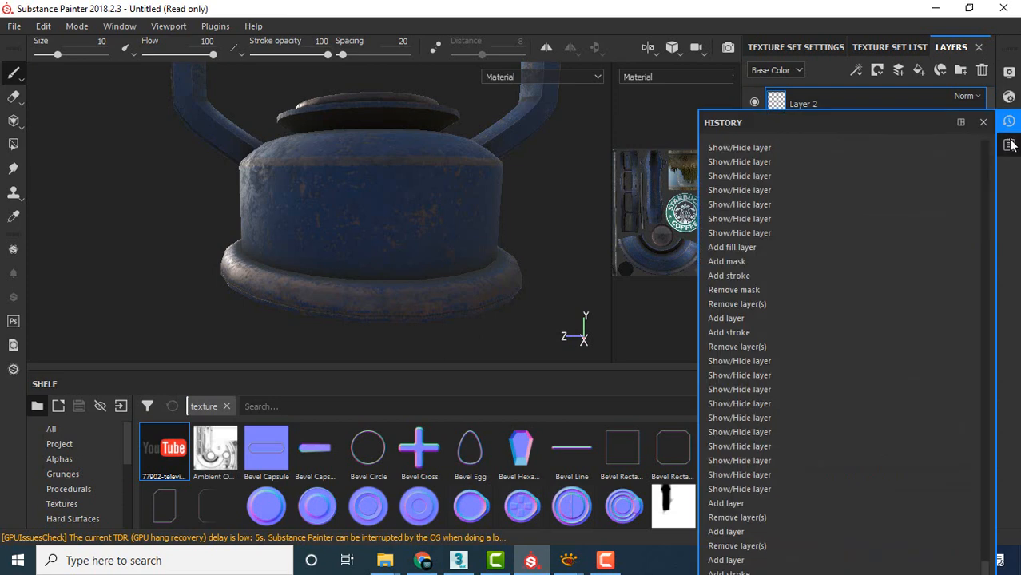
left_click(1009, 146)
left_click(1007, 120)
Set the camera's focal length to 96 mm in the display settings.
left_click(1009, 73)
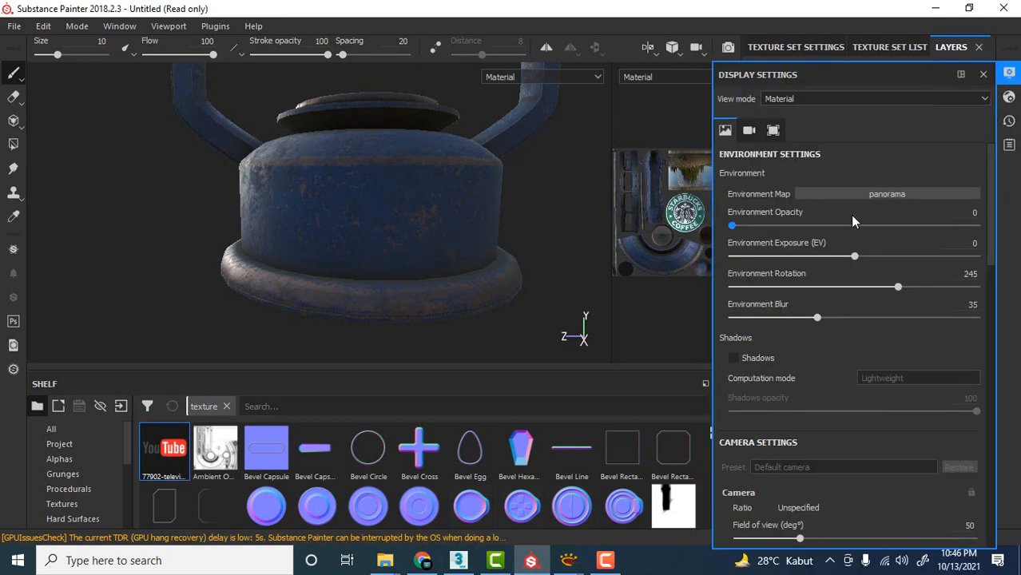
scroll(853, 326, "down", 3)
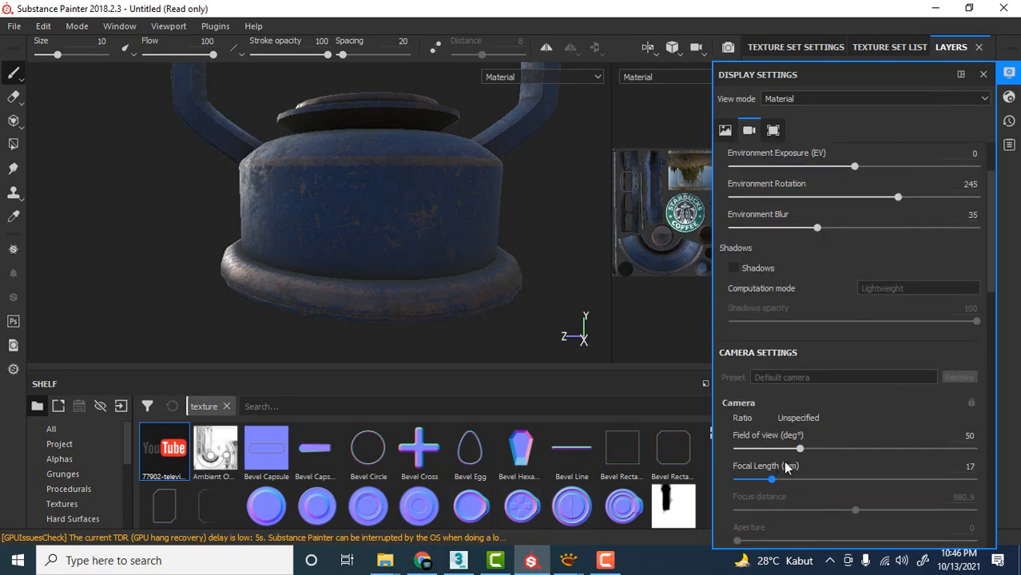
left_click_drag(774, 482, 798, 480)
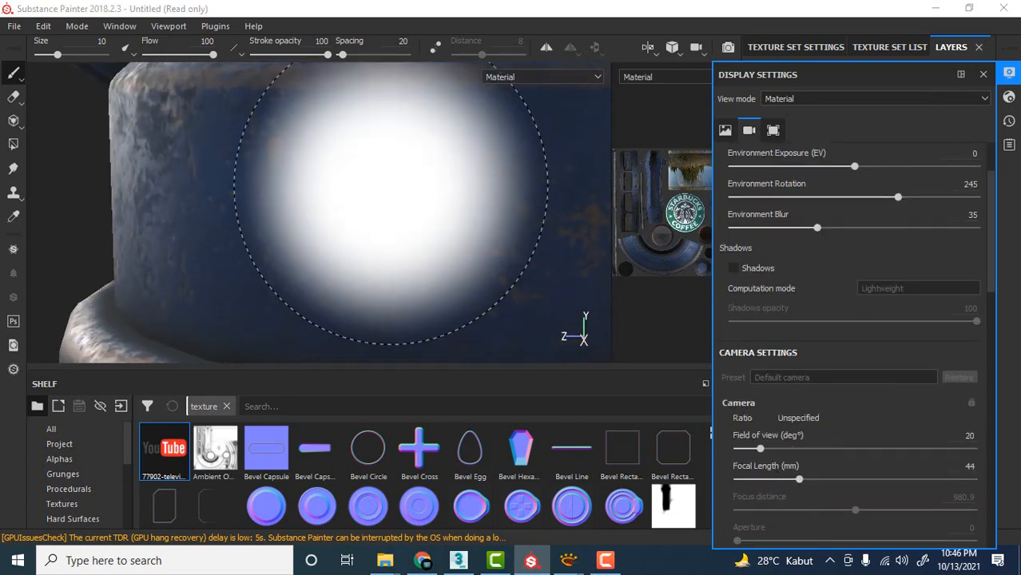
scroll(401, 192, "down", 8)
scroll(447, 223, "up", 3)
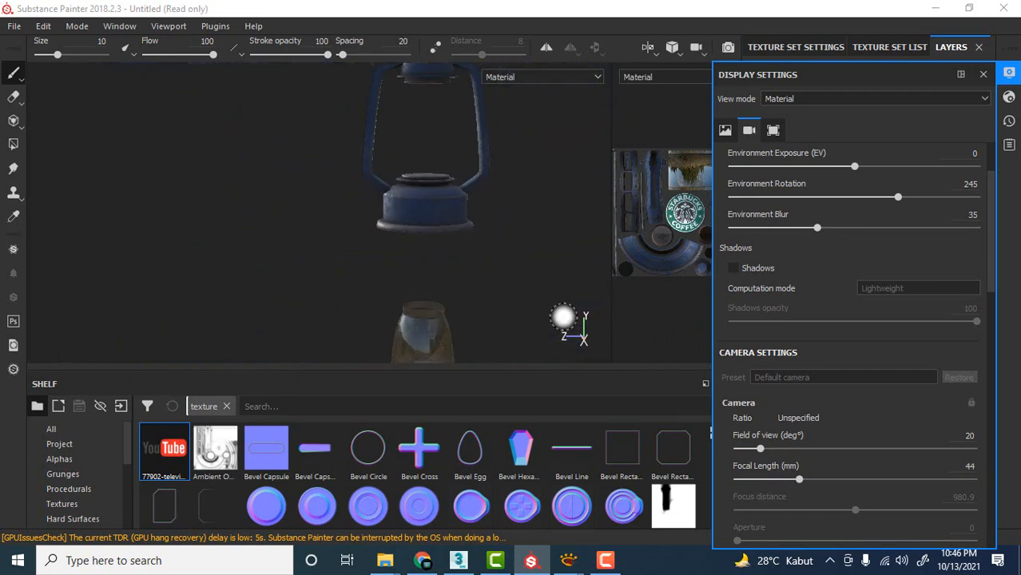
left_click_drag(795, 481, 834, 480)
Reframe the lantern's base from the front using the longer focal length.
middle_click_drag(520, 272, 328, 280, "alt")
mouse_move(312, 358)
right_mouse_down("alt")
mouse_move(378, 270)
mouse_move(520, 196)
right_mouse_up("alt")
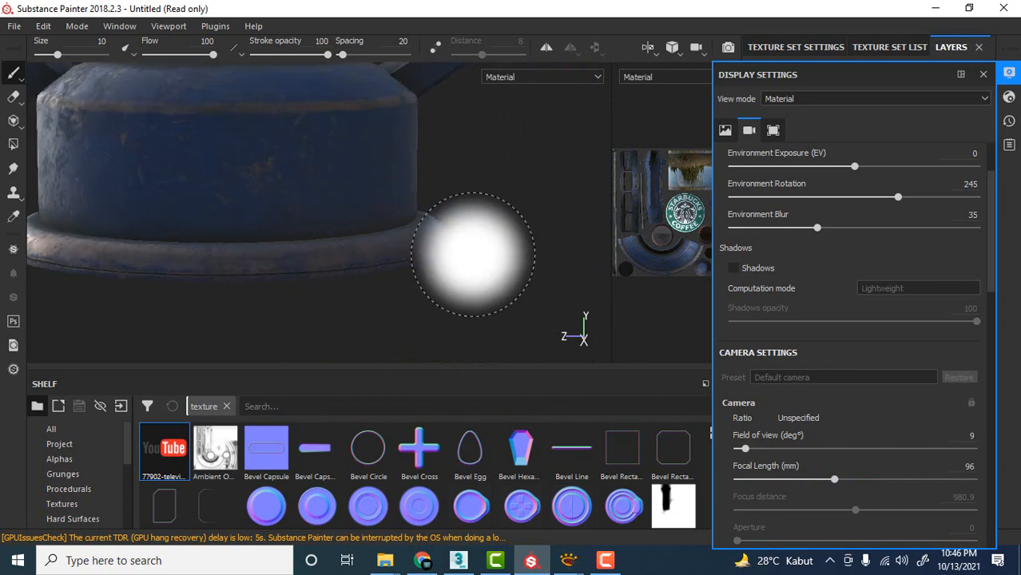
middle_click_drag(480, 233, 549, 269, "alt")
left_click_drag(550, 269, 542, 260, "alt")
scroll(510, 238, "up", 2)
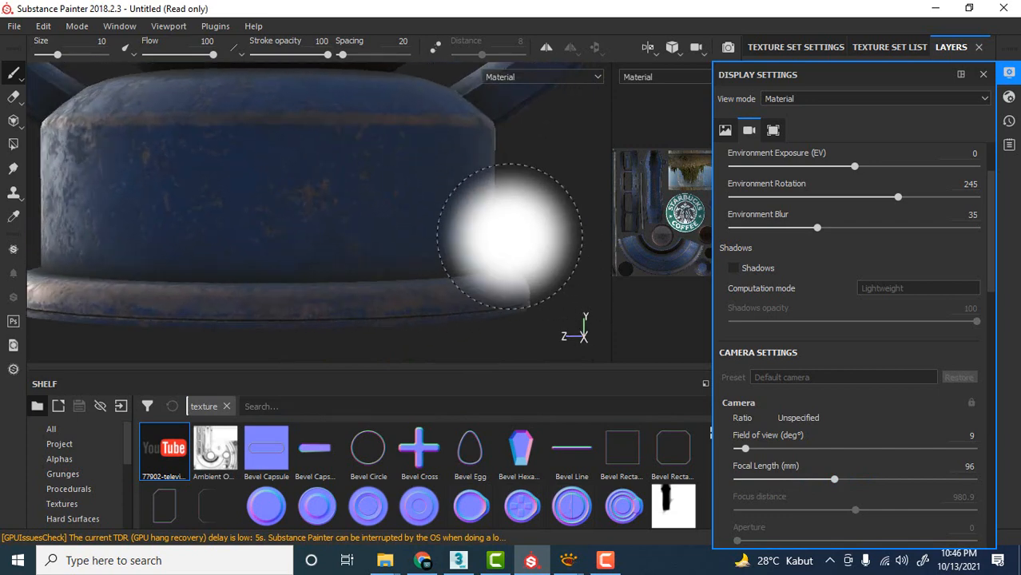
scroll(523, 214, "down", 1)
scroll(523, 213, "down", 1)
left_click_drag(524, 213, 532, 212, "alt")
middle_click_drag(532, 211, 554, 225, "alt")
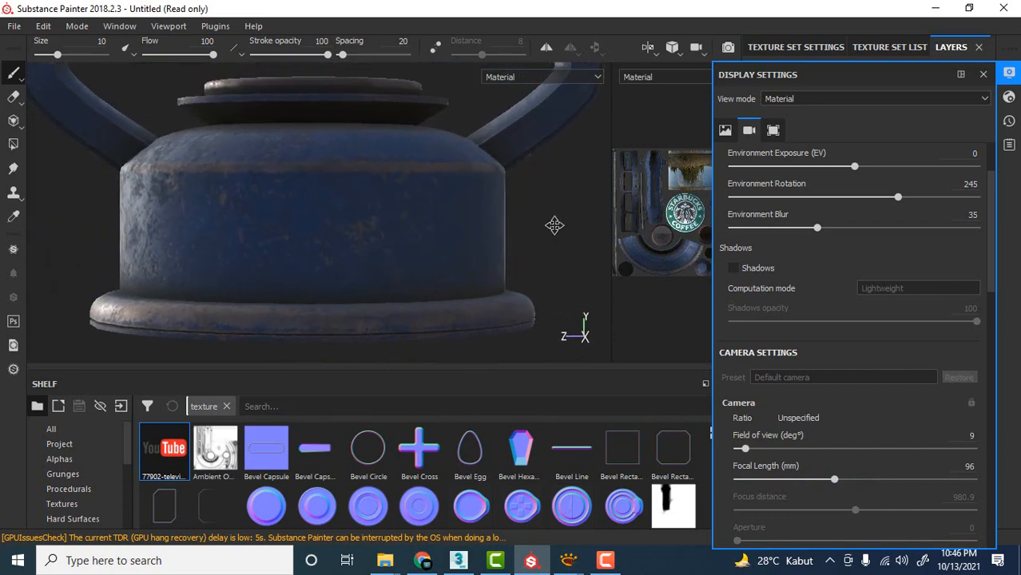
Fit the YouTube logo projection within the lantern base's front and paint the whole logo onto it.
left_click(983, 74)
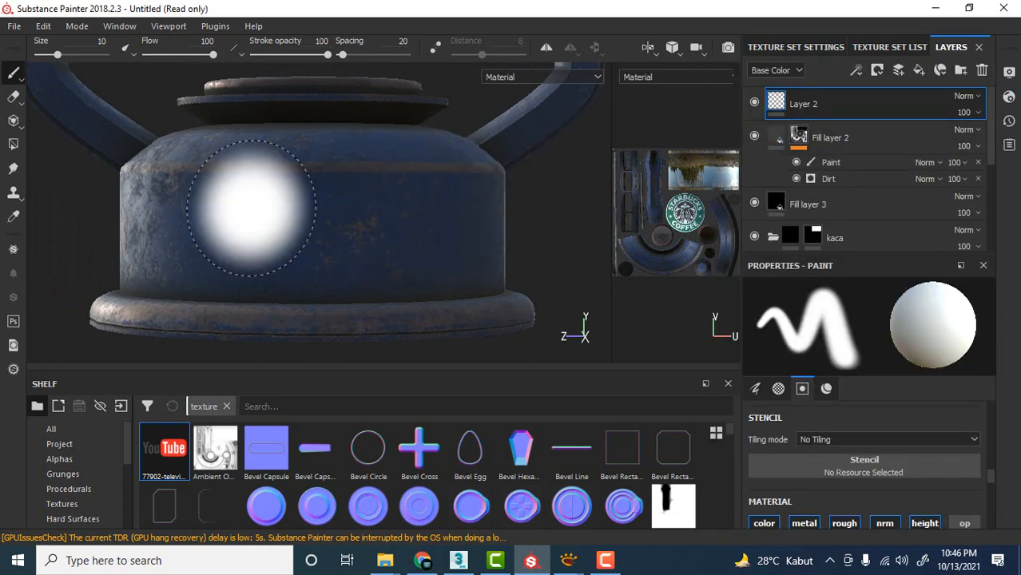
left_click(12, 123)
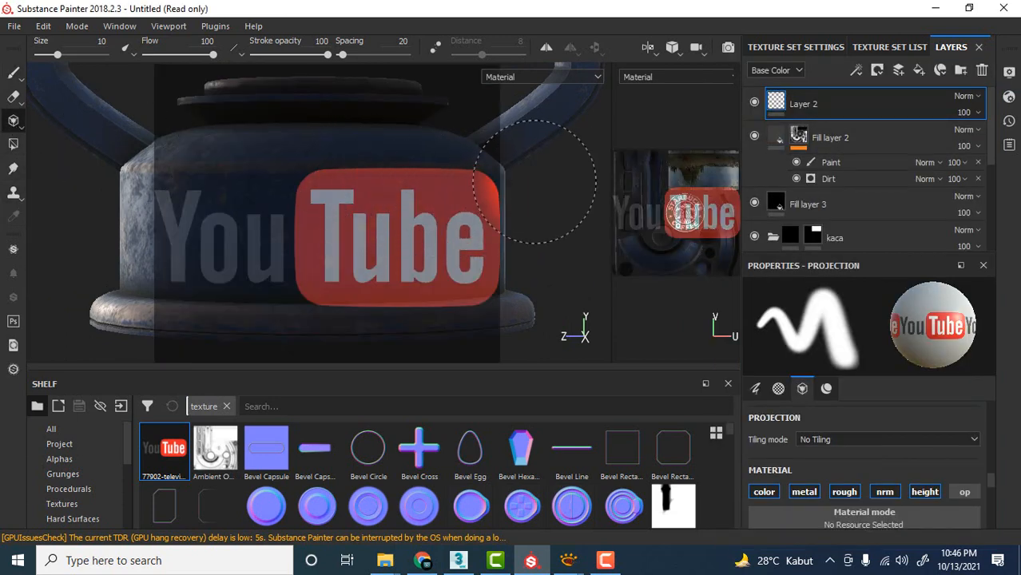
middle_click_drag(540, 182, 547, 178, "alt")
key("s")
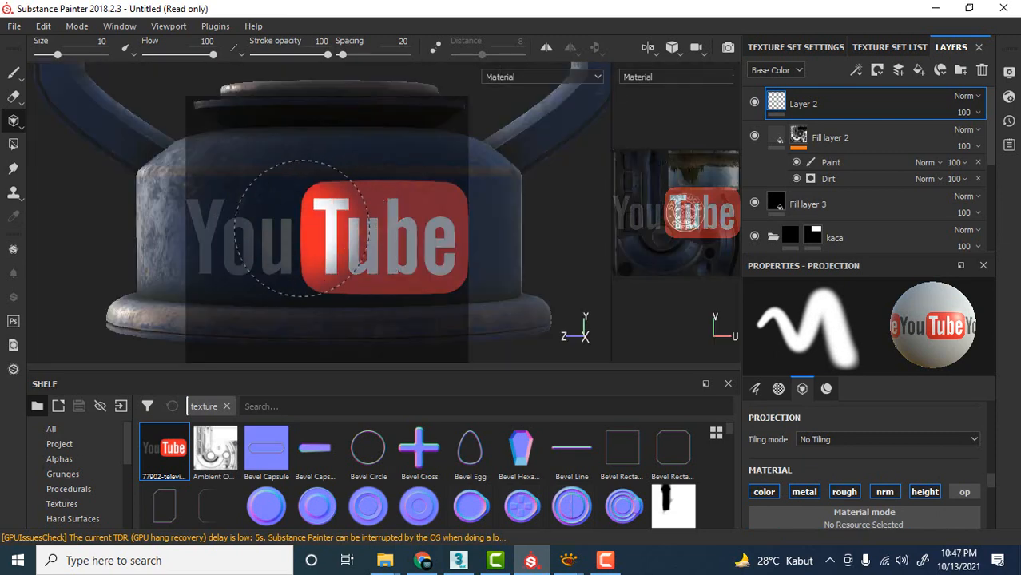
left_click_drag(363, 239, 228, 238)
left_click_drag(384, 247, 441, 229)
left_click_drag(236, 229, 232, 232)
Check the painted logo without its overlay, then project part of the red "Tube" area onto the base's opposite side, below the round cap.
scroll(543, 224, "down", 4)
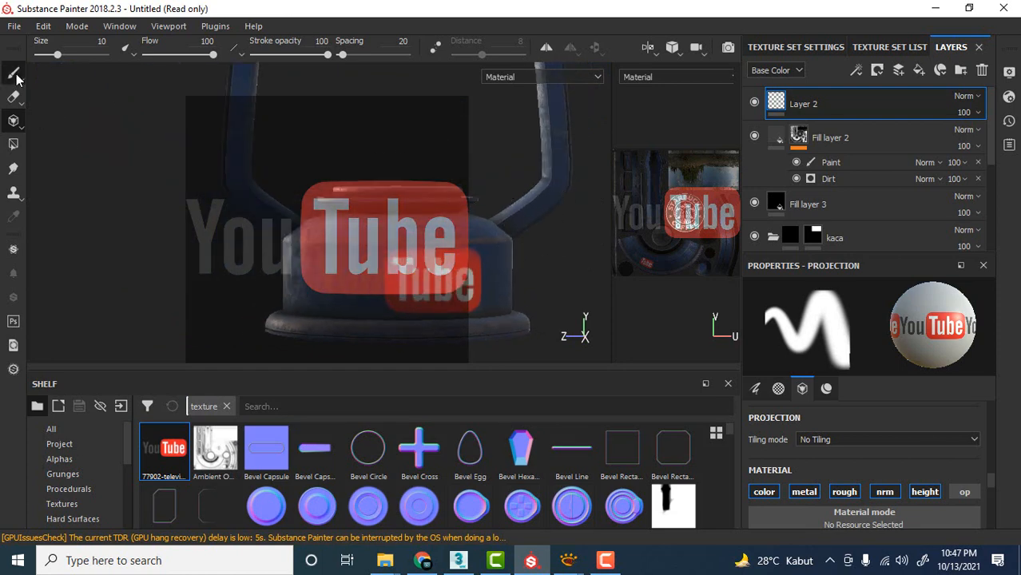
left_click(14, 74)
left_click_drag(485, 220, 389, 191, "alt")
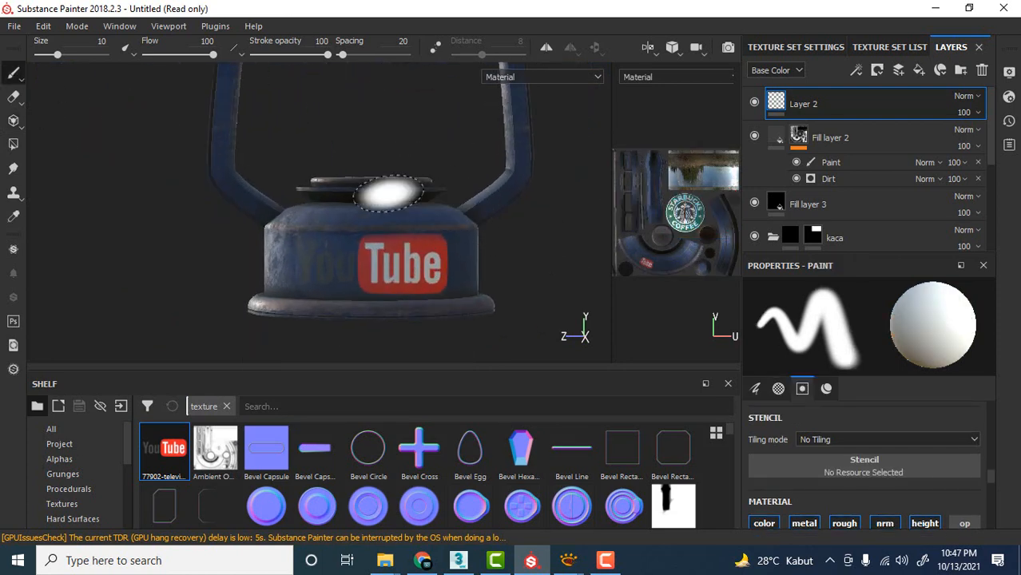
left_click_drag(310, 174, 686, 196, "alt")
left_click_drag(192, 204, 296, 200, "alt")
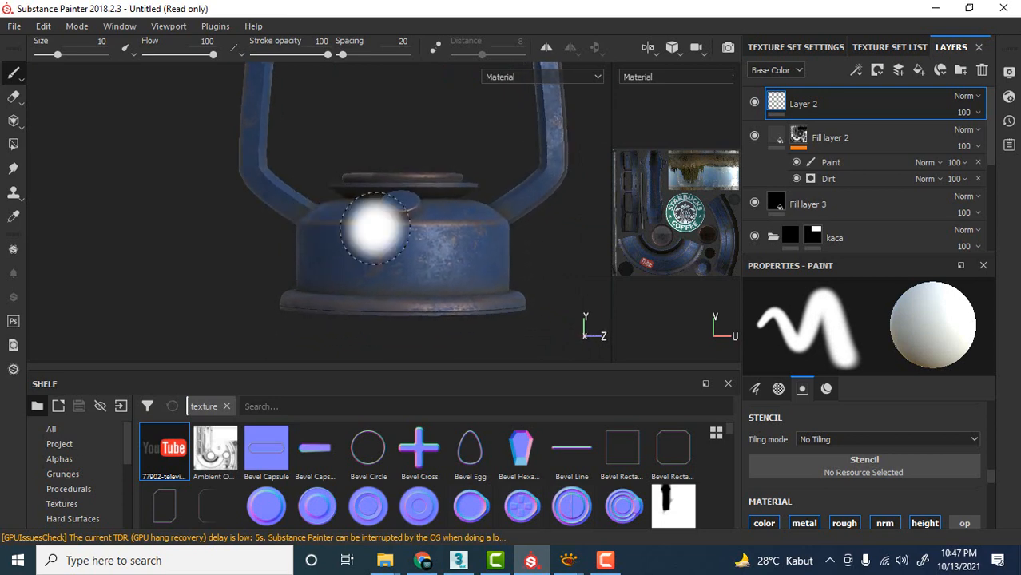
right_click_drag(375, 228, 521, 235, "alt")
middle_click_drag(521, 234, 520, 201, "alt")
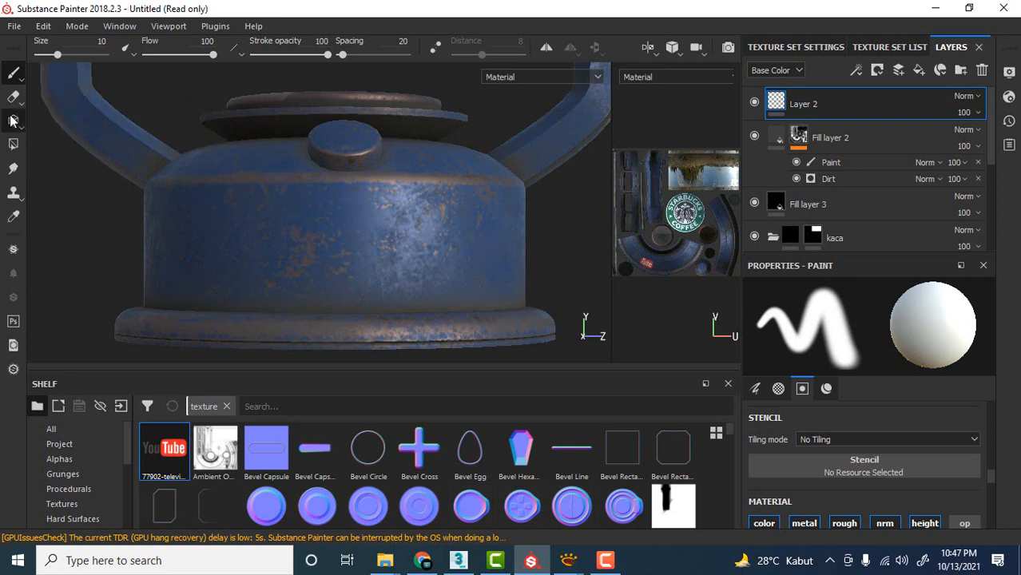
left_click(12, 120)
middle_click_drag(516, 238, 520, 227, "alt")
left_click(403, 233)
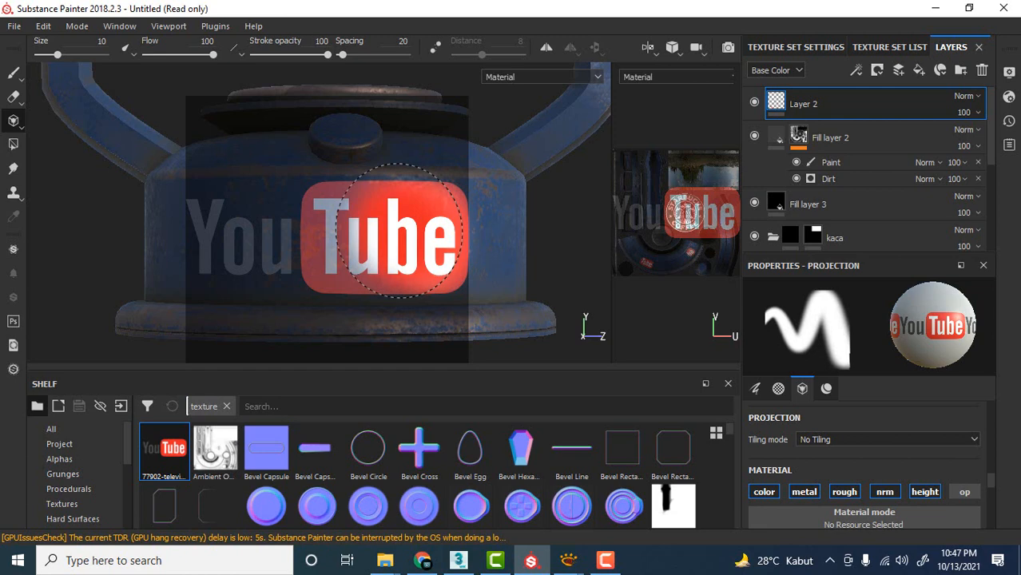
Reduce the projection brush size to 3.31 and paint in the rest of the YouTube logo below the round cap.
scroll(926, 431, "up", 10)
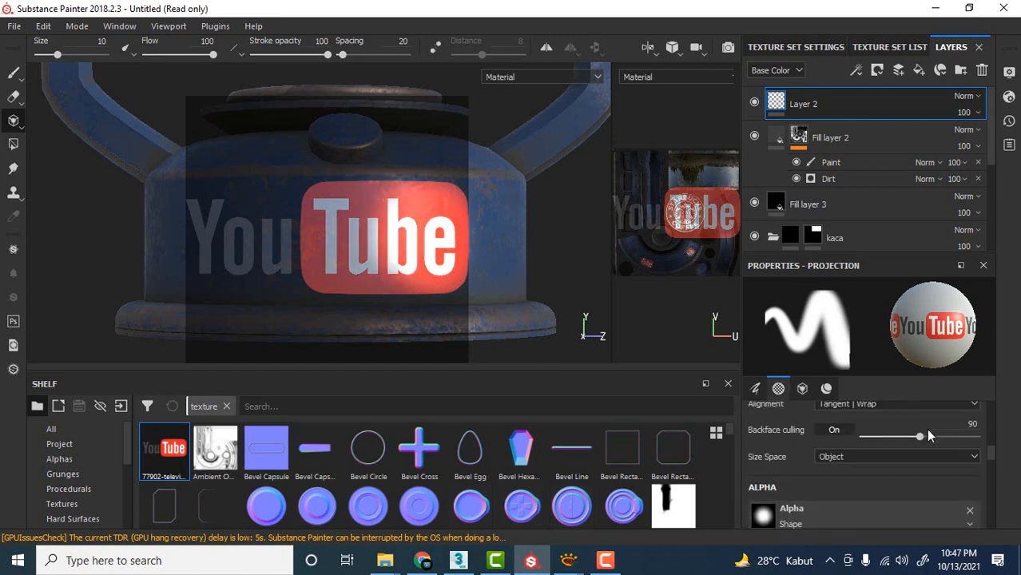
left_click_drag(810, 446, 781, 447)
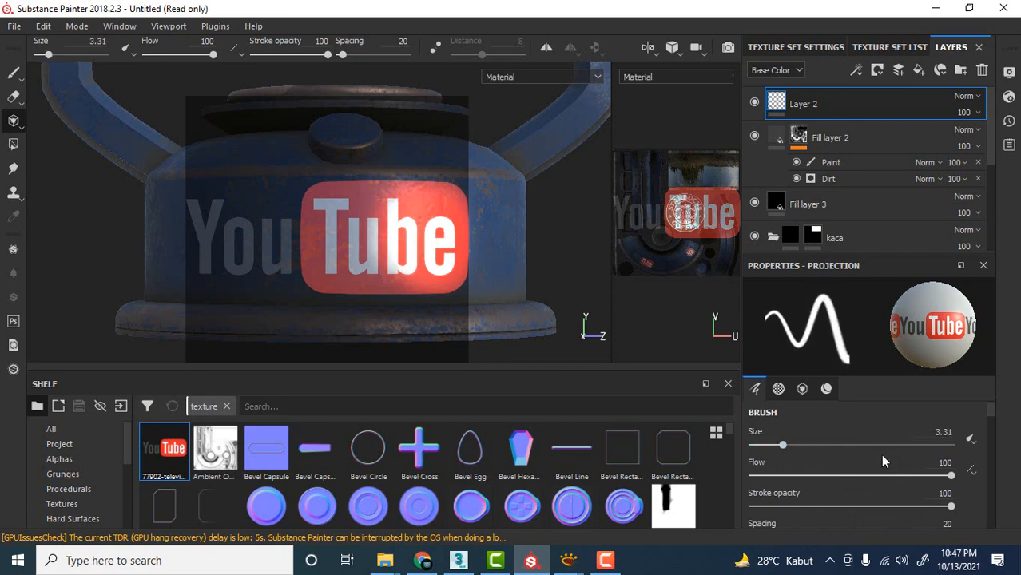
scroll(882, 455, "down", 5)
scroll(885, 459, "down", 3)
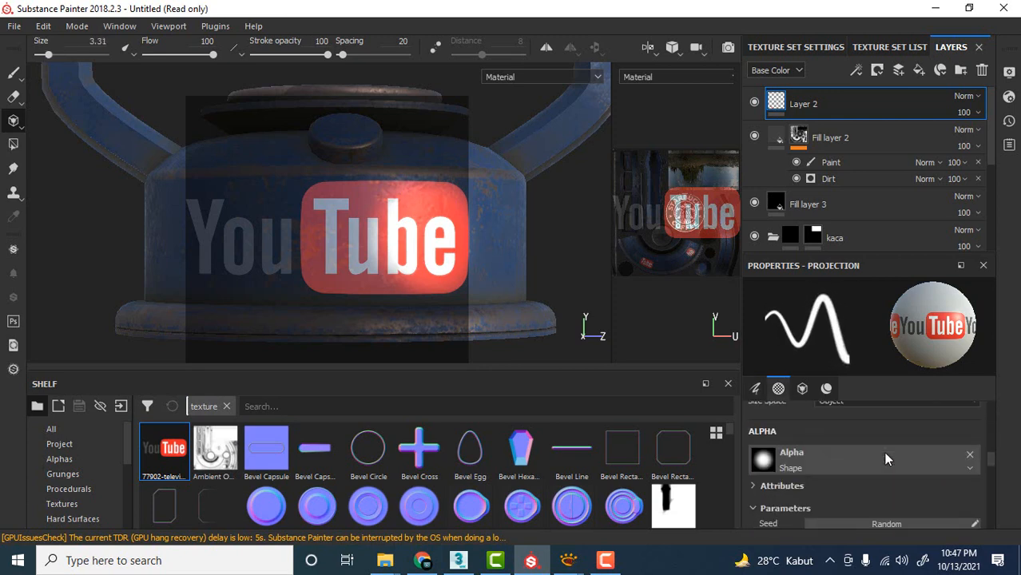
scroll(881, 453, "up", 2)
mouse_move(358, 219)
left_mouse_down()
mouse_move(375, 205)
mouse_move(358, 193)
mouse_move(439, 233)
mouse_move(320, 272)
mouse_move(437, 283)
left_mouse_up()
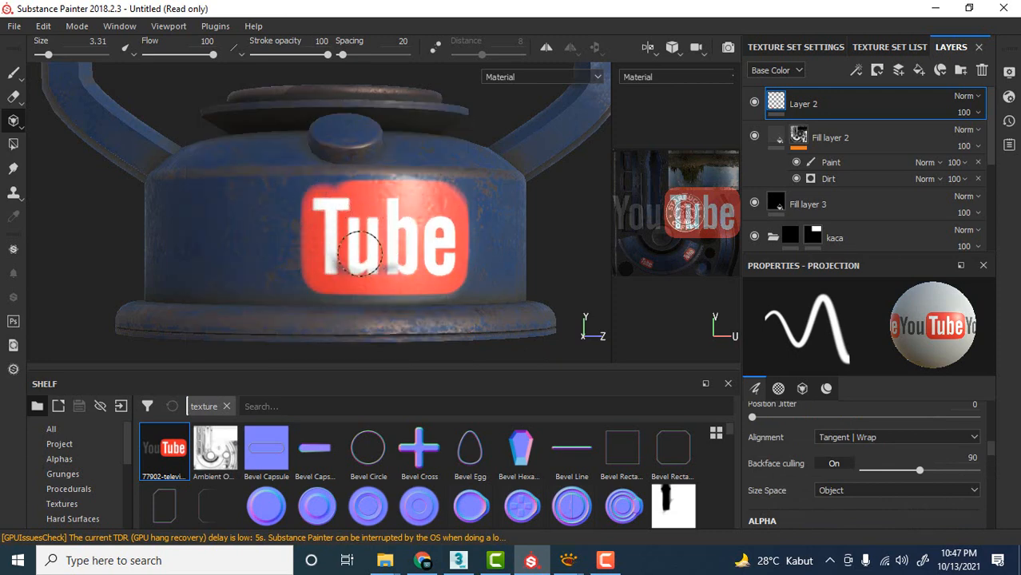
mouse_move(343, 278)
left_mouse_down()
mouse_move(264, 240)
mouse_move(230, 254)
left_mouse_up()
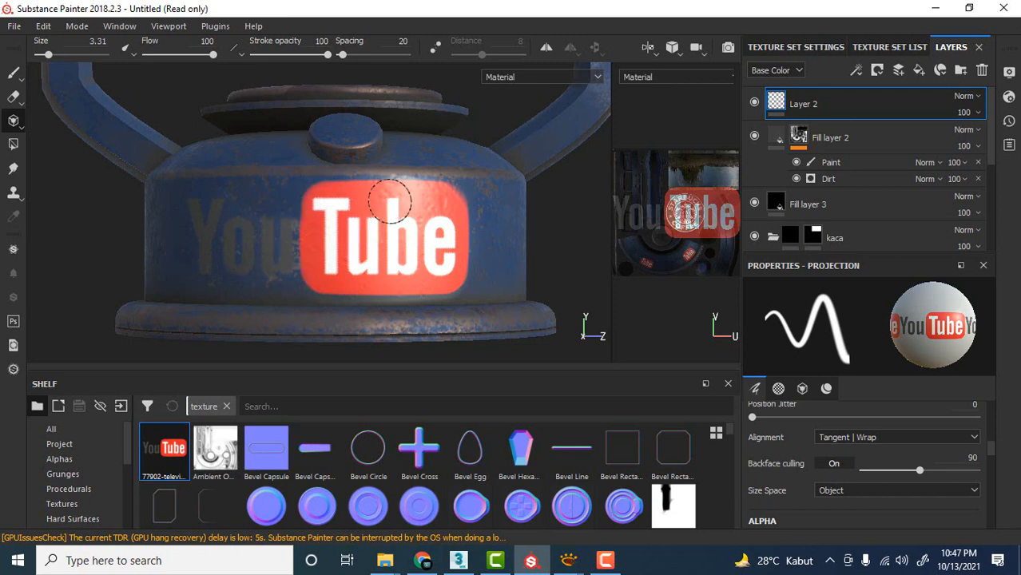
left_click_drag(390, 201, 407, 214)
Examine the painted logos across the whole lantern without the projection overlay.
scroll(457, 224, "down", 5)
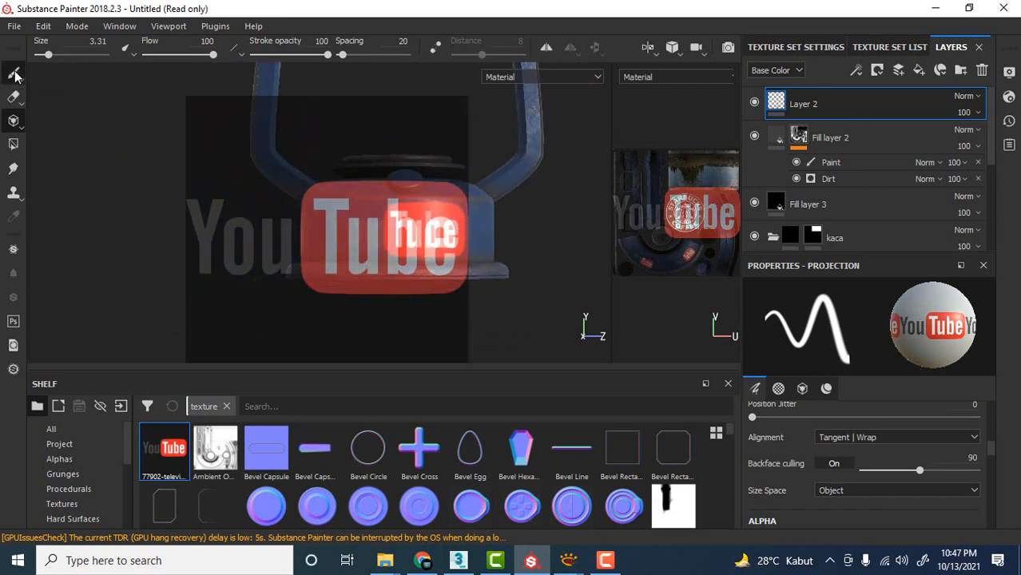
left_click(14, 73)
scroll(528, 219, "down", 3)
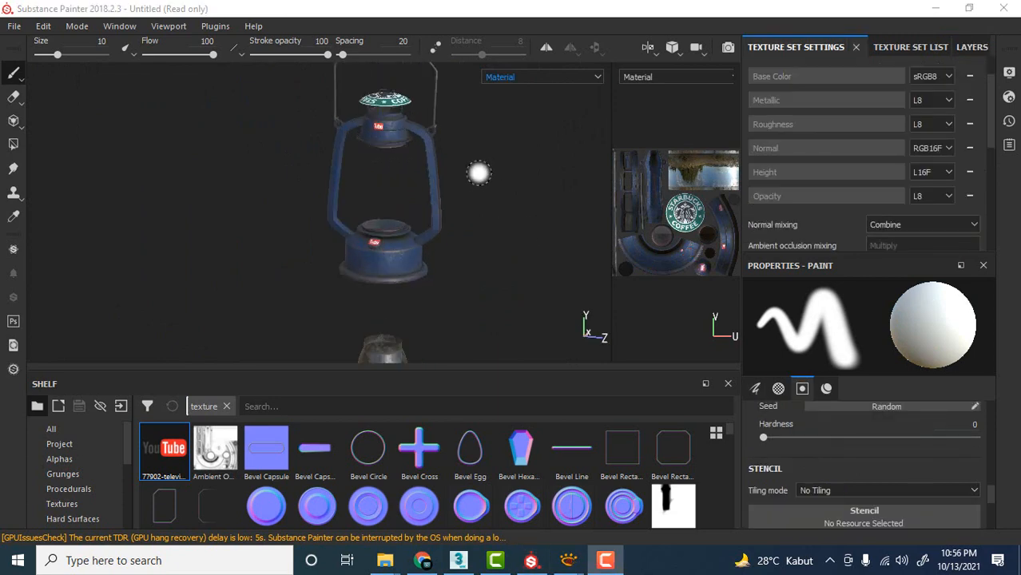
scroll(472, 184, "up", 3)
middle_click_drag(472, 176, 497, 209, "alt")
left_click_drag(497, 208, 515, 212, "alt")
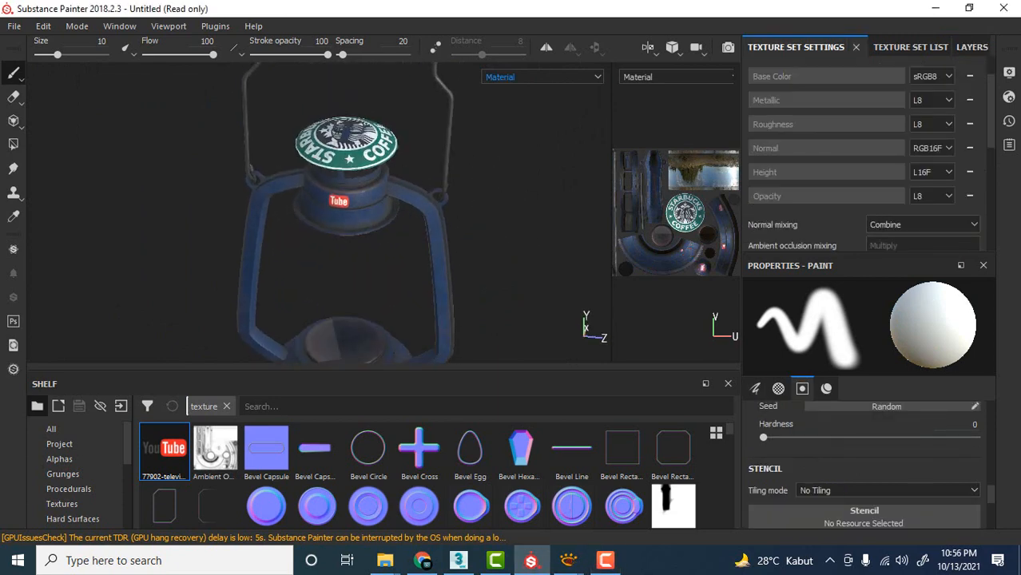
Export the DefaultMaterial textures as 8-bit PNG files at 1024x1024 to the lentera folder and open that folder.
left_click(14, 30)
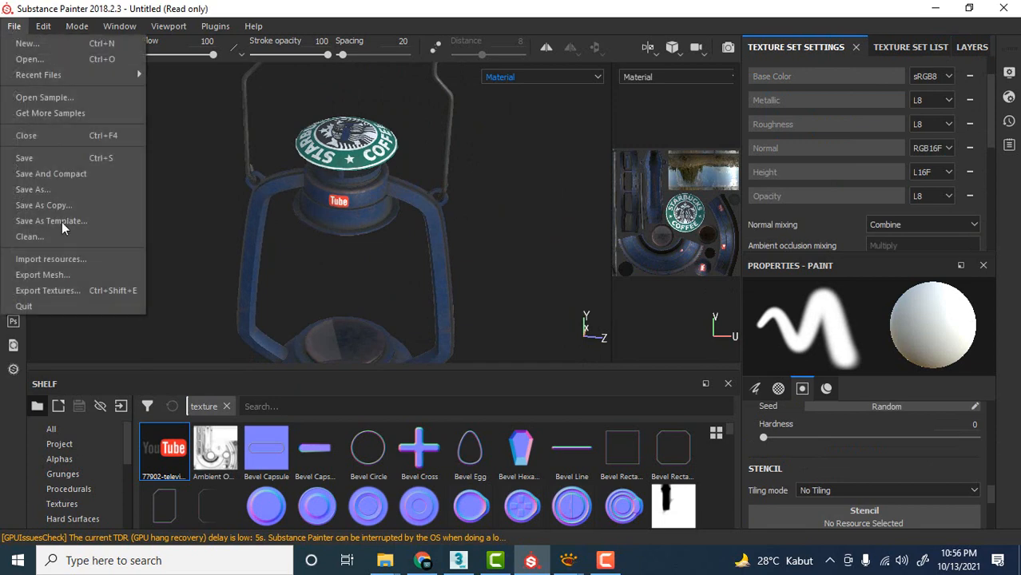
left_click(51, 291)
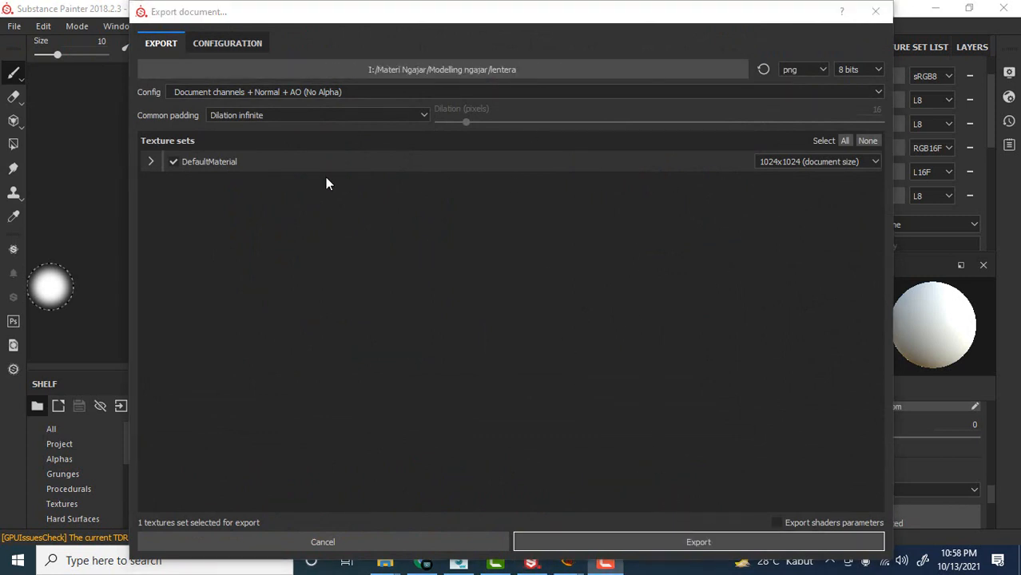
left_click(781, 161)
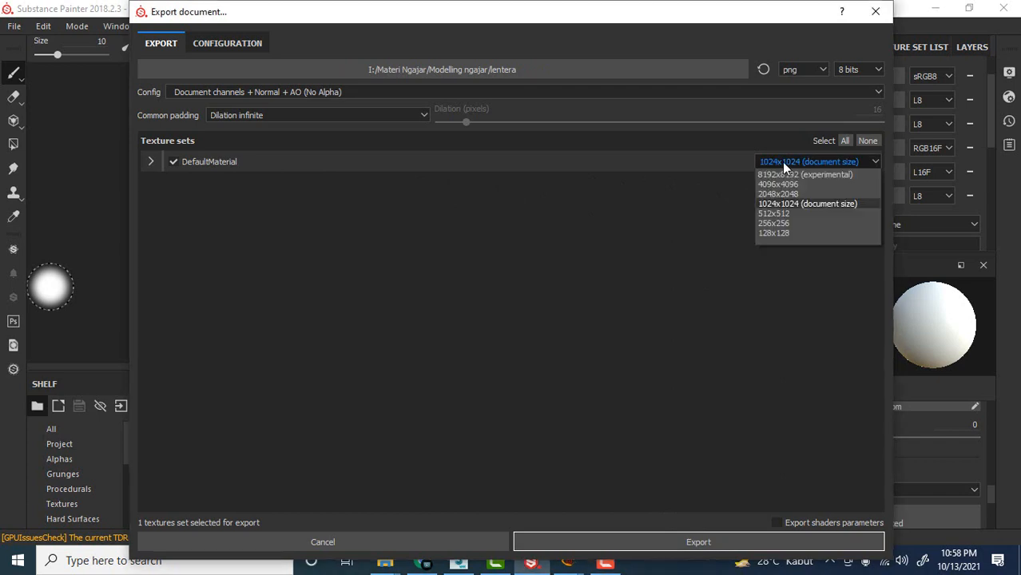
left_click(782, 161)
left_click(781, 161)
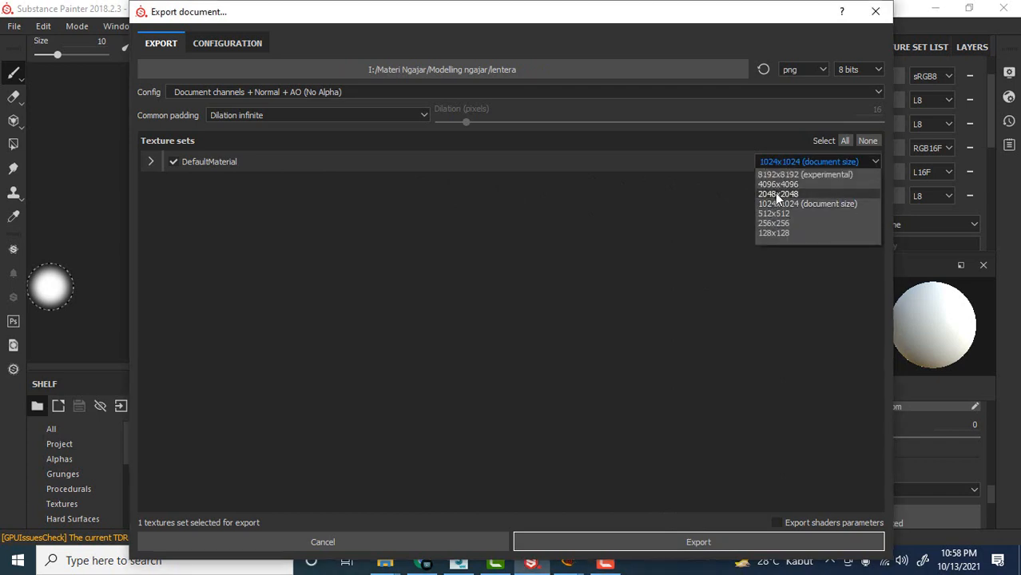
left_click(702, 449)
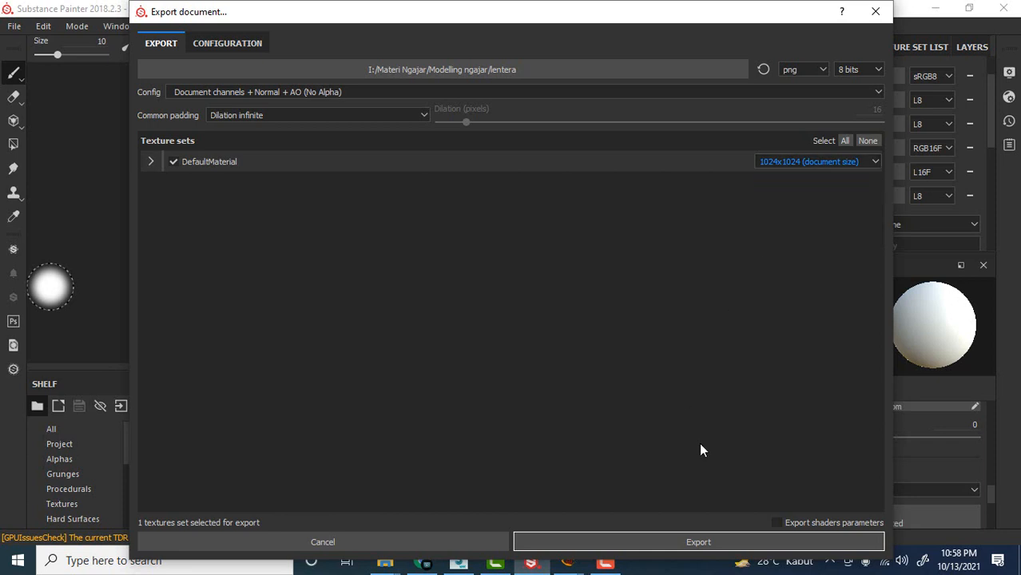
left_click(742, 531)
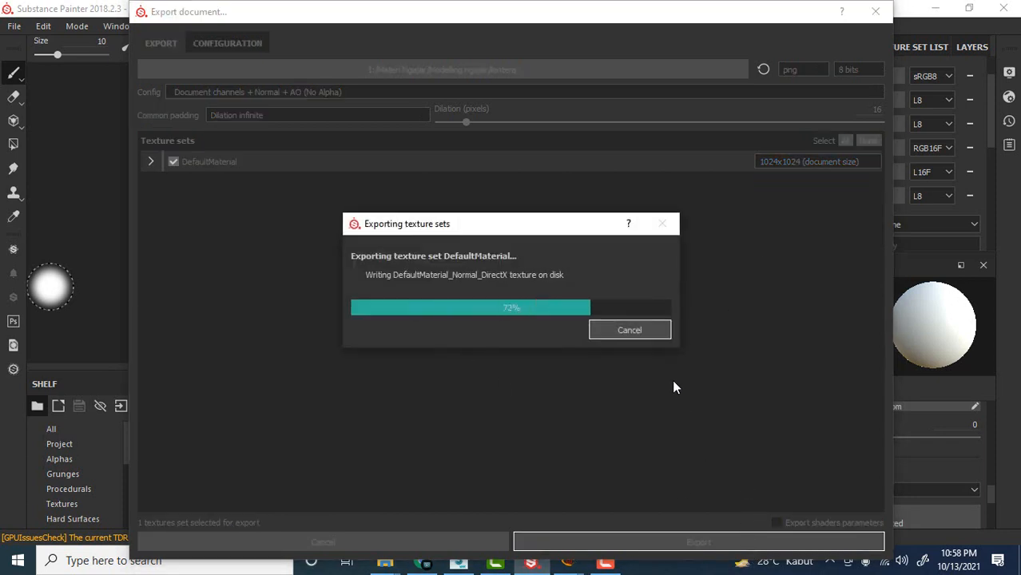
left_click(471, 302)
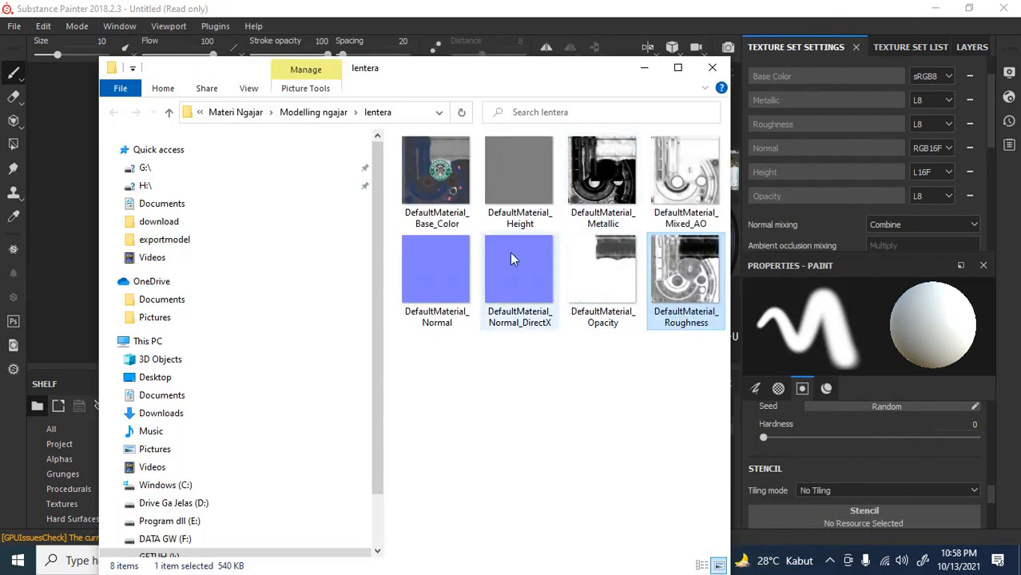
mouse_move(471, 69)
left_mouse_down()
mouse_move(473, 51)
mouse_move(473, 70)
left_mouse_up()
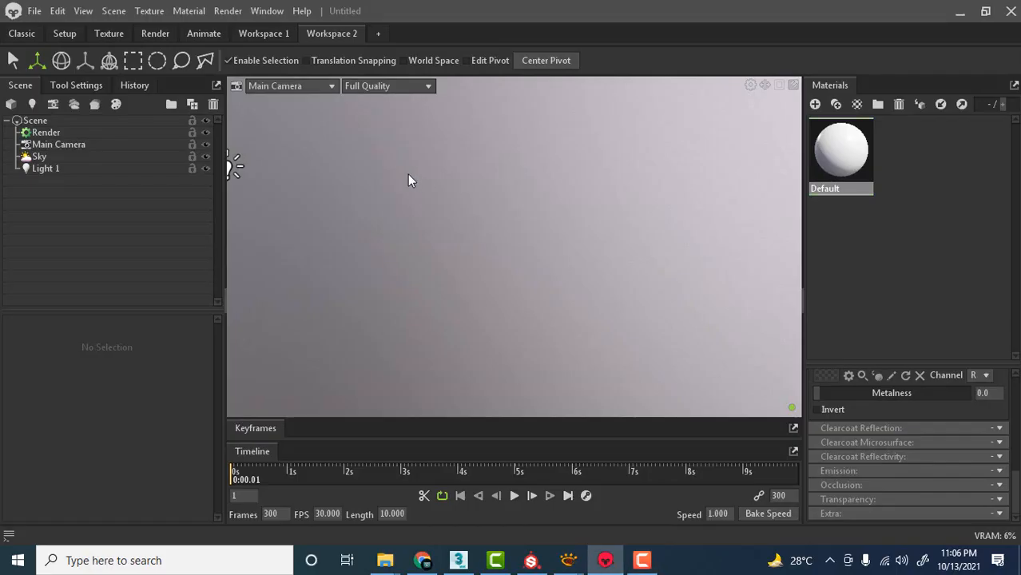
In Marmoset Toolbag, delete Light 1 and import lentera.fbx into the scene, framing the lantern closely.
left_click(262, 175)
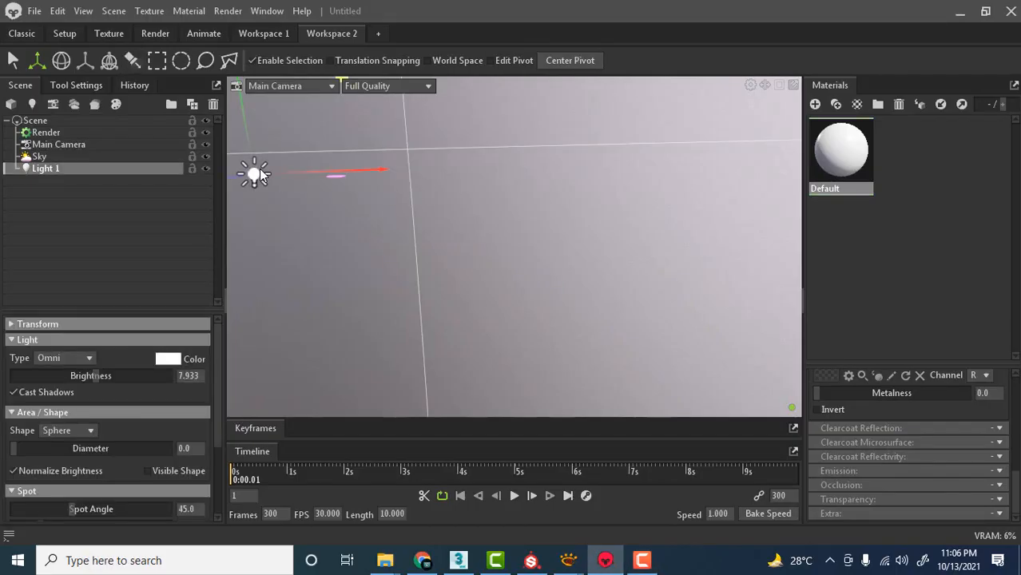
key("Delete")
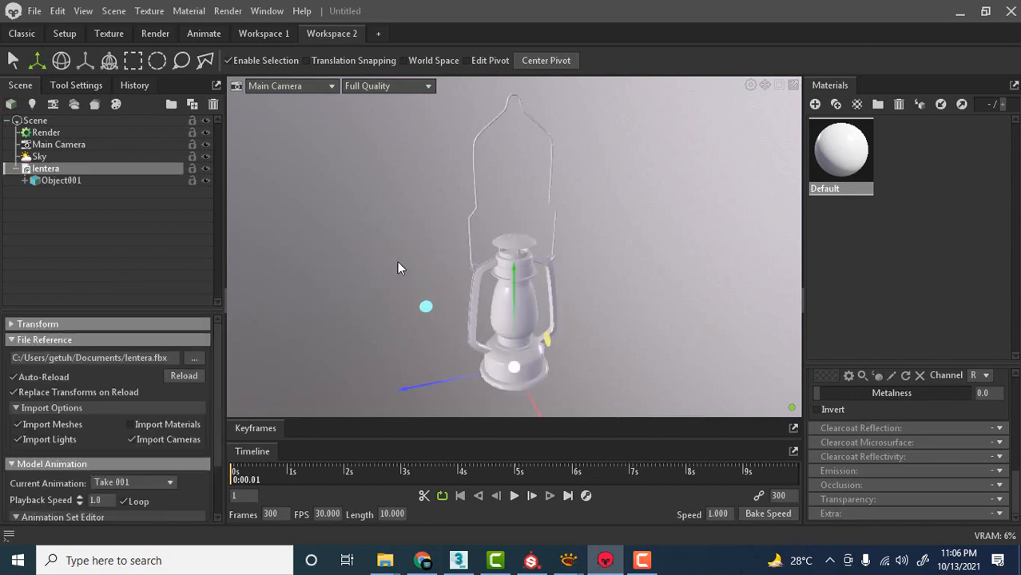
left_click_drag(469, 276, 474, 300)
middle_click_drag(509, 240, 506, 191)
scroll(523, 240, "down", 3)
scroll(535, 283, "up", 5)
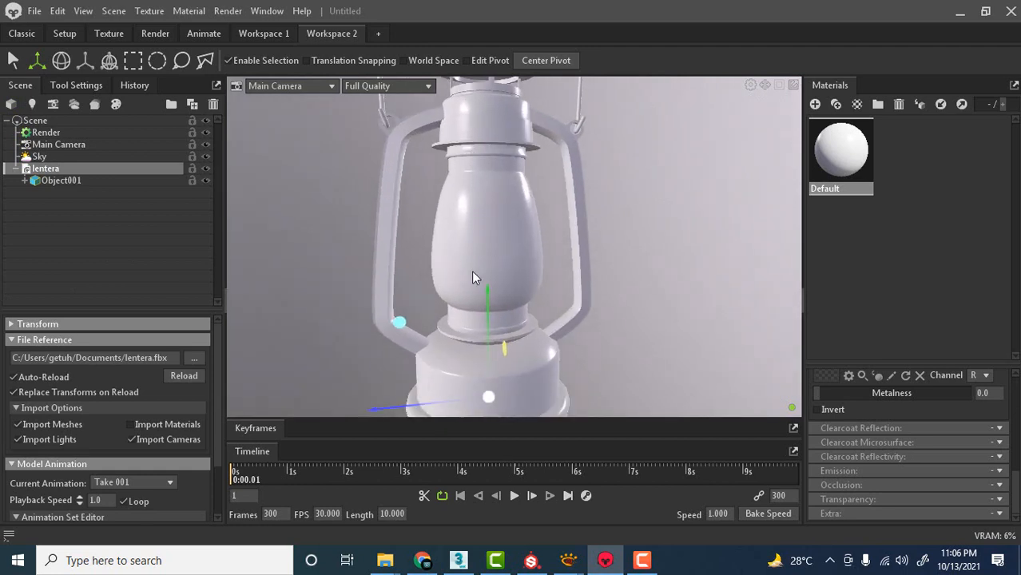
Create a new material and assign it to the lantern model.
left_click(74, 214)
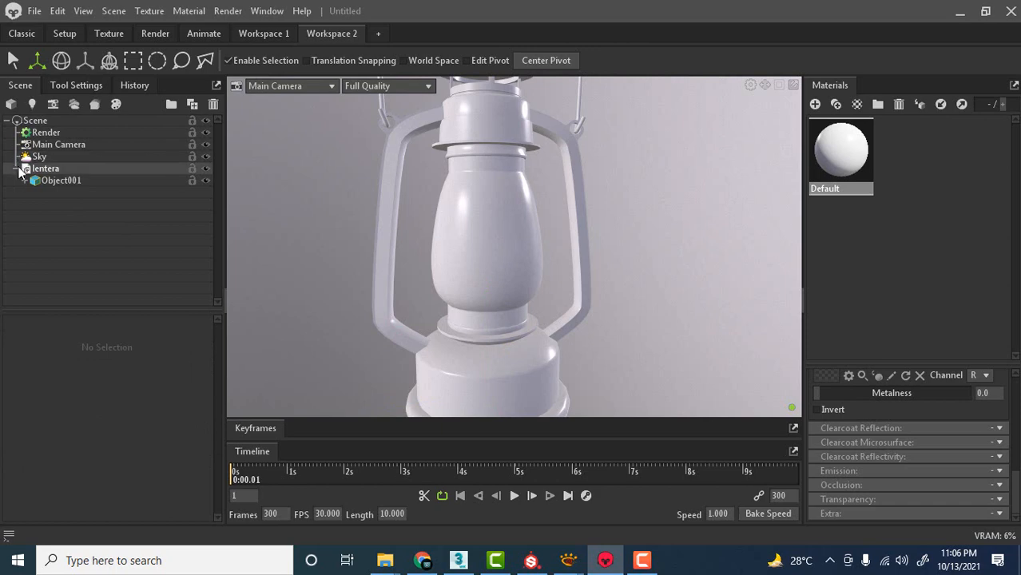
left_click(815, 104)
left_click_drag(879, 162, 578, 191)
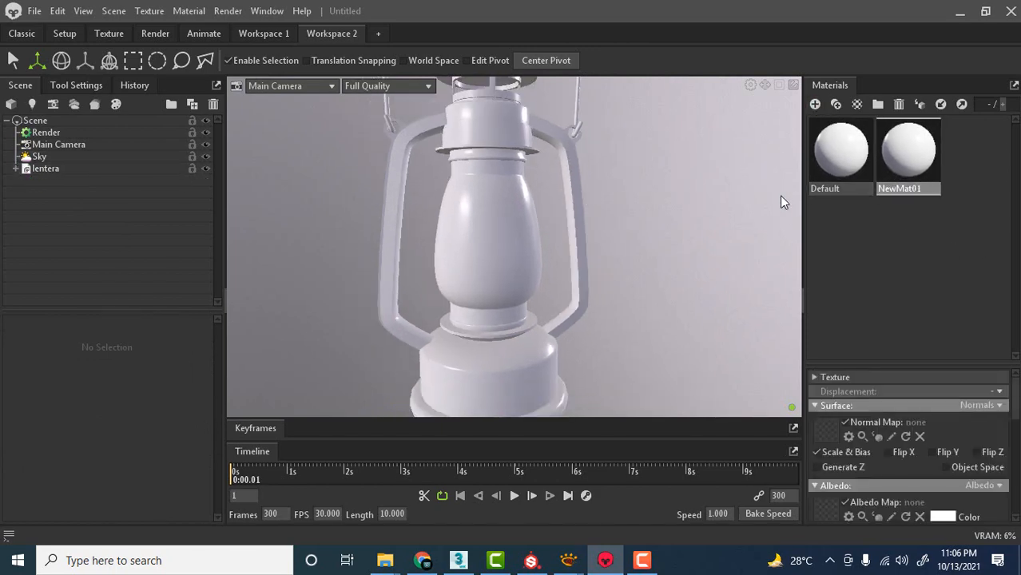
left_click_drag(913, 154, 484, 240)
left_click_drag(892, 153, 465, 215)
scroll(629, 179, "down", 2)
left_click_drag(629, 179, 544, 134)
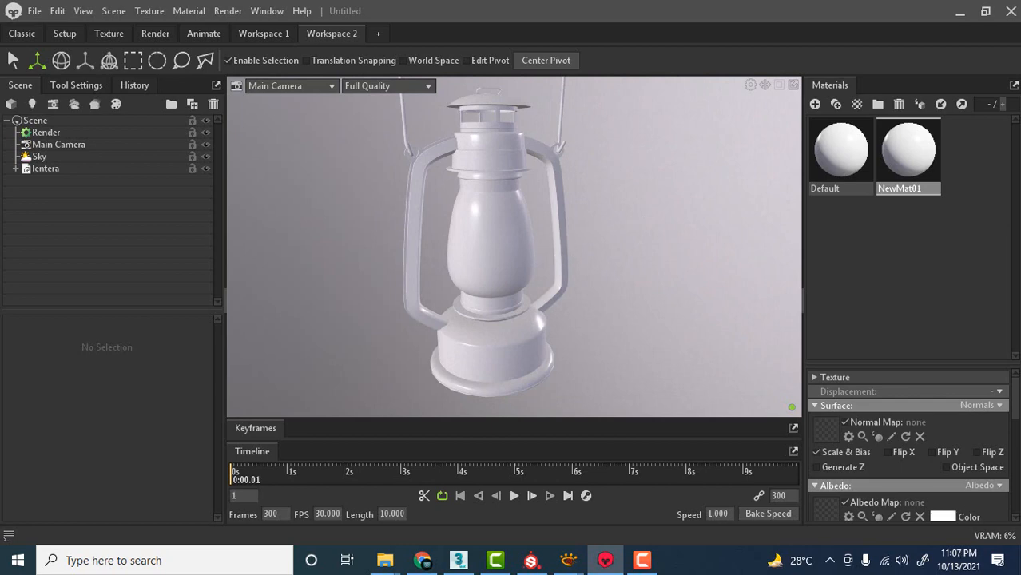
Bring up the lentera texture folder beside the viewport and reframe the lantern so both stay visible.
left_click(384, 560)
left_click_drag(25, 115, 255, 83)
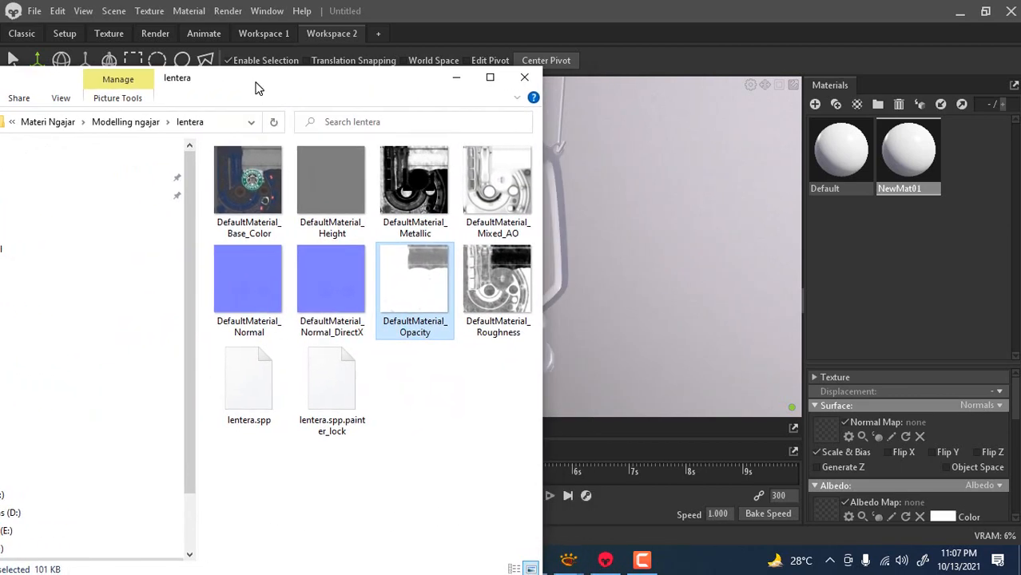
left_click(731, 200)
left_click_drag(732, 200, 639, 228)
key("alt+Tab")
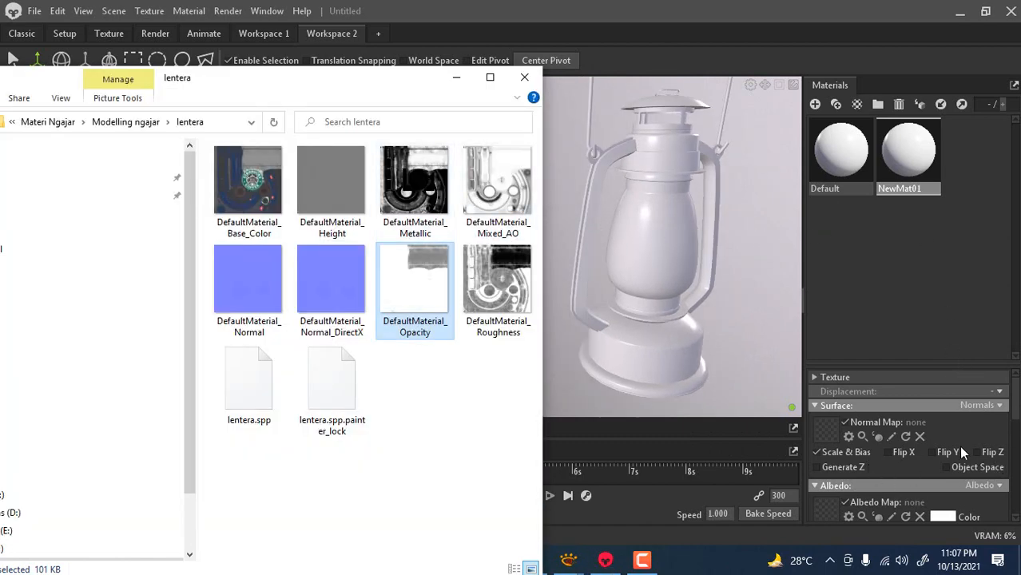
Assign DefaultMaterial_Base_Color from the texture folder as the new material's albedo map.
mouse_move(1016, 410)
left_mouse_down()
mouse_move(1017, 481)
mouse_move(1019, 404)
left_mouse_up()
scroll(832, 375, "down", 2)
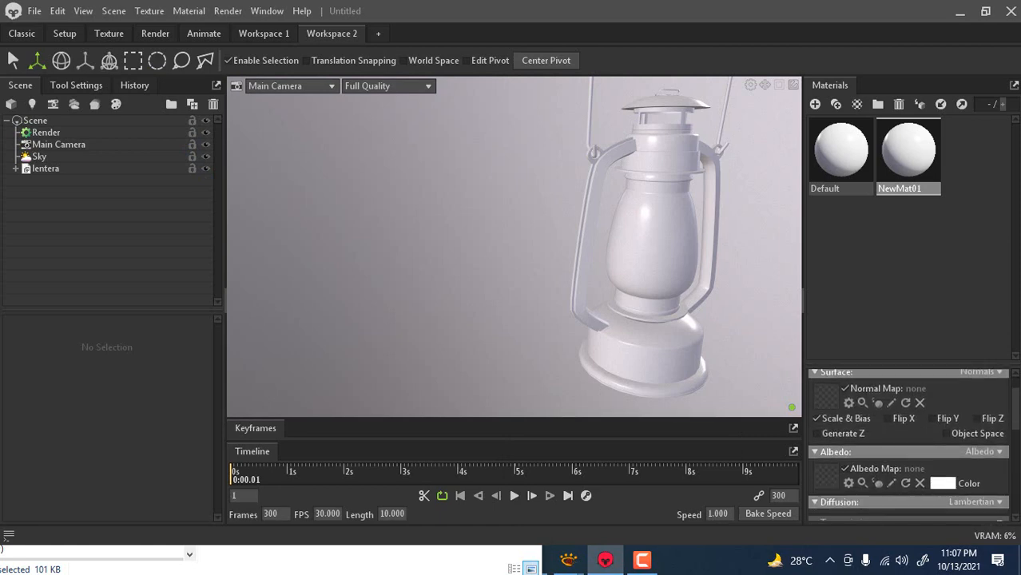
key("alt+Tab")
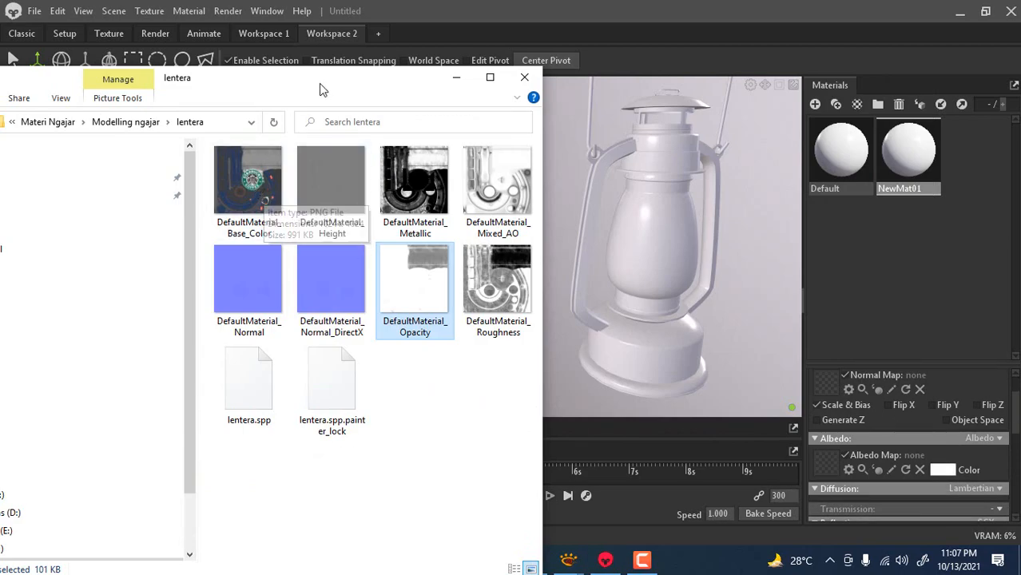
left_click_drag(319, 82, 192, 96)
left_click_drag(146, 194, 828, 463)
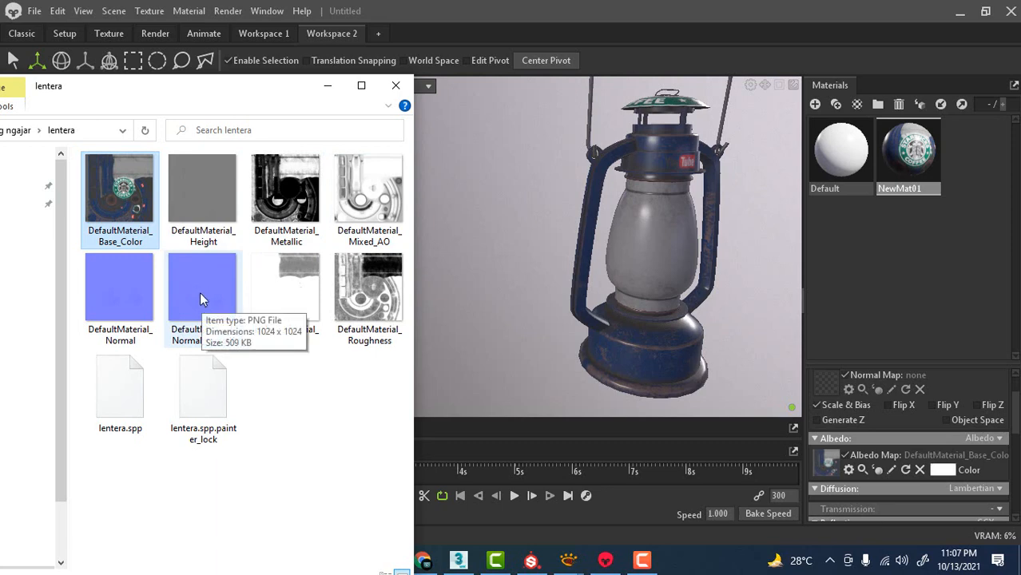
Assign DefaultMaterial_Normal_DirectX as the material's normal map and enable Flip Y for it.
left_click_drag(200, 291, 739, 413)
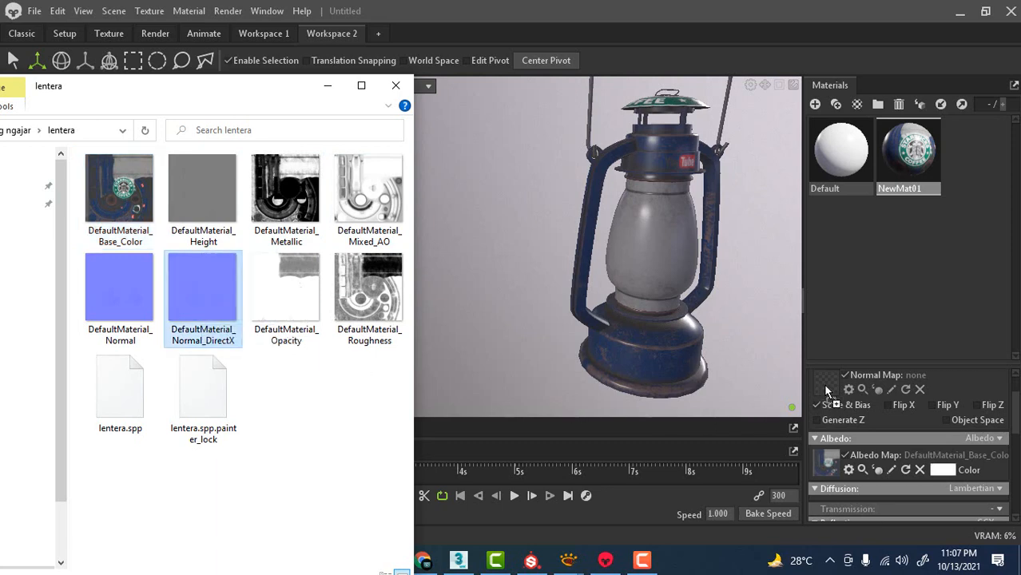
left_click_drag(826, 391, 827, 392)
left_click(932, 405)
Assign DefaultMaterial_Roughness from the texture folder as the material's roughness map.
scroll(1017, 427, "down", 2)
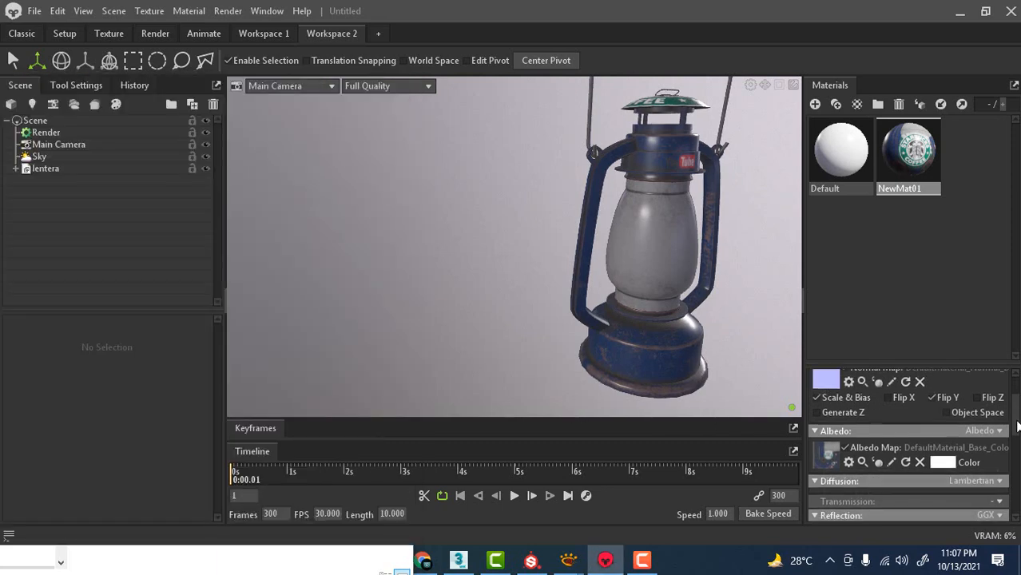
scroll(1016, 428, "down", 3)
key("alt+Tab")
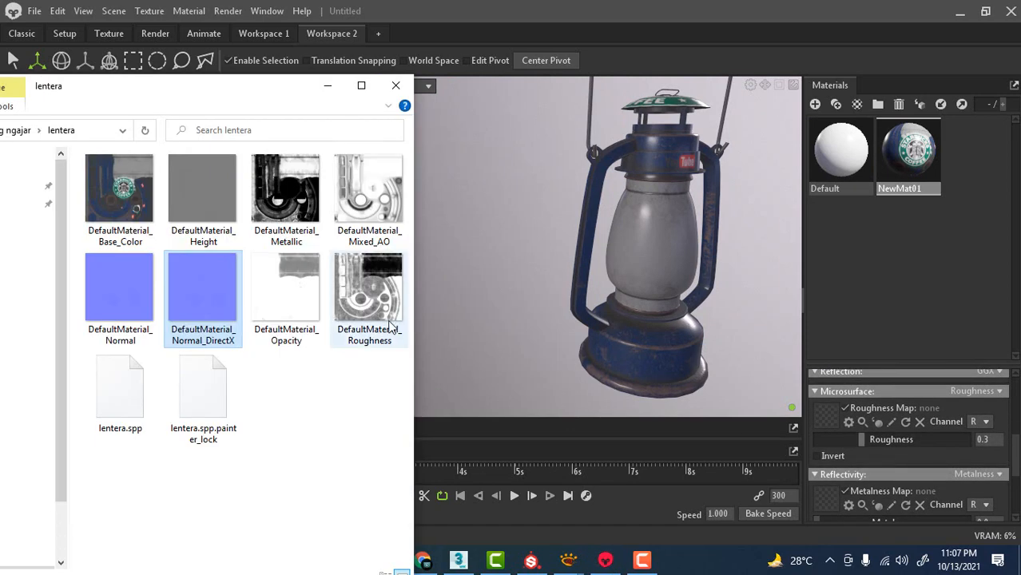
mouse_move(363, 298)
left_mouse_down()
mouse_move(765, 438)
mouse_move(823, 415)
left_mouse_up()
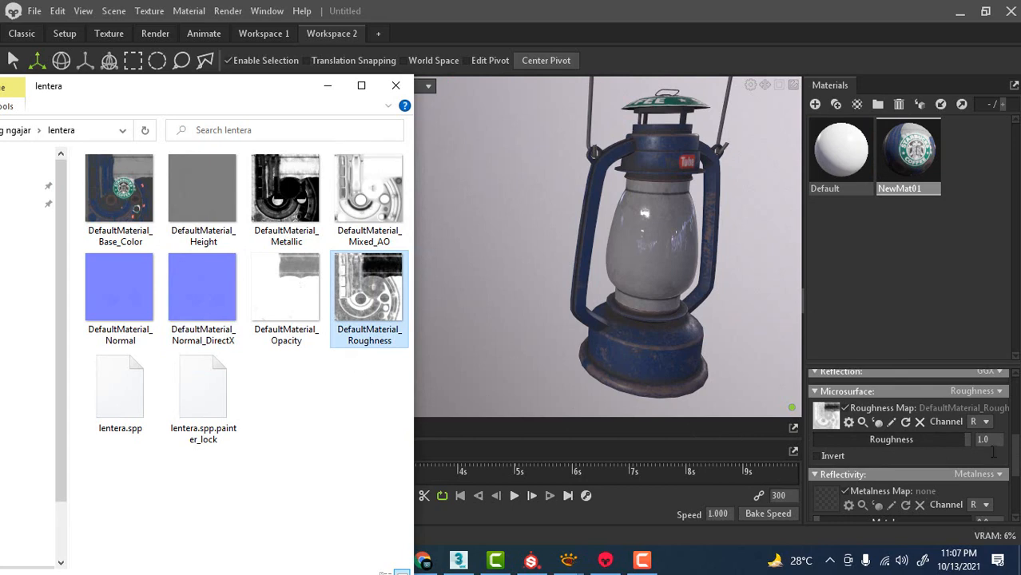
Assign DefaultMaterial_Metallic from the texture folder as the material's metalness map.
left_click_drag(1015, 460, 1016, 475)
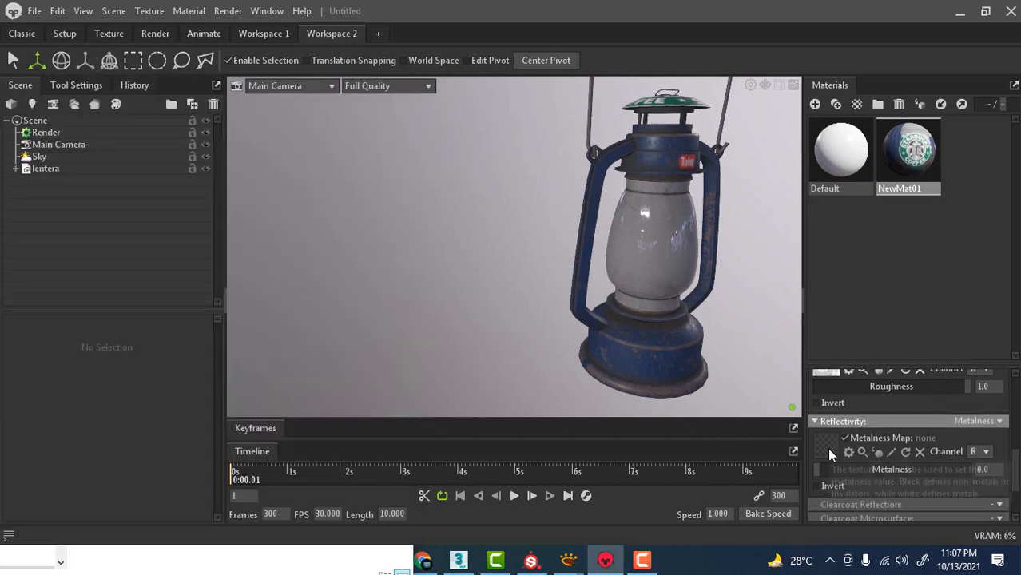
key("alt+Tab")
left_click_drag(294, 199, 670, 376)
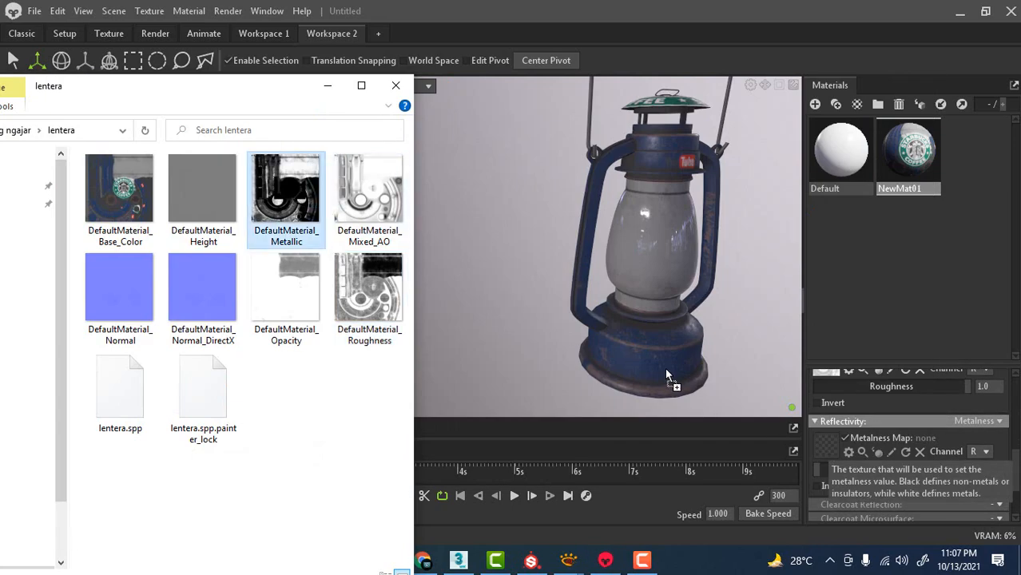
left_click_drag(820, 442, 823, 445)
key("alt+Tab")
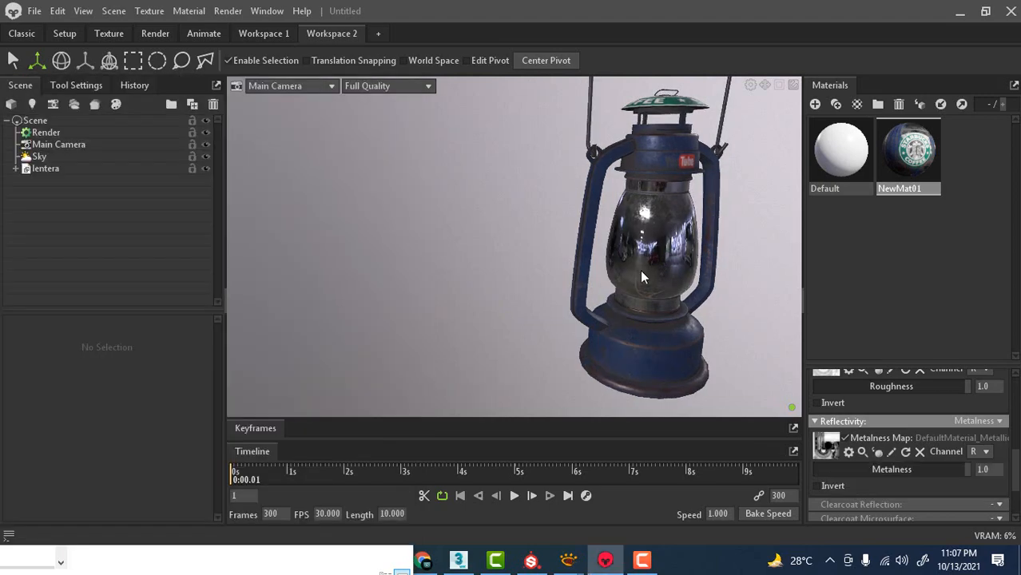
Examine the reflections on the lantern's glass chimney up close from several angles.
scroll(641, 271, "up", 2)
left_click_drag(642, 272, 640, 249, "alt")
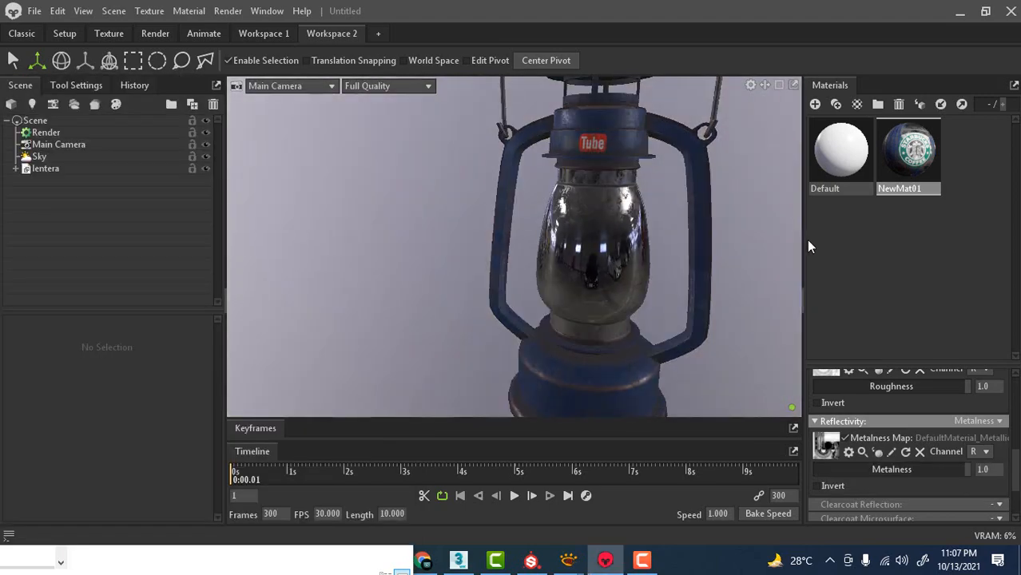
scroll(640, 249, "up", 4)
scroll(643, 246, "down", 6)
left_click_drag(643, 246, 609, 224)
scroll(631, 224, "up", 5)
scroll(628, 252, "down", 4)
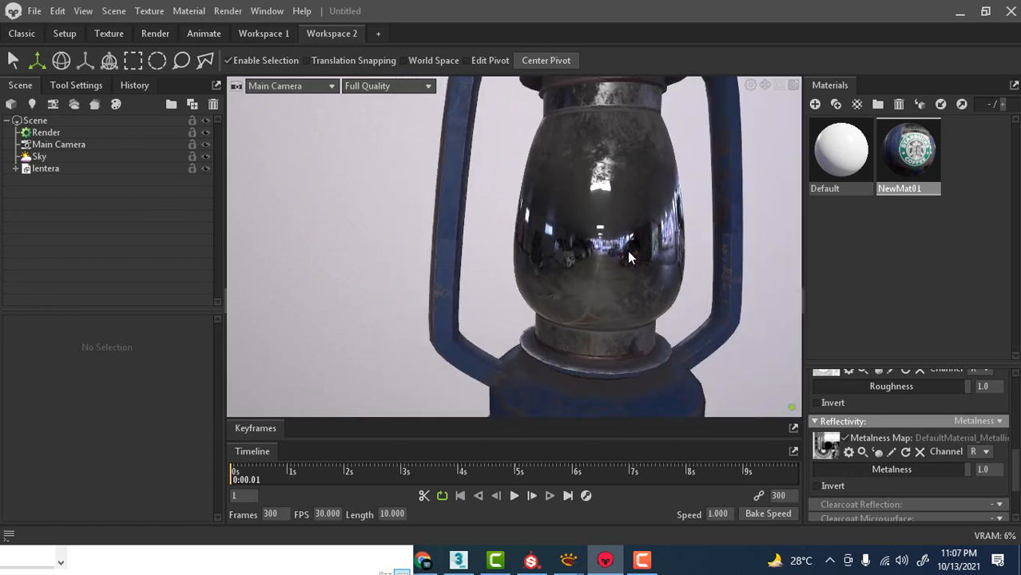
left_click_drag(654, 211, 598, 213)
scroll(599, 217, "up", 5)
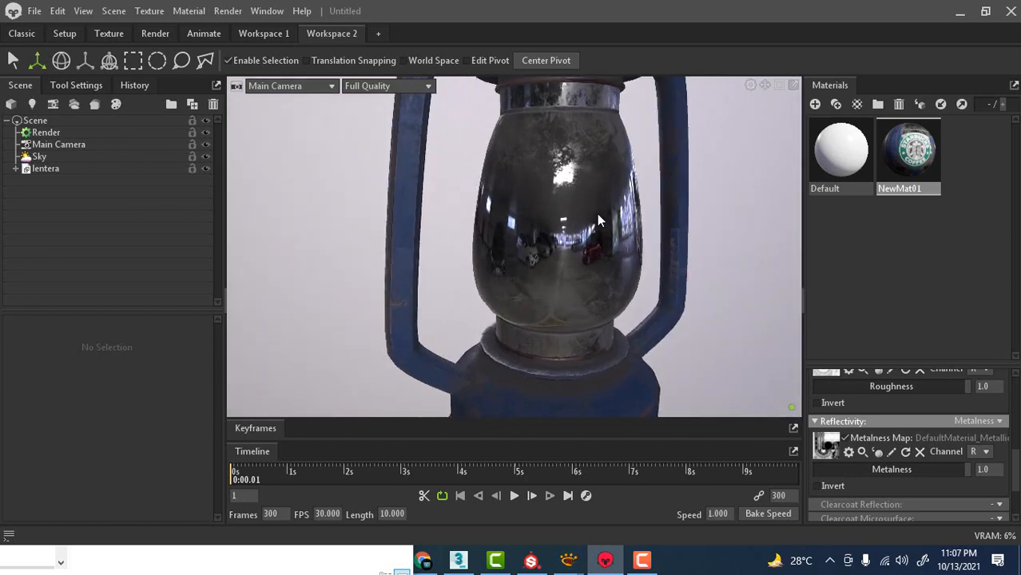
scroll(597, 213, "down", 5)
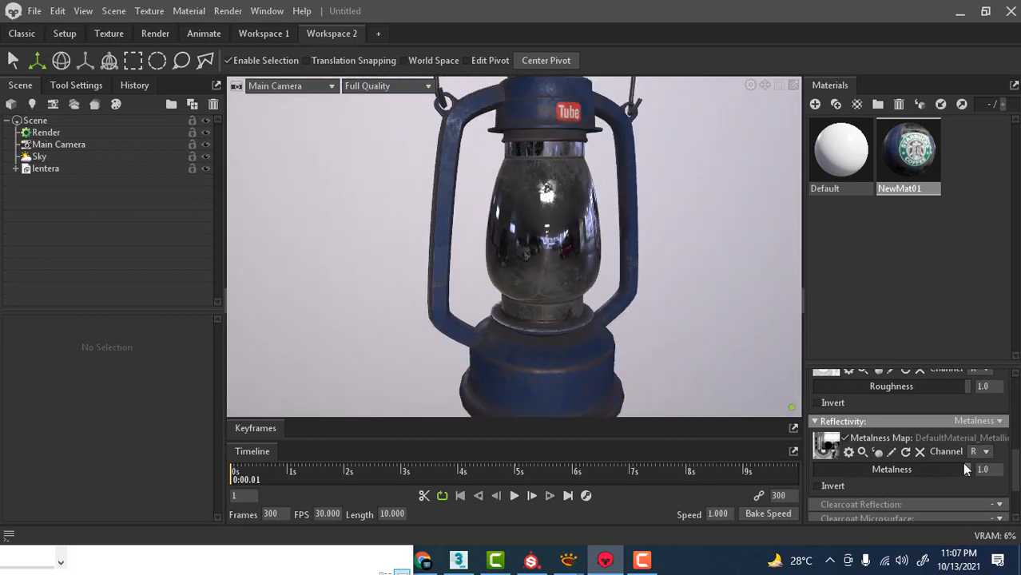
Set the material's transparency to Dither and assign DefaultMaterial_Opacity as its alpha map.
scroll(964, 469, "down", 3)
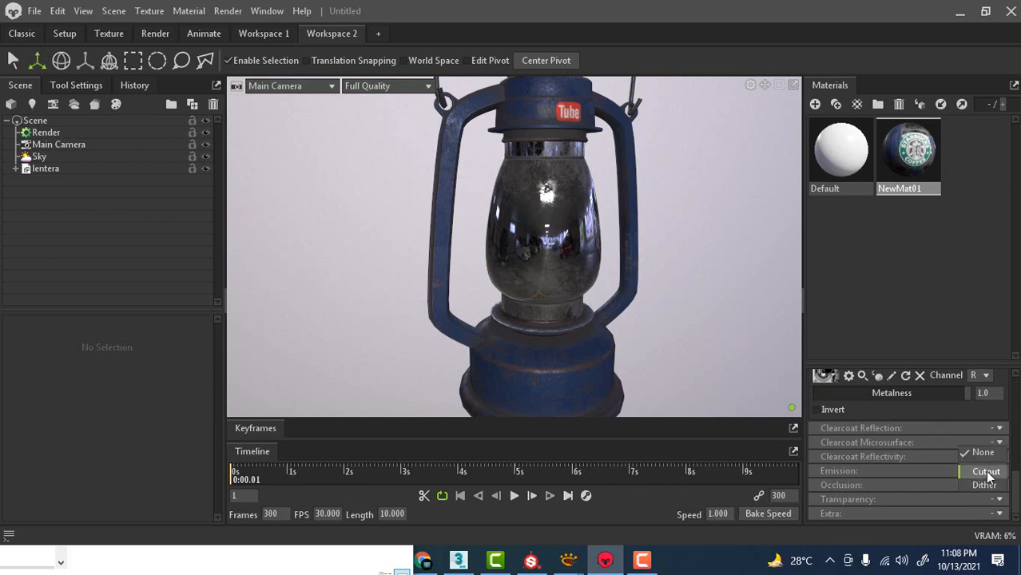
left_click(985, 486)
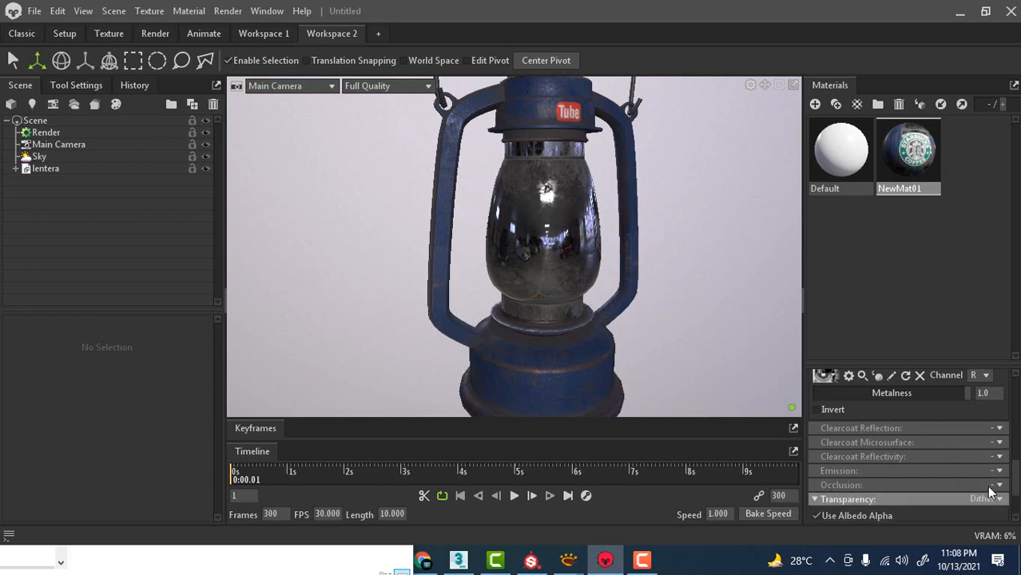
scroll(969, 484, "down", 3)
key("alt+Tab")
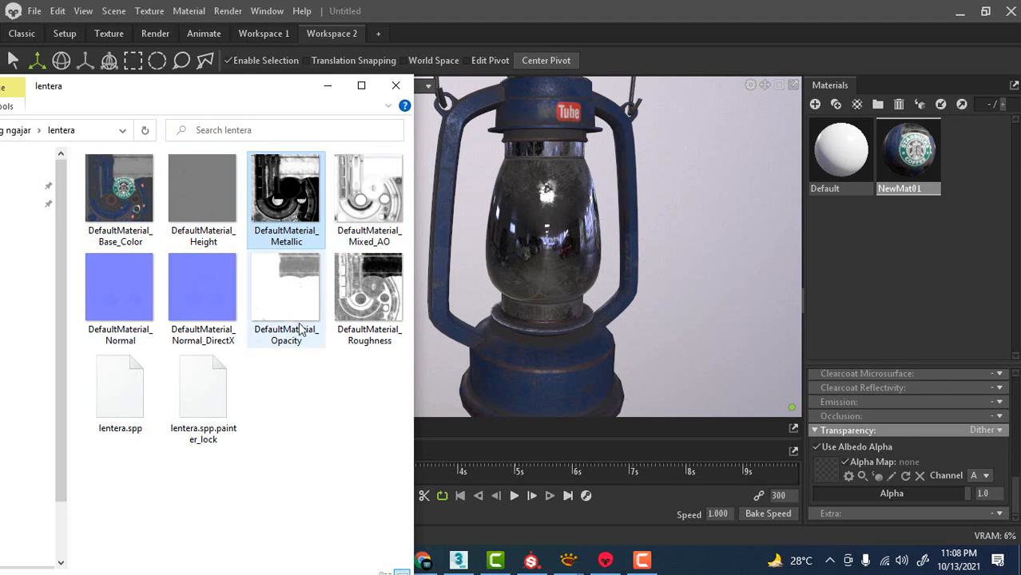
left_click_drag(279, 307, 724, 451)
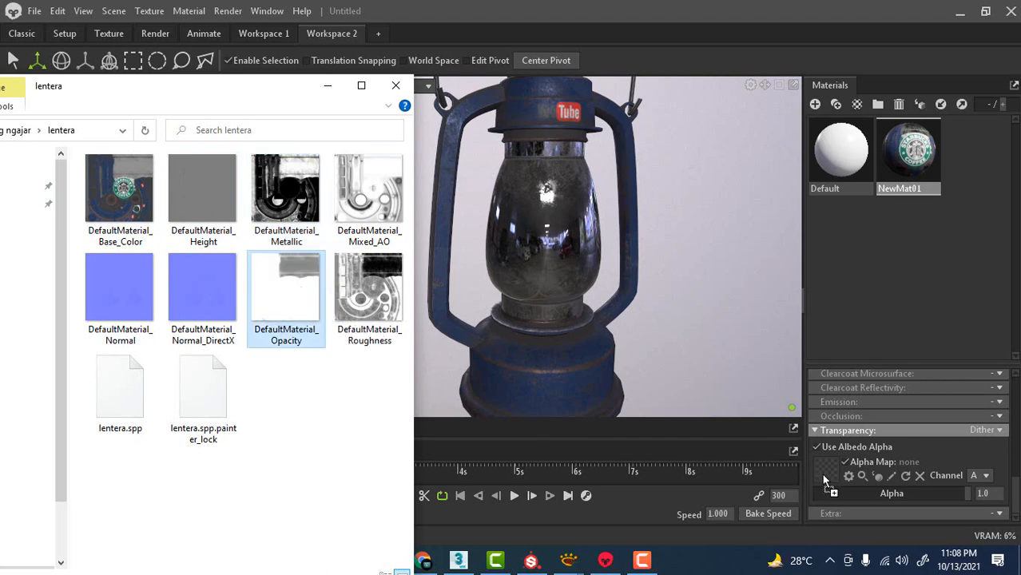
left_click_drag(824, 478, 824, 478)
Set the alpha map's channel to R.
left_click(706, 254)
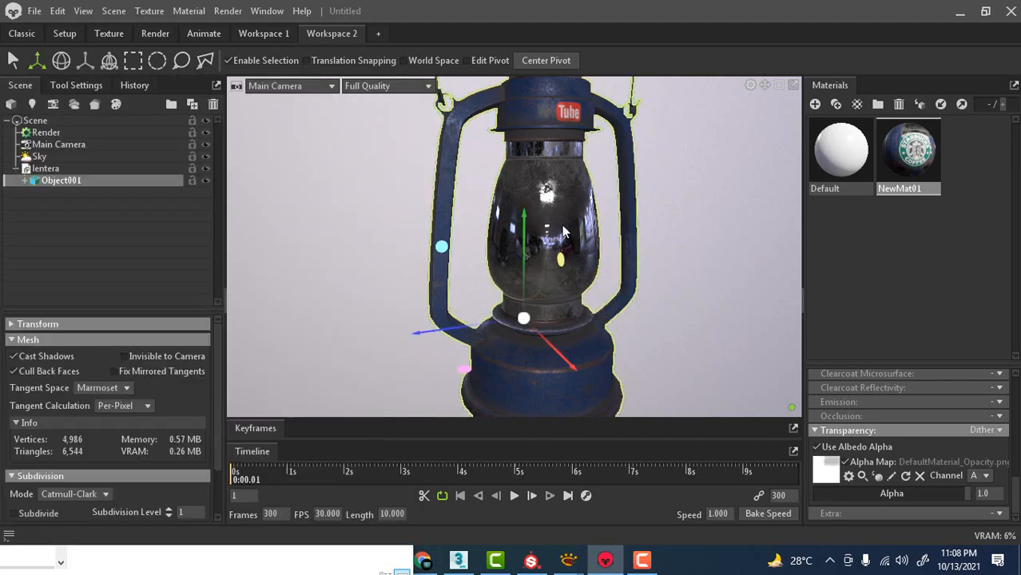
left_click(986, 476)
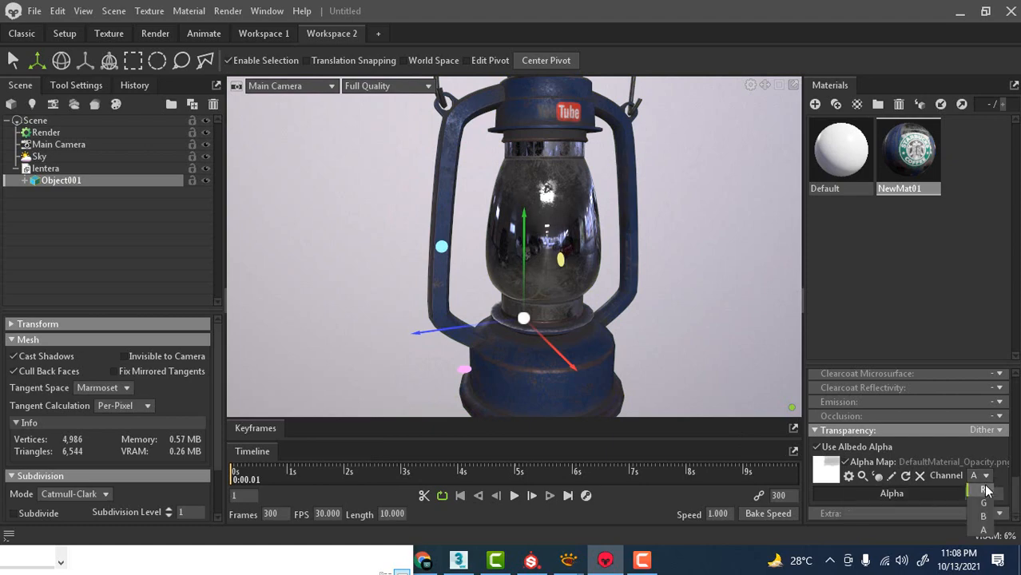
left_click(984, 490)
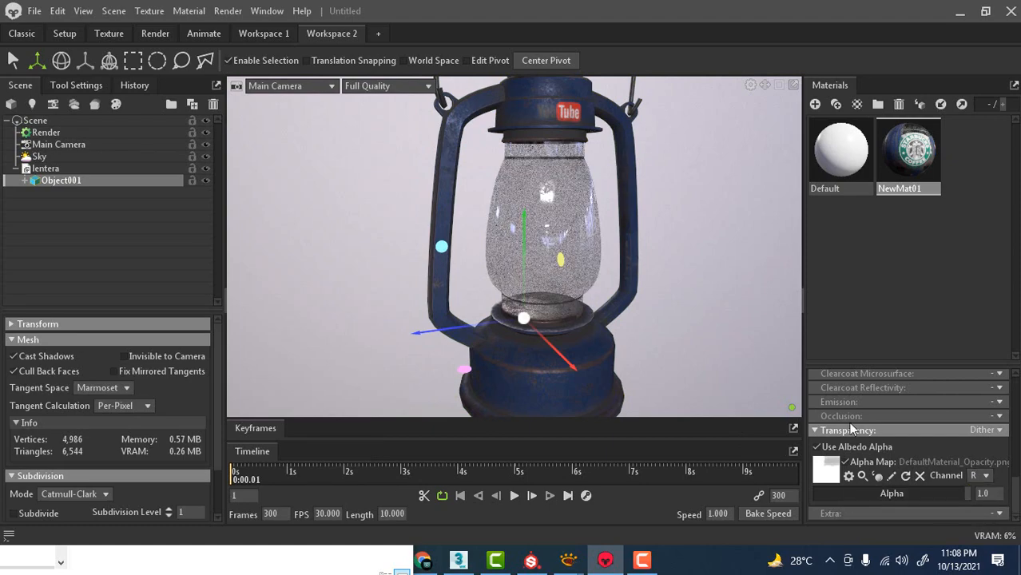
Inspect the glass transparency up close and on the whole lantern.
scroll(575, 241, "up", 2)
scroll(576, 236, "down", 4)
left_click_drag(705, 236, 483, 319)
scroll(483, 320, "up", 10)
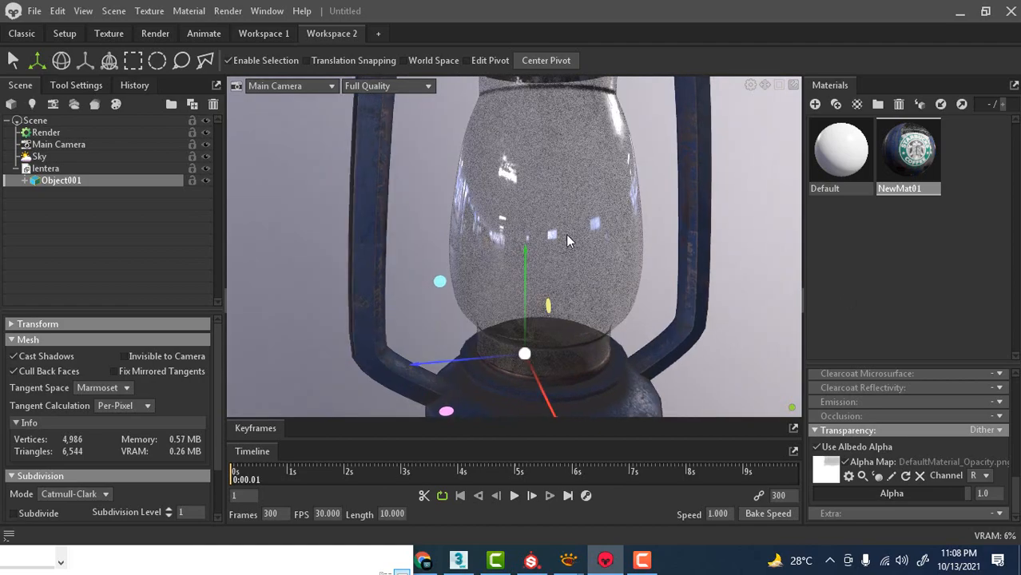
scroll(565, 230, "down", 10)
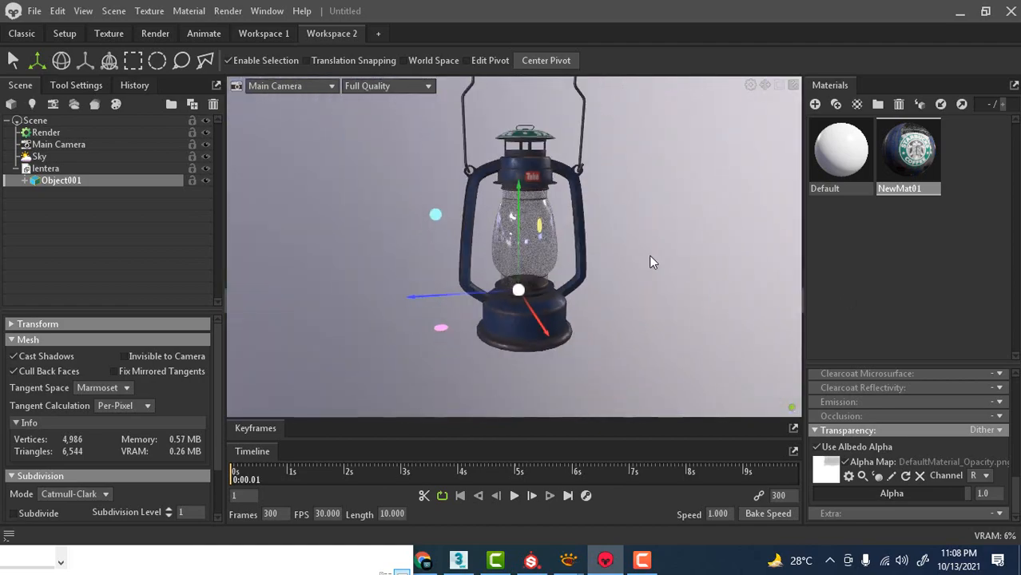
mouse_move(652, 246)
left_mouse_down()
mouse_move(638, 238)
mouse_move(646, 254)
left_mouse_up()
middle_click_drag(647, 254, 650, 270)
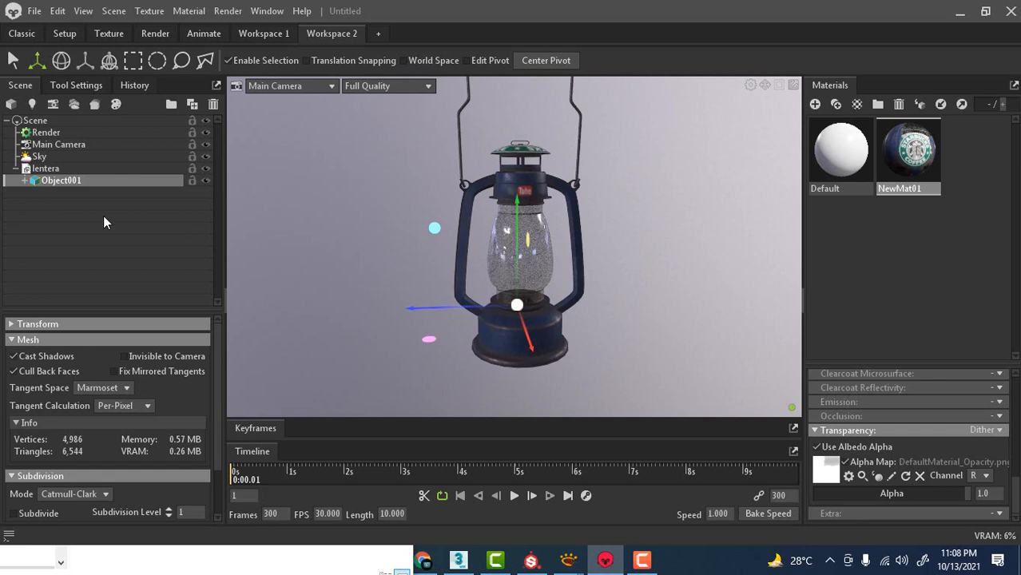
Add a new light to the scene and change its type to Omni.
left_click(33, 105)
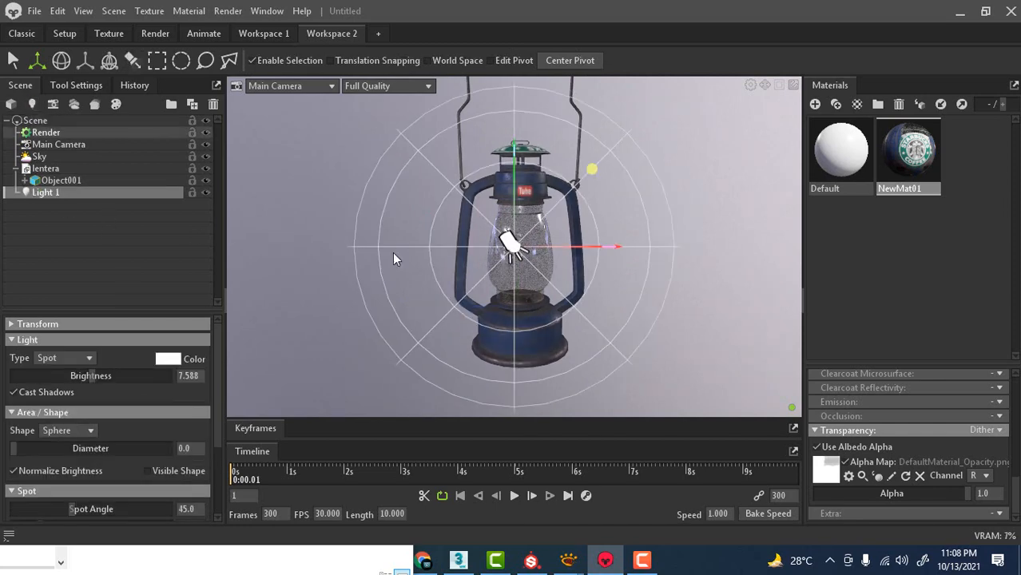
mouse_move(734, 211)
left_mouse_down()
mouse_move(706, 221)
mouse_move(716, 221)
left_mouse_up()
scroll(717, 221, "down", 5)
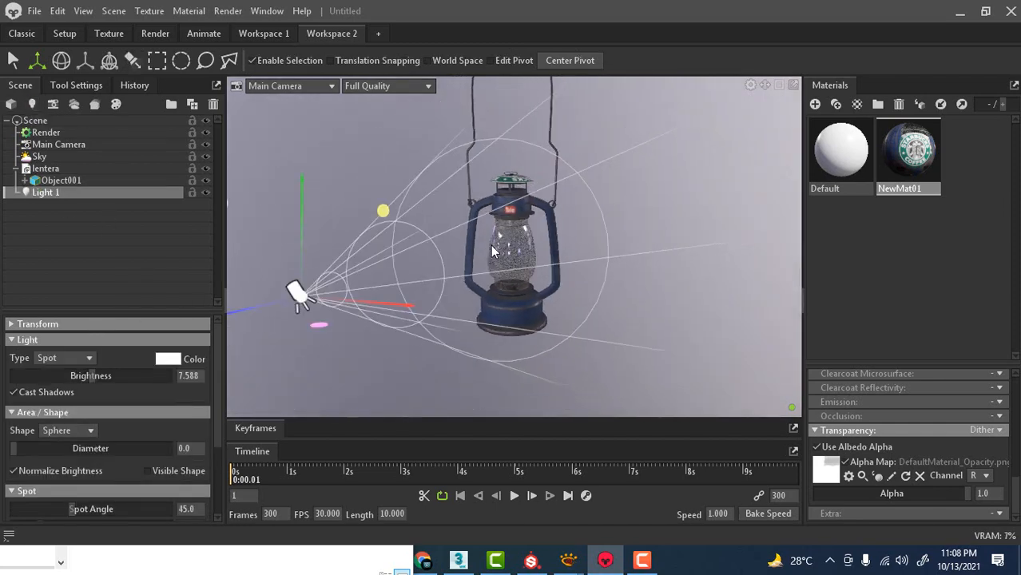
left_click(61, 355)
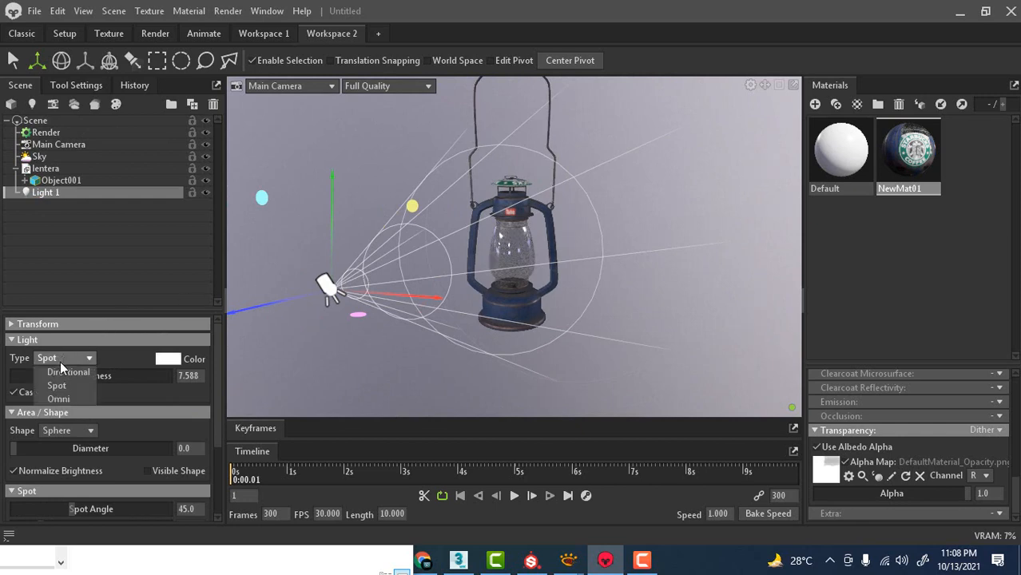
left_click(47, 396)
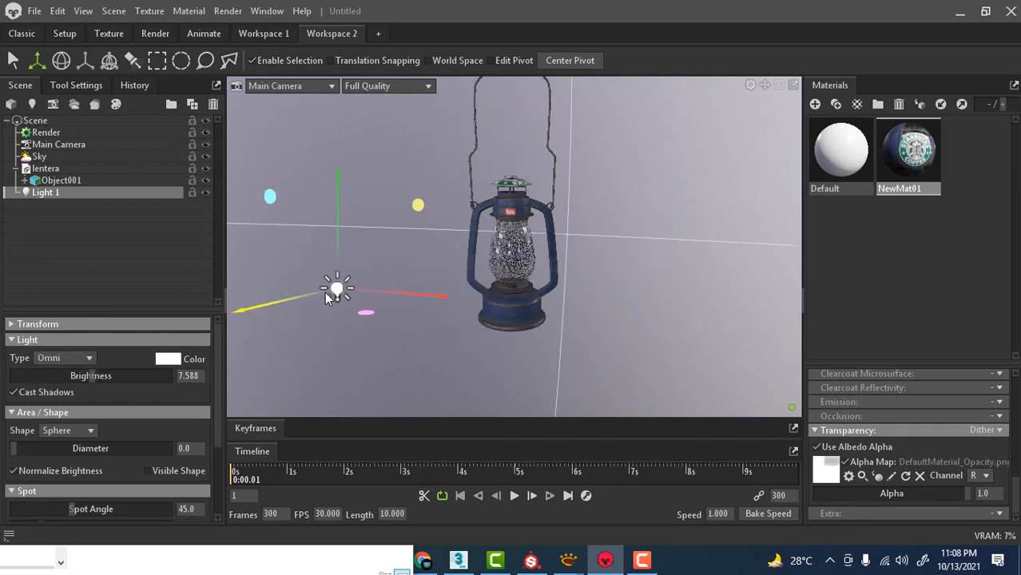
Move the omni light close to the lantern and adjust its height around the lid.
left_click_drag(324, 295, 496, 244)
left_click_drag(477, 199, 482, 128)
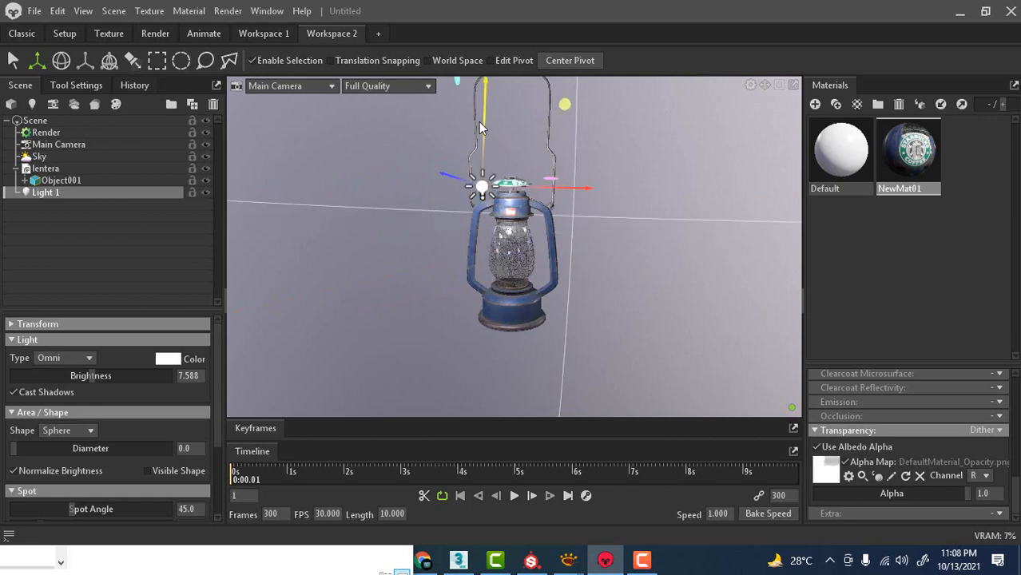
scroll(524, 175, "up", 10)
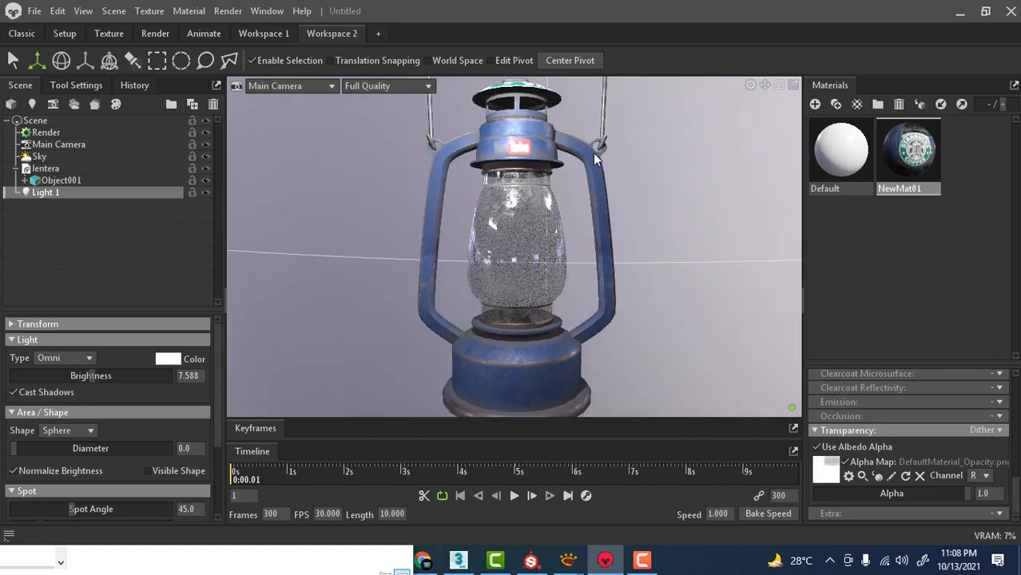
scroll(592, 254, "down", 5)
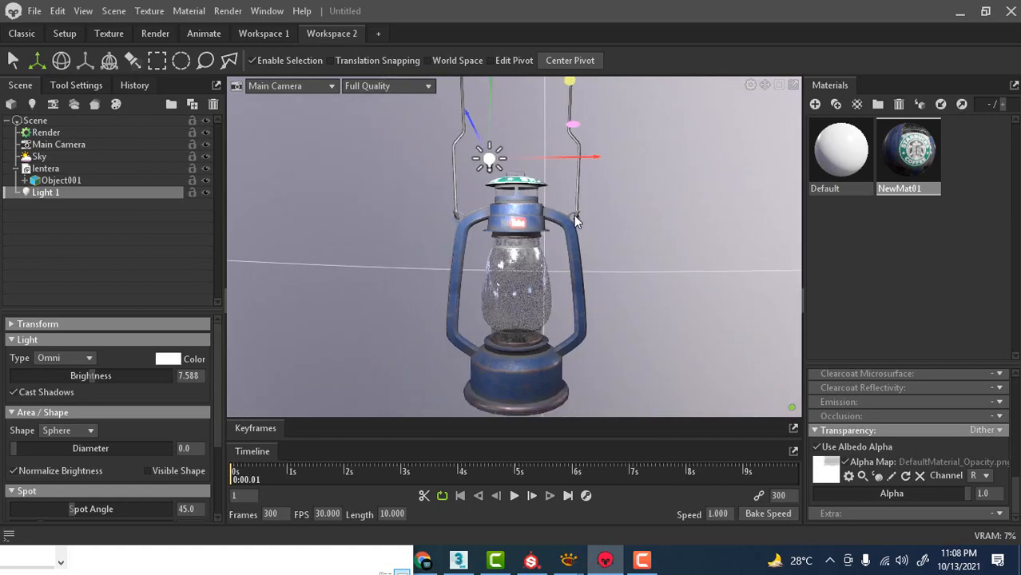
left_click_drag(490, 93, 487, 137)
Shift the omni light sideways, away from the lantern's body.
left_click_drag(543, 225, 742, 213, "alt")
scroll(586, 235, "up", 2)
middle_click_drag(628, 290, 571, 198)
left_click_drag(720, 142, 395, 152)
Bring the omni light back in beside the lantern's upper frame and adjust its height near the lid.
left_click_drag(644, 221, 599, 224, "alt")
scroll(538, 210, "up", 5)
left_click_drag(539, 210, 572, 238, "alt")
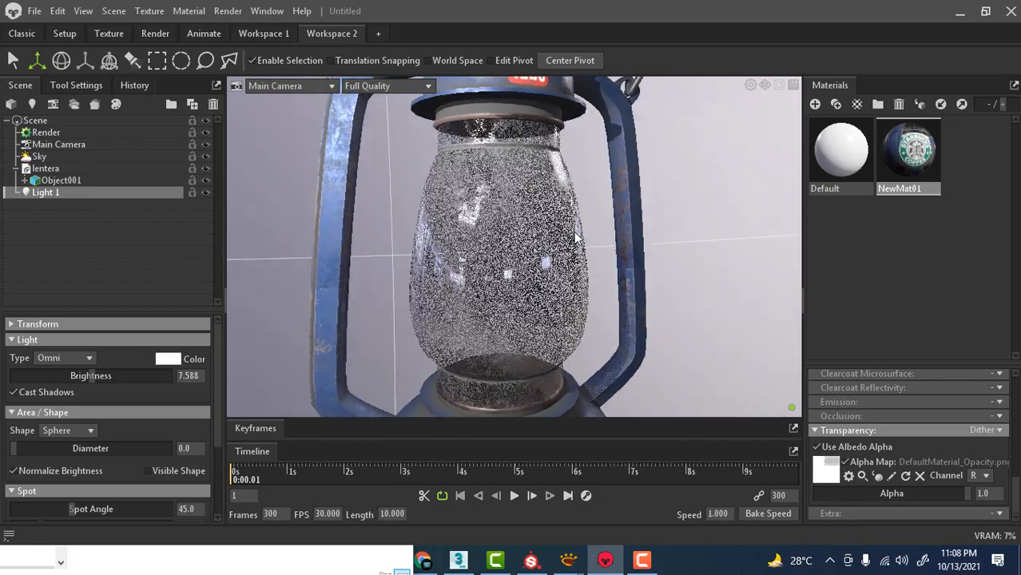
scroll(572, 240, "down", 2)
scroll(558, 288, "down", 5)
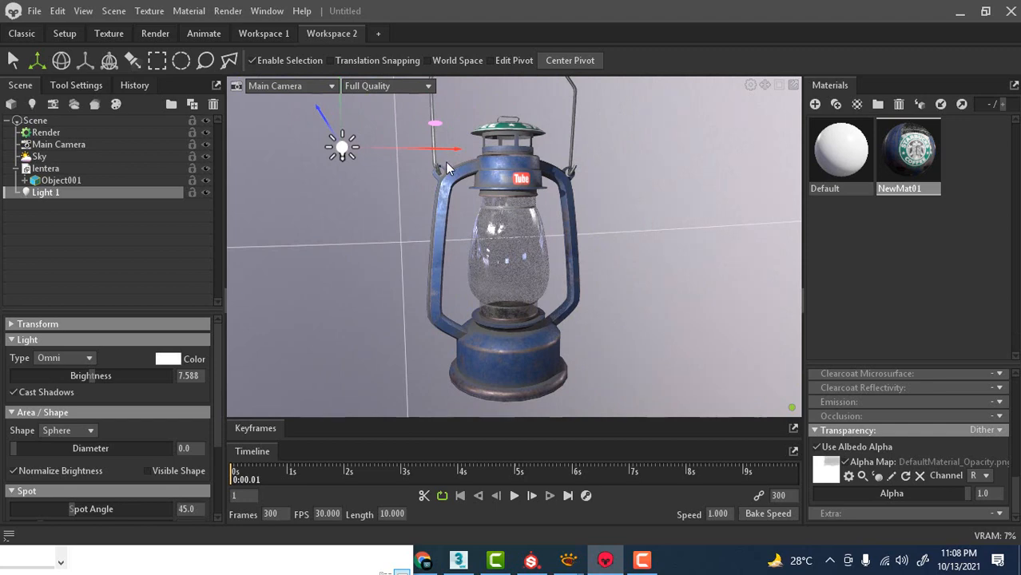
left_click_drag(445, 150, 530, 152)
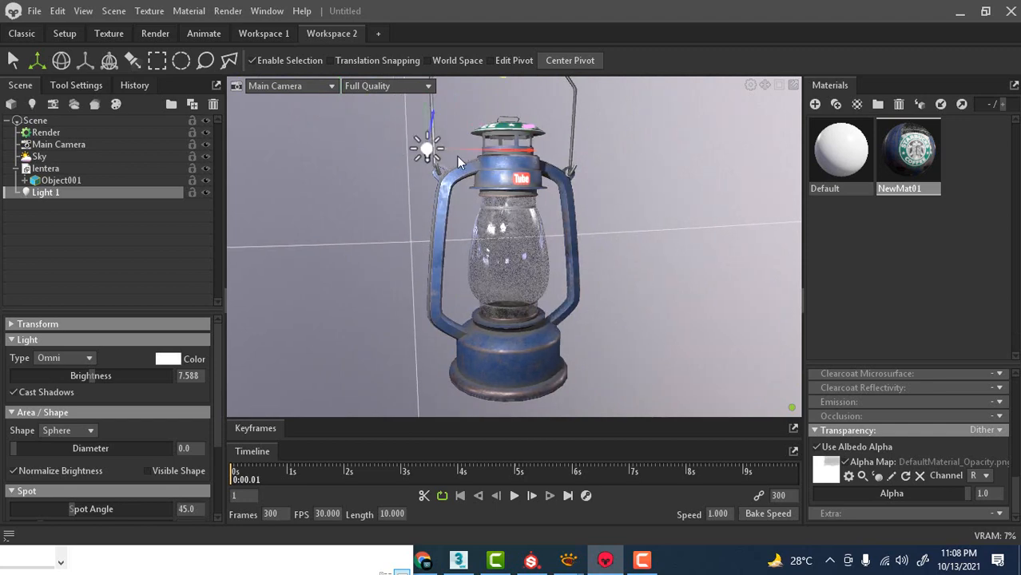
left_click_drag(458, 157, 461, 177)
left_click_drag(433, 134, 436, 109)
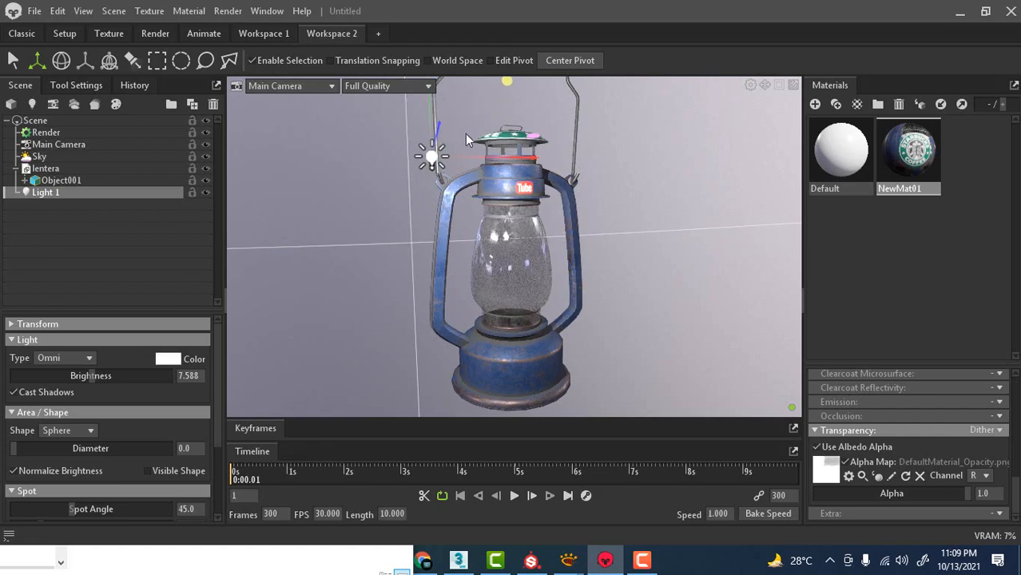